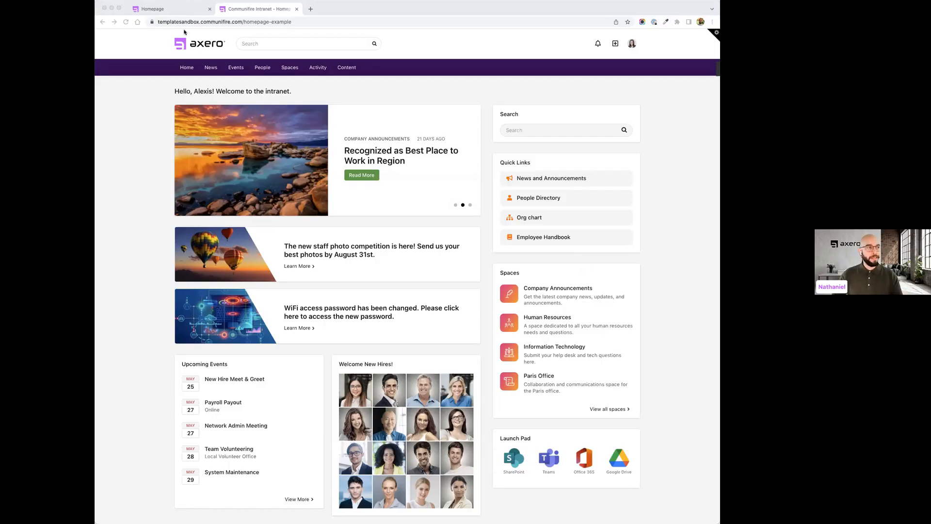
# Step: Examine the default homepage's widgets, from the banner carousel down to the popular tags
pyautogui.click(172, 13)
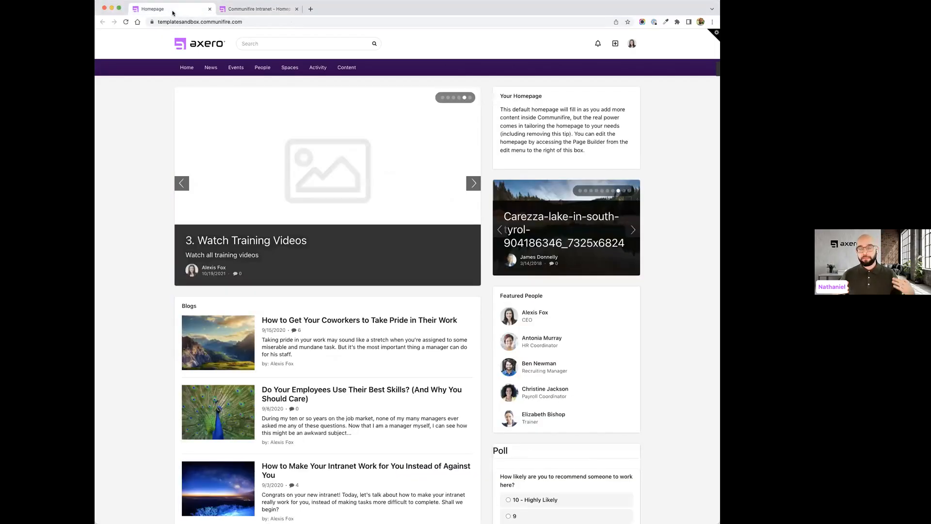
pyautogui.scroll(-2, 238, 202)
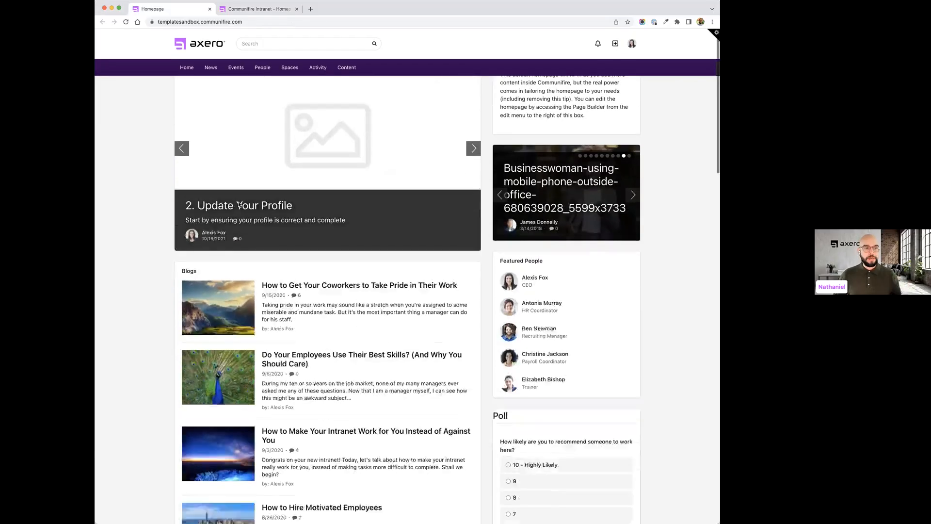
pyautogui.scroll(-5, 239, 205)
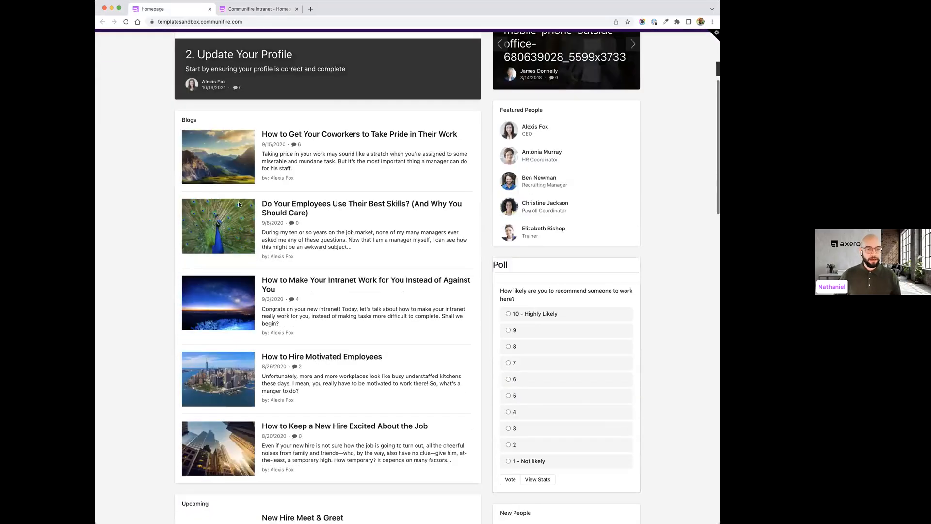
pyautogui.scroll(-5, 238, 202)
pyautogui.scroll(-9, 238, 202)
pyautogui.scroll(-11, 239, 204)
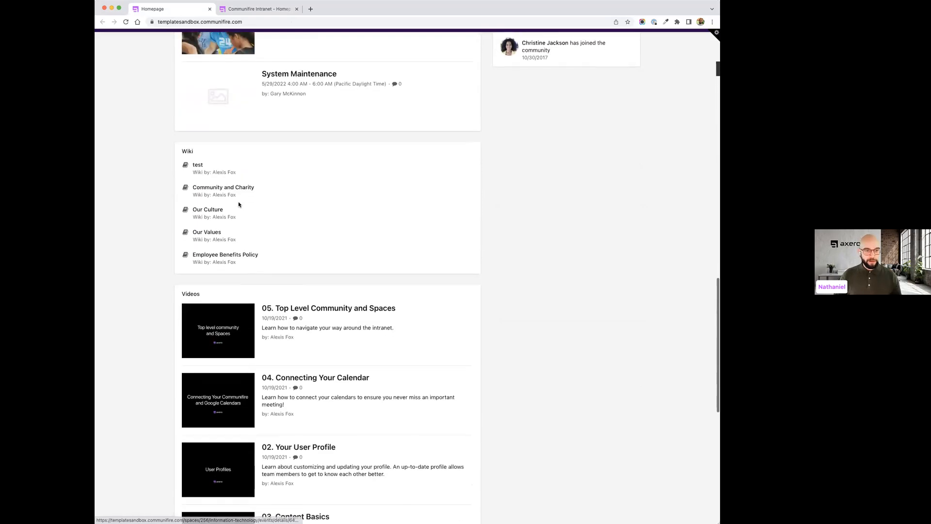
pyautogui.scroll(-8, 239, 205)
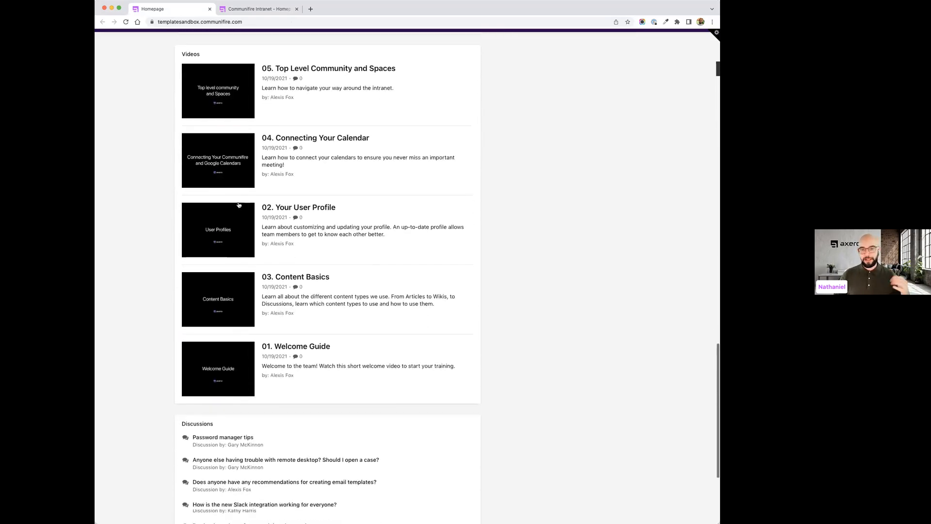
pyautogui.scroll(-6, 239, 204)
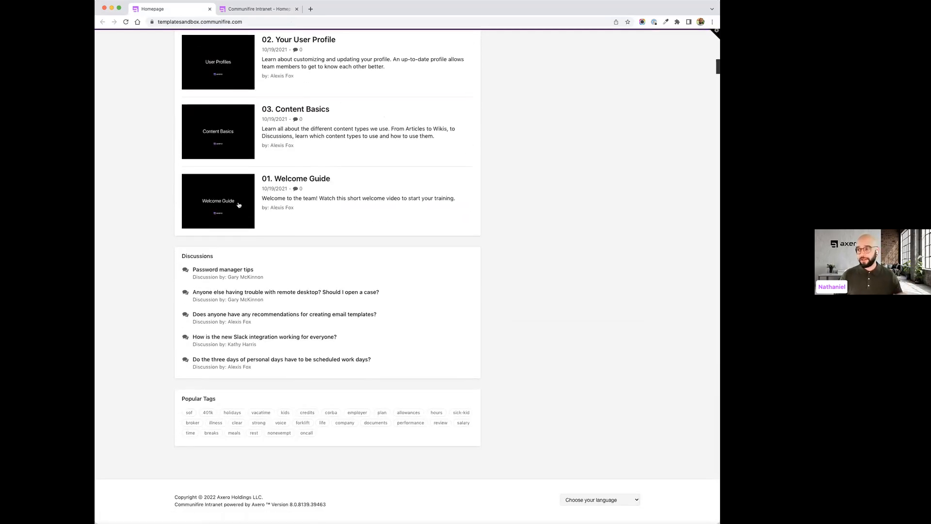
pyautogui.scroll(20, 238, 205)
pyautogui.scroll(7, 239, 203)
pyautogui.scroll(1, 238, 202)
pyautogui.scroll(7, 239, 202)
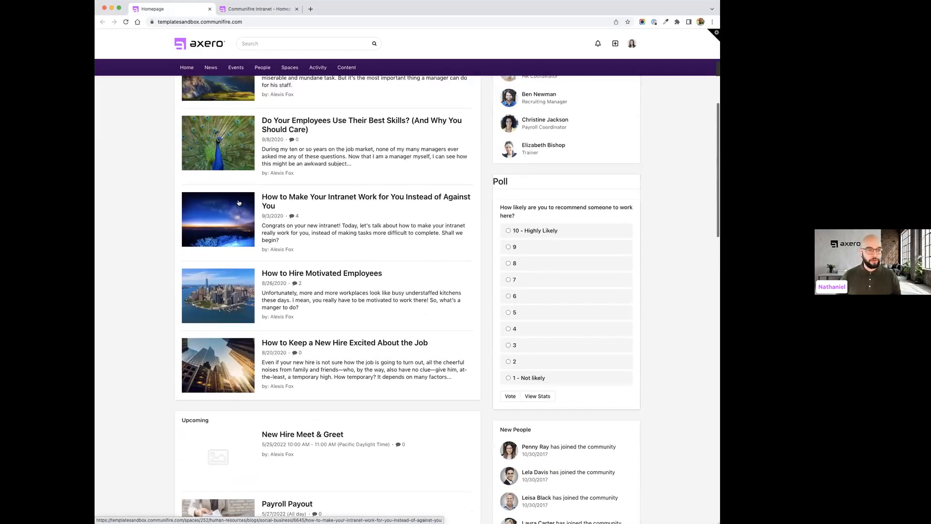
pyautogui.scroll(6, 238, 202)
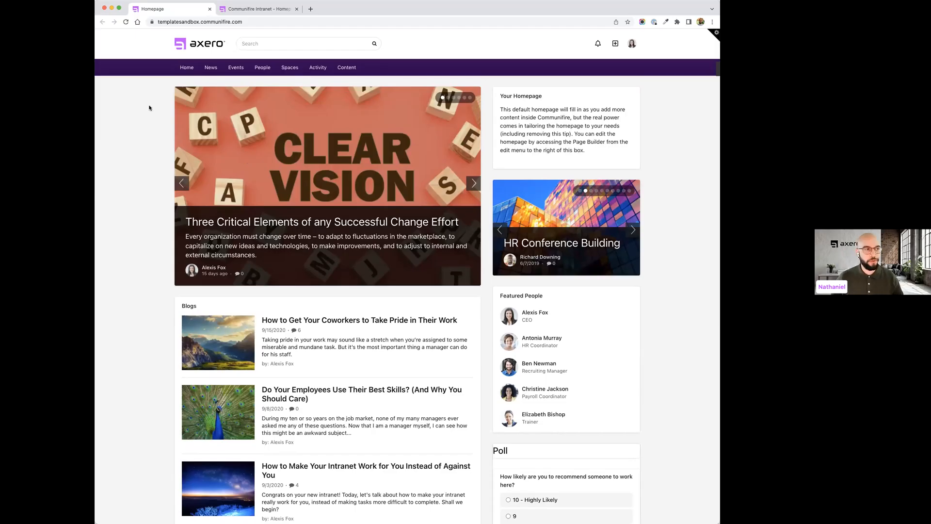
# Step: Open the Page Builder's list of pages from the example homepage's admin links
pyautogui.click(247, 10)
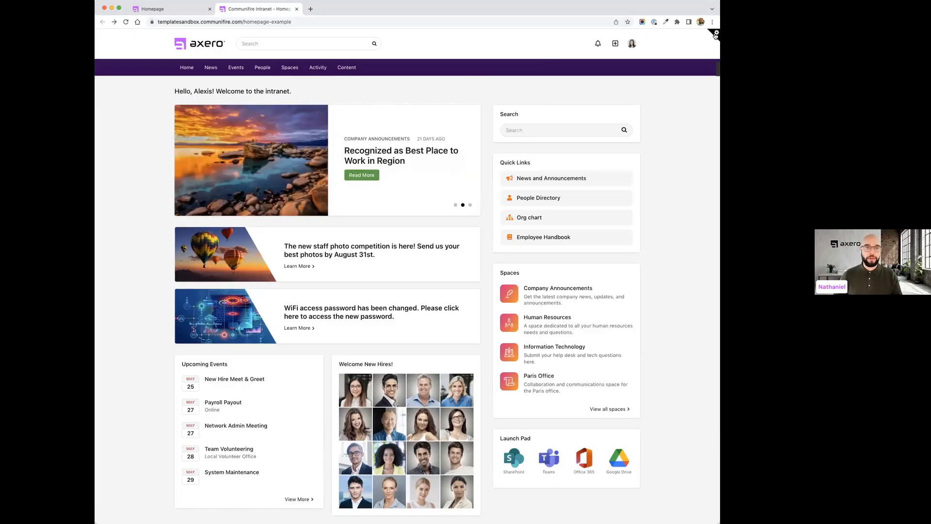
pyautogui.click(715, 35)
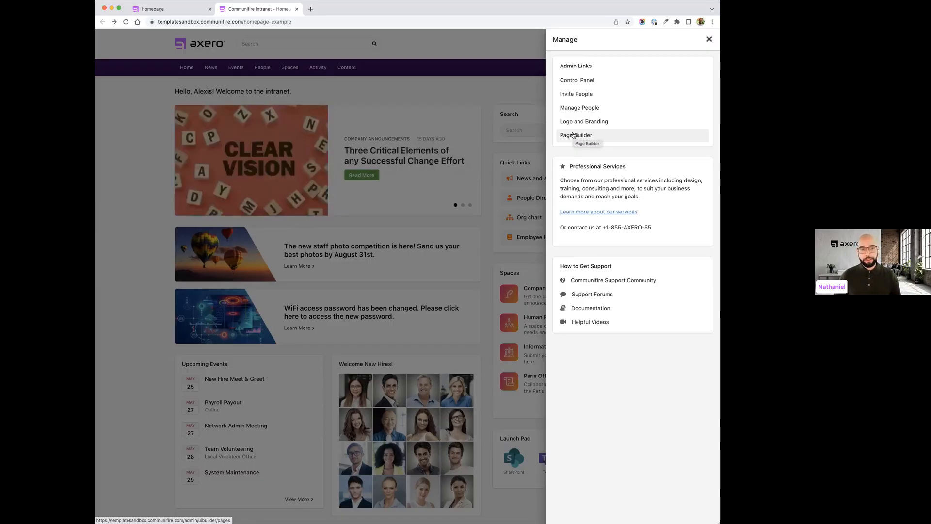
pyautogui.click(573, 135)
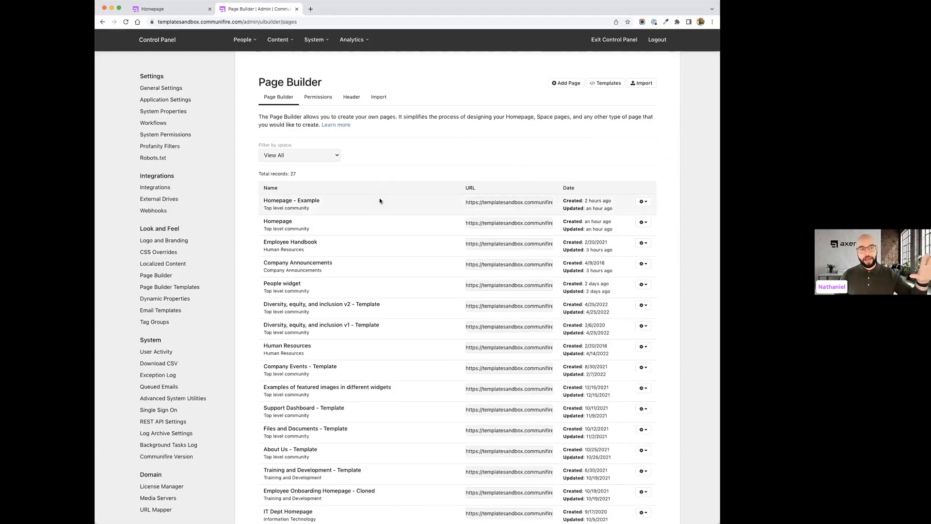
pyautogui.scroll(-1, 380, 201)
pyautogui.scroll(1, 380, 201)
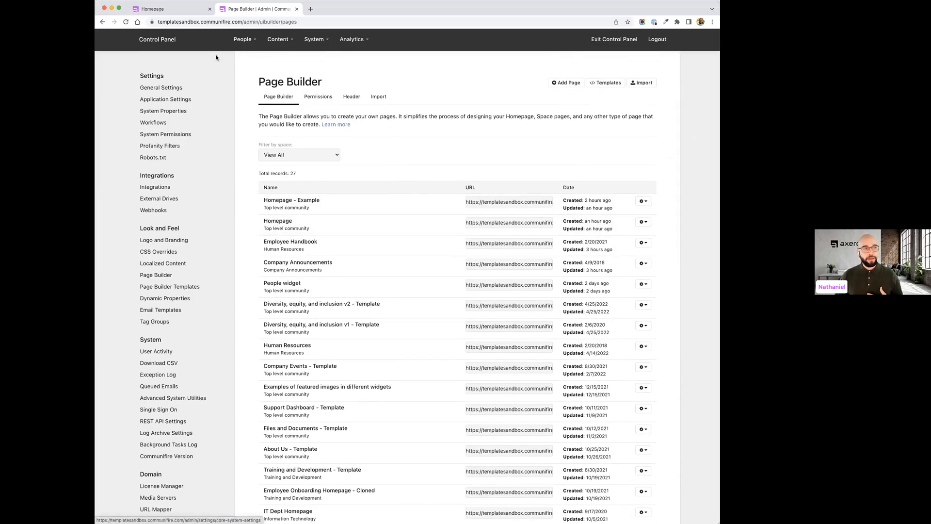
pyautogui.click(194, 9)
pyautogui.click(235, 10)
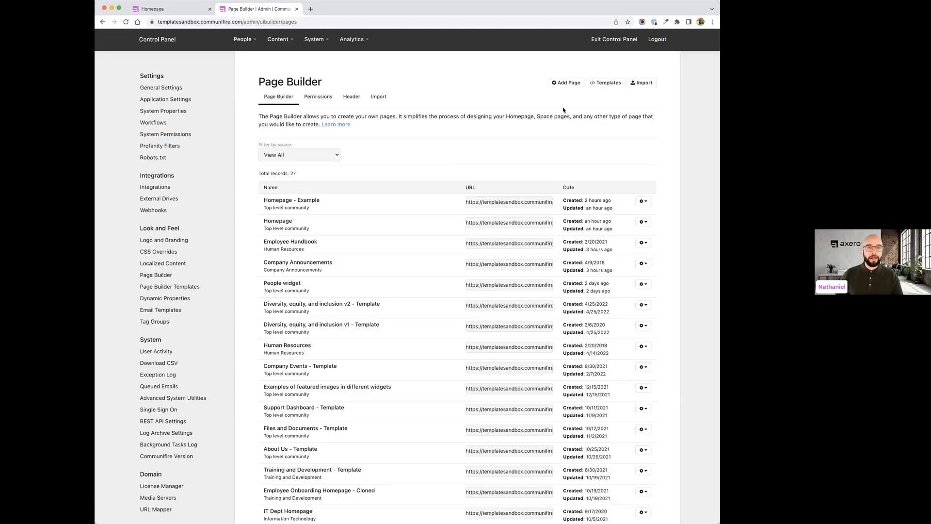
# Step: Add a page named Homepage New in the Page Builder
pyautogui.click(569, 83)
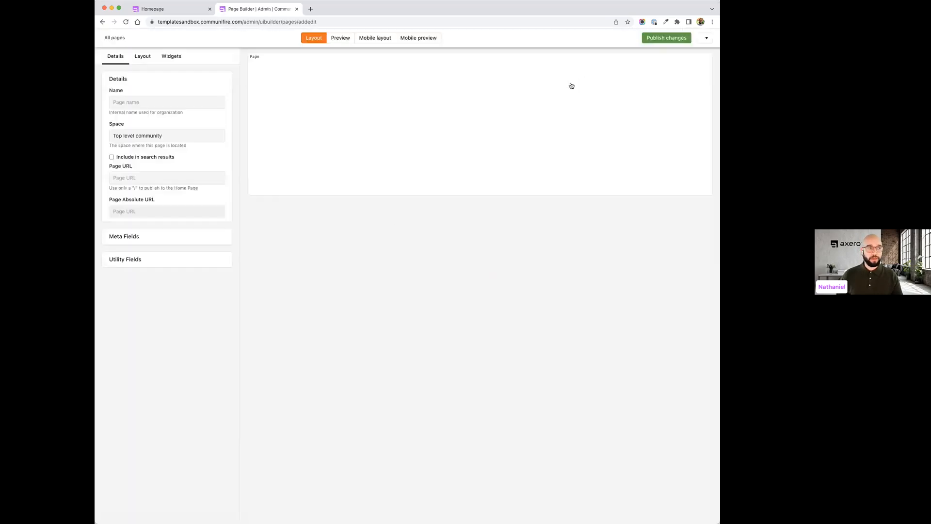
pyautogui.click(124, 105)
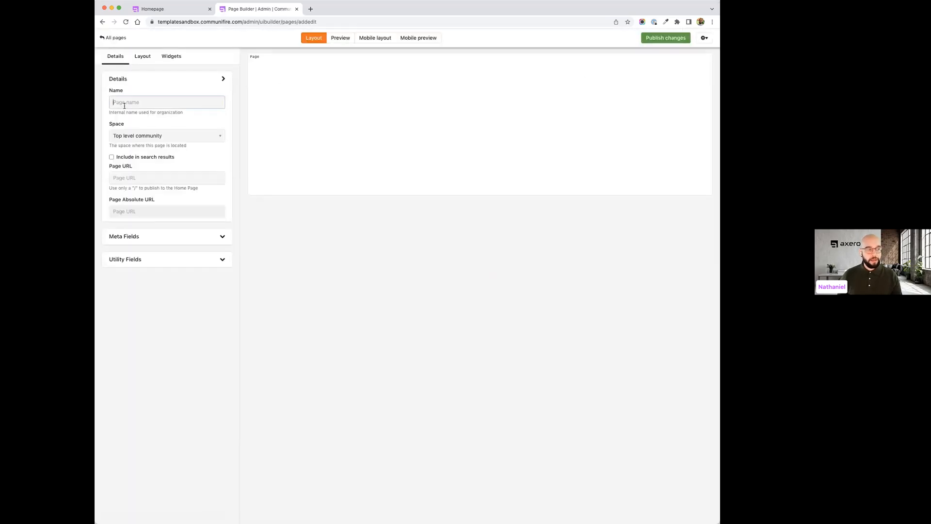
pyautogui.write('Home')
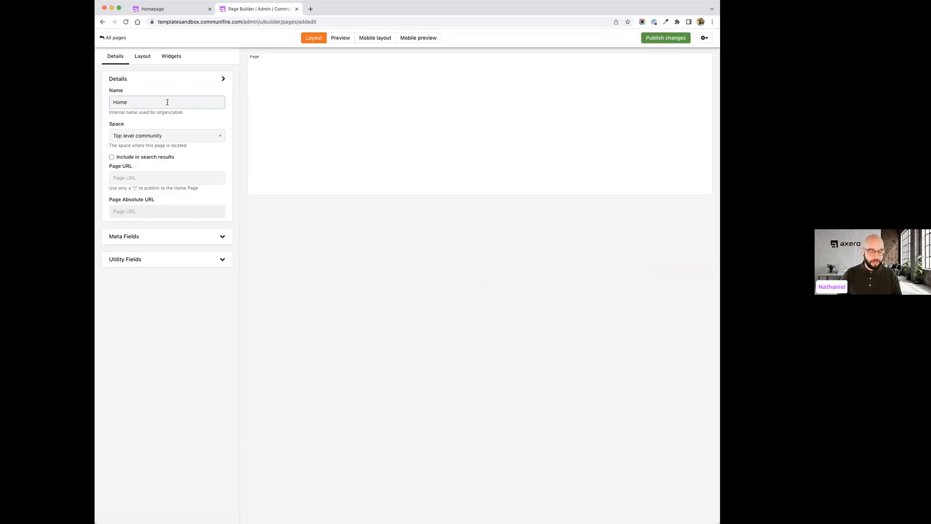
pyautogui.write('page New')
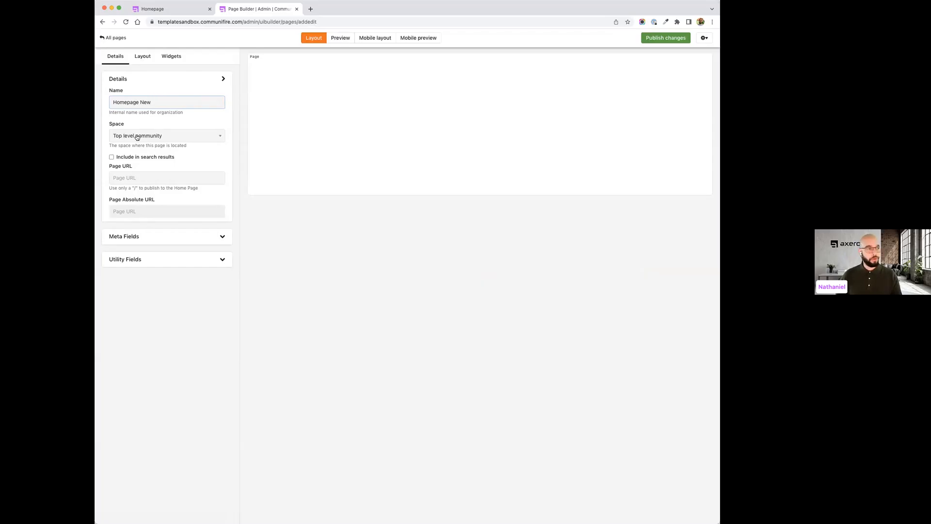
# Step: Set the page URL to /homepage-new and publish the page
pyautogui.click(131, 175)
pyautogui.write('/')
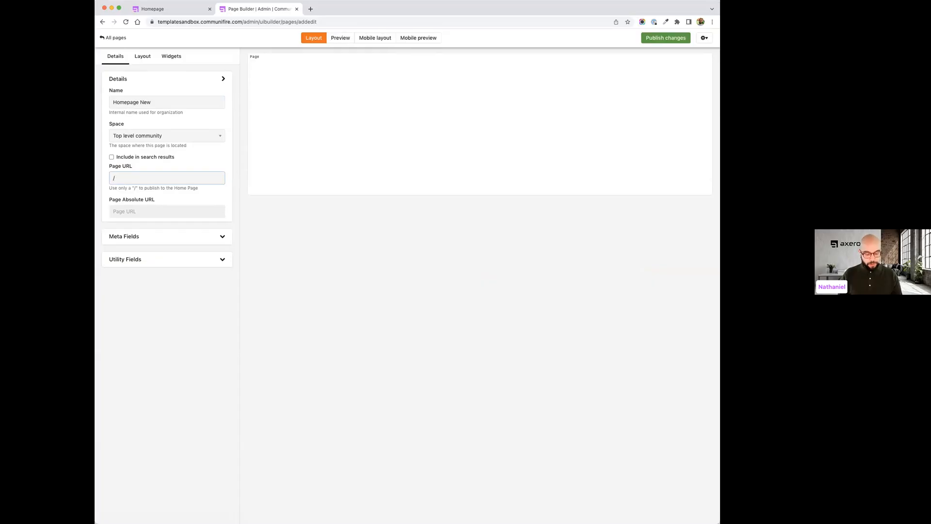
pyautogui.write('homepage-new')
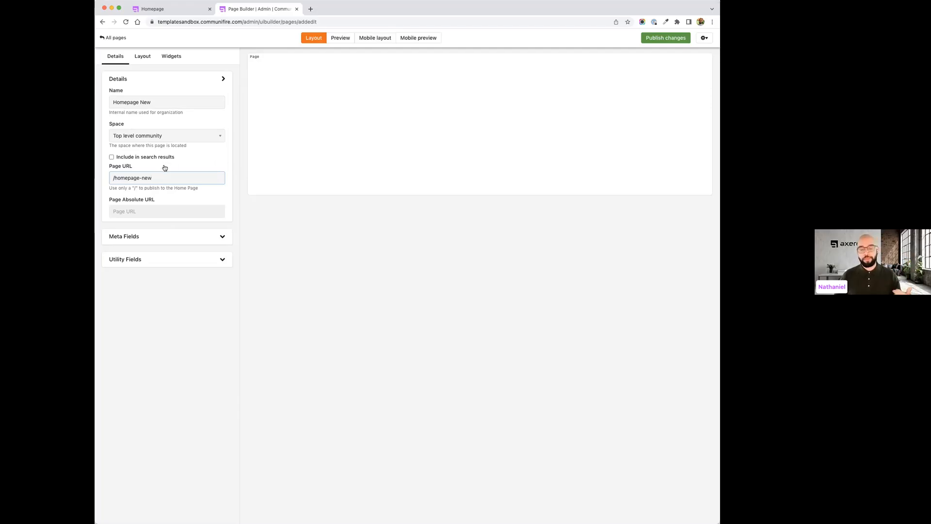
pyautogui.click(659, 43)
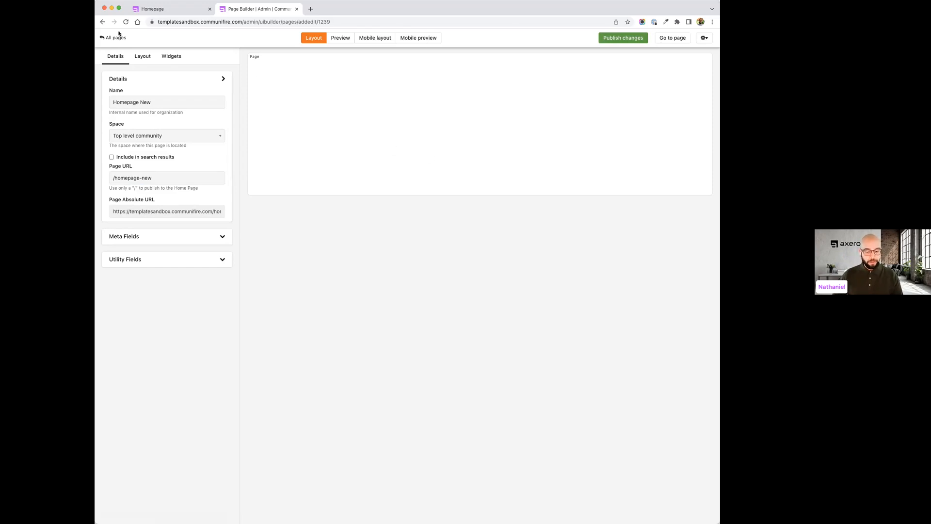
# Step: Add a full-width 12 row to the page layout, with a two-column 6 6 row below it
pyautogui.click(146, 58)
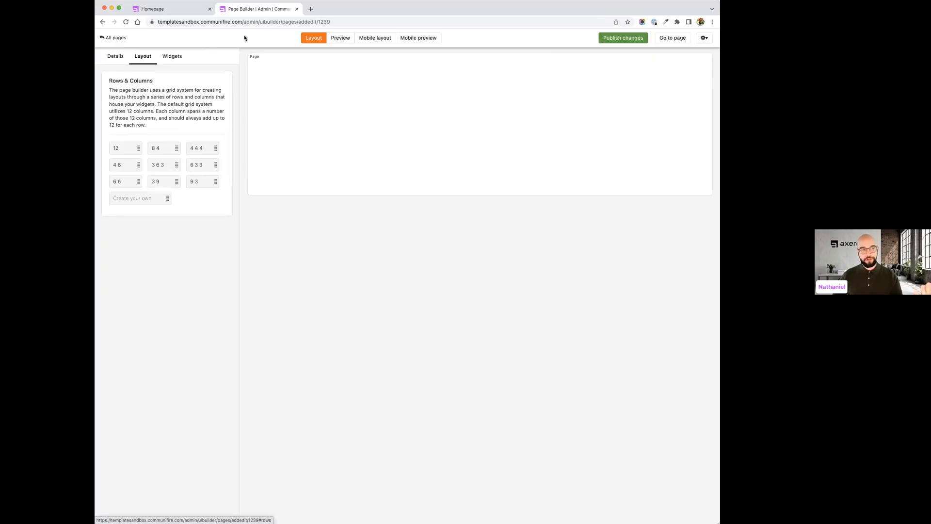
pyautogui.click(343, 39)
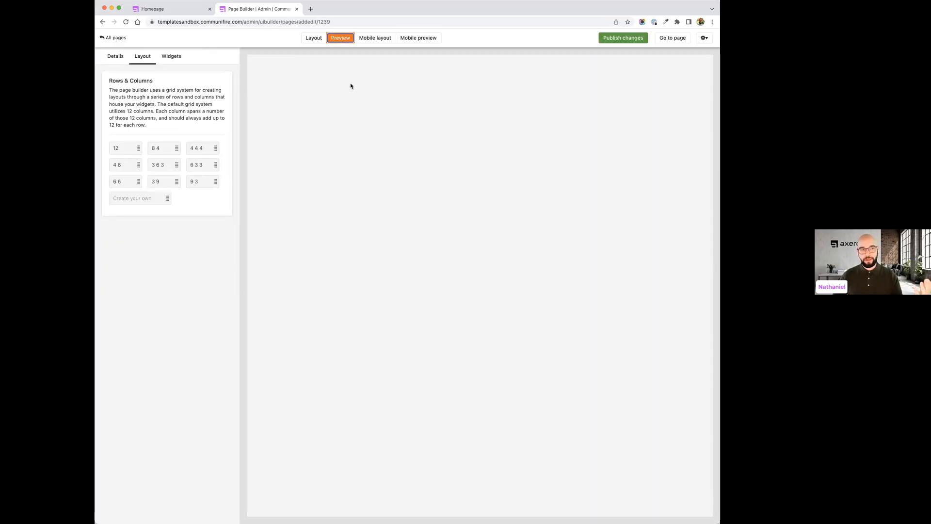
pyautogui.click(314, 40)
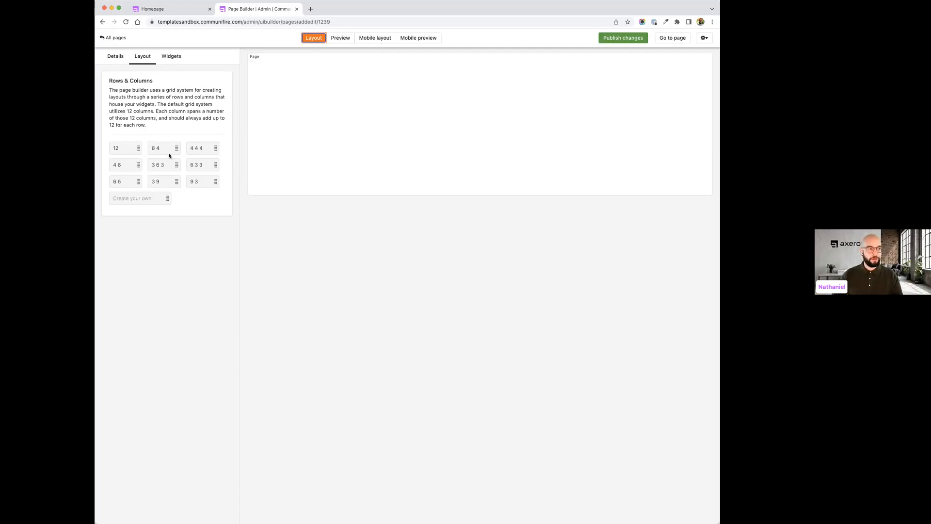
pyautogui.moveTo(138, 149); pyautogui.dragTo(372, 110)
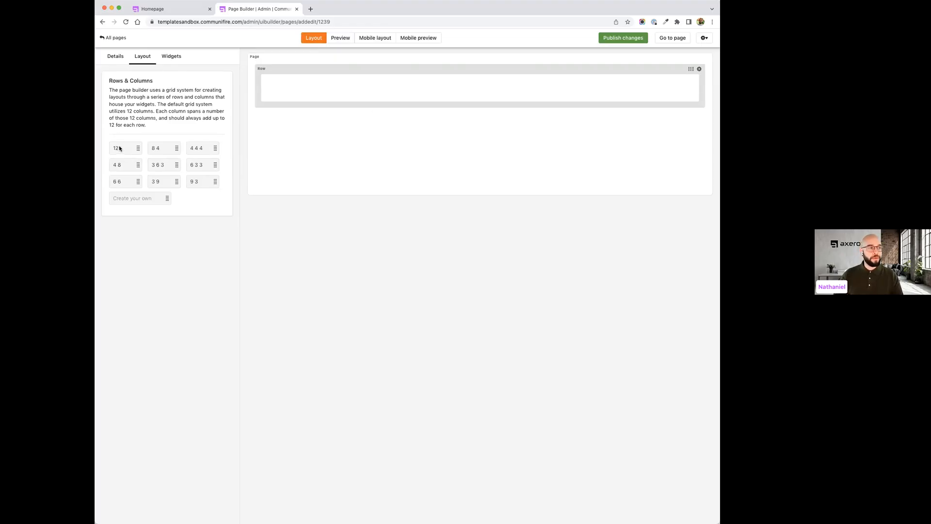
pyautogui.moveTo(138, 182); pyautogui.dragTo(343, 152)
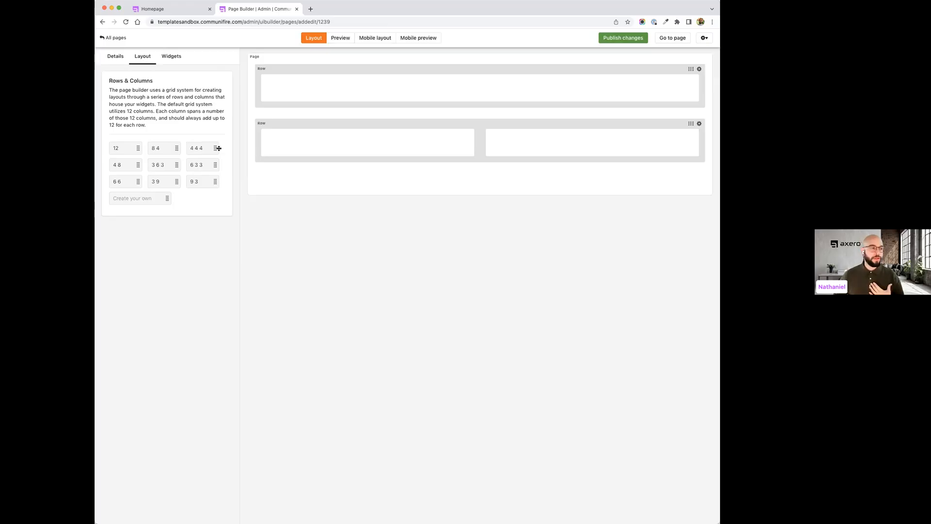
# Step: Try a three-column 4 4 4 row between the two existing rows, and delete it
pyautogui.moveTo(214, 148); pyautogui.dragTo(320, 117)
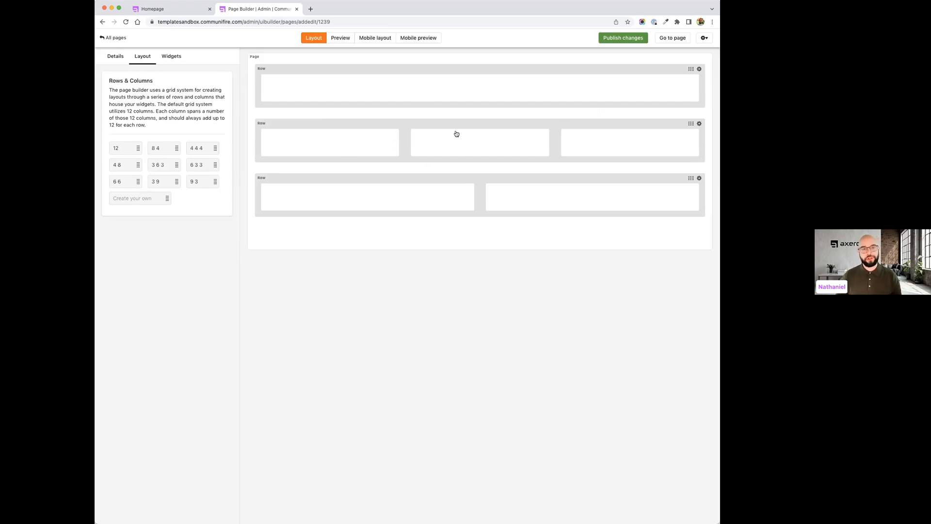
pyautogui.click(699, 125)
pyautogui.click(647, 156)
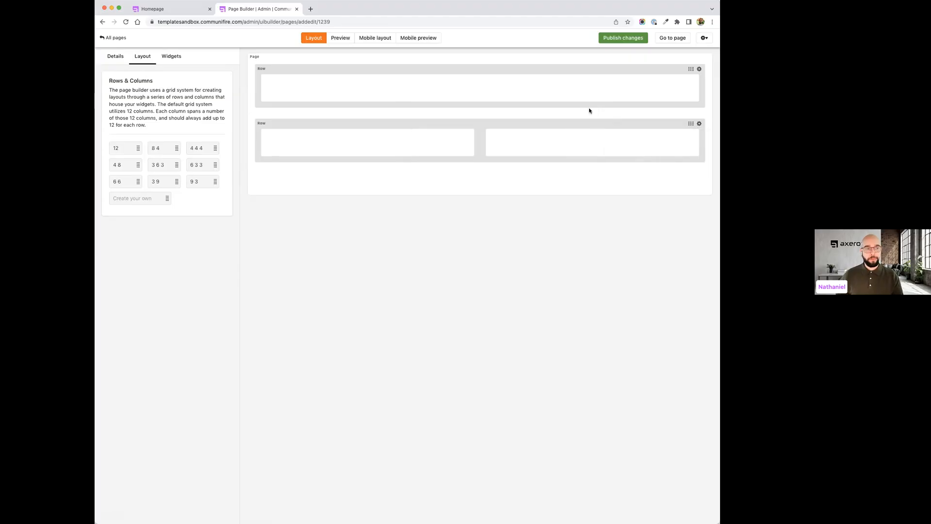
# Step: View the Homepage - Example page from the Page Builder's page list to check its column arrangement
pyautogui.click(175, 12)
pyautogui.click(718, 34)
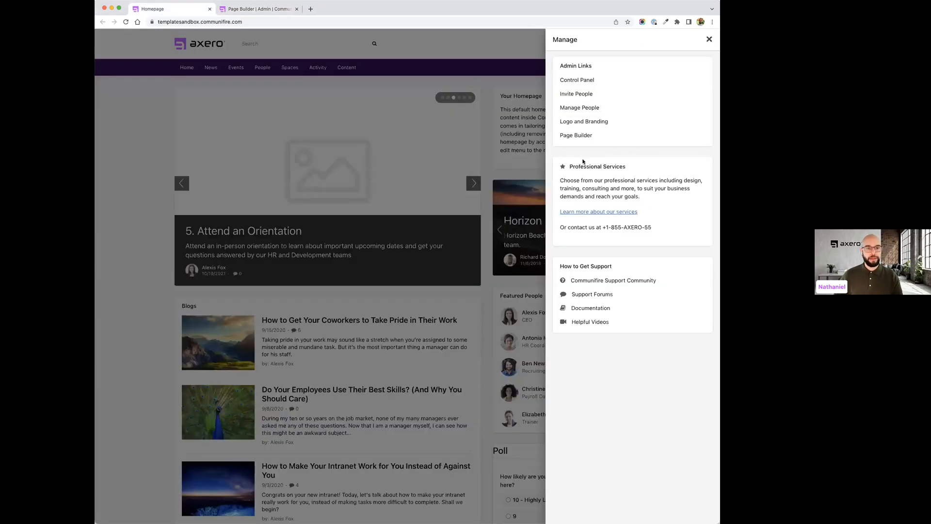
pyautogui.click(582, 144)
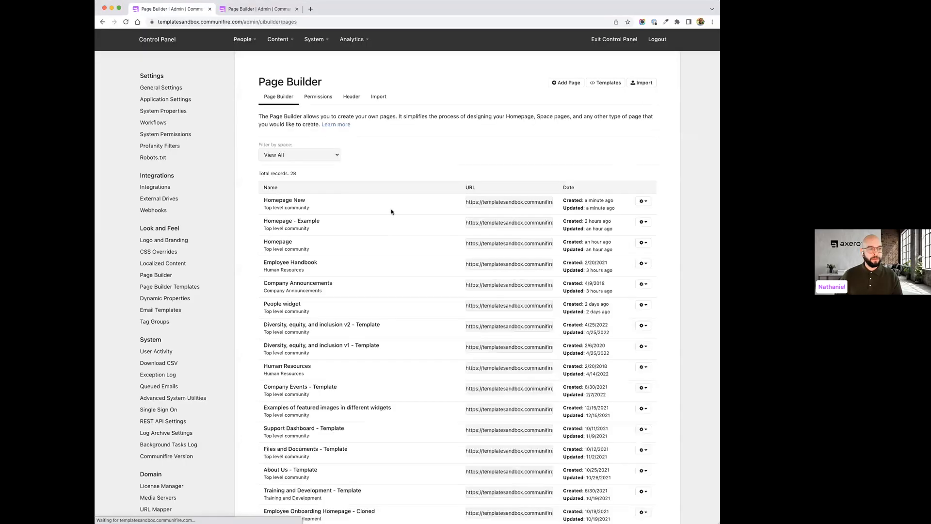
pyautogui.click(644, 222)
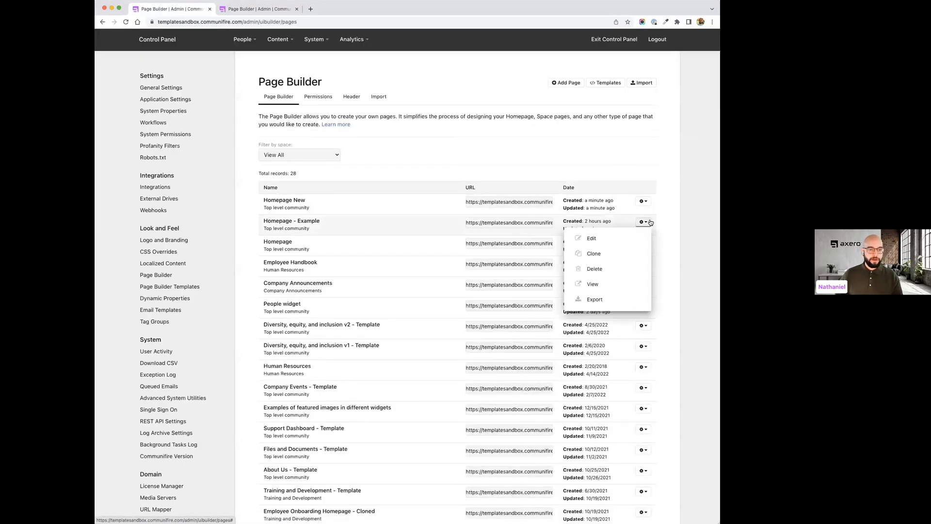
pyautogui.click(594, 284)
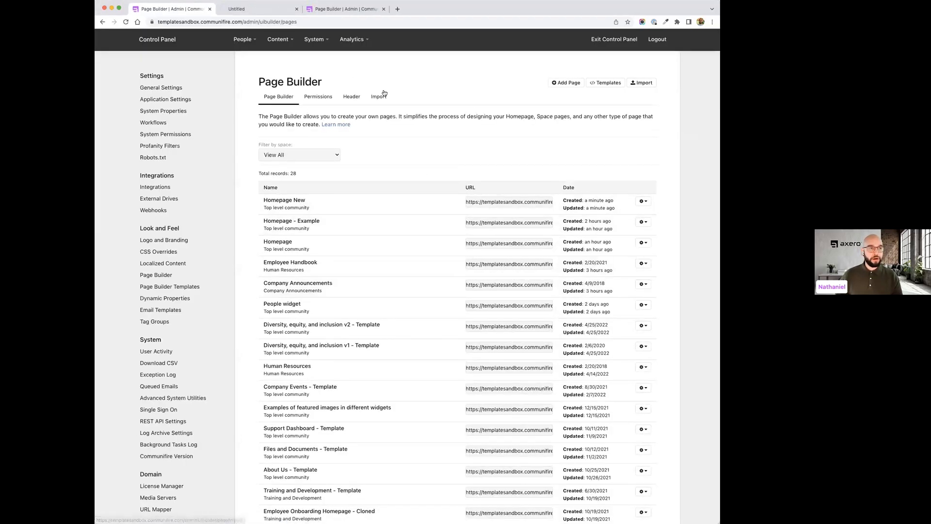
pyautogui.click(275, 14)
pyautogui.click(210, 9)
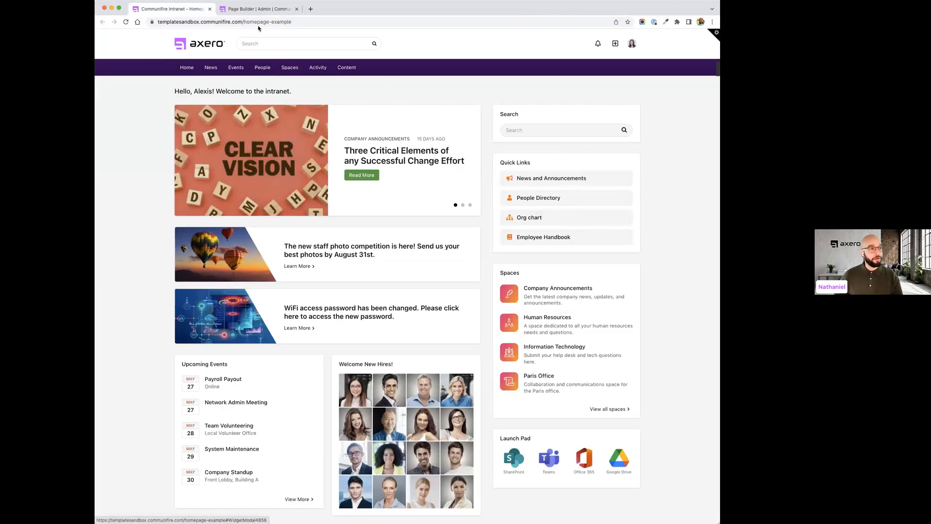
# Step: Replace the 6 6 row of the new homepage's layout with an 8 4 row
pyautogui.click(257, 9)
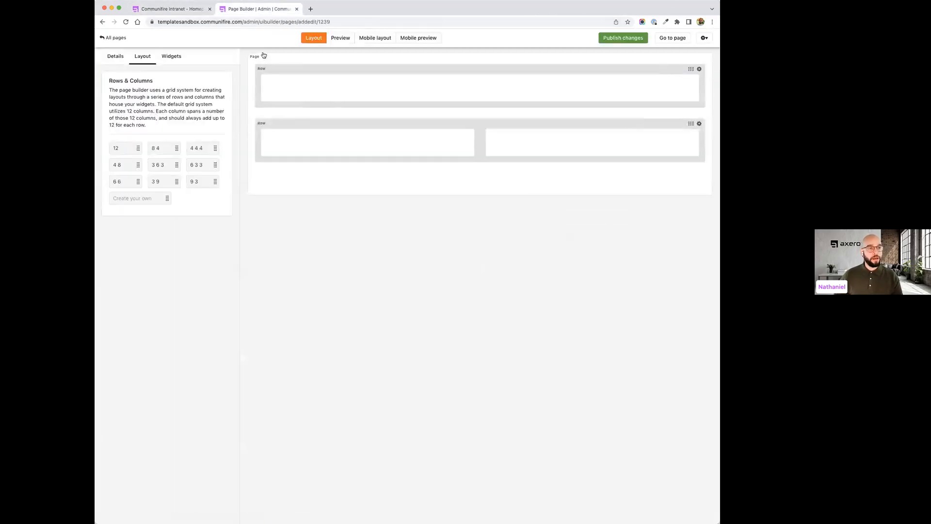
pyautogui.click(699, 123)
pyautogui.click(656, 155)
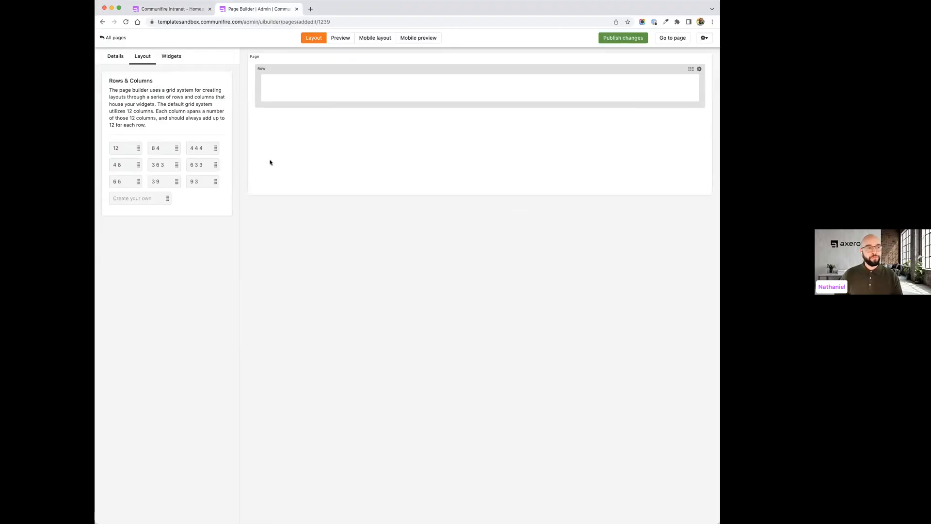
pyautogui.moveTo(175, 148); pyautogui.dragTo(340, 128)
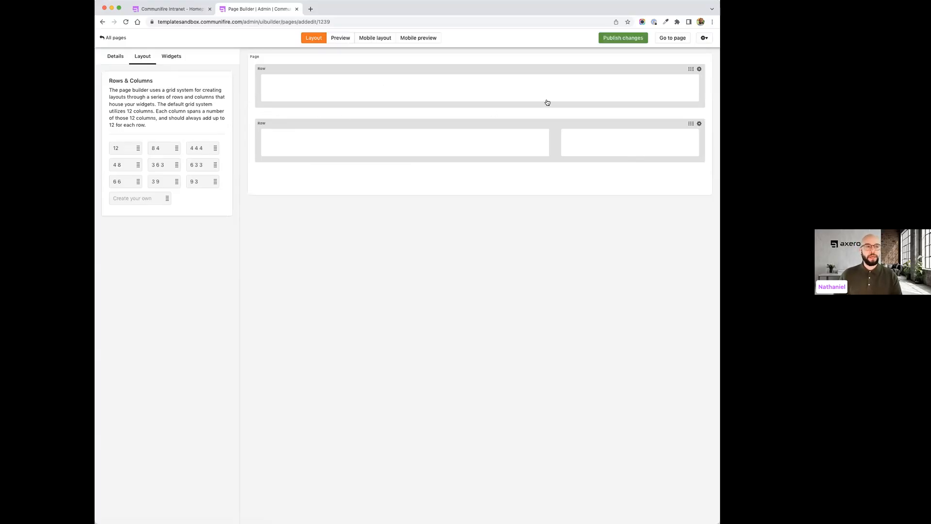
# Step: Check the example homepage's column arrangement and nest a 6 6 row inside the wide column of the new page's 8 4 row
pyautogui.click(176, 9)
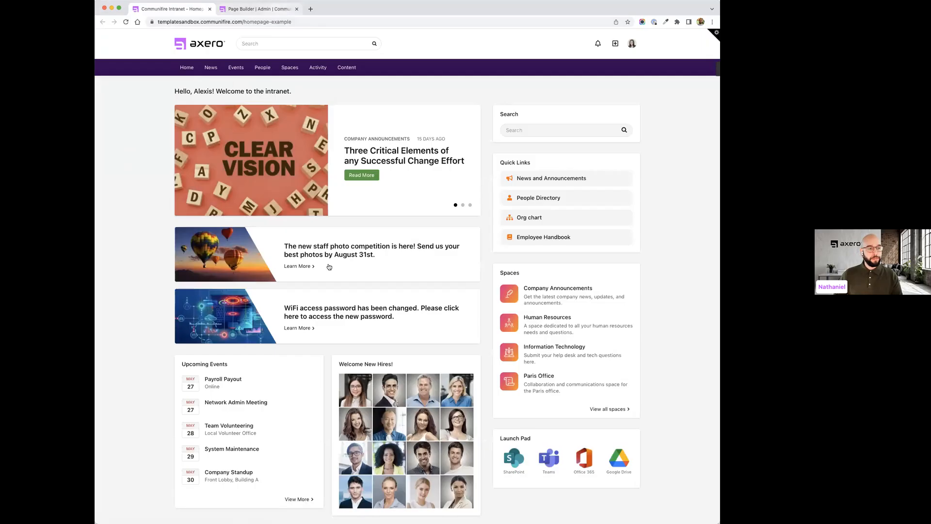
pyautogui.scroll(-3, 330, 267)
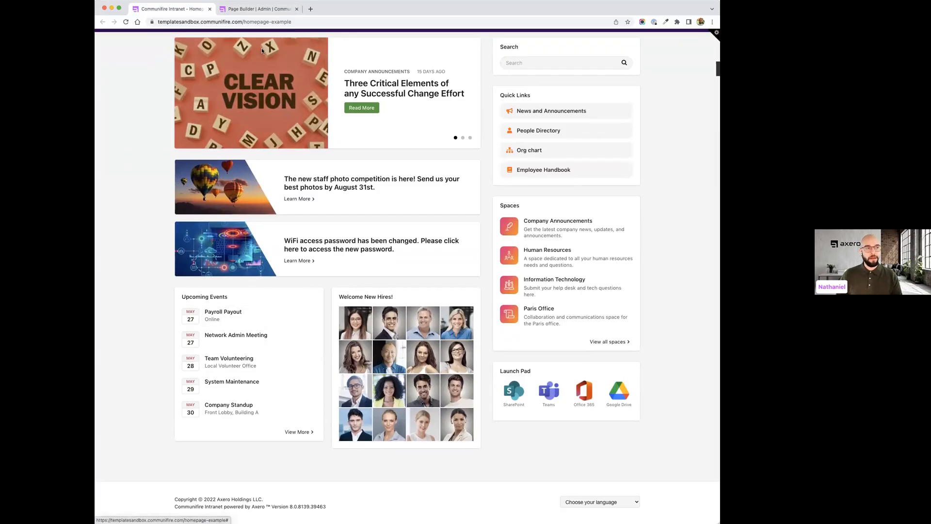
pyautogui.click(256, 9)
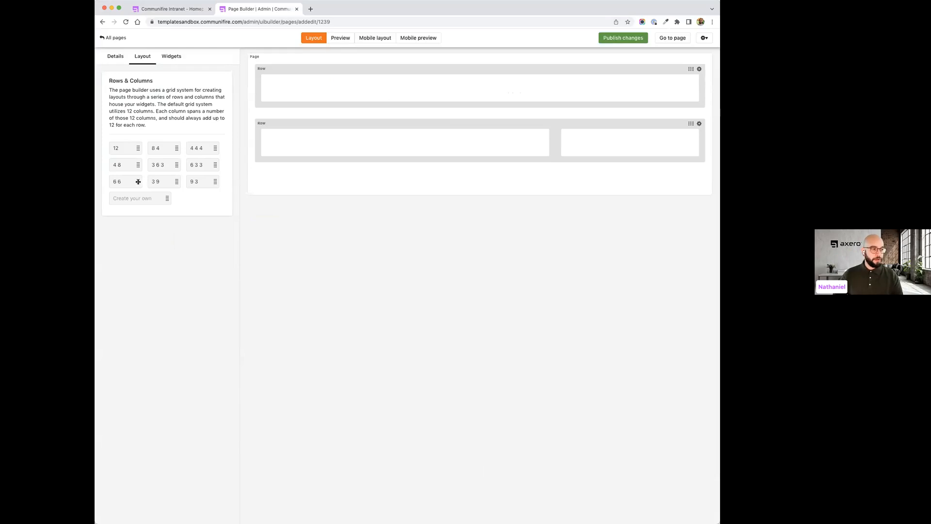
pyautogui.moveTo(138, 182); pyautogui.dragTo(303, 142)
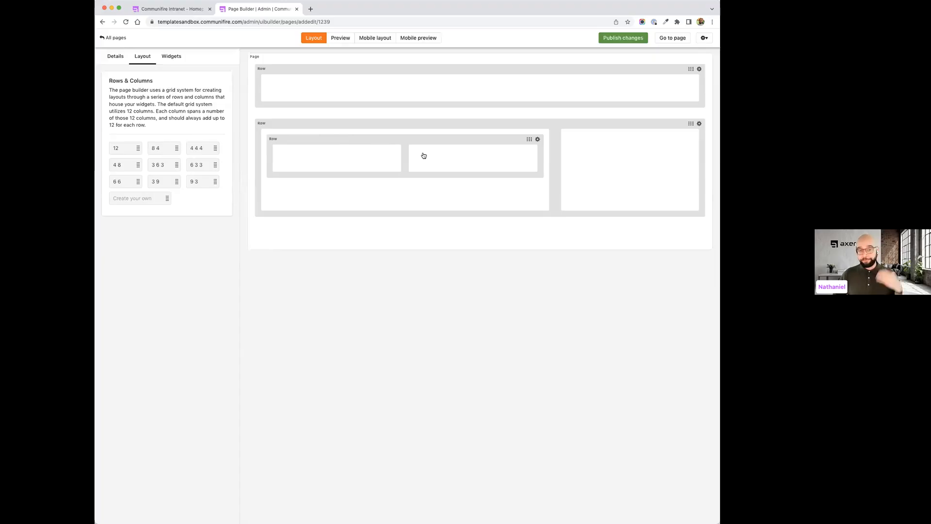
# Step: Preview the new page with its empty rows and return to the layout view with the widget list showing
pyautogui.click(620, 38)
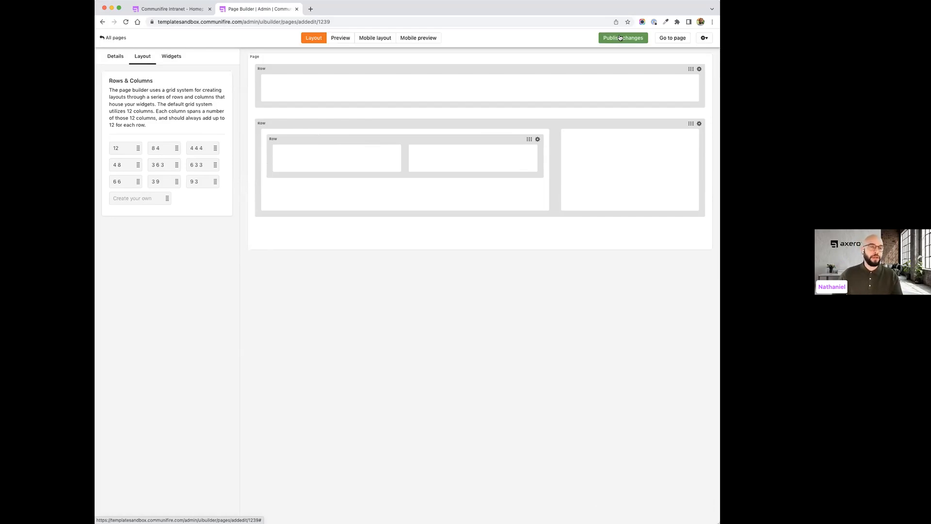
pyautogui.click(172, 57)
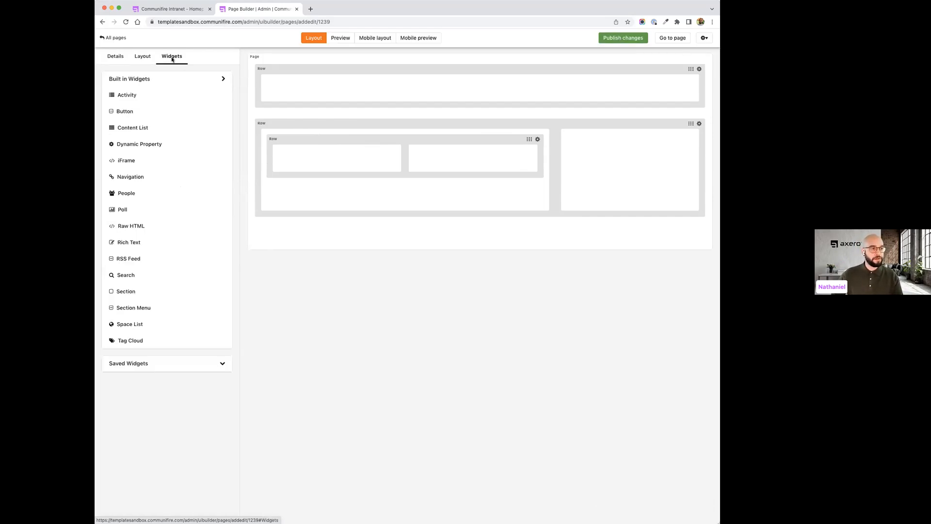
pyautogui.click(341, 43)
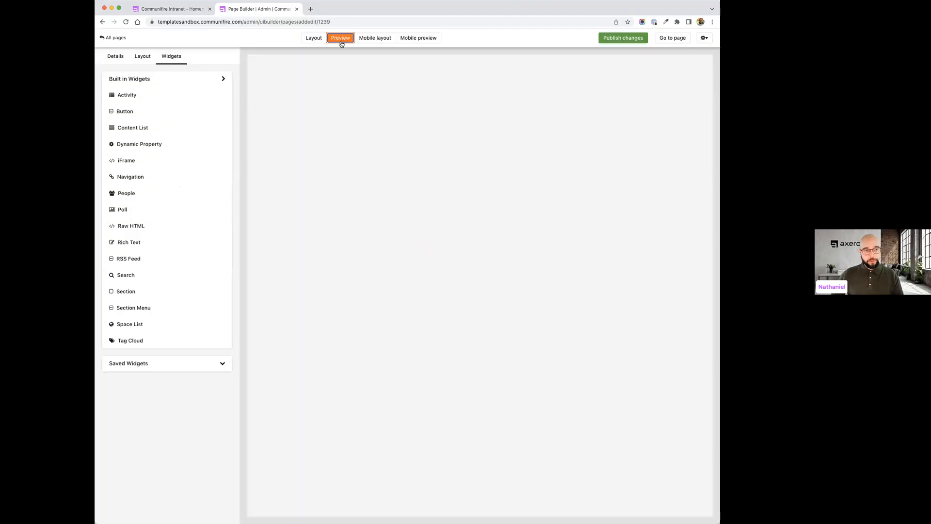
pyautogui.click(318, 41)
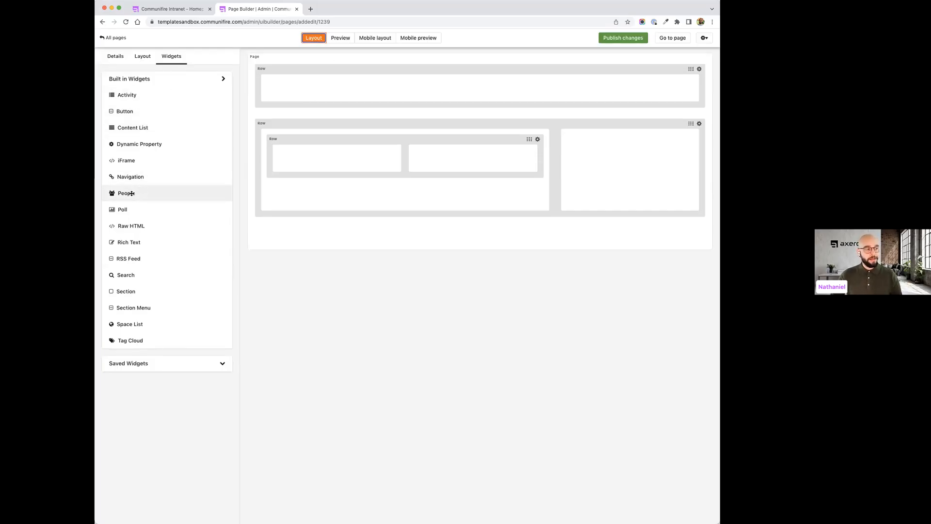
# Step: Add a People widget to the full-width top row and compare its placement with the greeting on the example homepage
pyautogui.moveTo(132, 193); pyautogui.dragTo(291, 87)
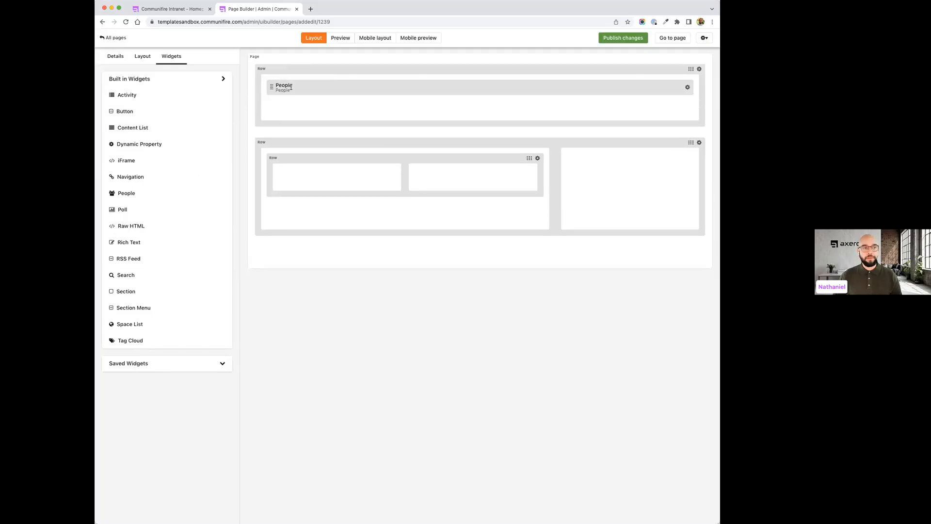
pyautogui.click(175, 9)
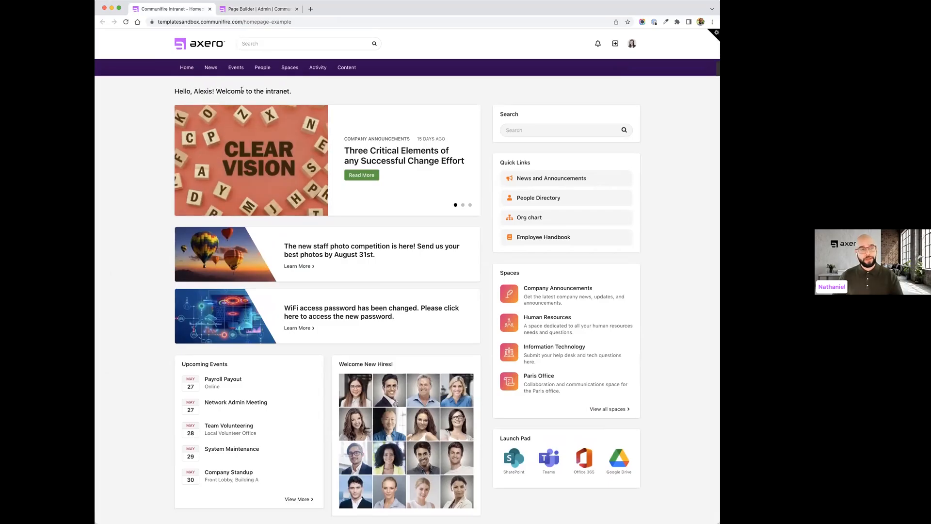
pyautogui.click(232, 9)
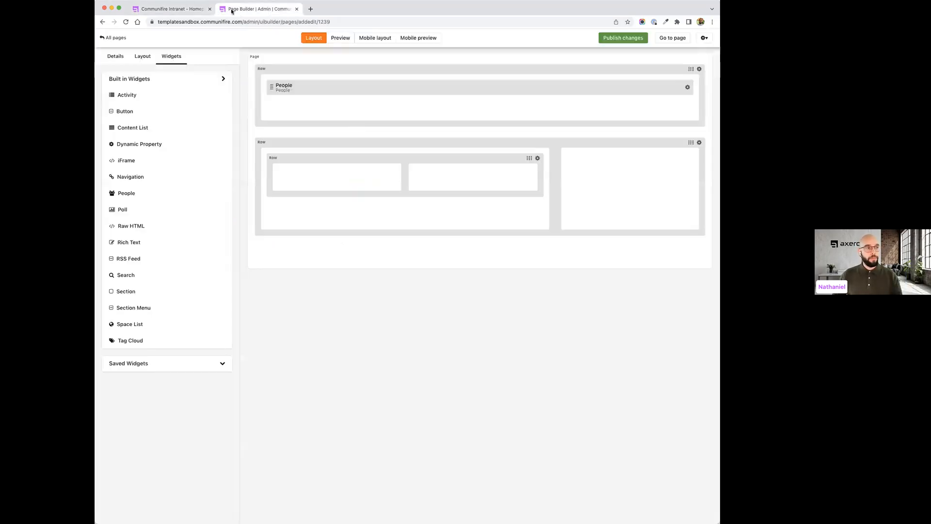
# Step: Title the People widget "Greeting" and set its widget type to Single person
pyautogui.click(688, 88)
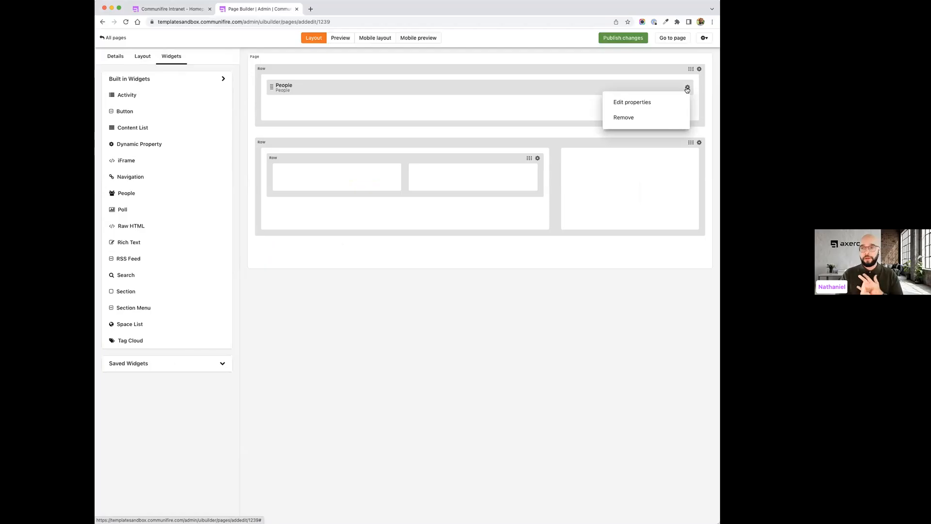
pyautogui.click(639, 103)
pyautogui.doubleClick(478, 96)
pyautogui.write('Greeting')
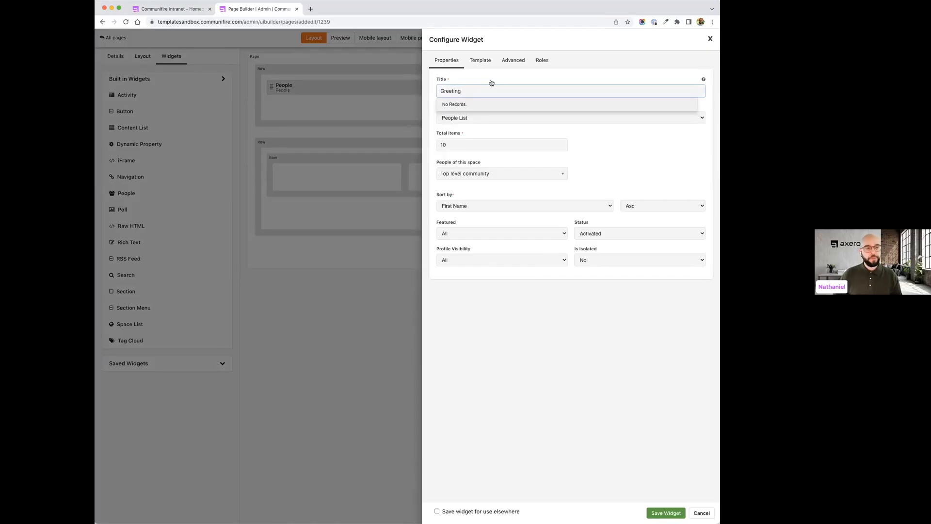
pyautogui.click(439, 85)
pyautogui.click(456, 120)
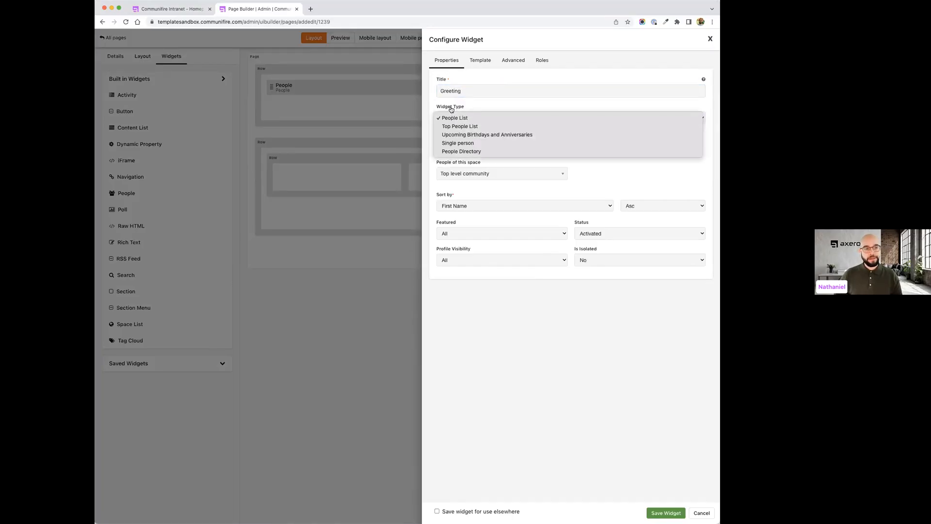
pyautogui.click(463, 142)
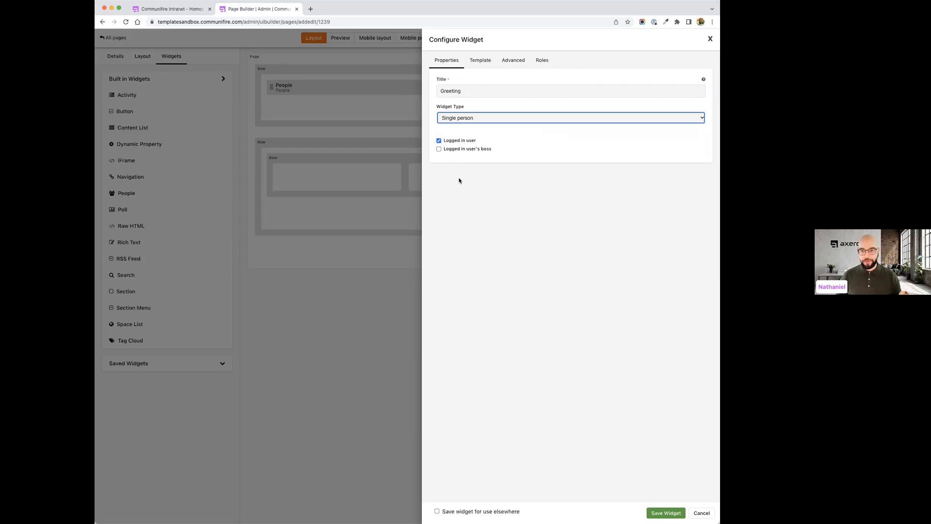
# Step: Apply the Greeting template to the widget and save it
pyautogui.click(479, 61)
pyautogui.click(467, 92)
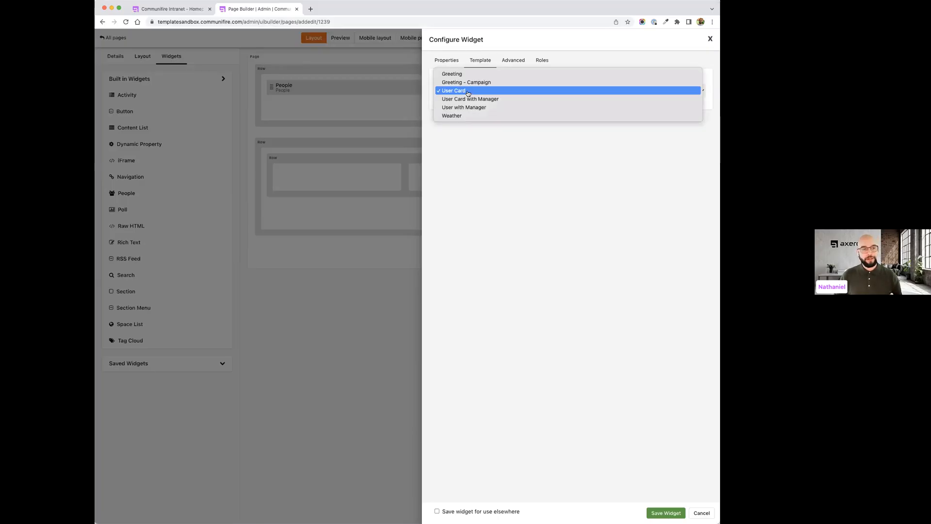
pyautogui.click(467, 74)
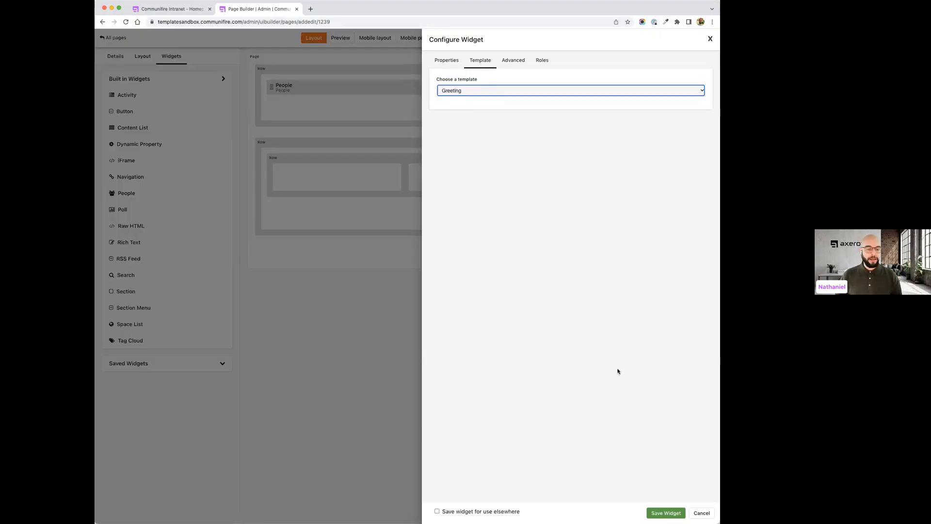
pyautogui.click(669, 512)
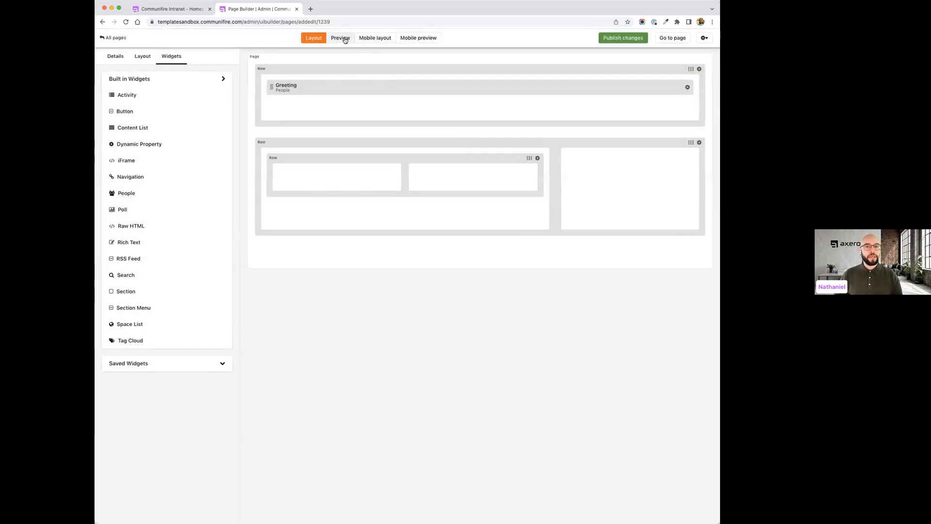
# Step: Preview the page to check the greeting widget, and return to the layout view
pyautogui.click(341, 38)
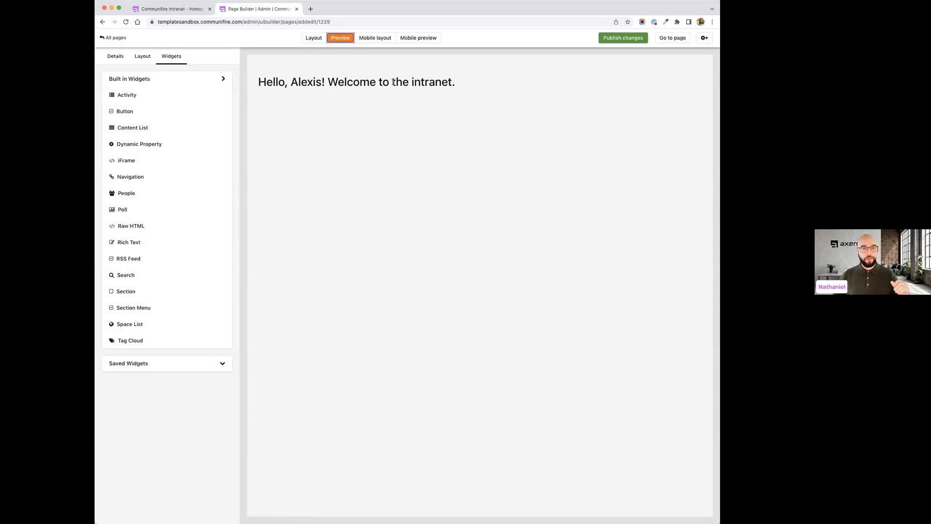
pyautogui.click(705, 38)
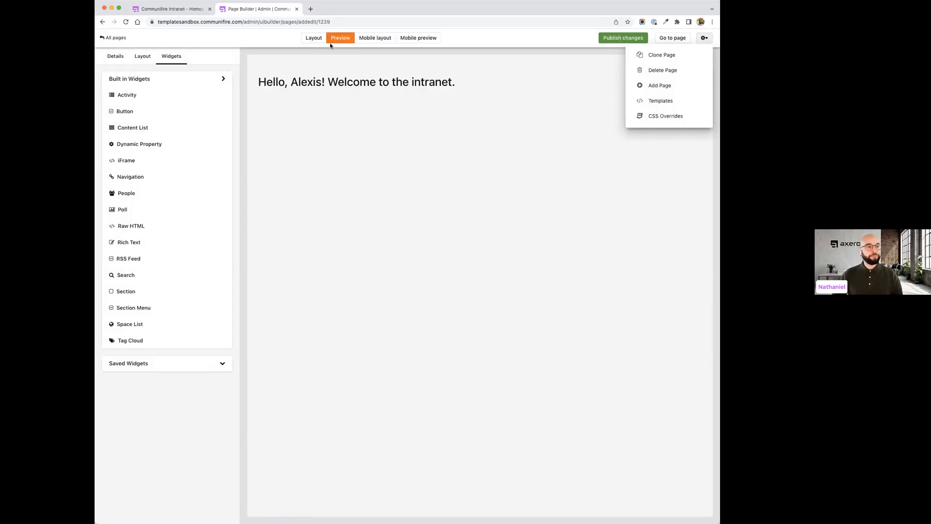
pyautogui.click(314, 38)
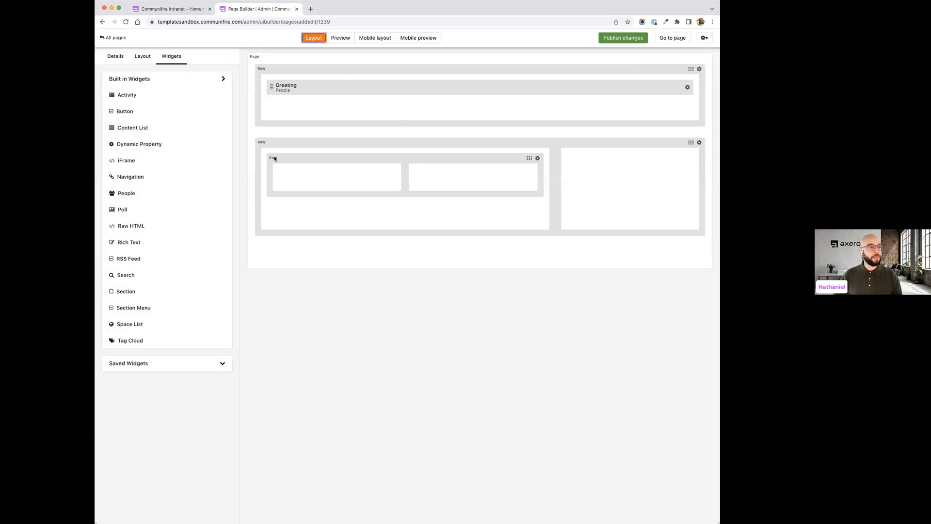
# Step: Review the news area of the example homepage and add a Content List widget above the nested 6 6 row in the wide column
pyautogui.click(199, 9)
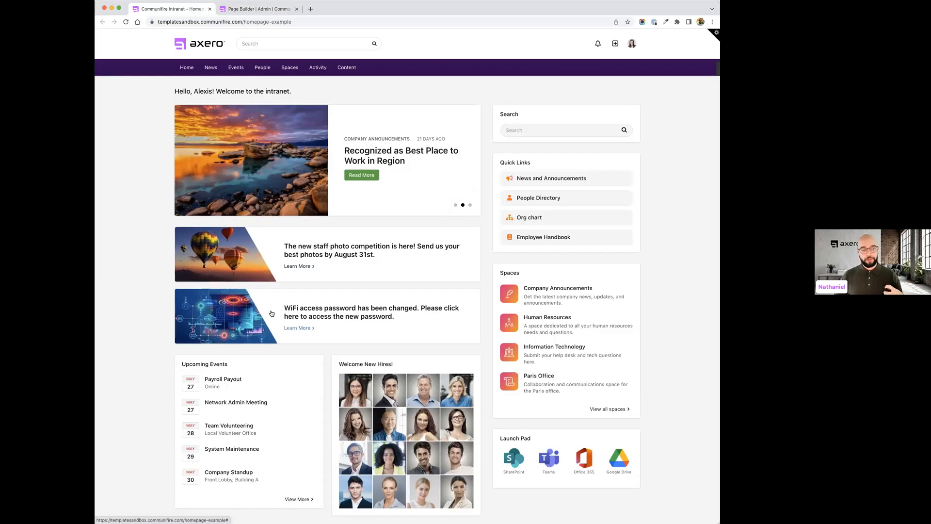
pyautogui.scroll(-2, 270, 359)
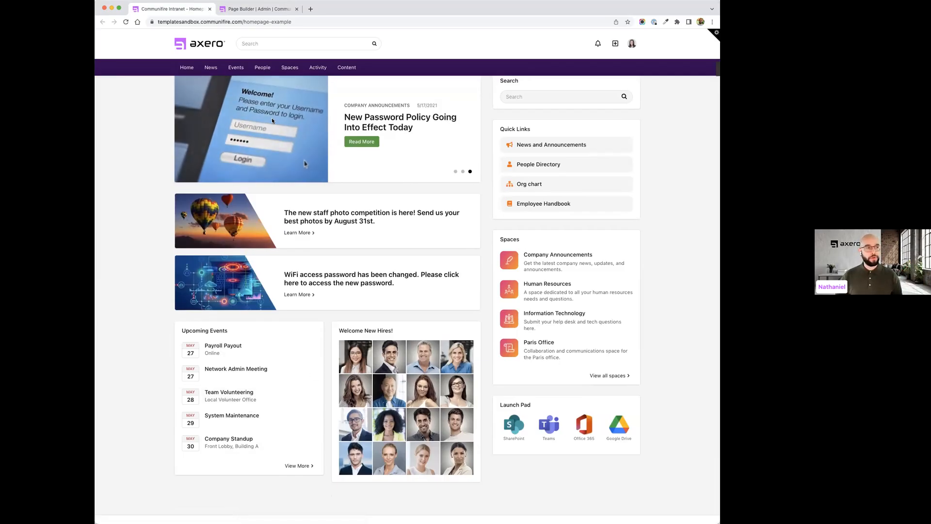
pyautogui.click(257, 9)
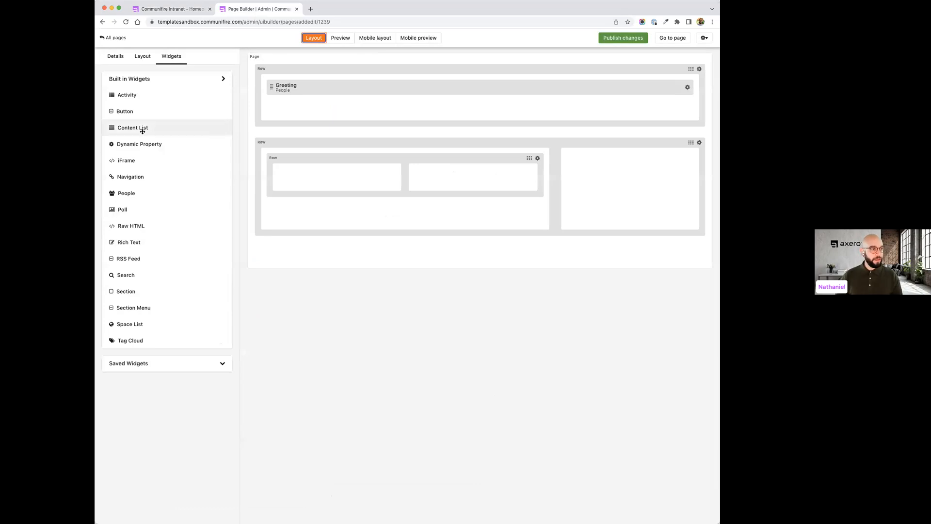
pyautogui.moveTo(142, 131); pyautogui.dragTo(337, 166)
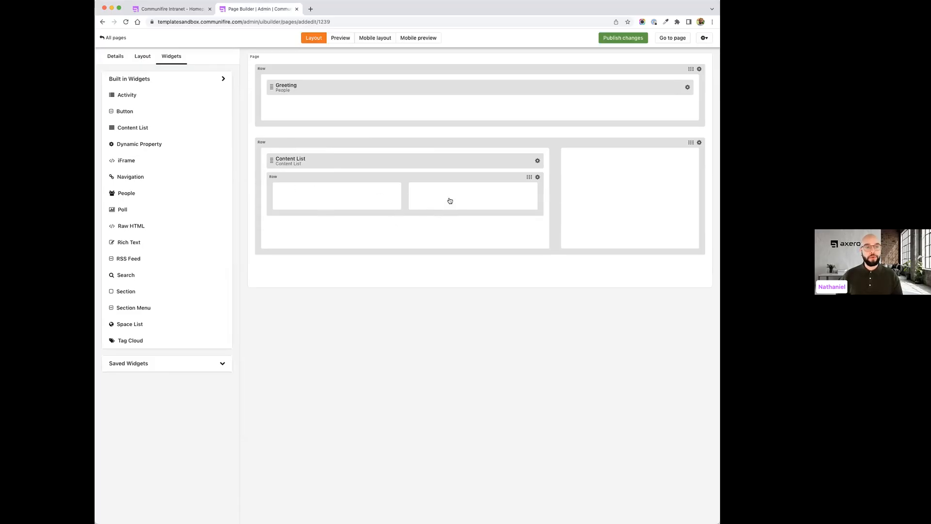
# Step: Open the Content List widget's properties and title it "News"
pyautogui.click(537, 162)
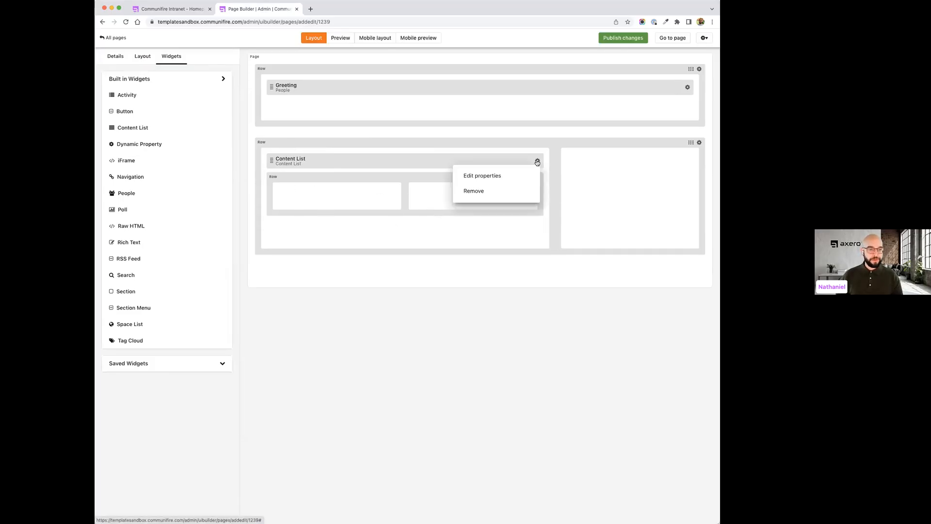
pyautogui.click(487, 174)
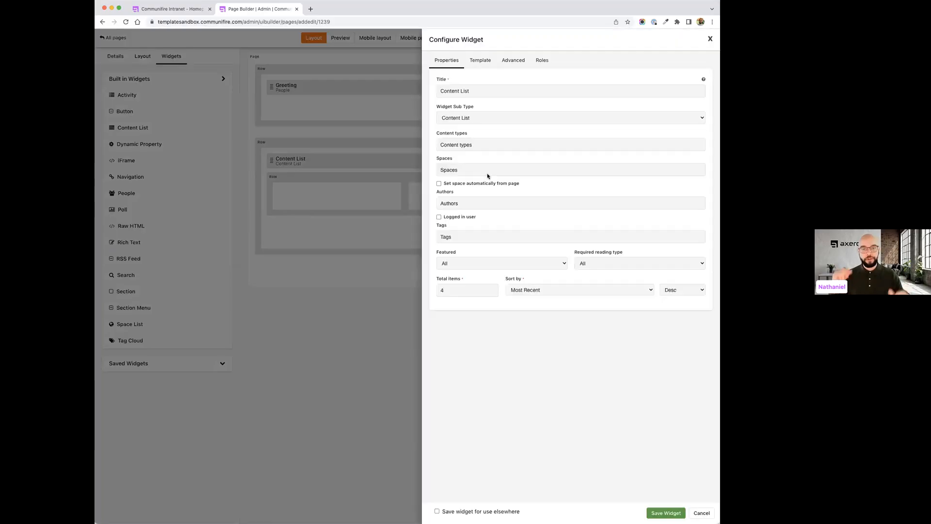
pyautogui.doubleClick(477, 92)
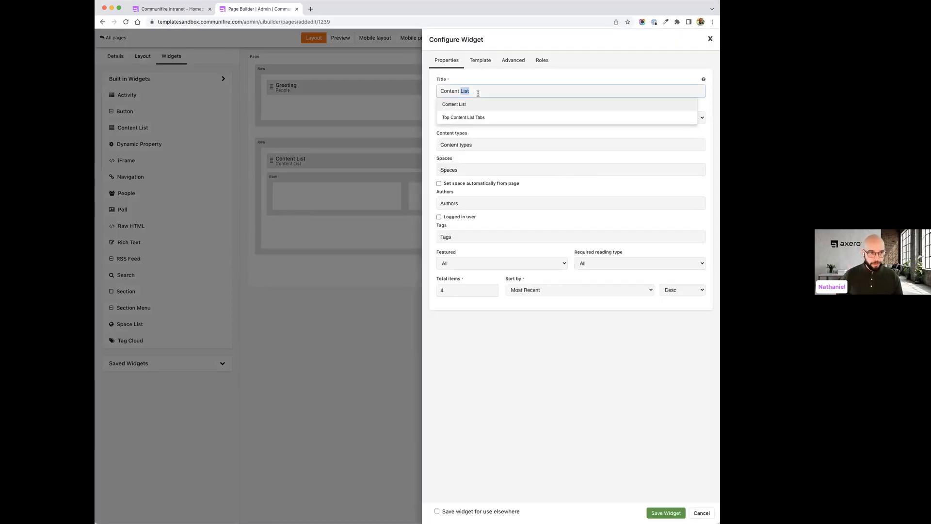
pyautogui.tripleClick(478, 89)
pyautogui.write('News')
pyautogui.click(504, 74)
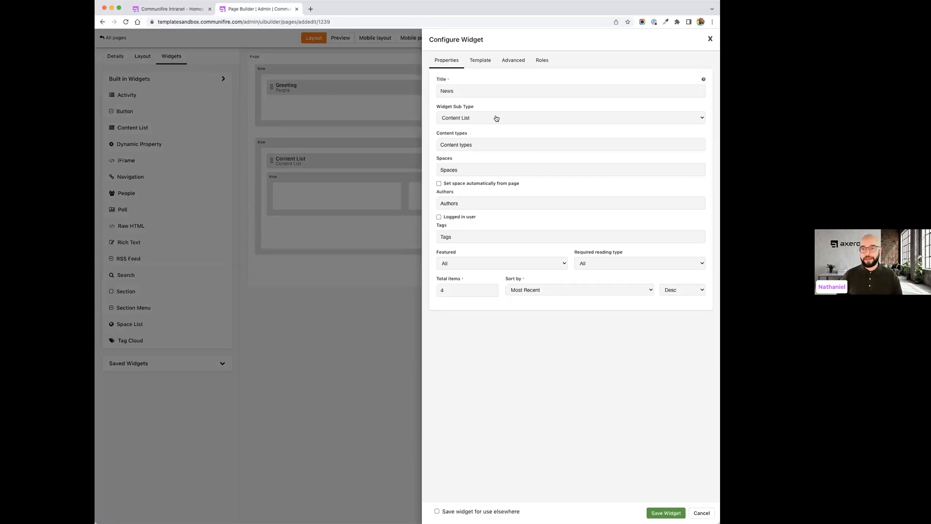
# Step: Limit the News widget to the Article content type and the Company Announcements space, with 5 total items
pyautogui.click(481, 144)
pyautogui.write('art')
pyautogui.click(473, 154)
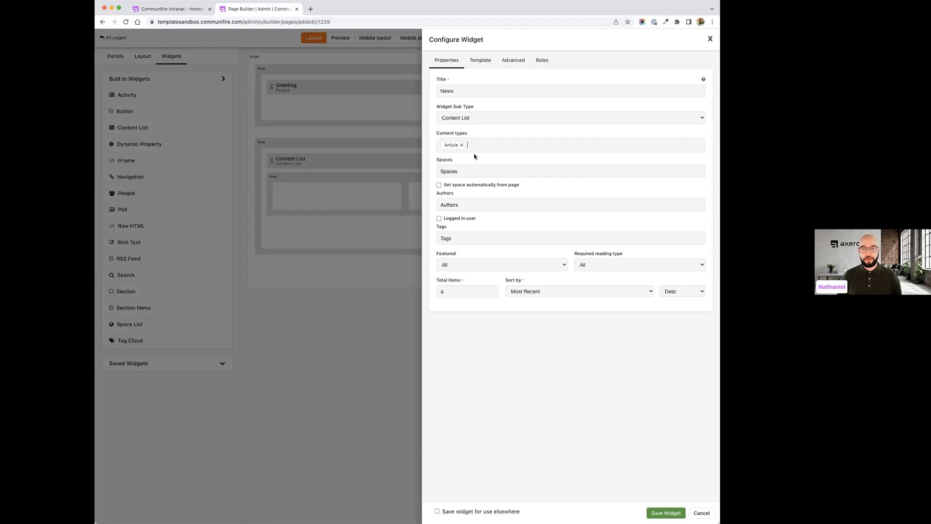
pyautogui.click(465, 171)
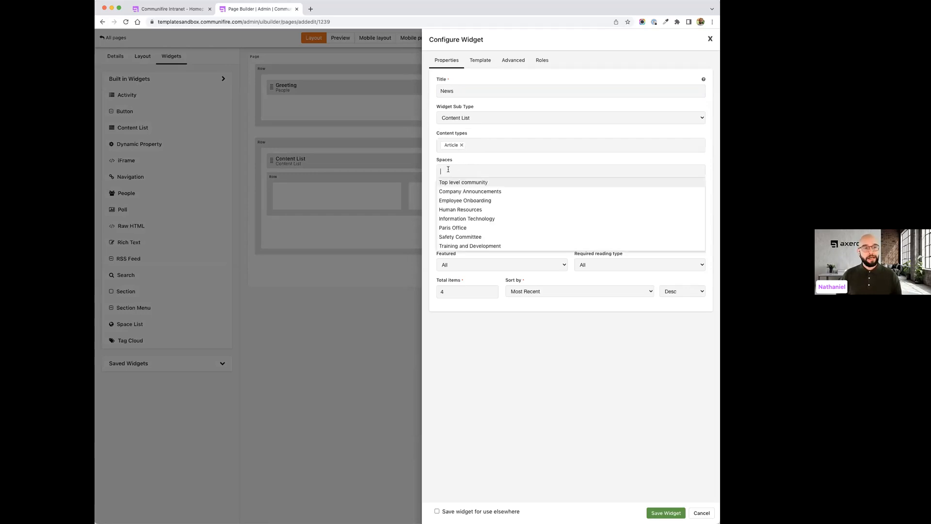
pyautogui.click(469, 190)
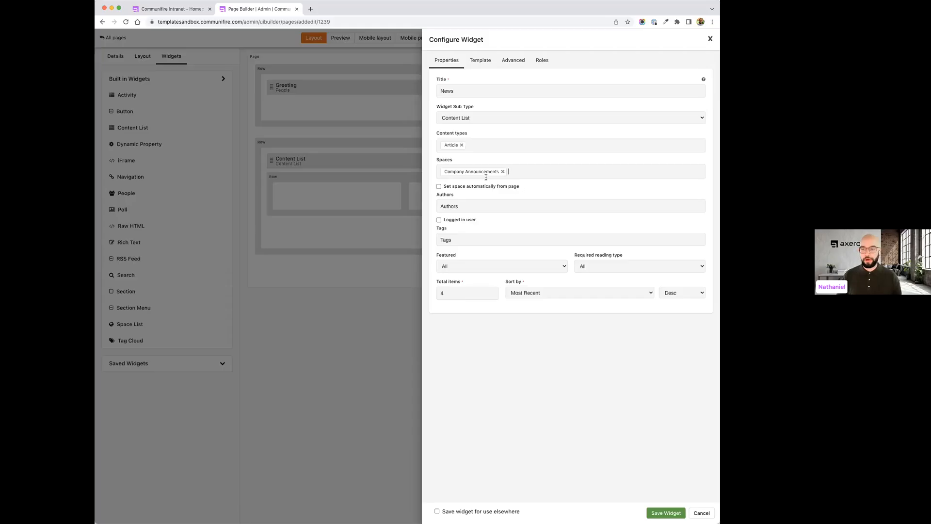
pyautogui.click(465, 293)
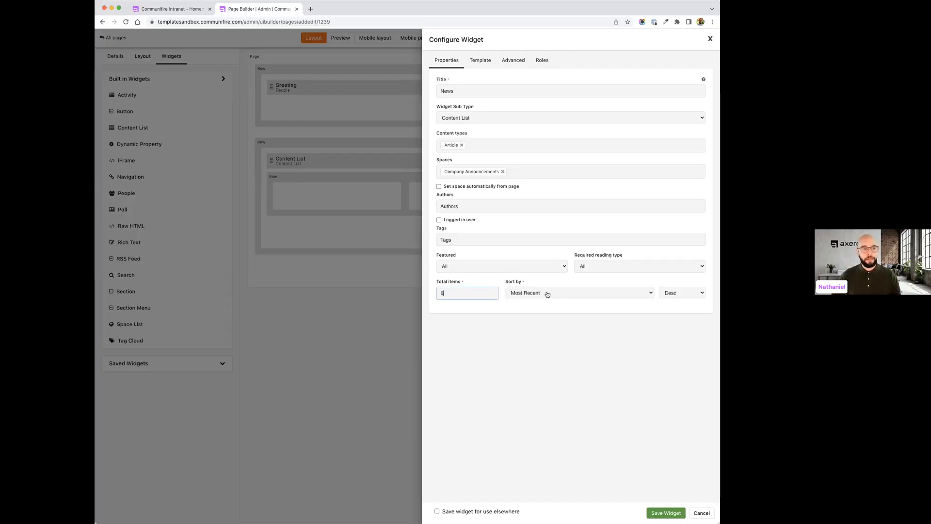
# Step: Apply the "XS - Newsroom Hero Carousel" template to the News widget and save the widget
pyautogui.click(481, 61)
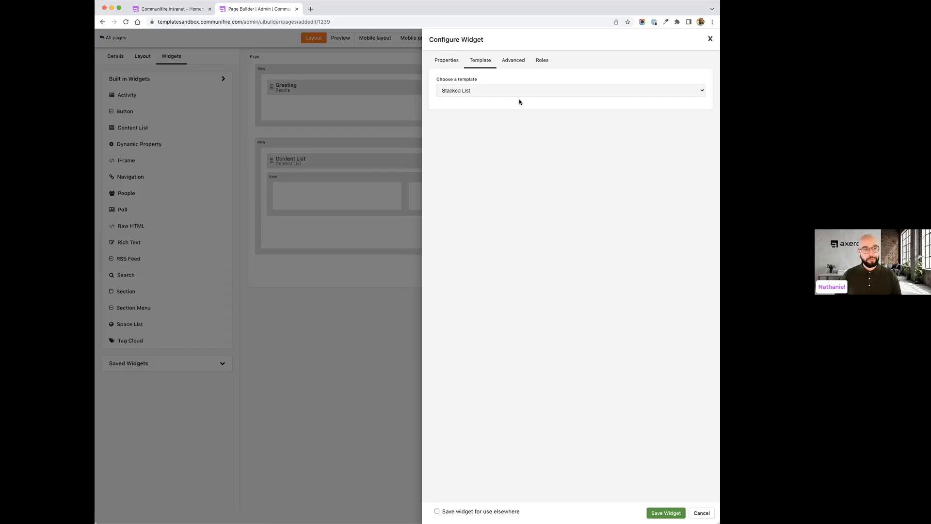
pyautogui.click(519, 92)
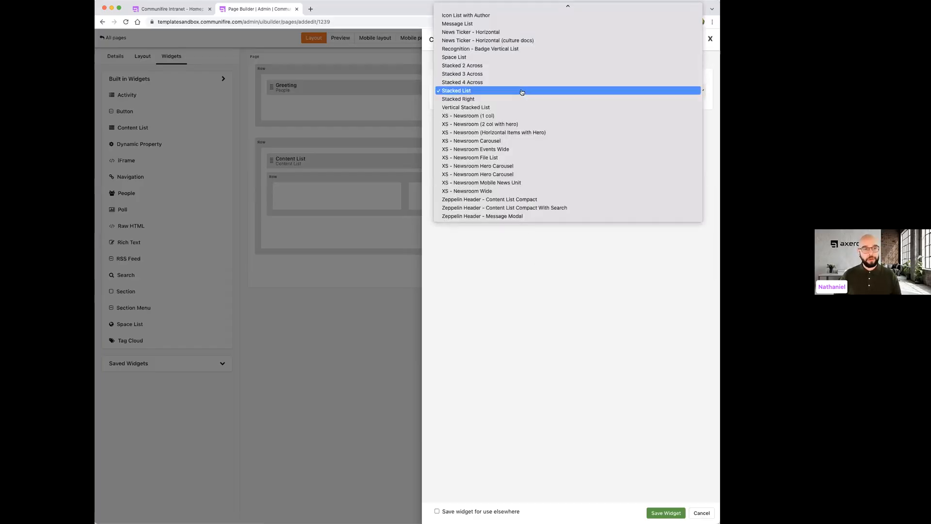
pyautogui.click(508, 167)
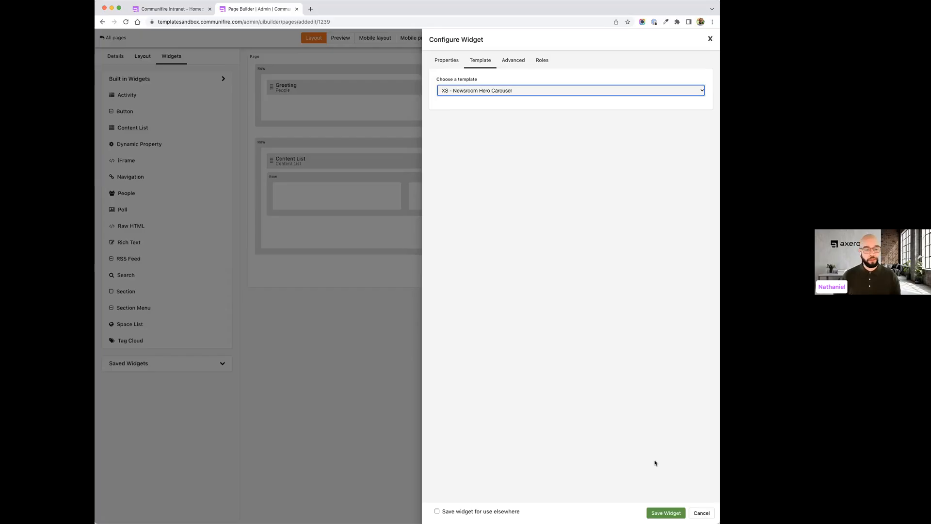
pyautogui.click(676, 512)
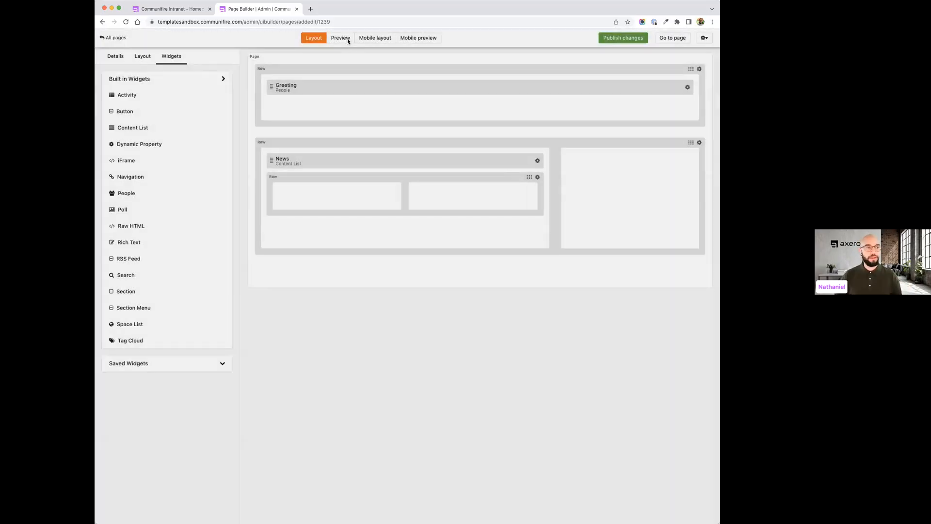
# Step: Preview the page, compare its news carousel with the example homepage, and return to the layout view
pyautogui.click(345, 41)
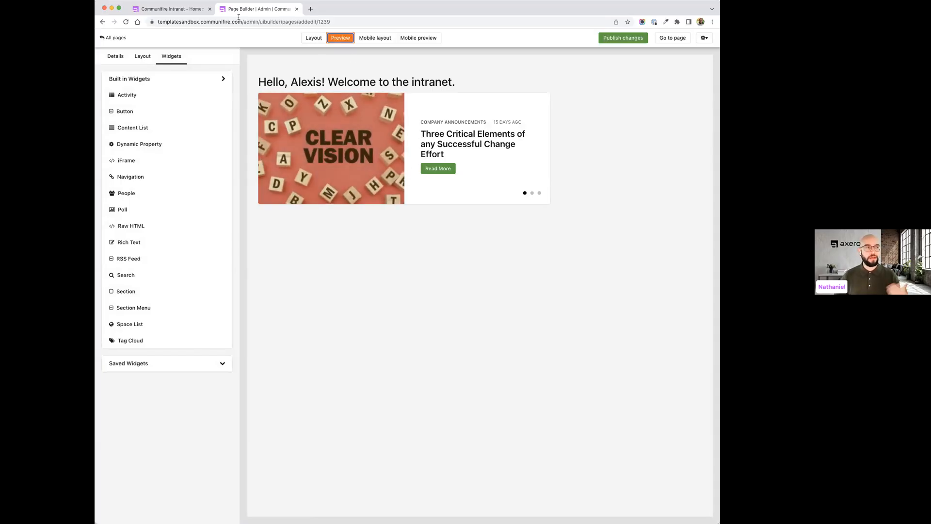
pyautogui.click(193, 10)
pyautogui.scroll(2, 412, 210)
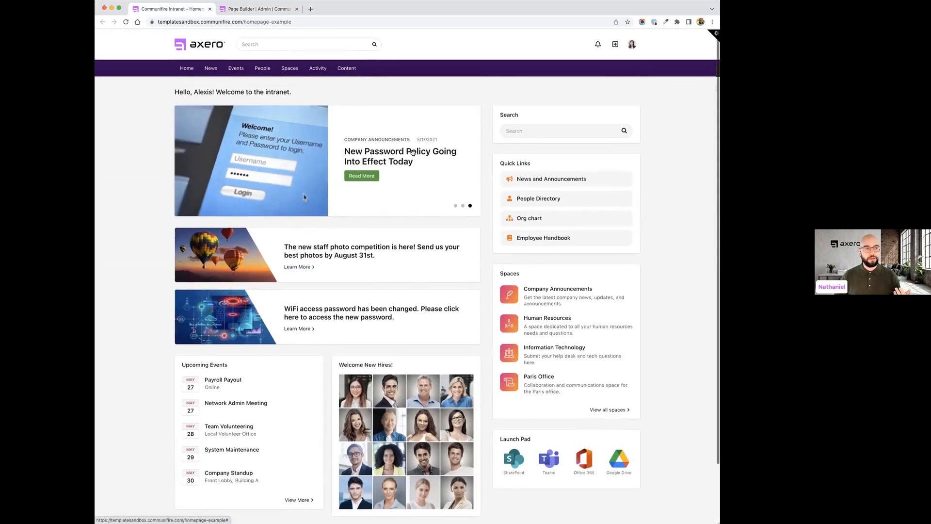
pyautogui.click(276, 9)
pyautogui.click(313, 37)
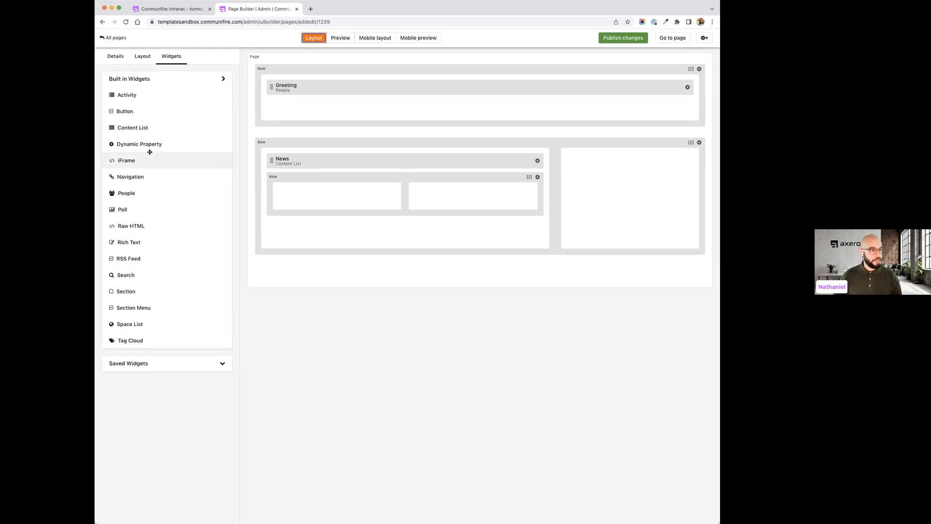
# Step: Add a Navigation widget between the News widget and the nested row, and title it "Announcements"
pyautogui.moveTo(130, 177); pyautogui.dragTo(310, 173)
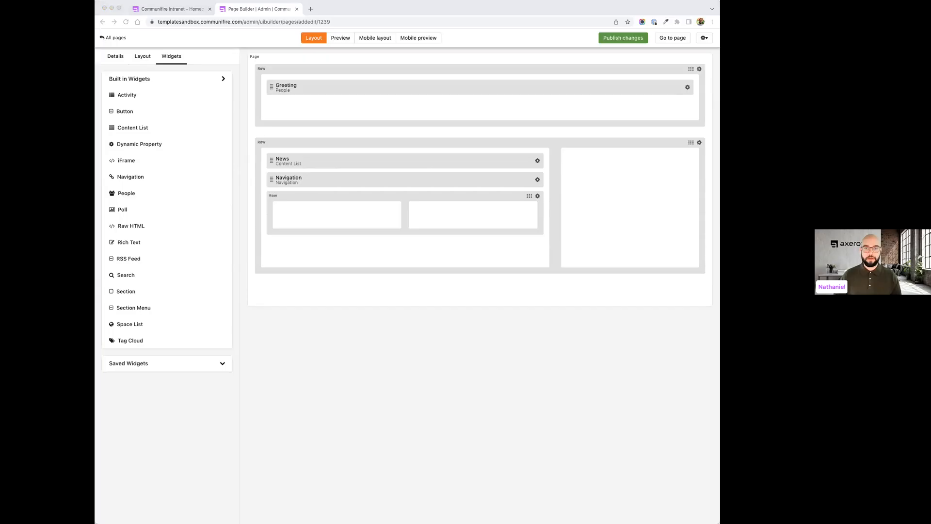
pyautogui.click(537, 181)
pyautogui.click(537, 181)
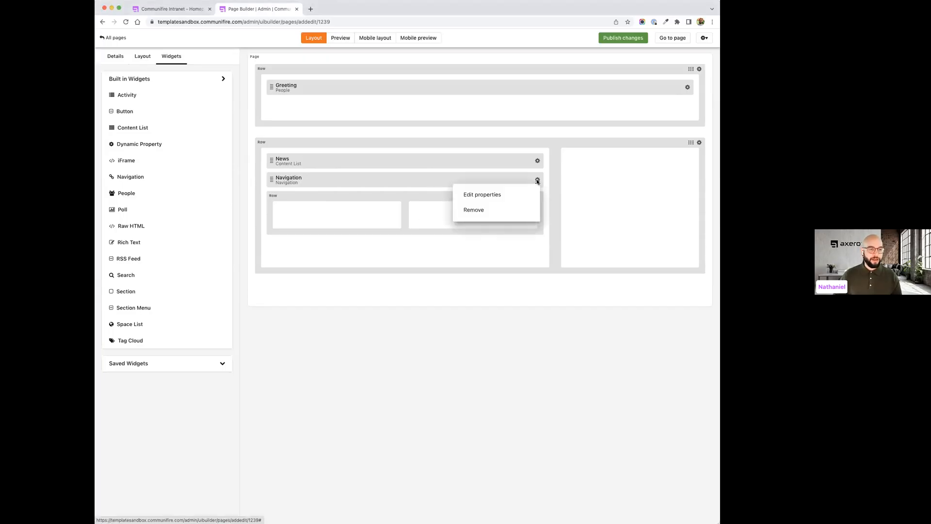
pyautogui.click(478, 193)
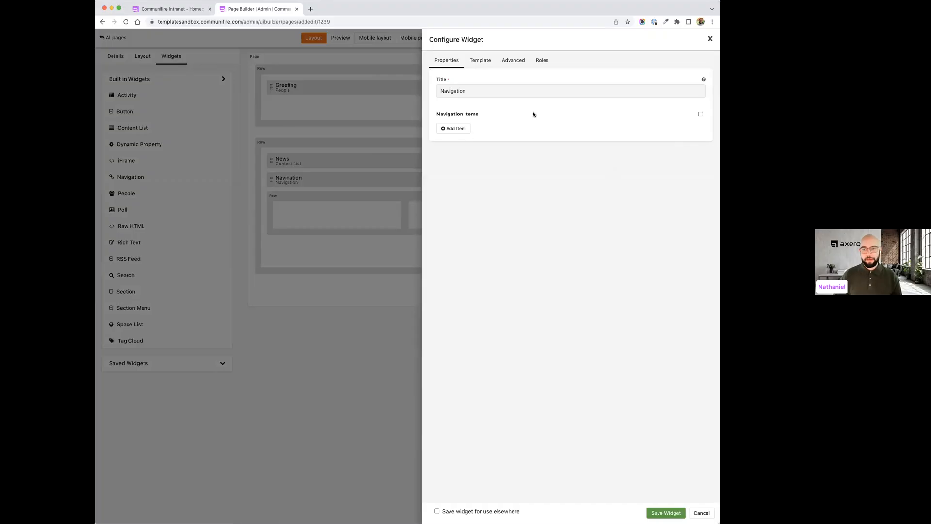
pyautogui.doubleClick(520, 91)
pyautogui.write('Announceme')
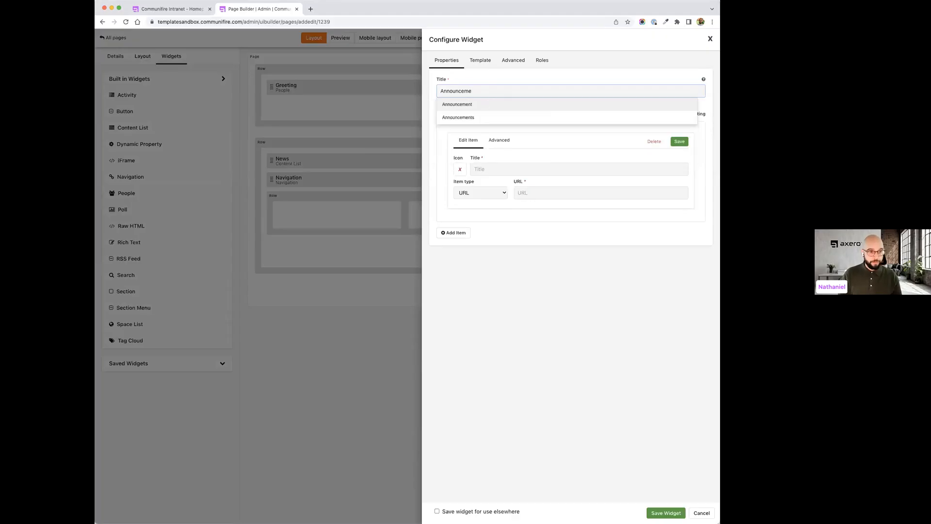
pyautogui.click(490, 117)
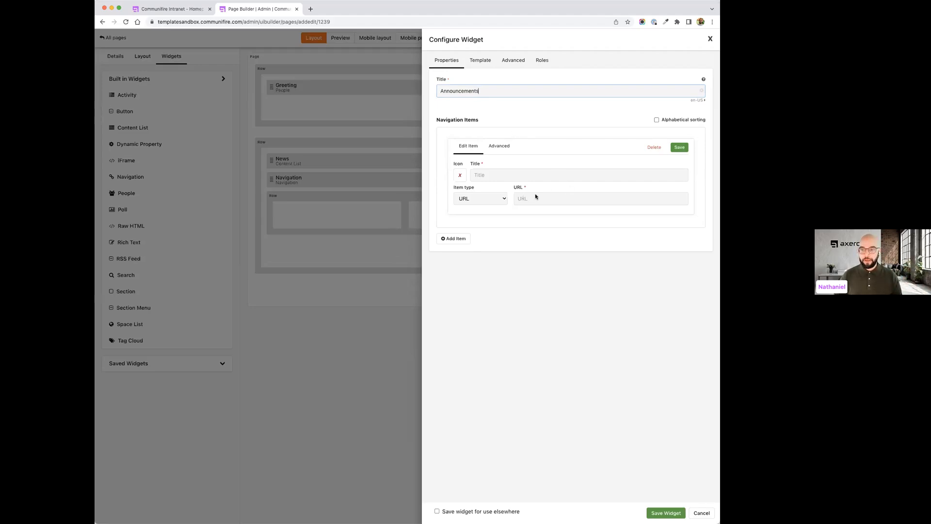
# Step: Title the first navigation item "The new staff photo competition is here! Send us your best photos by August 31st." and set its URL to "#"
pyautogui.press('super+Tab')
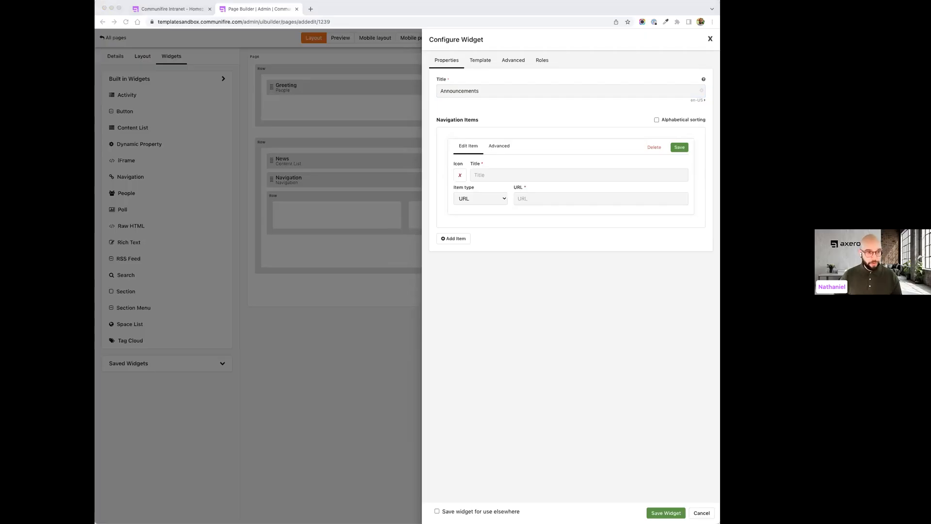
pyautogui.press('super+Tab')
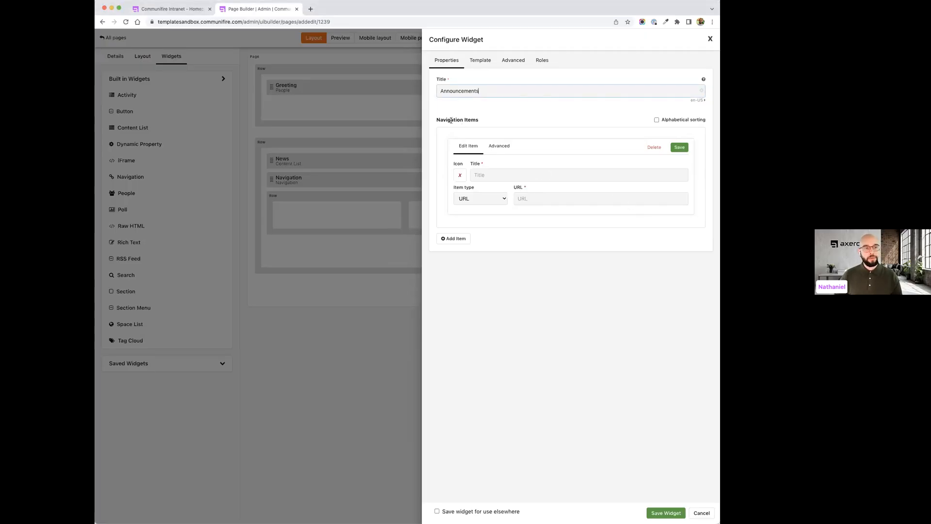
pyautogui.click(483, 171)
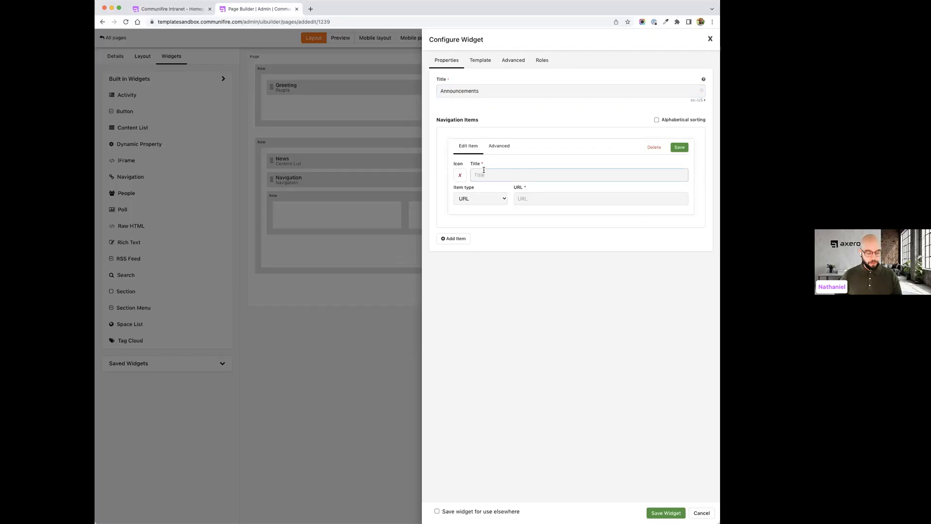
pyautogui.write('The new staff photo competition is here! Send us your best photos by August 31st.')
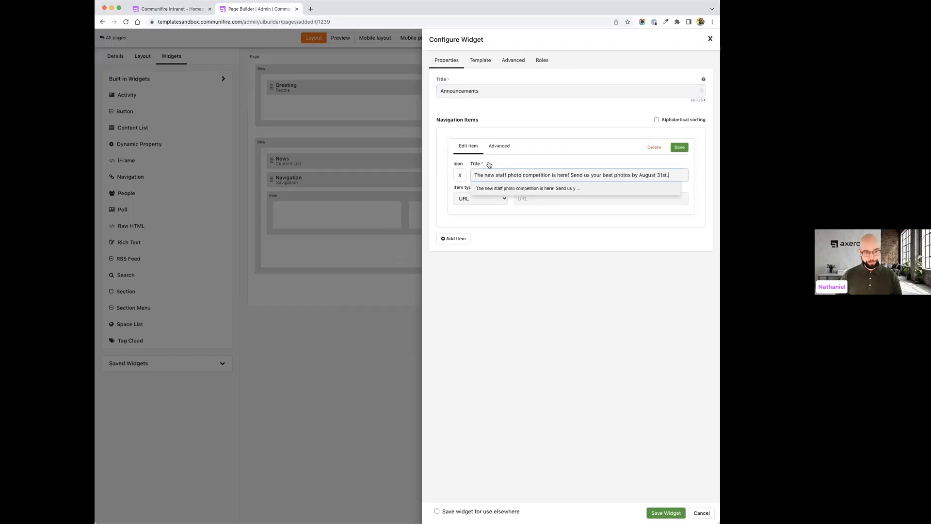
pyautogui.click(639, 227)
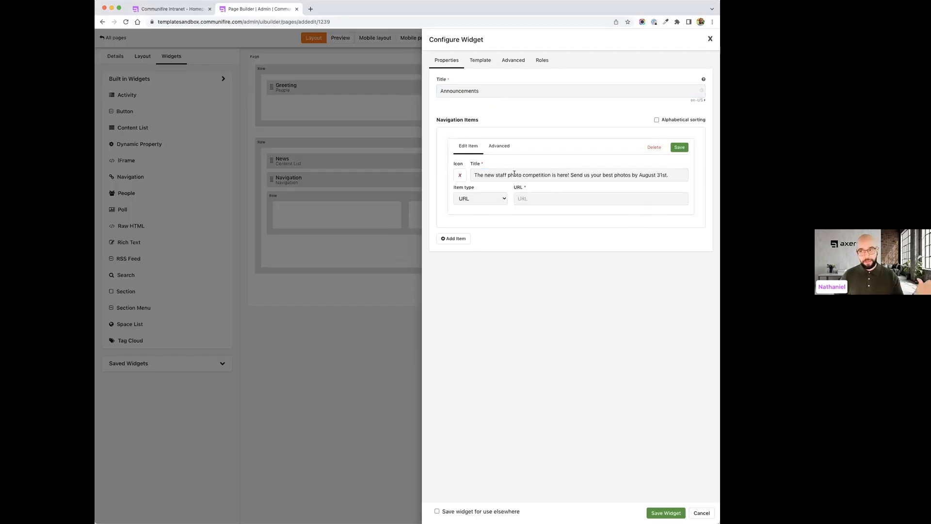
pyautogui.click(524, 197)
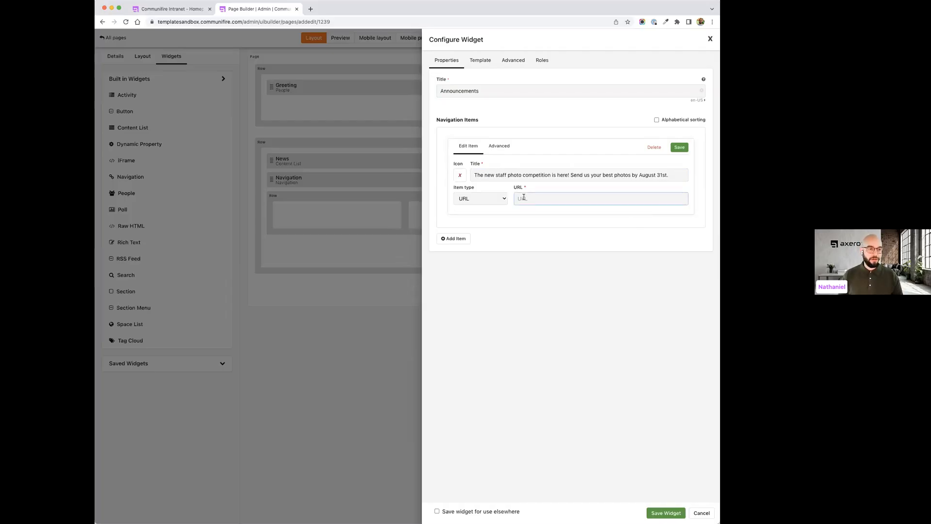
pyautogui.write('#')
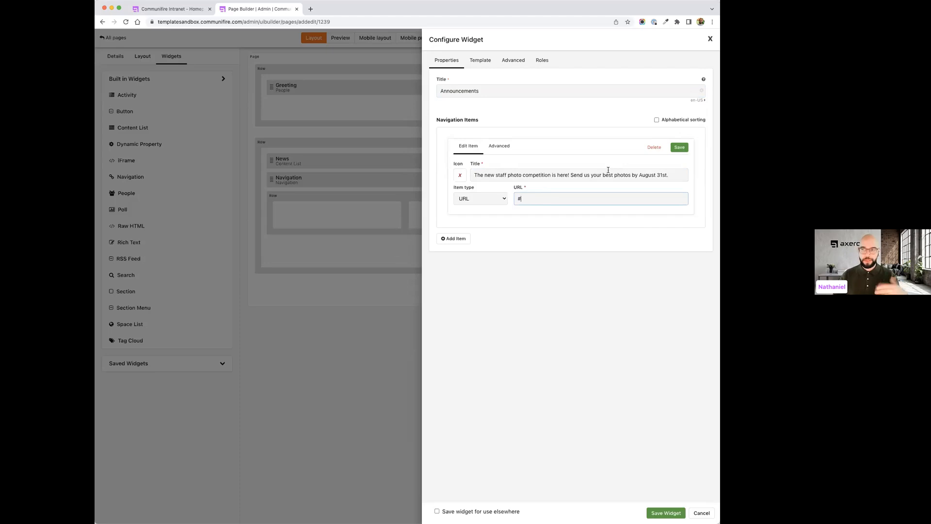
# Step: Set the first navigation item to open in a new tab, upload the hot-air balloon picture as its foreground image, and save the item
pyautogui.click(500, 147)
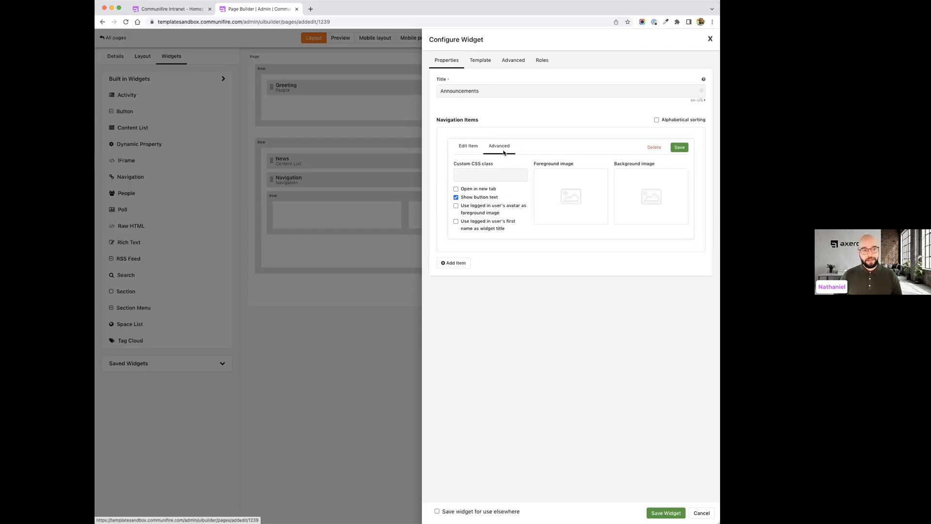
pyautogui.click(479, 190)
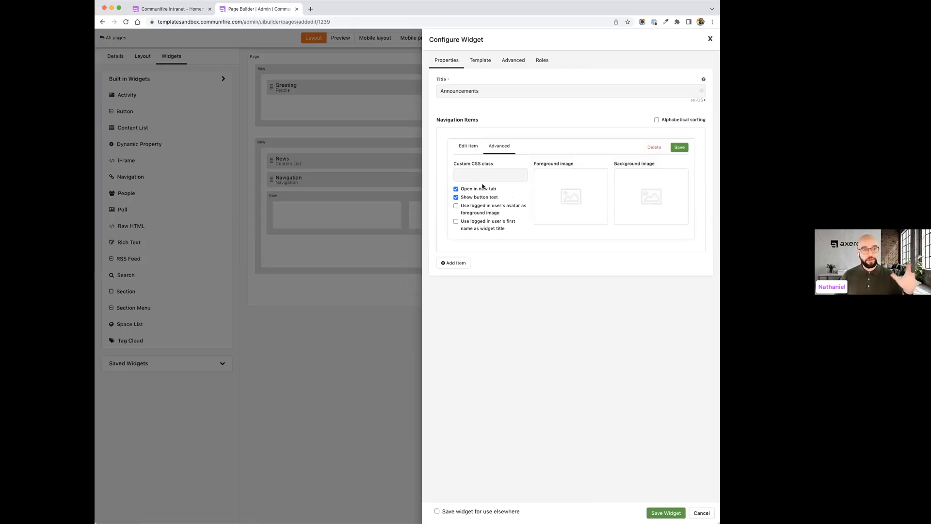
pyautogui.click(571, 190)
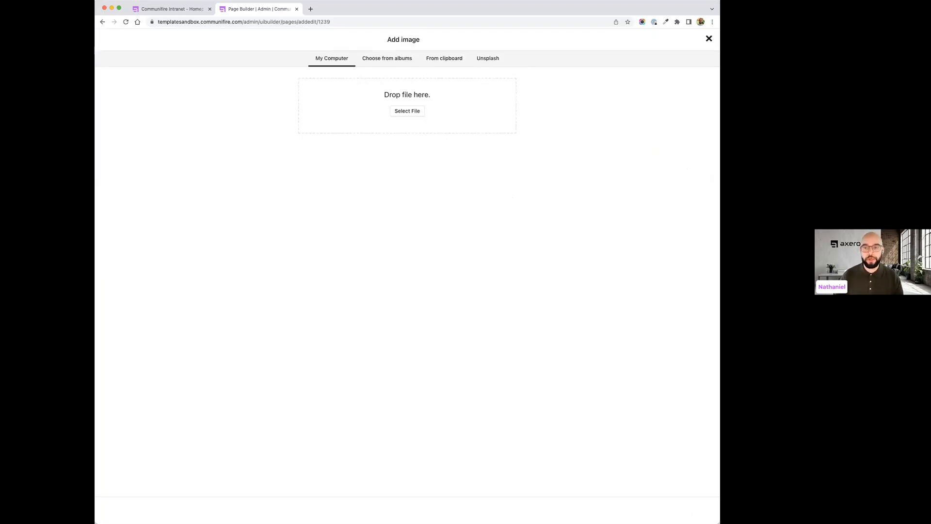
pyautogui.moveTo(572, 74); pyautogui.dragTo(490, 100)
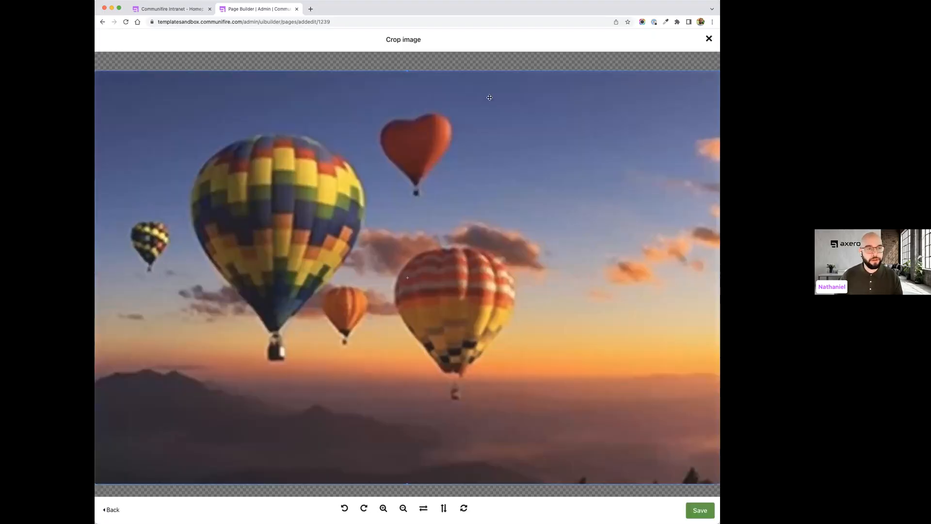
pyautogui.click(700, 510)
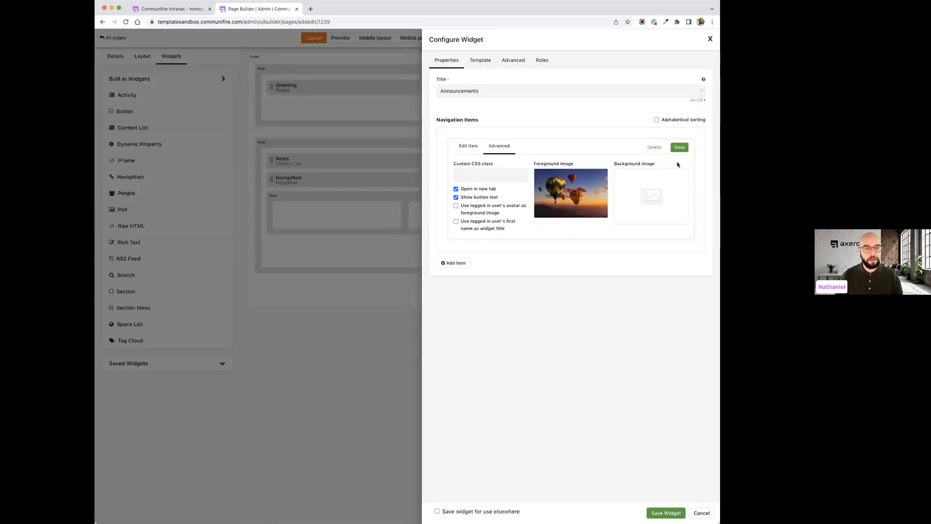
pyautogui.click(680, 148)
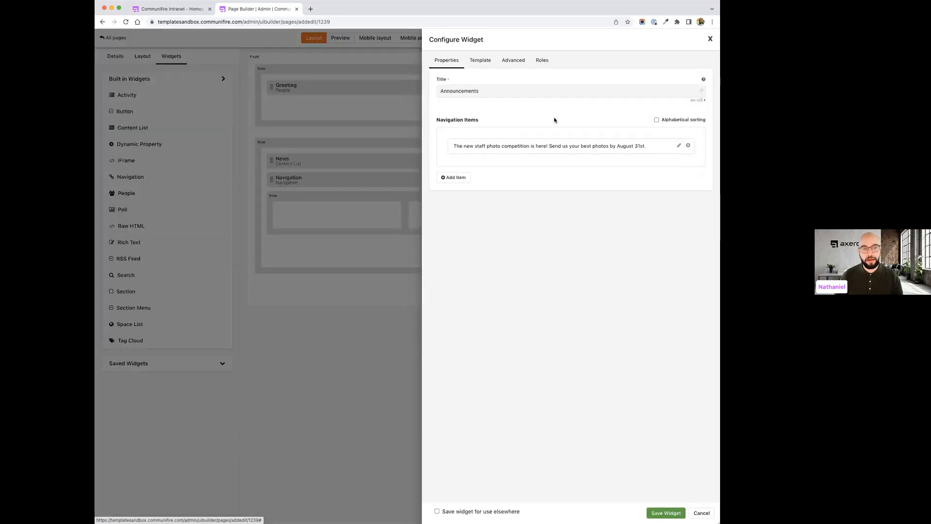
pyautogui.click(464, 178)
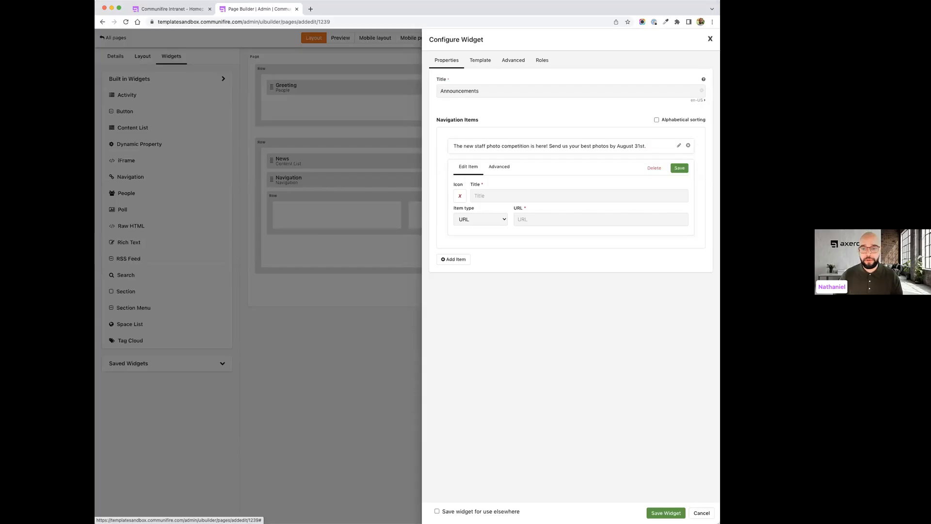
pyautogui.press('super+Tab')
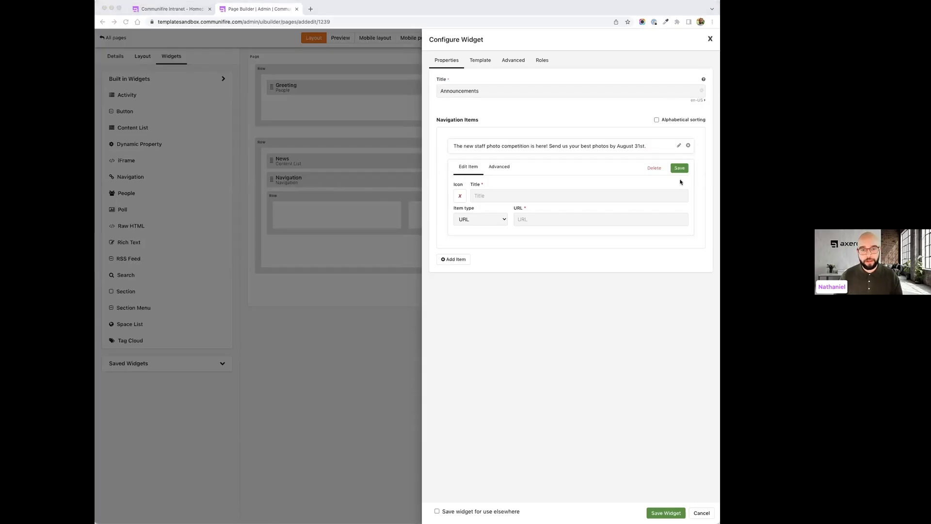
pyautogui.press('super+Tab')
pyautogui.click(651, 169)
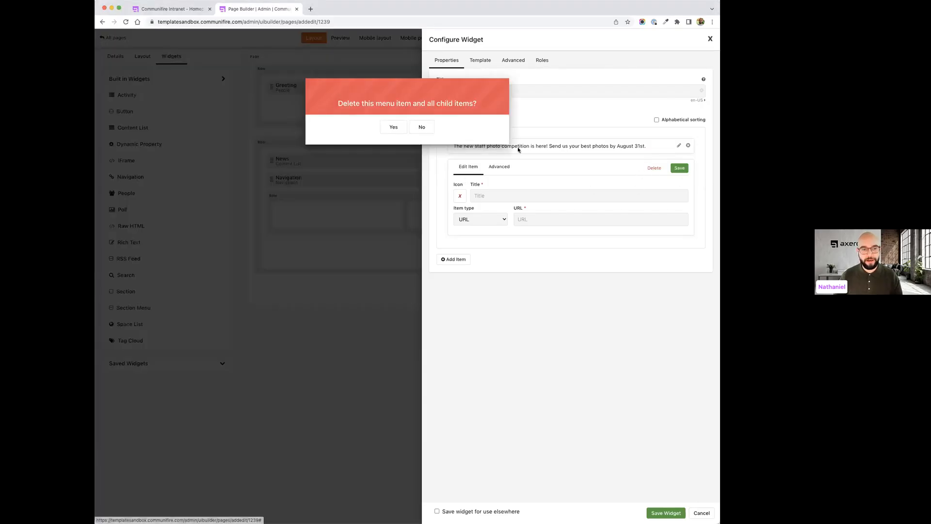
pyautogui.click(399, 128)
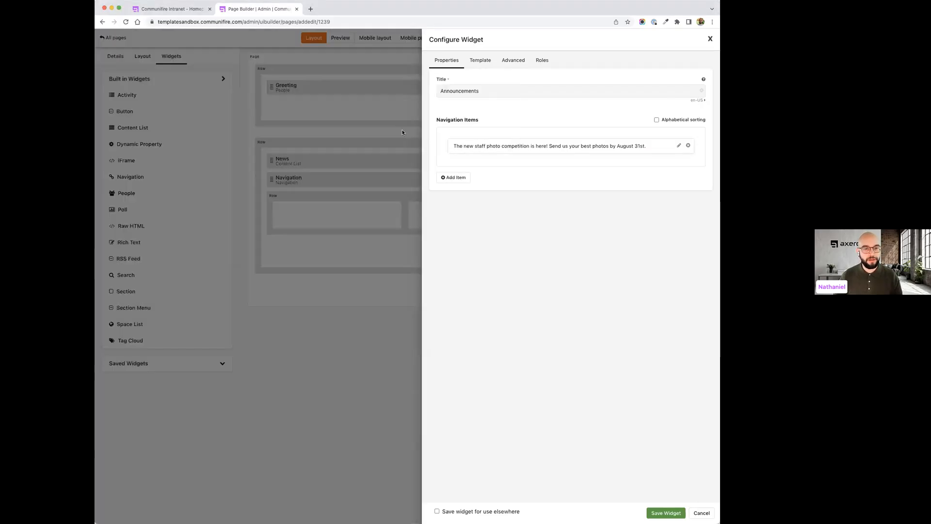
# Step: Add a second navigation item titled "WiFi access password has been changed. Please click here to access the new password." with the URL "#"
pyautogui.click(456, 178)
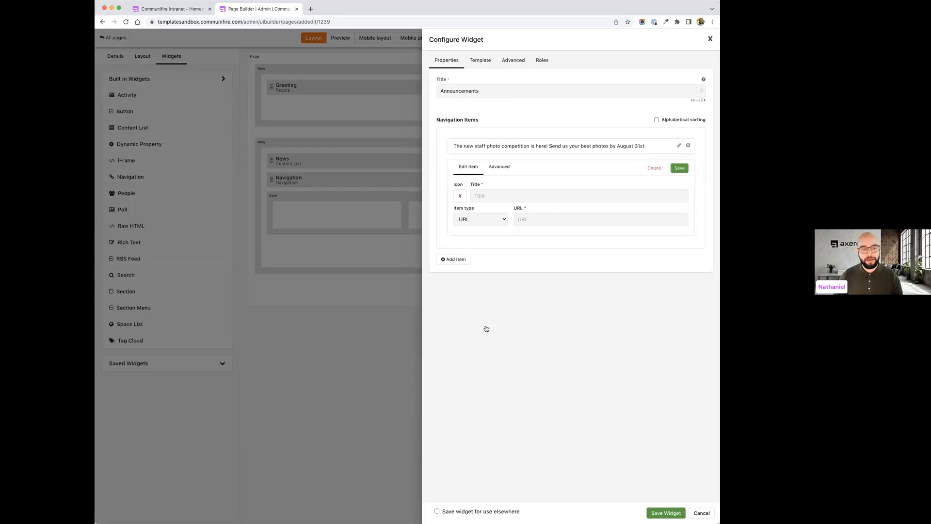
pyautogui.press('super+Tab')
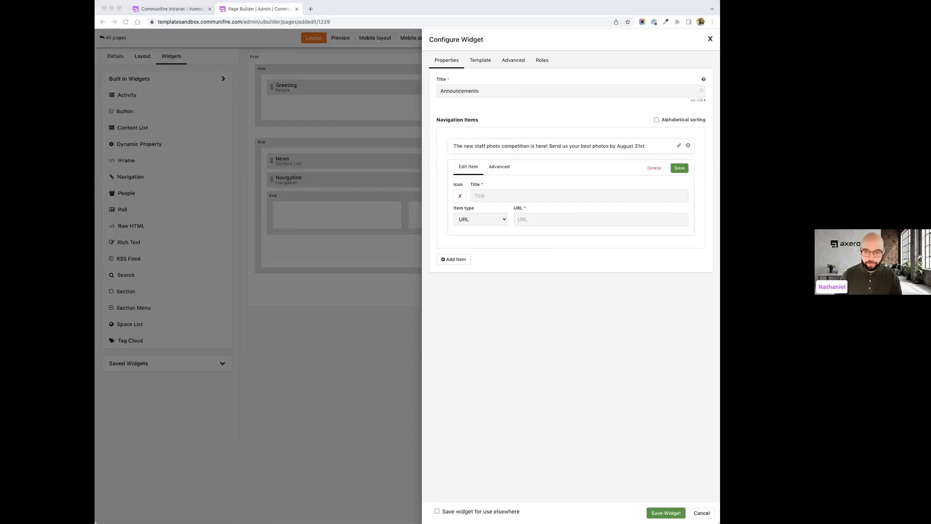
pyautogui.click(513, 201)
pyautogui.press('super+v')
pyautogui.click(541, 217)
pyautogui.write('#')
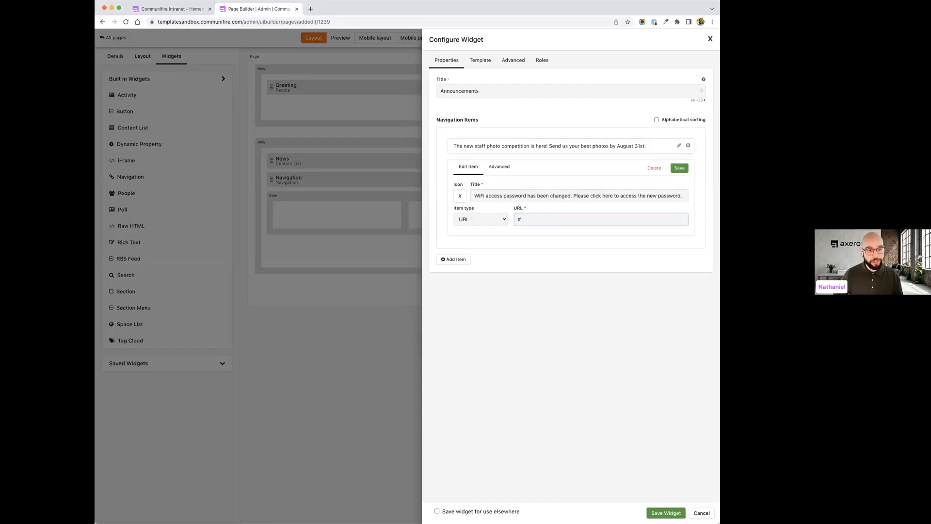
# Step: Set the second navigation item to open in a new tab, upload the blue laptop technology picture as its foreground image, and save the item
pyautogui.click(499, 167)
pyautogui.click(483, 210)
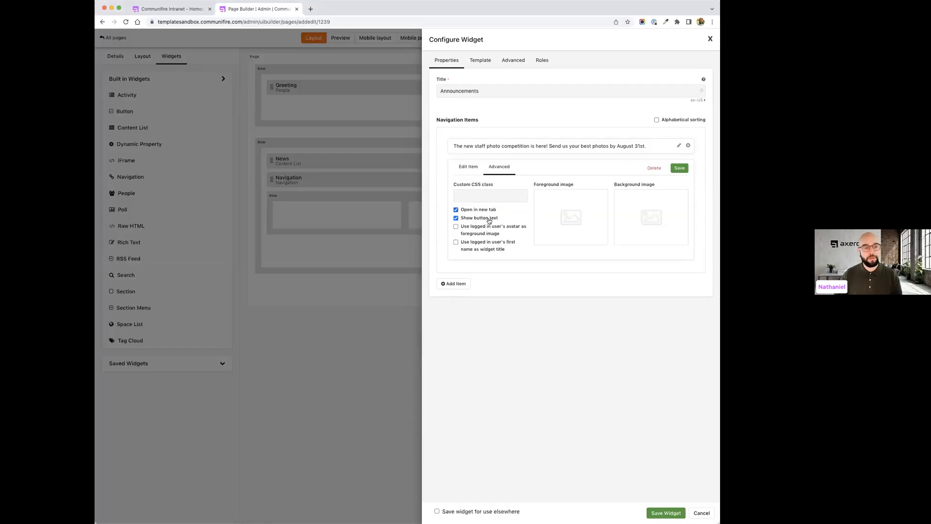
pyautogui.click(557, 213)
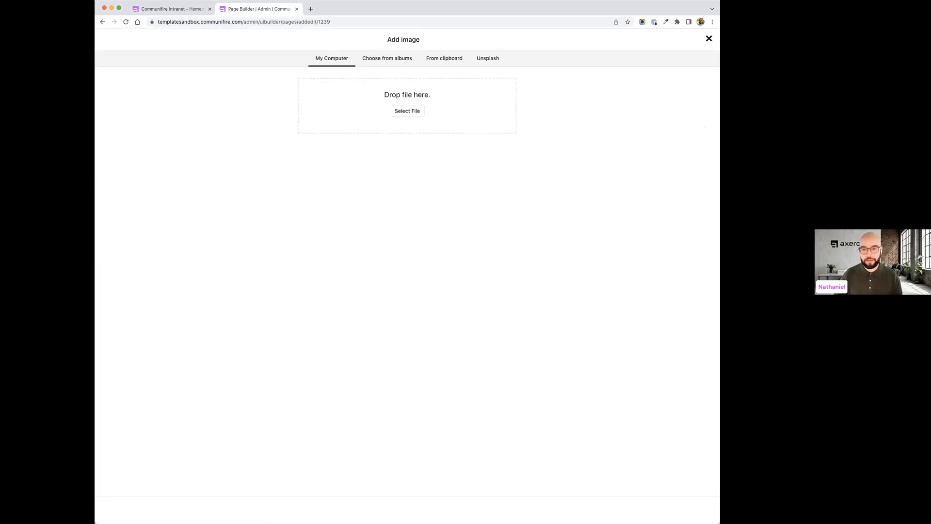
pyautogui.moveTo(453, 185); pyautogui.dragTo(453, 94)
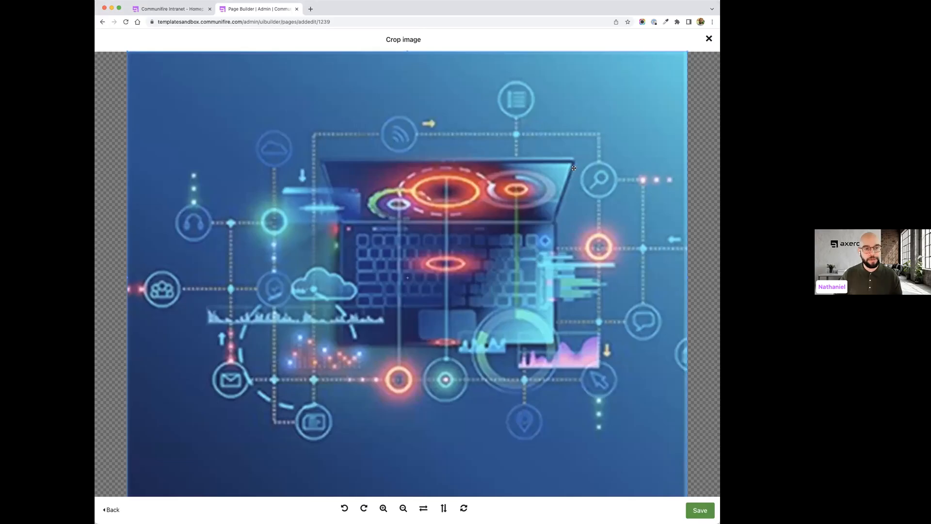
pyautogui.click(702, 507)
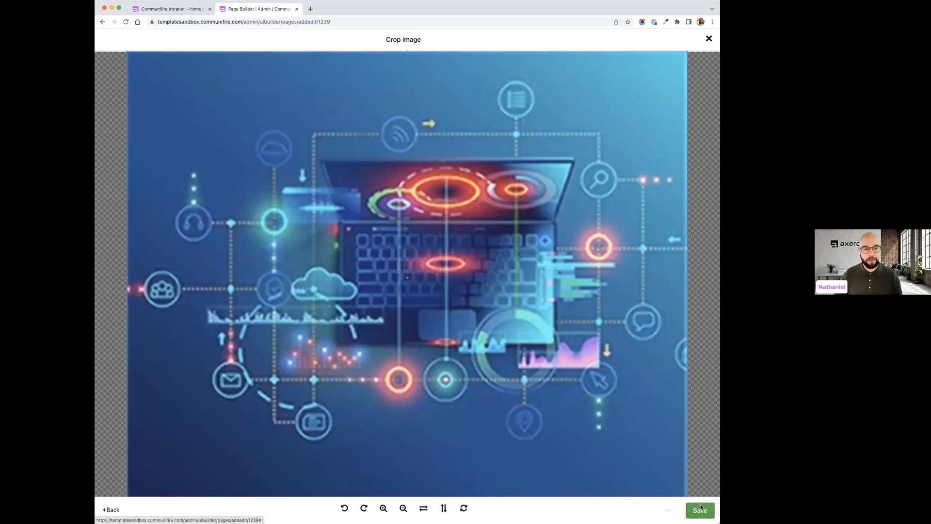
pyautogui.click(683, 170)
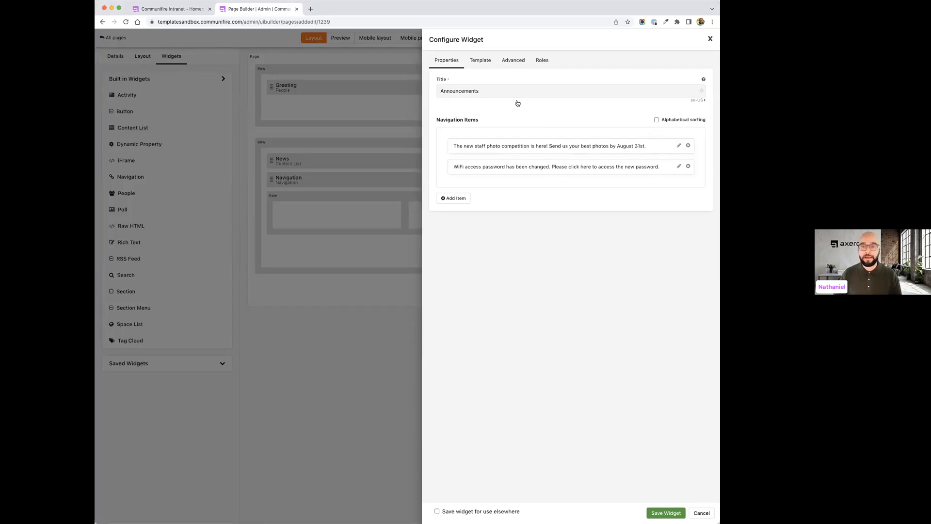
# Step: Apply the "Nav - Banner Navigation" template to the Announcements widget
pyautogui.click(477, 62)
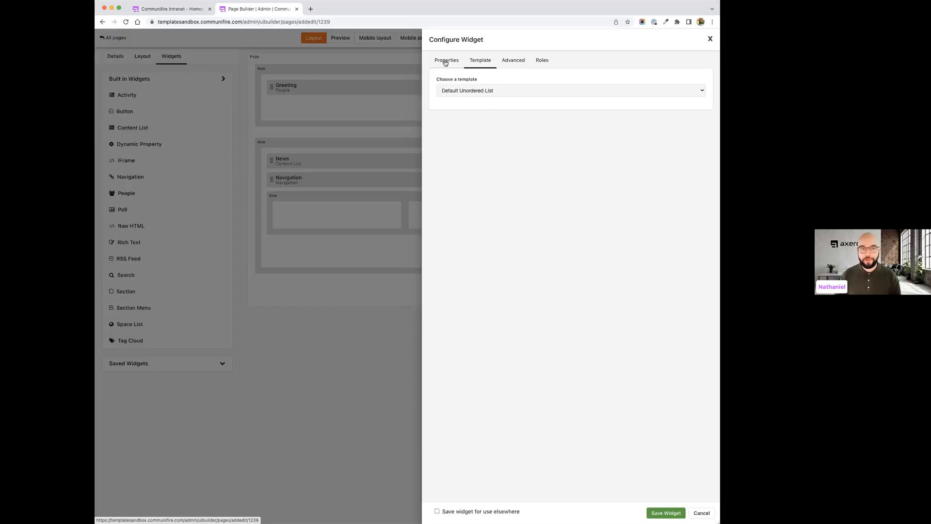
pyautogui.click(460, 92)
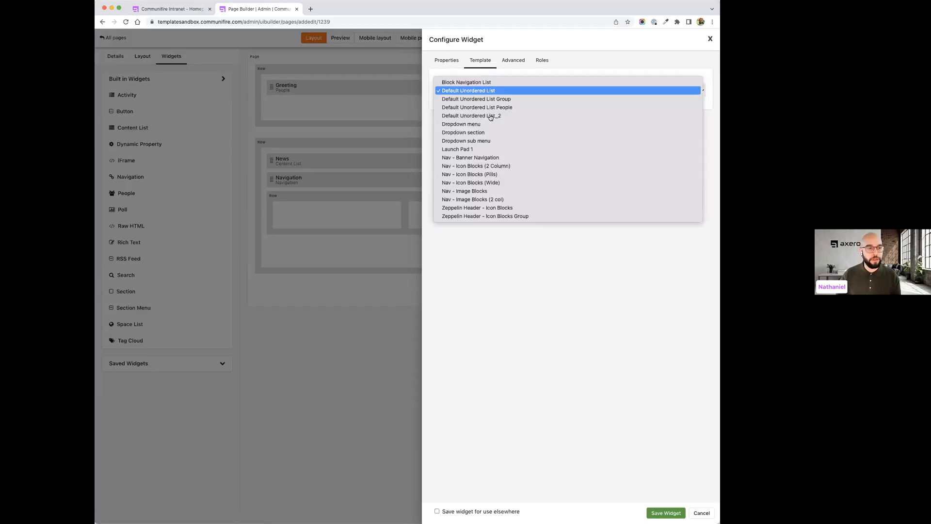
pyautogui.click(507, 161)
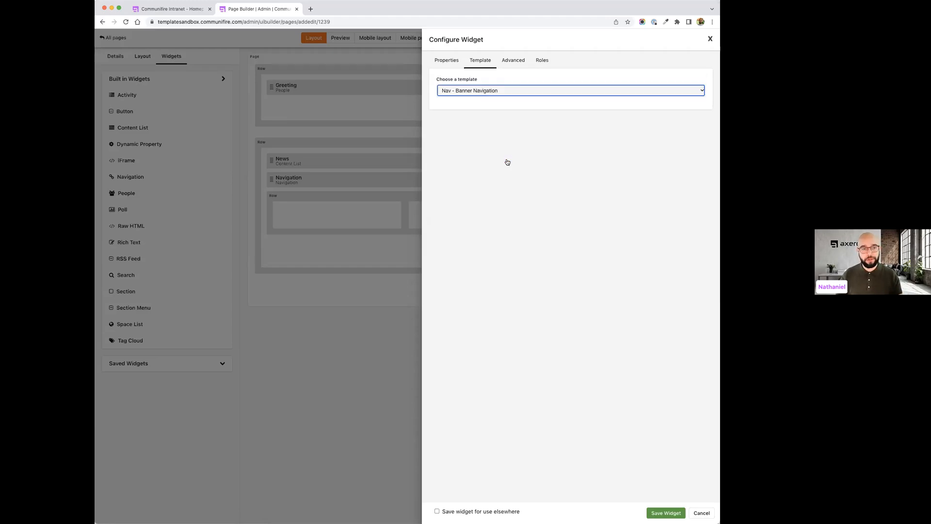
# Step: Turn off the header and hide the container border of the Announcements widget, and save the widget
pyautogui.click(514, 61)
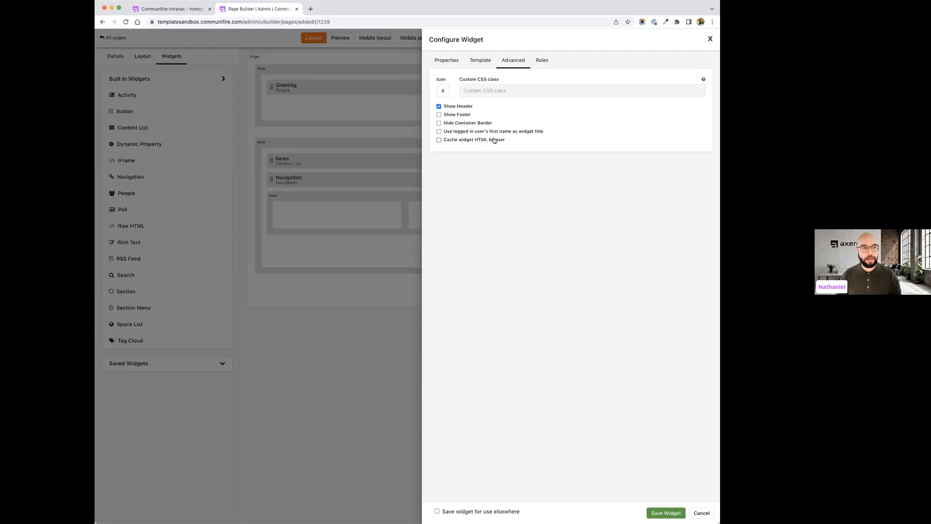
pyautogui.click(439, 107)
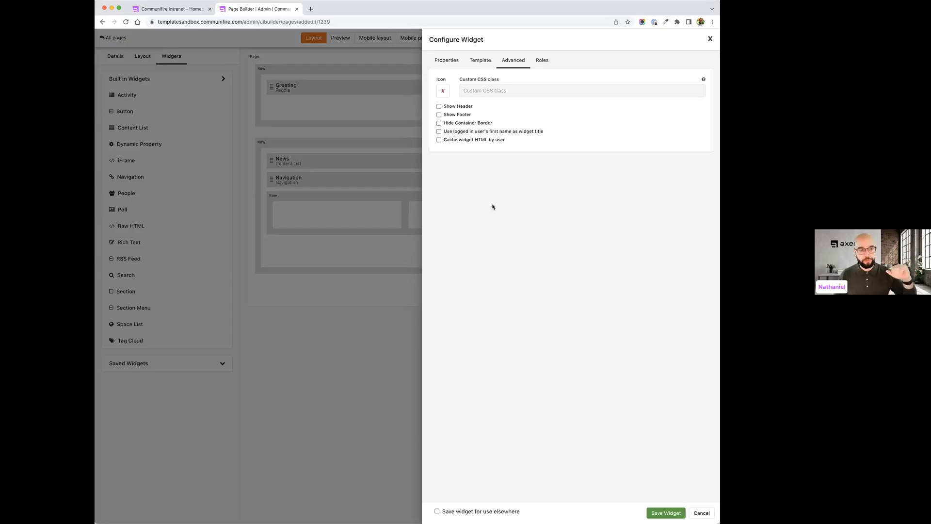
pyautogui.click(439, 123)
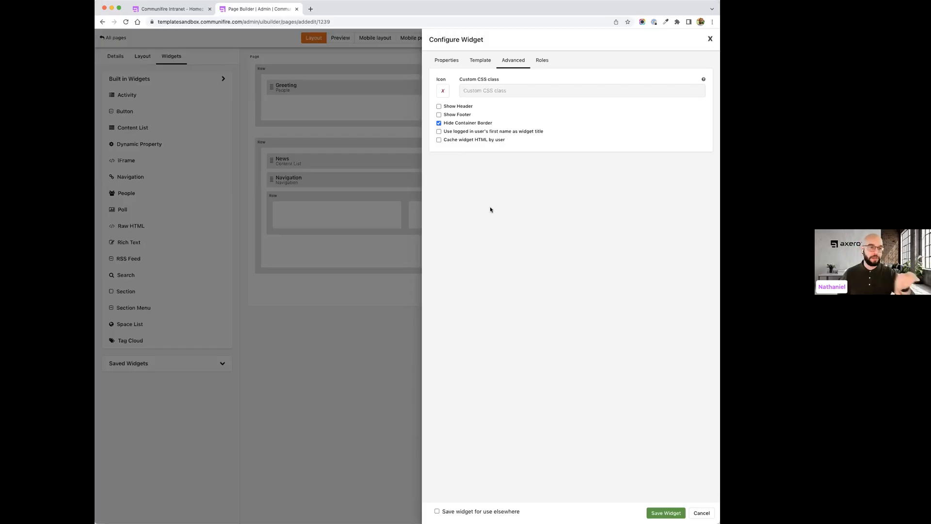
pyautogui.click(667, 515)
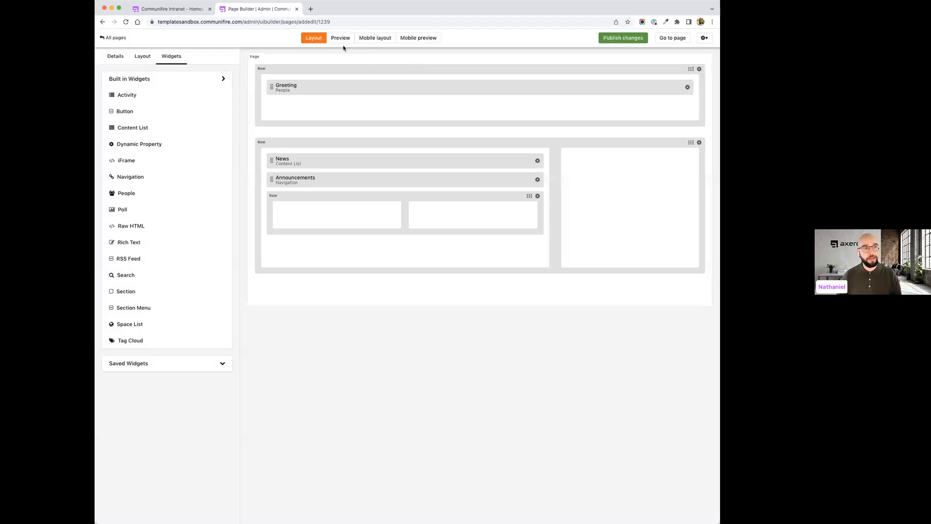
# Step: Compare the page preview with the example homepage and publish the page changes
pyautogui.click(341, 38)
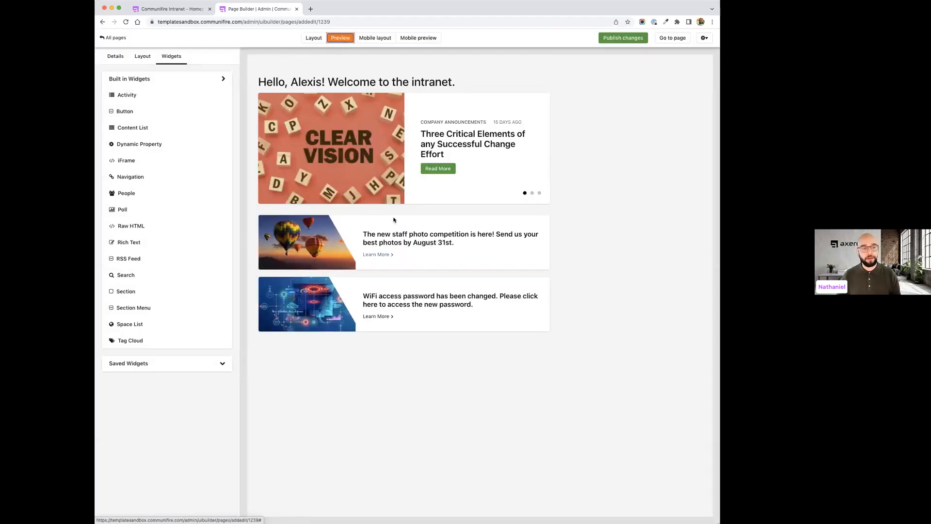
pyautogui.click(172, 9)
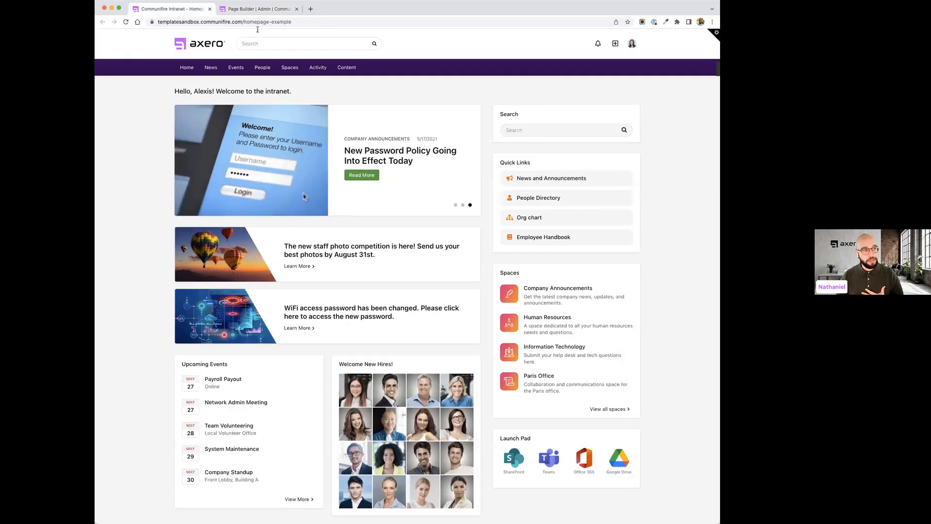
pyautogui.click(265, 13)
pyautogui.click(623, 37)
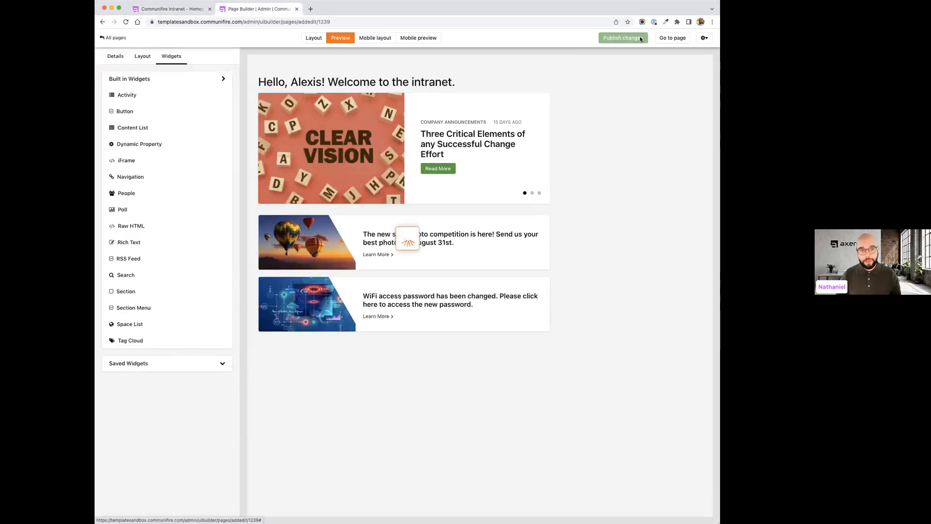
# Step: Add a Content List widget to the first column of the nested row in the layout, and title it "Upcoming Events"
pyautogui.click(313, 38)
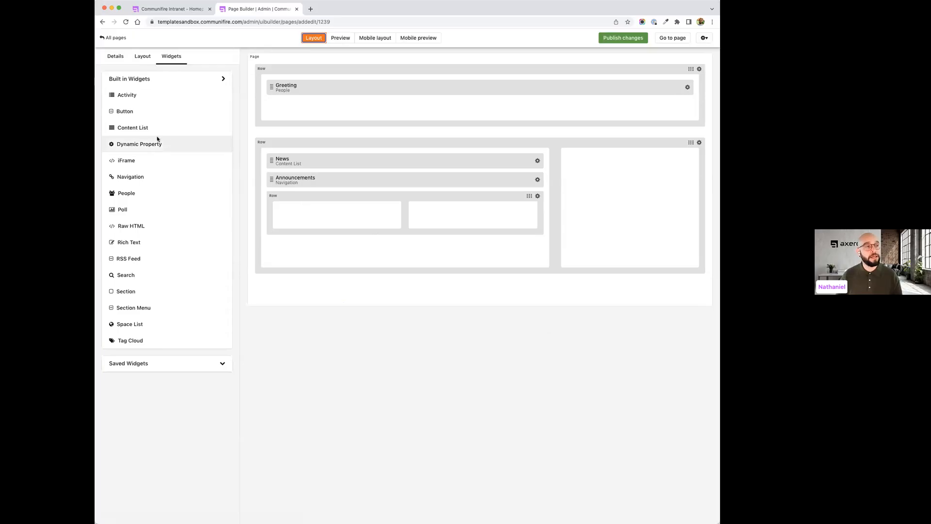
pyautogui.moveTo(150, 128); pyautogui.dragTo(316, 207)
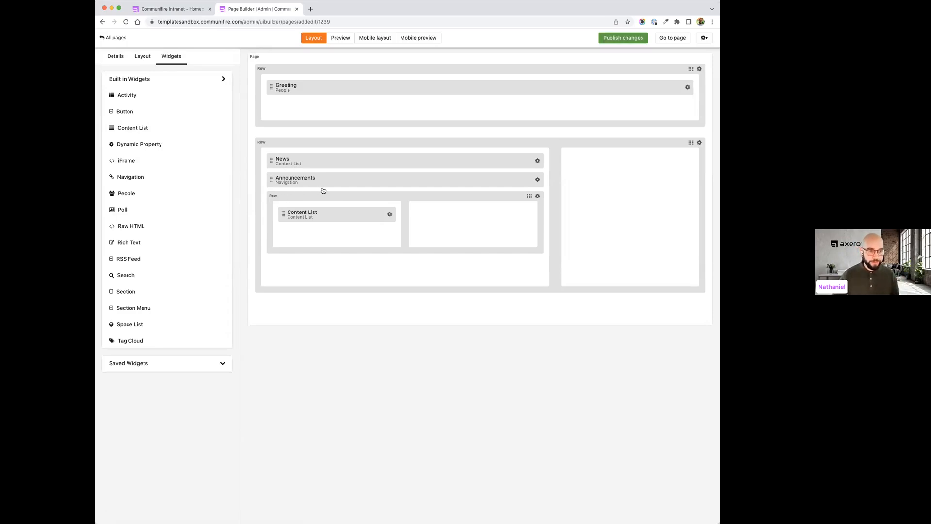
pyautogui.click(390, 215)
pyautogui.click(333, 229)
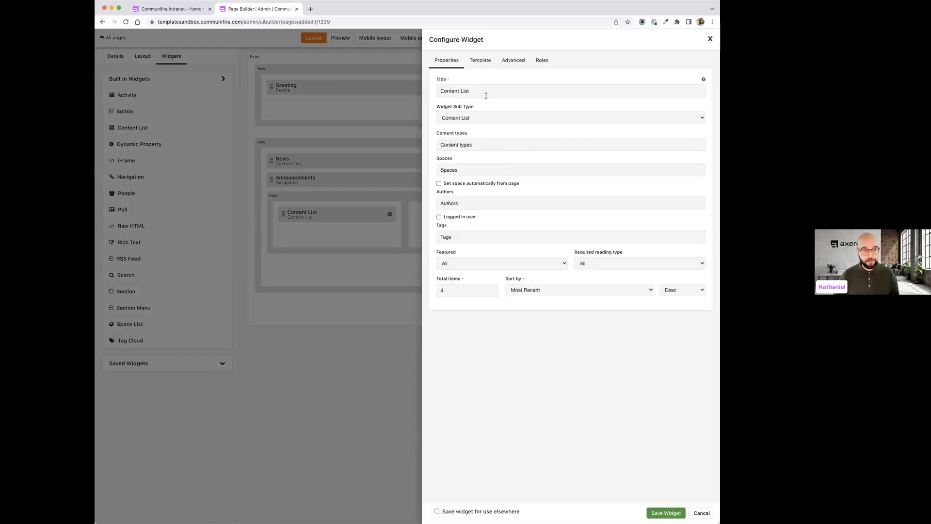
pyautogui.click(486, 95)
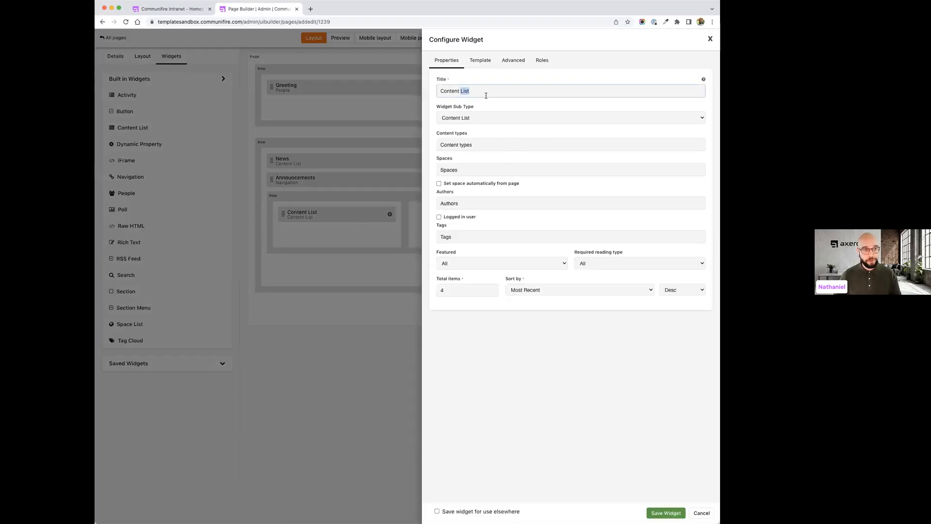
pyautogui.press('super+a')
pyautogui.write('Upcoming Events')
pyautogui.click(509, 77)
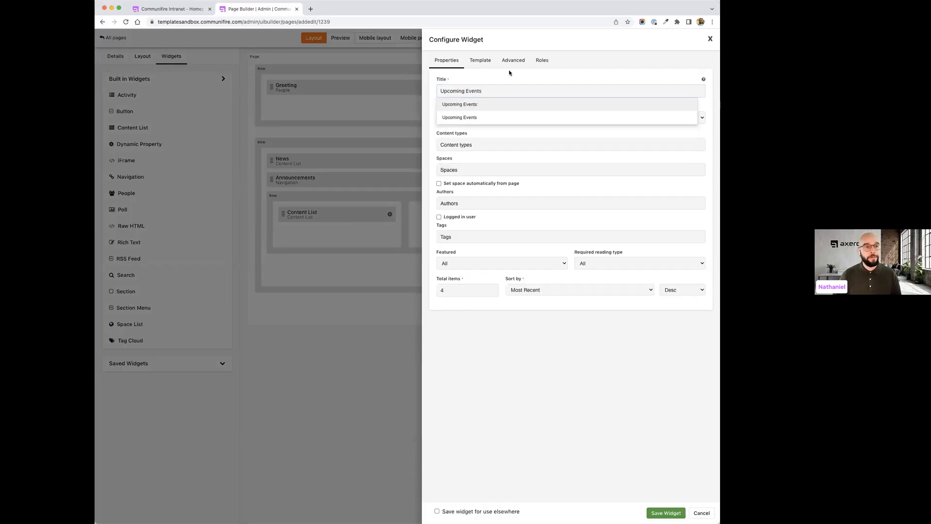
# Step: Limit the Upcoming Events widget to the Event content type with only upcoming events, and save the widget
pyautogui.click(449, 145)
pyautogui.write('ev')
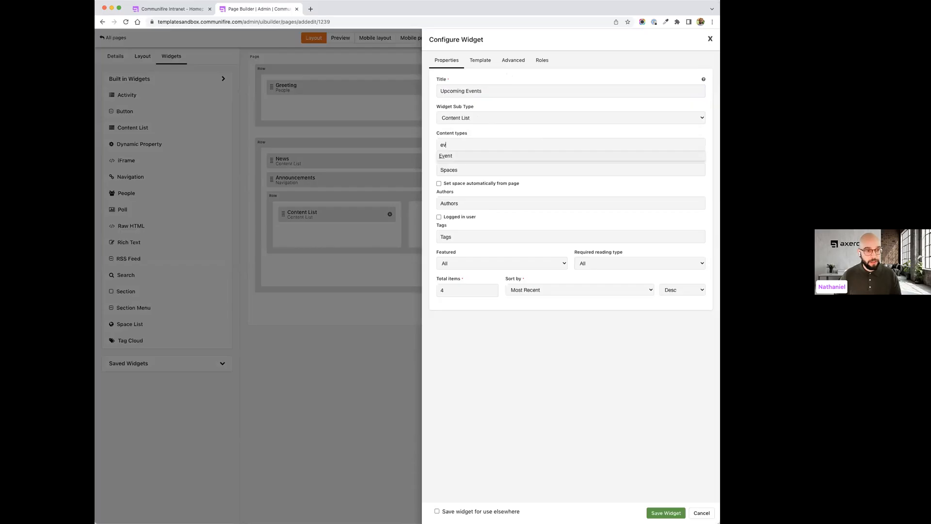
pyautogui.click(458, 160)
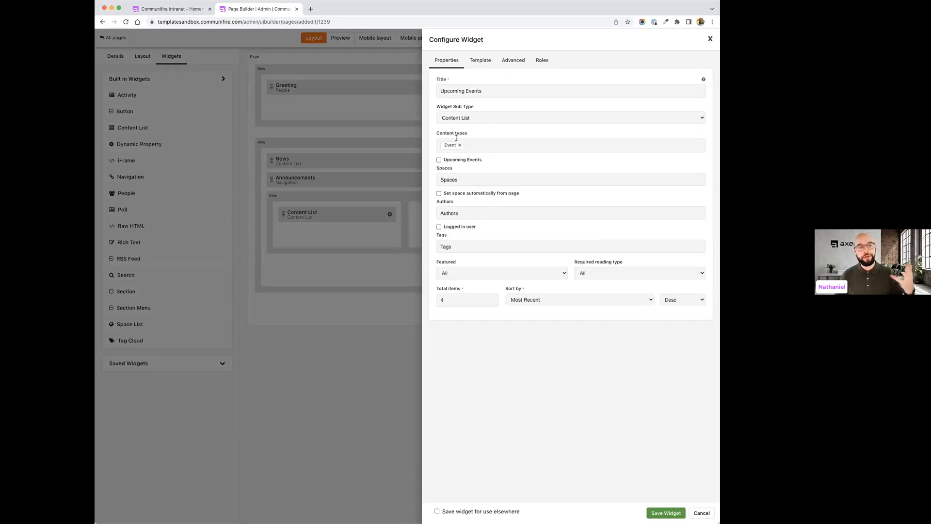
pyautogui.click(466, 162)
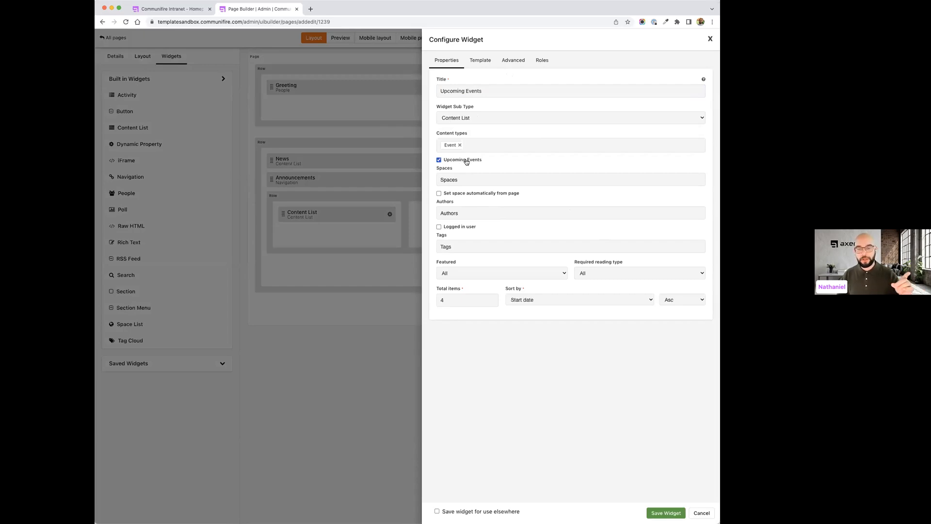
pyautogui.click(662, 513)
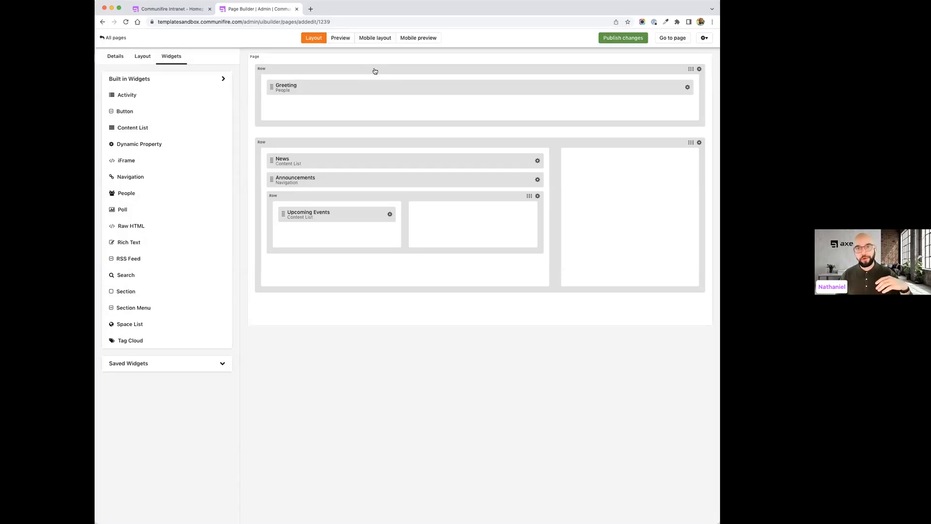
# Step: Preview the page, then set the Upcoming Events widget's total items to 5 and save the widget
pyautogui.click(342, 38)
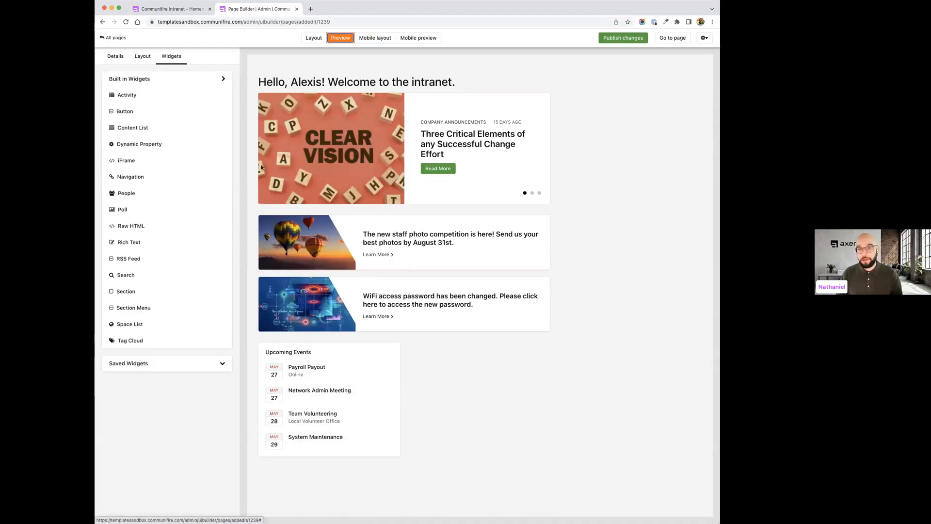
pyautogui.click(313, 38)
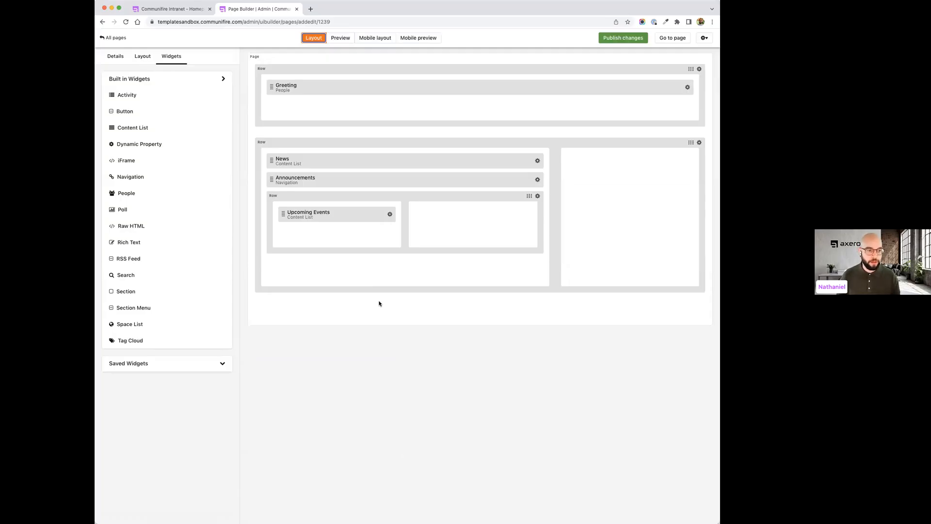
pyautogui.click(390, 216)
pyautogui.click(368, 229)
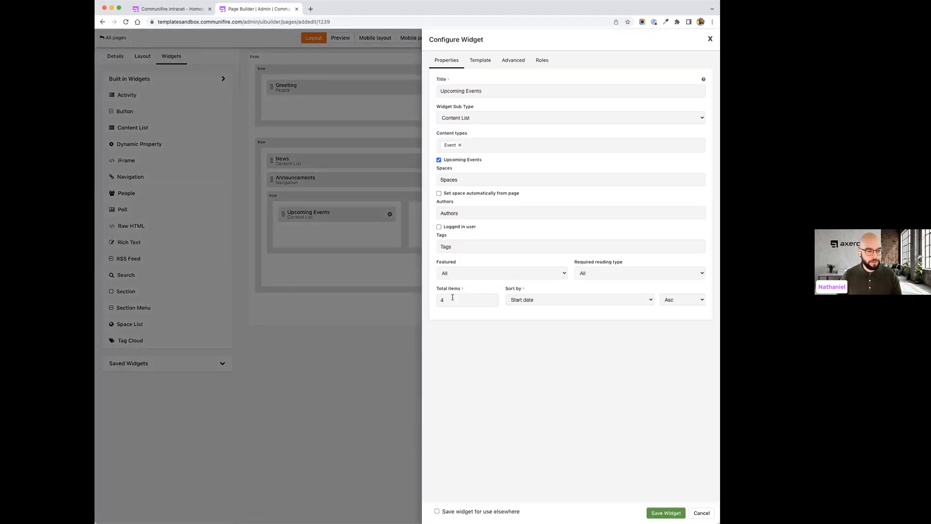
pyautogui.click(453, 297)
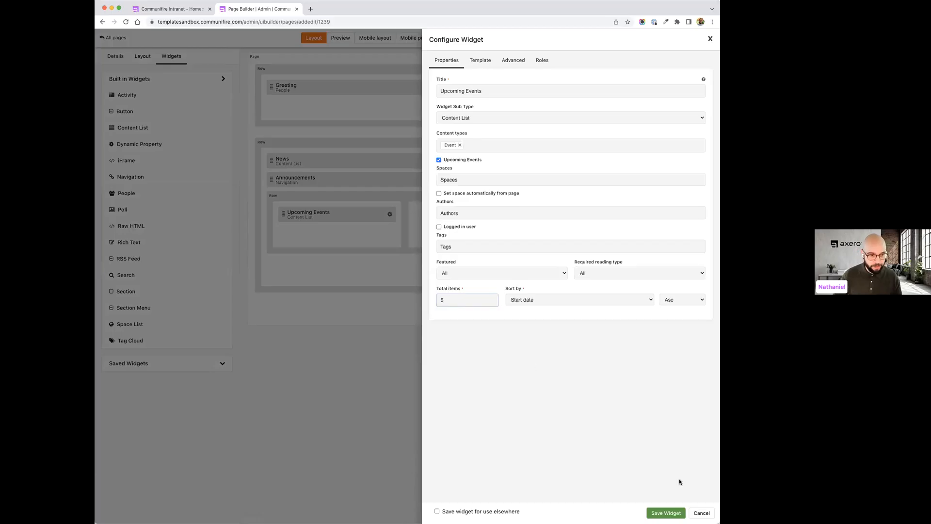
pyautogui.click(668, 510)
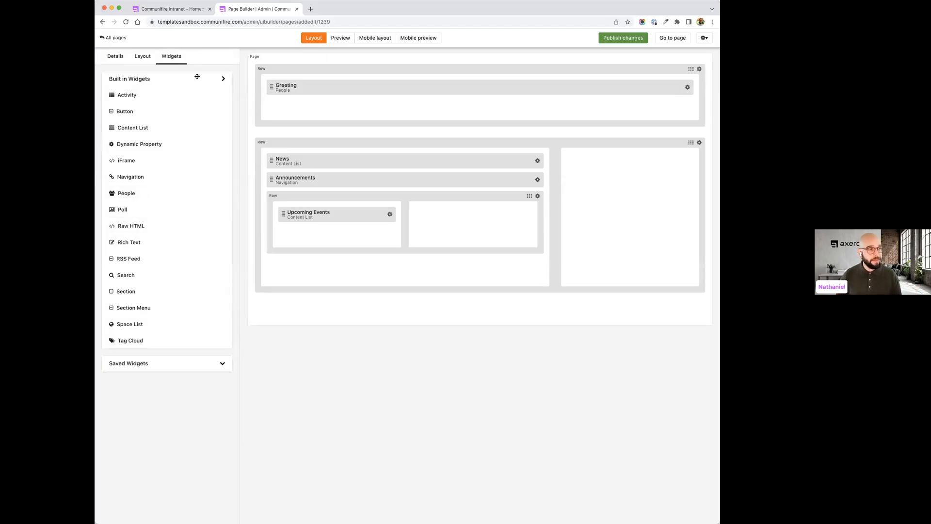
# Step: Check the example homepage, add a People widget to the second column of the nested row, and title it "Welcome New Hires!"
pyautogui.click(191, 12)
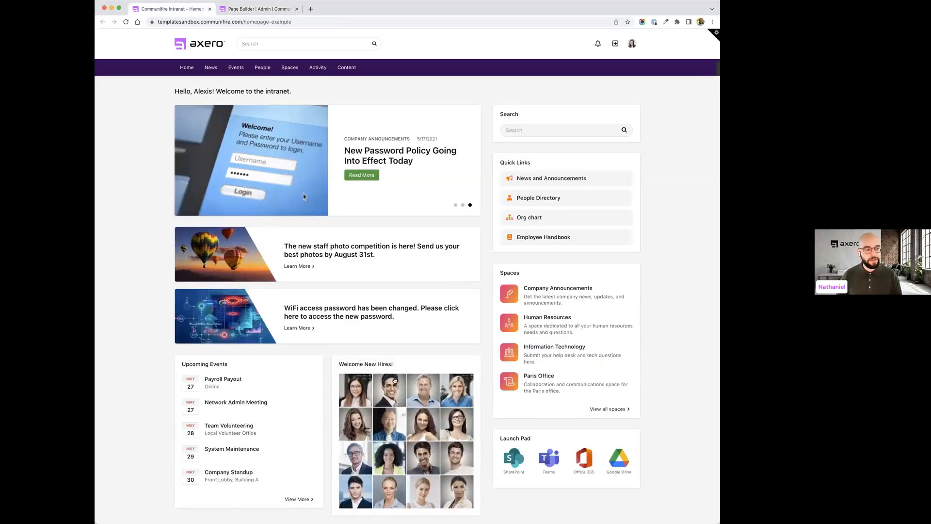
pyautogui.click(246, 11)
pyautogui.moveTo(136, 194); pyautogui.dragTo(478, 235)
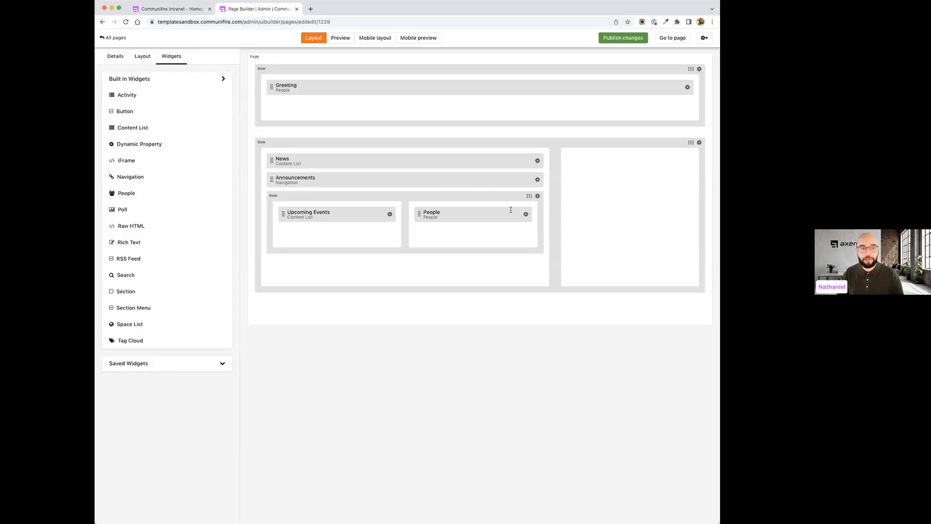
pyautogui.click(526, 215)
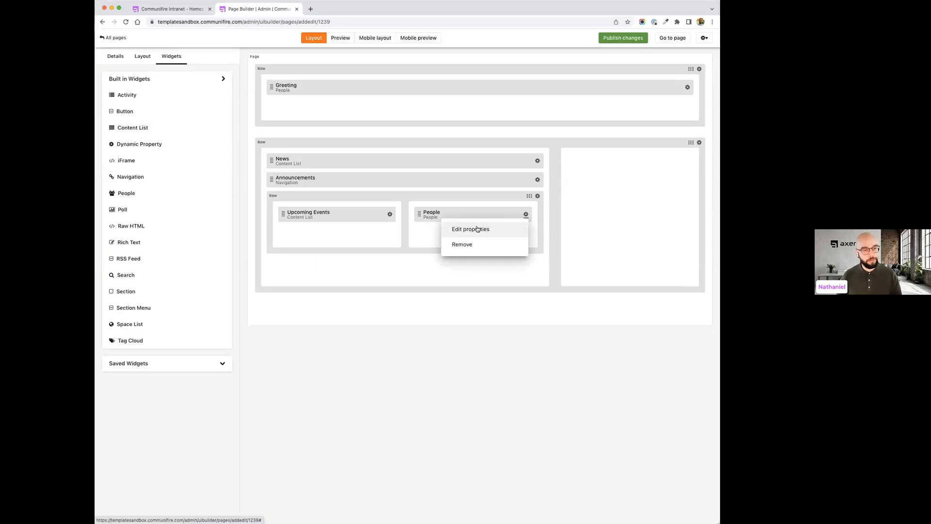
pyautogui.click(478, 228)
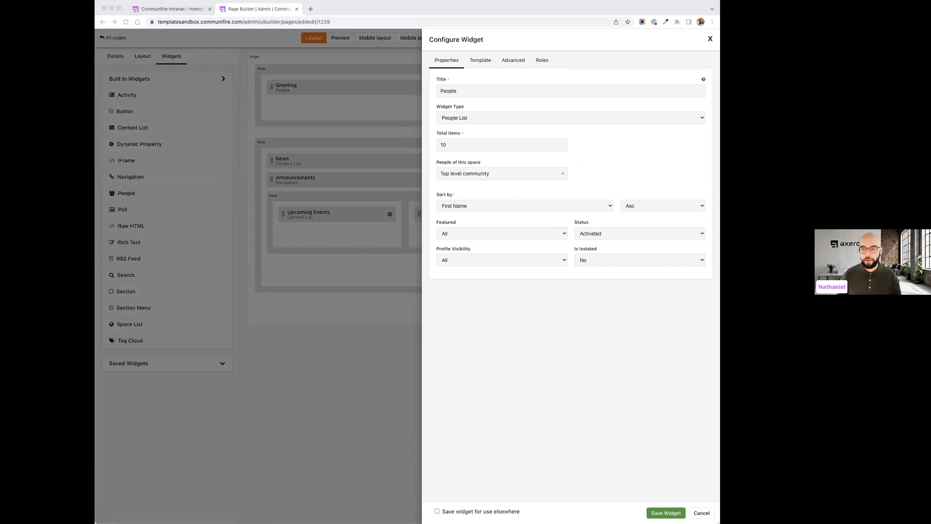
pyautogui.doubleClick(532, 90)
pyautogui.write('Welcome New Hires!')
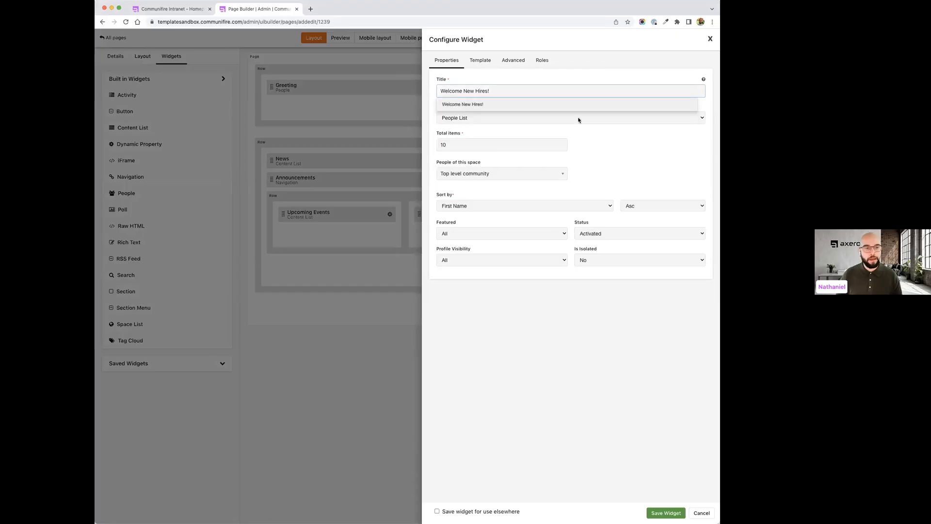
pyautogui.click(514, 78)
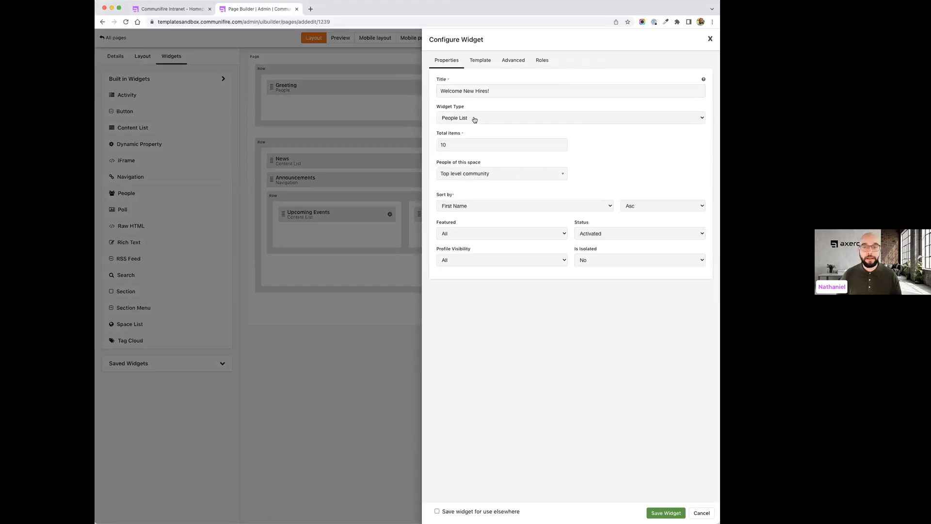
pyautogui.doubleClick(465, 141)
pyautogui.write('16')
pyautogui.click(658, 147)
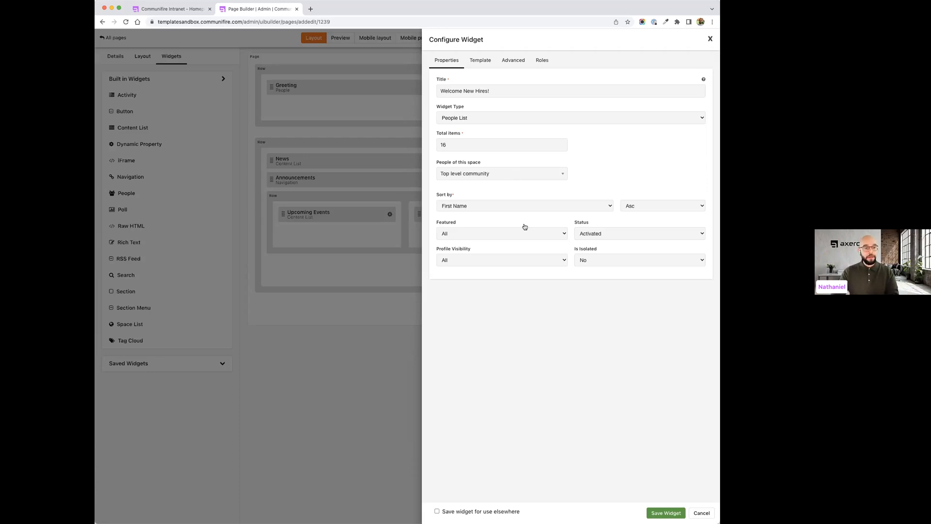
pyautogui.click(461, 208)
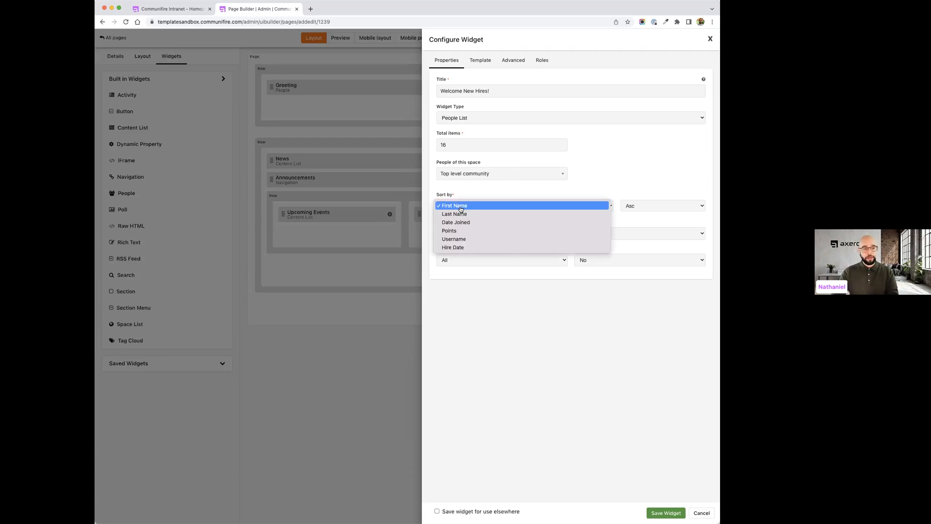
pyautogui.click(485, 222)
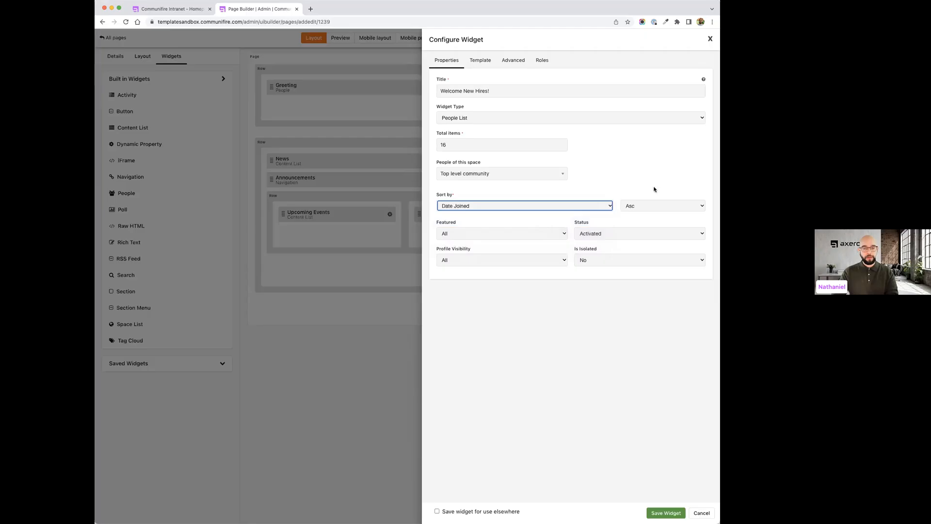
pyautogui.click(651, 212)
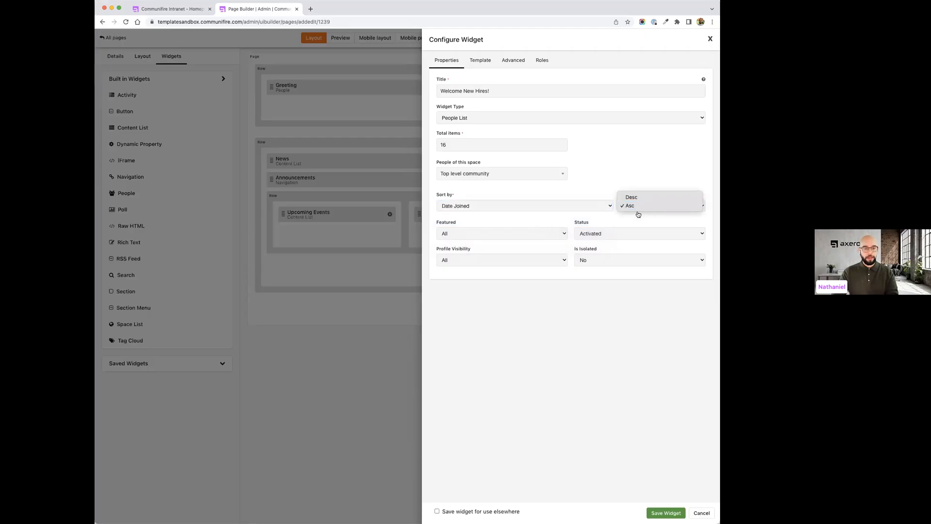
pyautogui.click(650, 198)
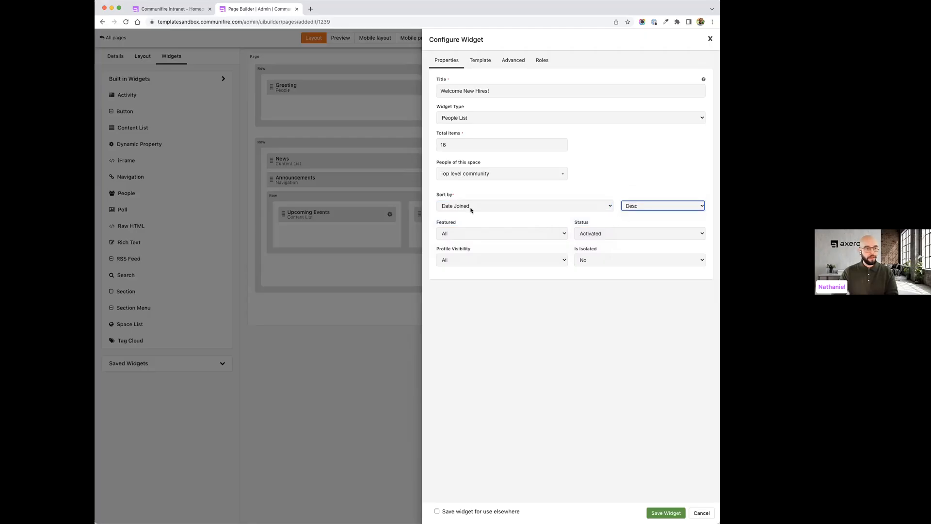
pyautogui.click(480, 60)
pyautogui.click(482, 92)
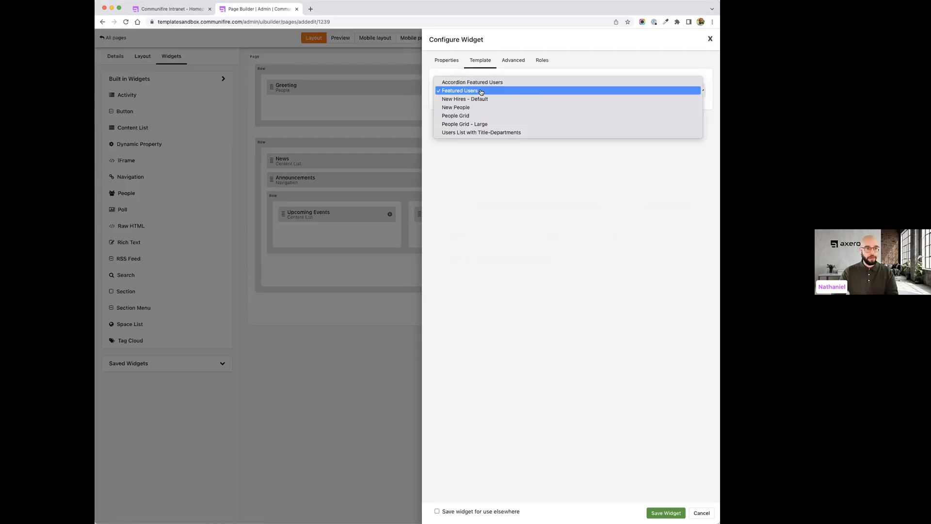
pyautogui.click(484, 125)
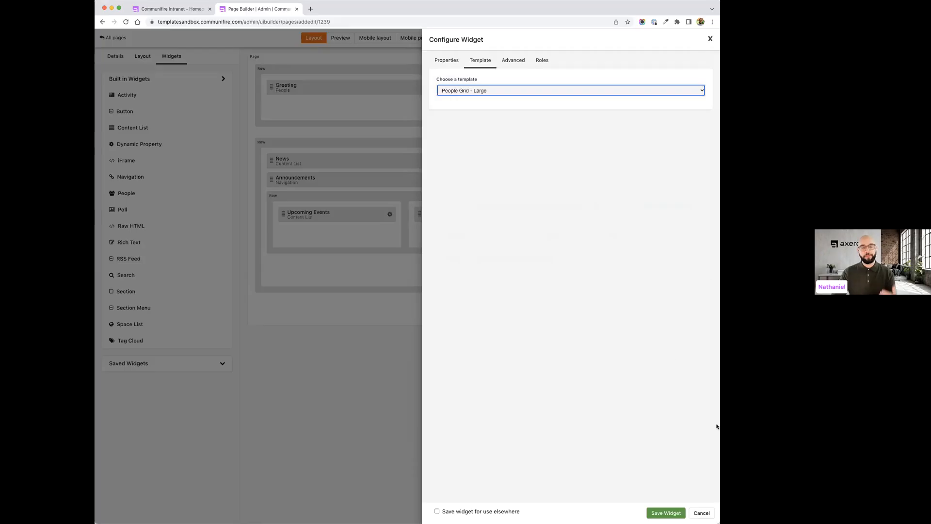
pyautogui.click(707, 513)
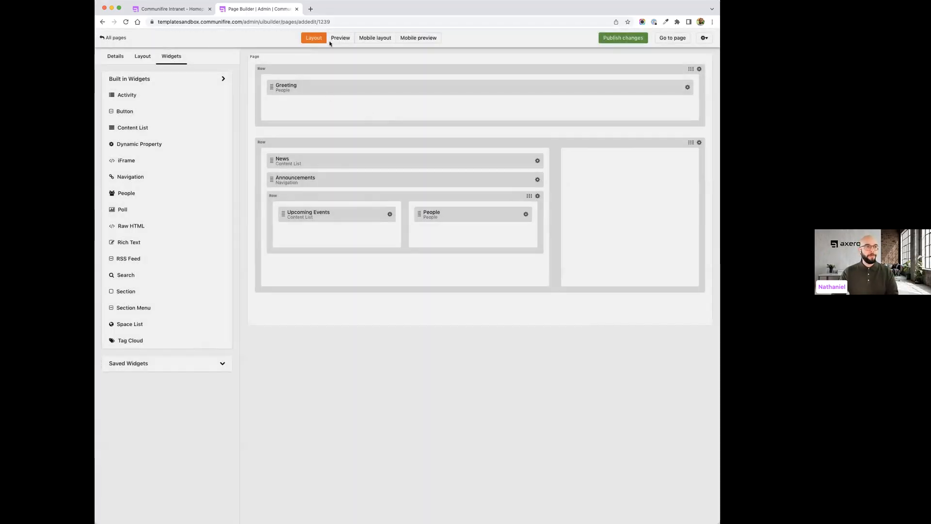
# Step: Preview the page, then reopen the People widget's properties and set its template to People Grid - Large
pyautogui.click(339, 39)
pyautogui.scroll(-2, 431, 234)
pyautogui.scroll(-1, 432, 235)
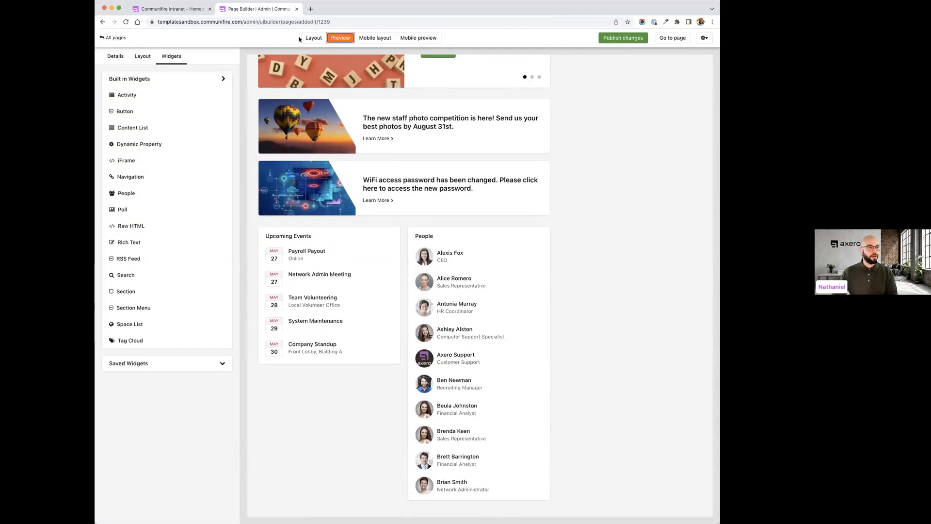
pyautogui.click(310, 38)
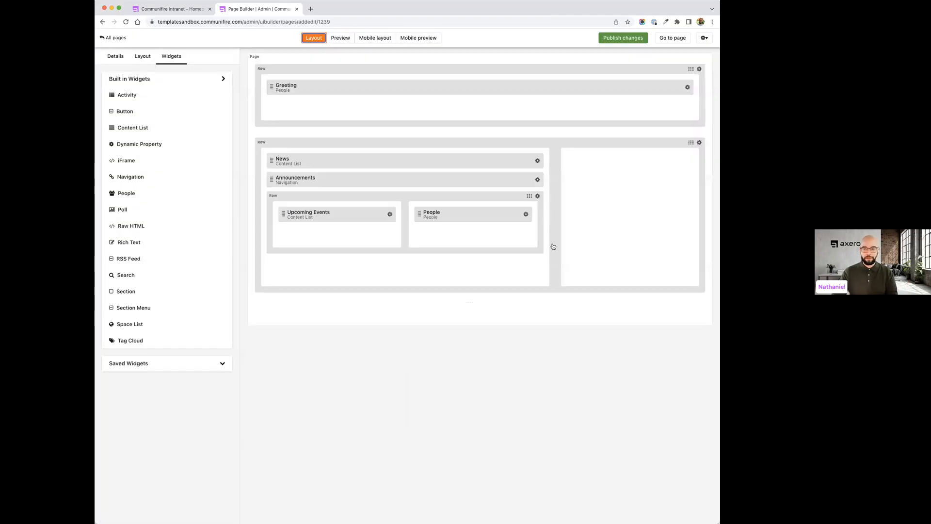
pyautogui.click(525, 215)
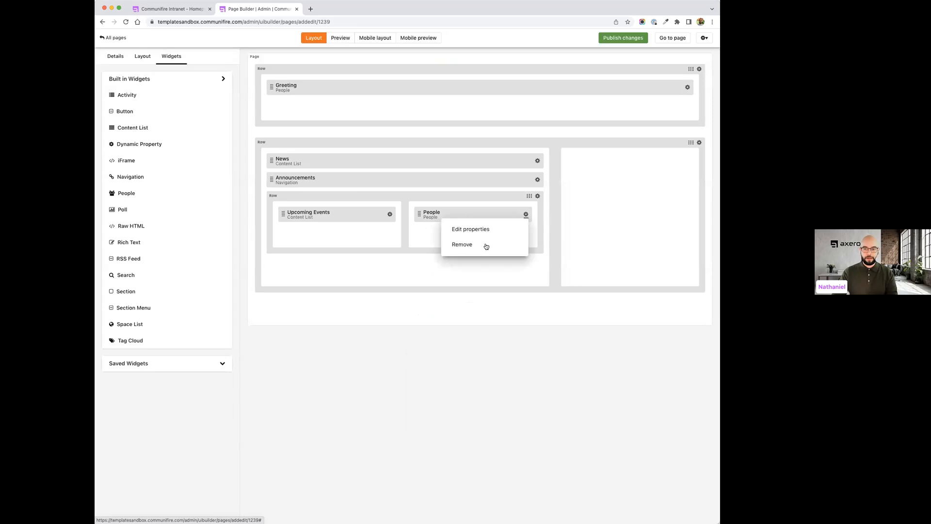
pyautogui.click(476, 231)
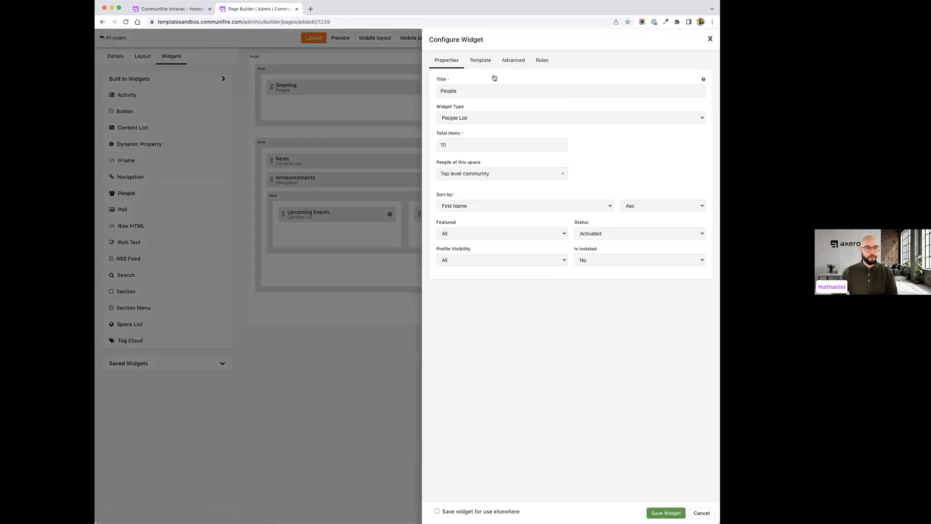
pyautogui.click(483, 62)
pyautogui.click(461, 88)
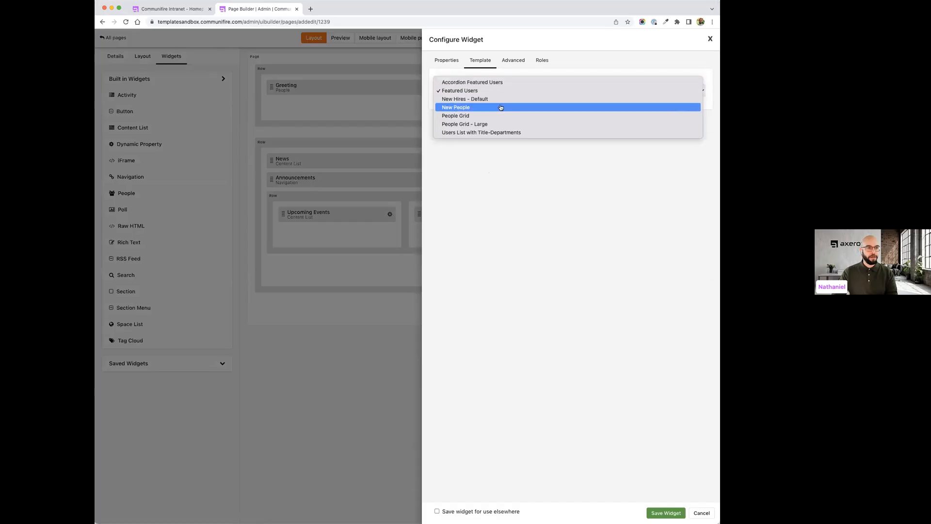
pyautogui.click(492, 124)
pyautogui.click(447, 60)
pyautogui.click(485, 67)
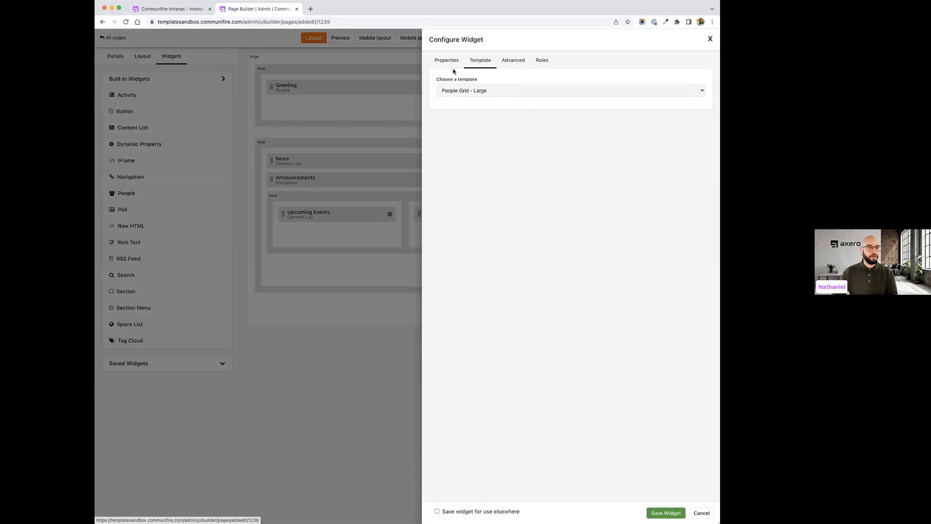
# Step: Set the People widget's total items to 16 and sort it by Date Joined in descending order
pyautogui.click(450, 66)
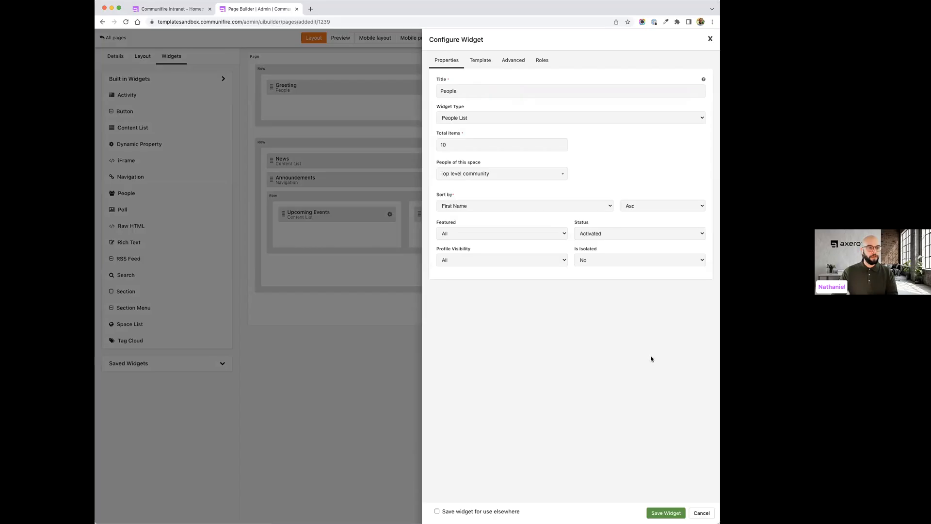
pyautogui.click(502, 144)
pyautogui.press('BackSpace')
pyautogui.write('6')
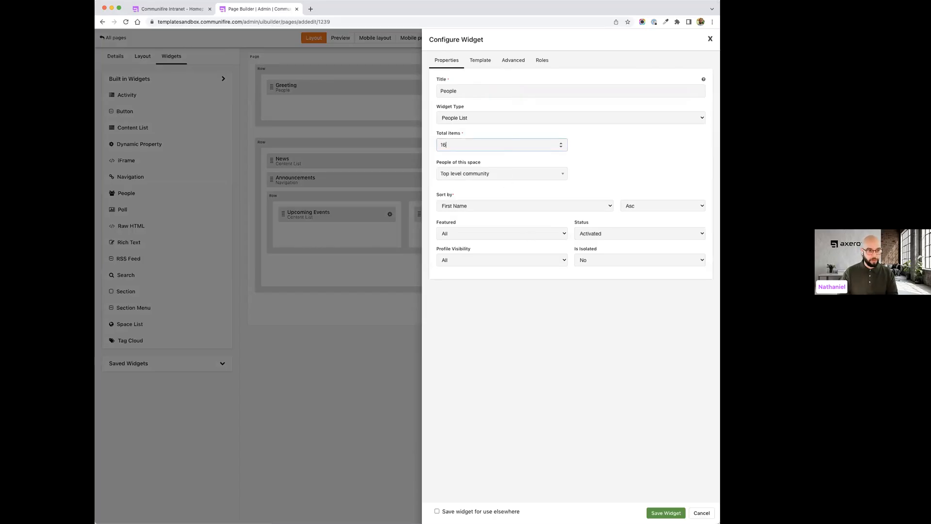
pyautogui.click(540, 205)
pyautogui.click(531, 222)
pyautogui.click(638, 204)
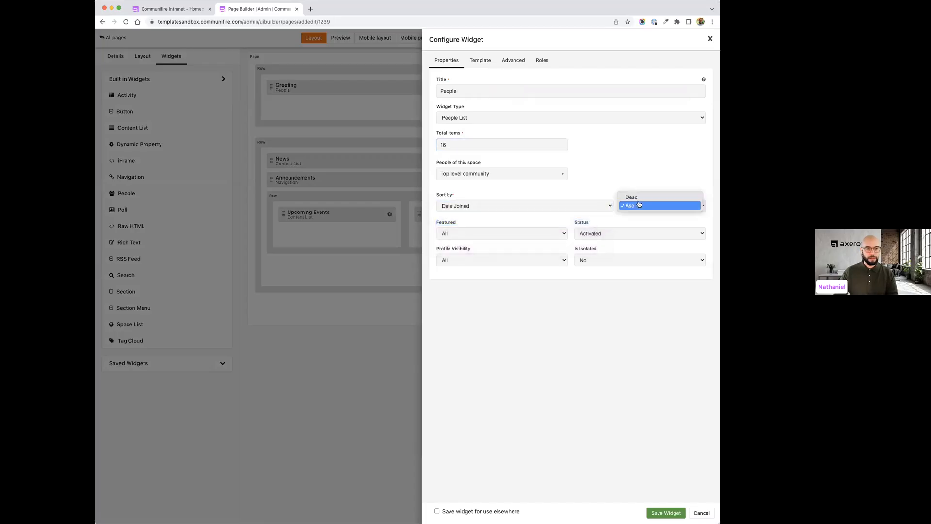
pyautogui.click(639, 198)
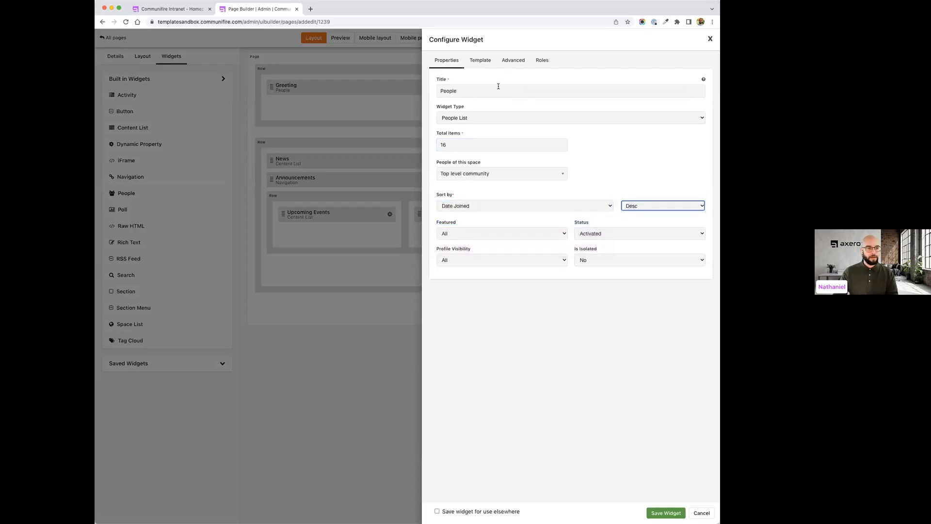
# Step: Title the People widget "Welcome New Hires!" and save the widget
pyautogui.doubleClick(499, 90)
pyautogui.write('Welcome')
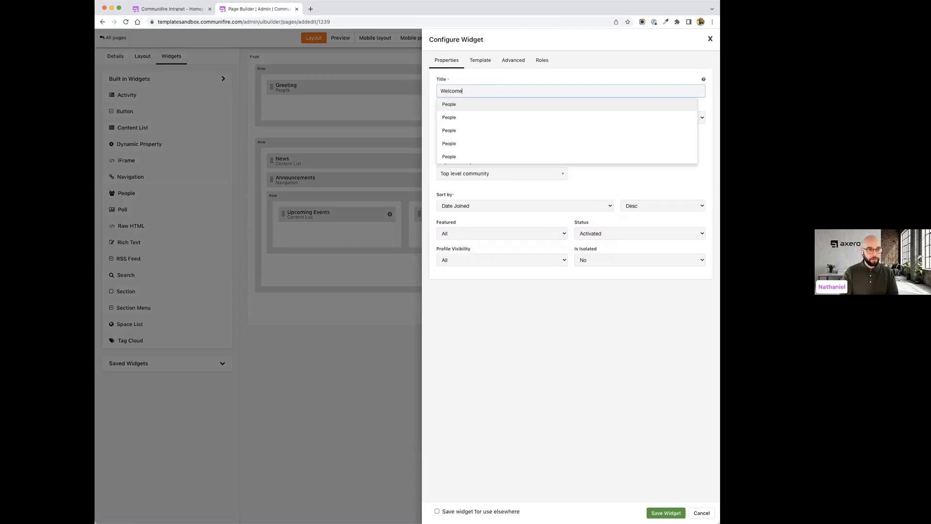
pyautogui.write(' New Hires')
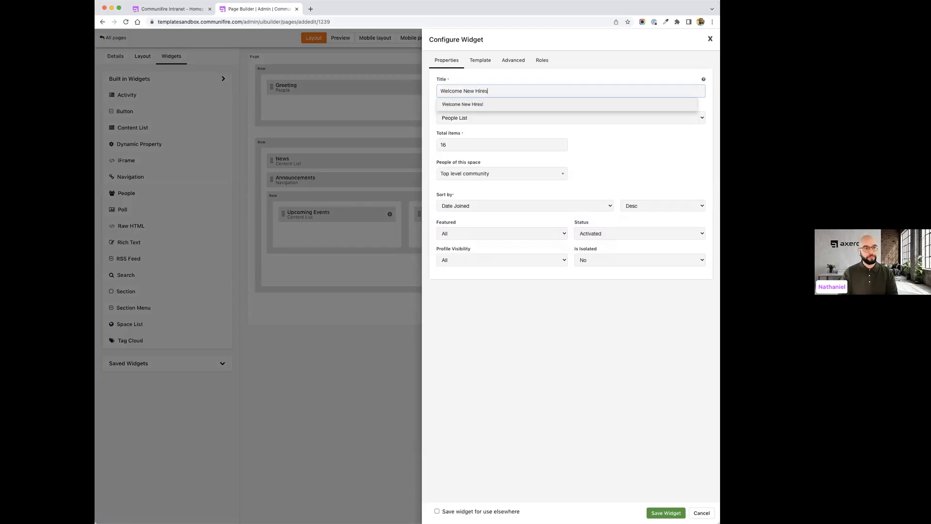
pyautogui.write('!')
pyautogui.click(657, 355)
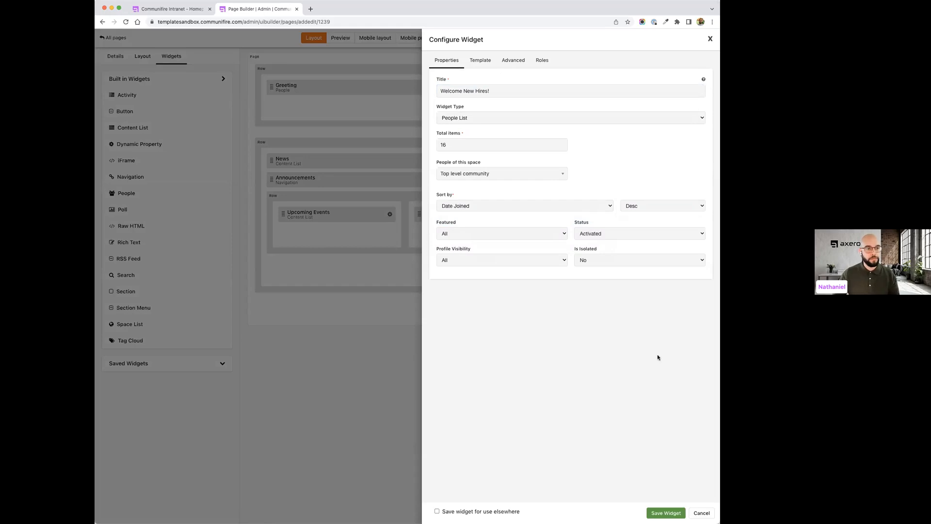
pyautogui.click(658, 512)
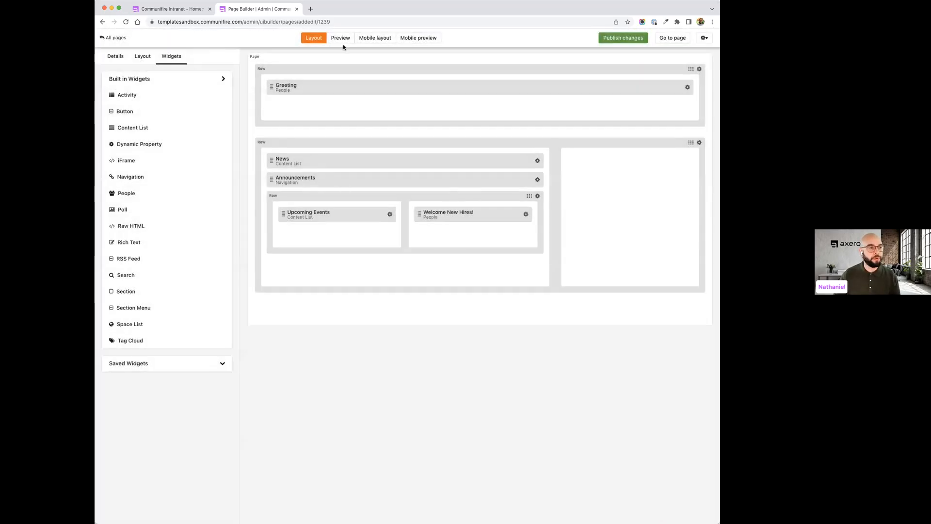
# Step: Preview the page, publish the changes, and return to the layout view
pyautogui.click(341, 39)
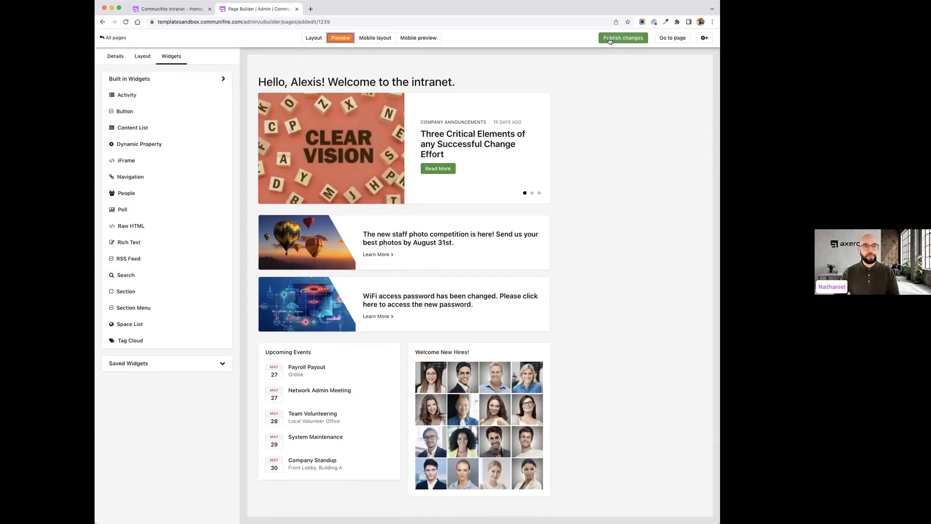
pyautogui.click(610, 39)
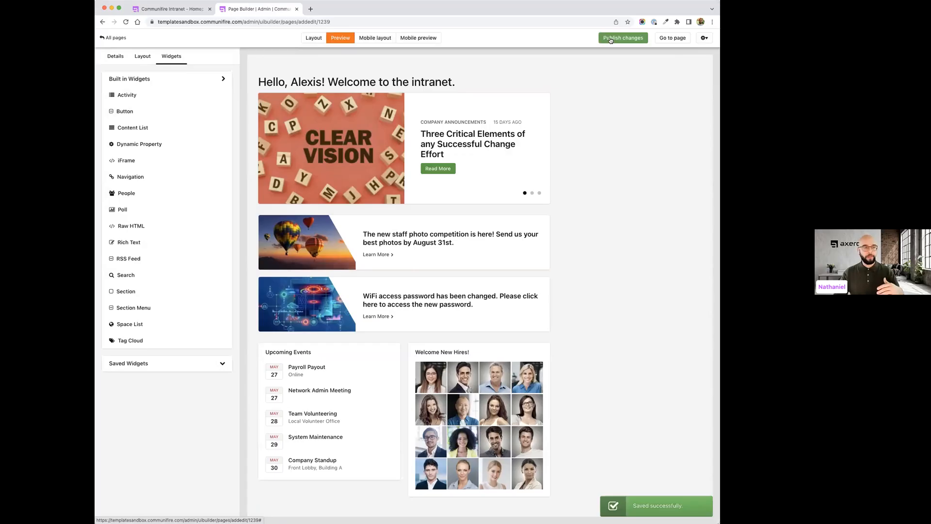
pyautogui.click(309, 40)
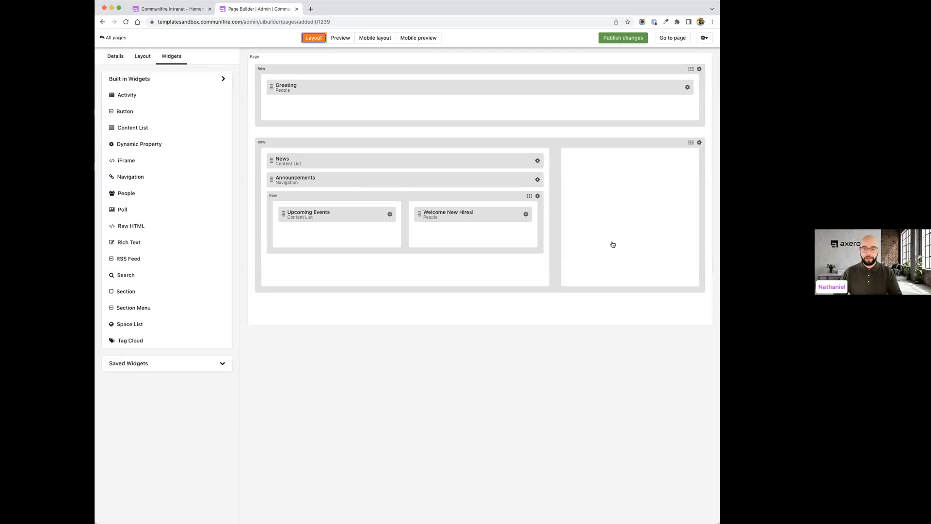
# Step: Check the example homepage, then add a Search widget to the empty second column of the lower row
pyautogui.click(176, 9)
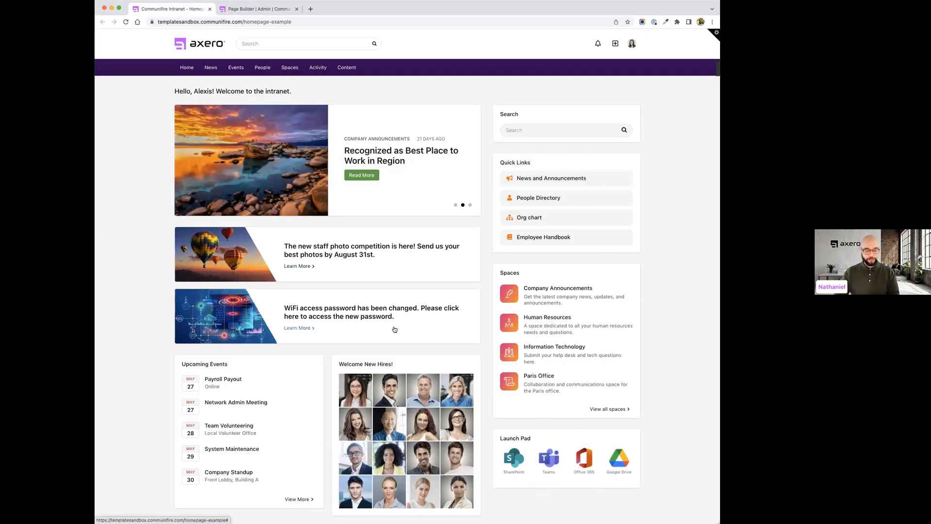
pyautogui.click(257, 9)
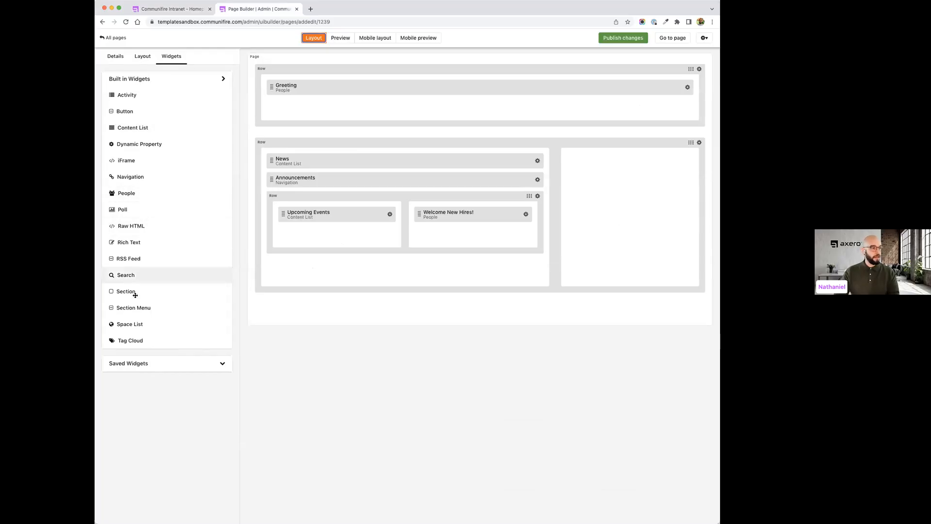
pyautogui.moveTo(126, 275); pyautogui.dragTo(595, 161)
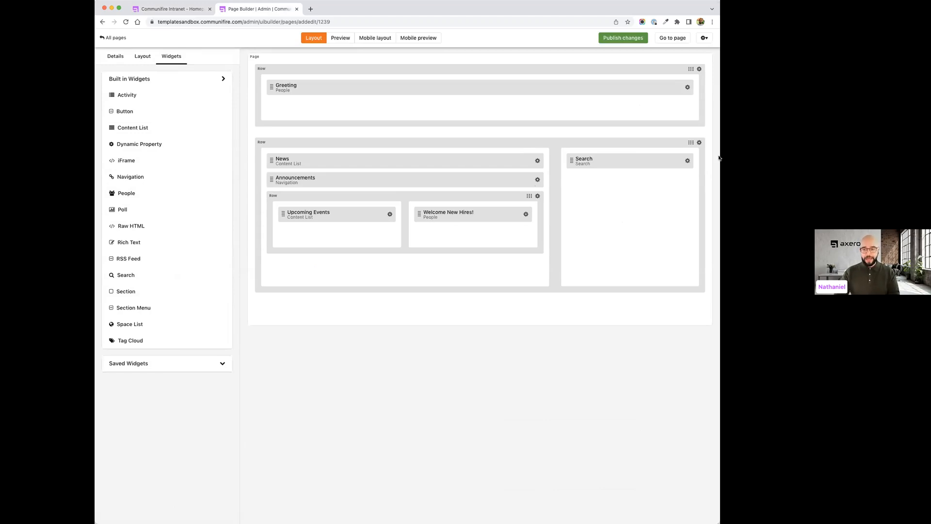
# Step: Open the Search widget's properties and check its template choice
pyautogui.click(687, 163)
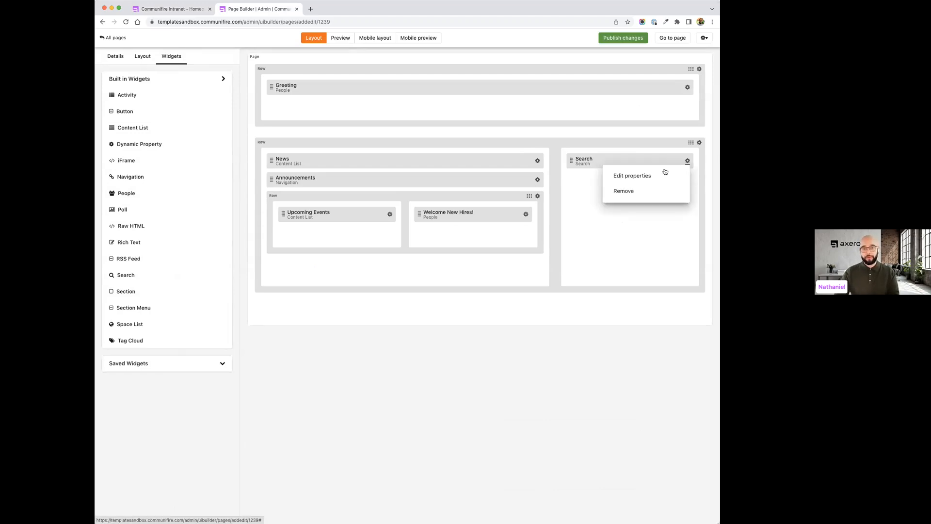
pyautogui.click(644, 175)
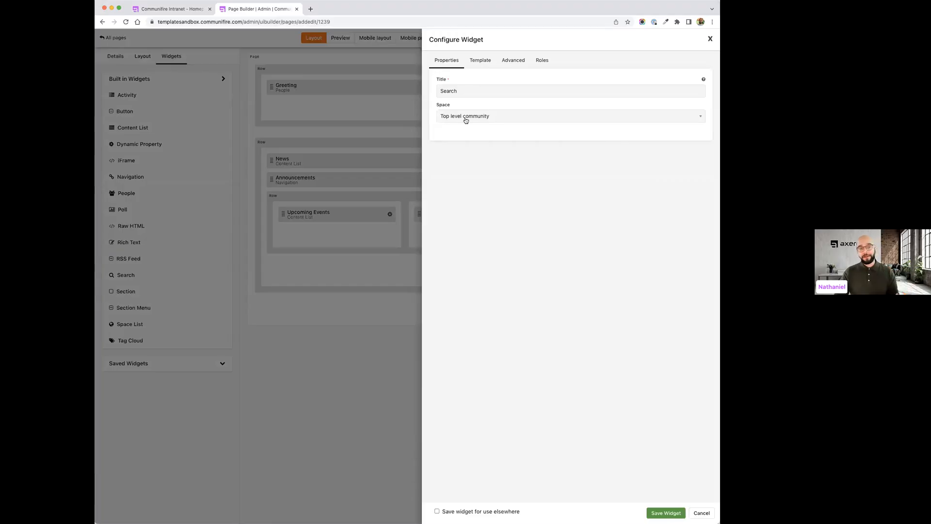
pyautogui.click(470, 63)
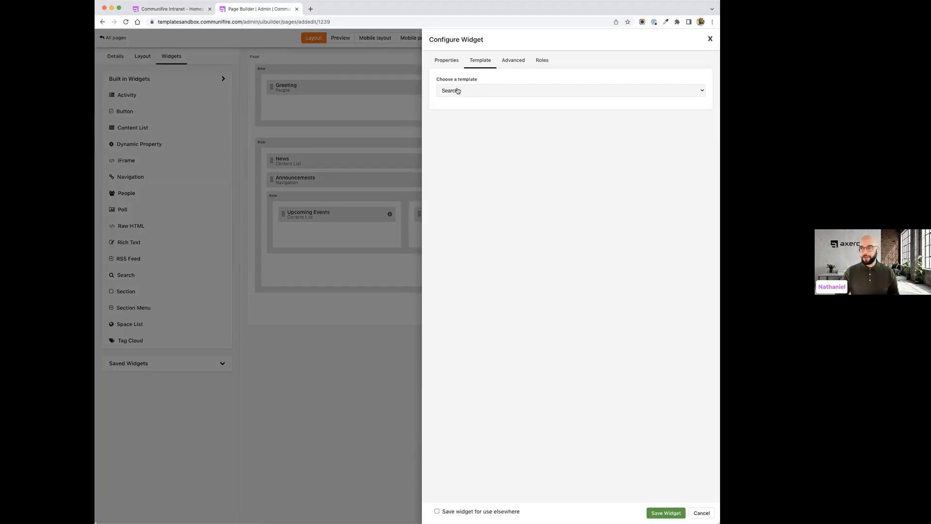
pyautogui.click(449, 63)
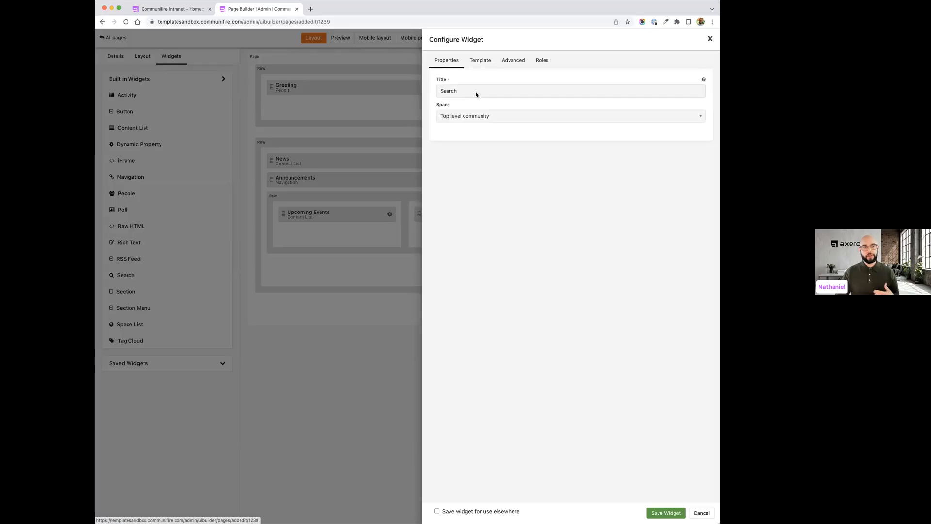
# Step: Try limiting the Search widget to the Human Resources space and titling it "Search HR"
pyautogui.click(491, 122)
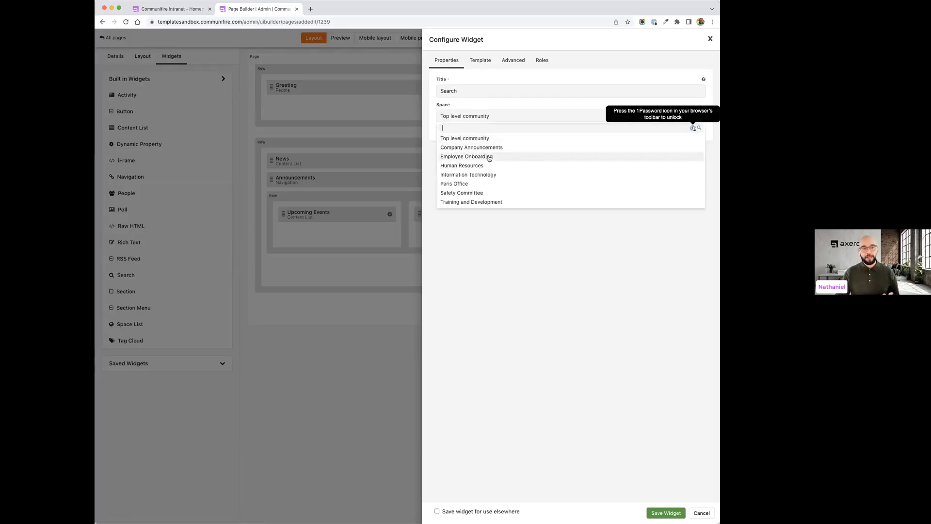
pyautogui.click(466, 166)
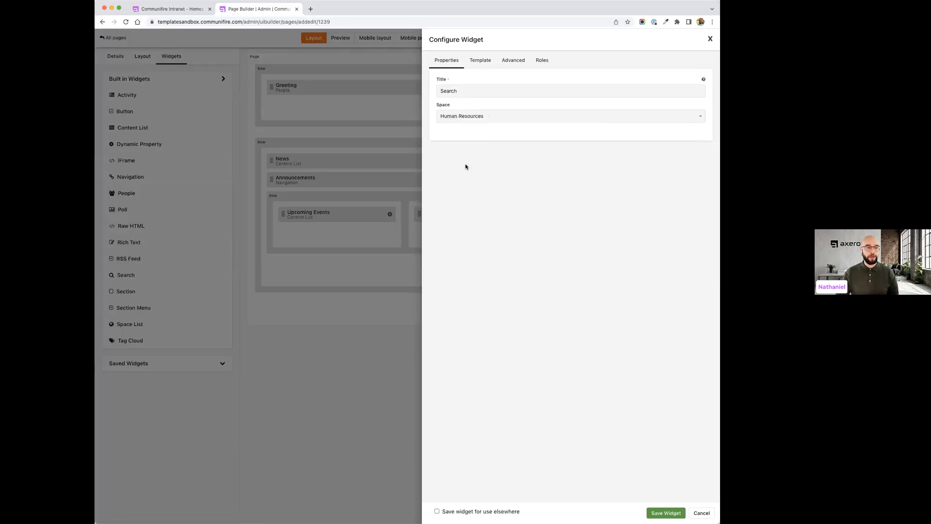
pyautogui.click(475, 90)
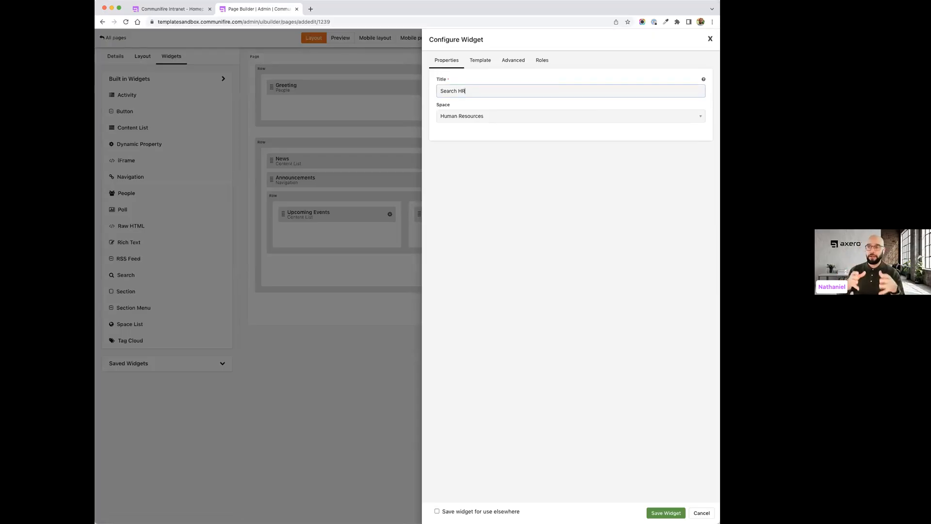
# Step: Restore the widget's title to "Search" and its space to Top level community, then save the widget
pyautogui.press('BackSpace')
pyautogui.press('BackSpace')
pyautogui.press('BackSpace')
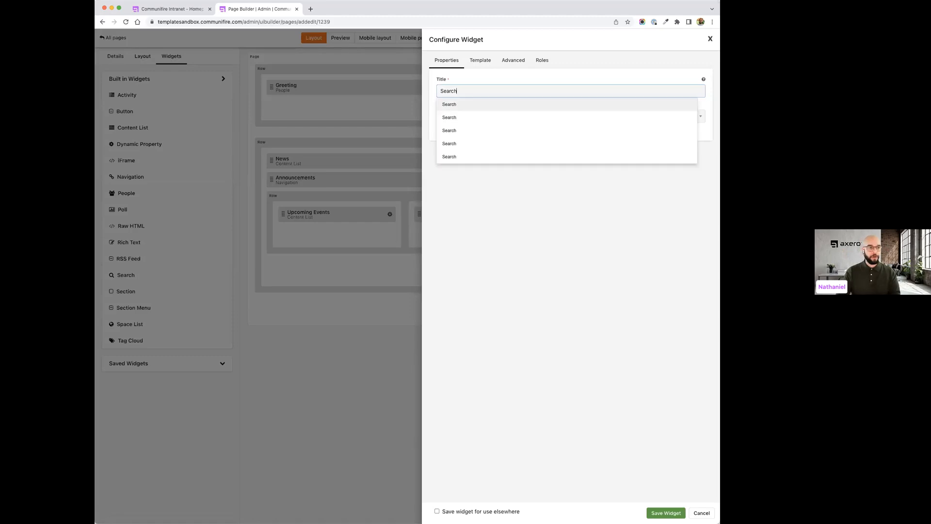
pyautogui.click(519, 193)
pyautogui.click(490, 119)
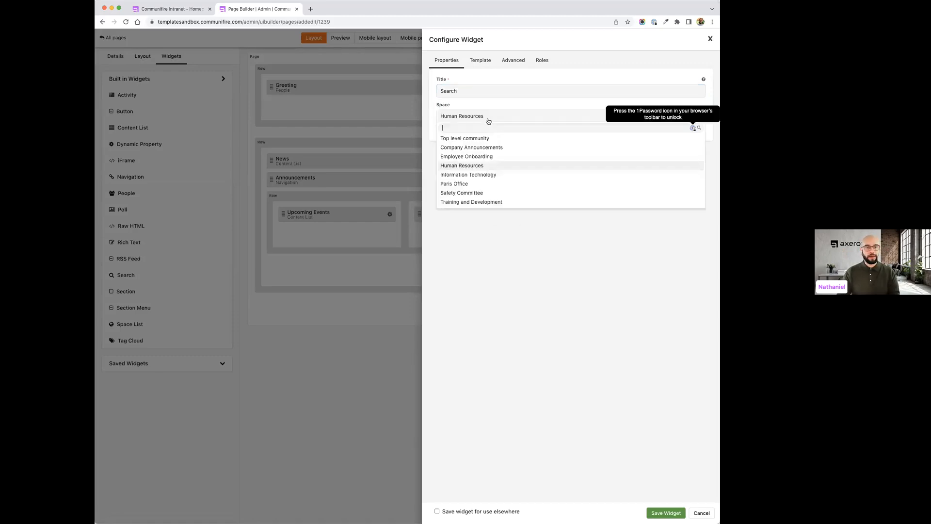
pyautogui.click(476, 137)
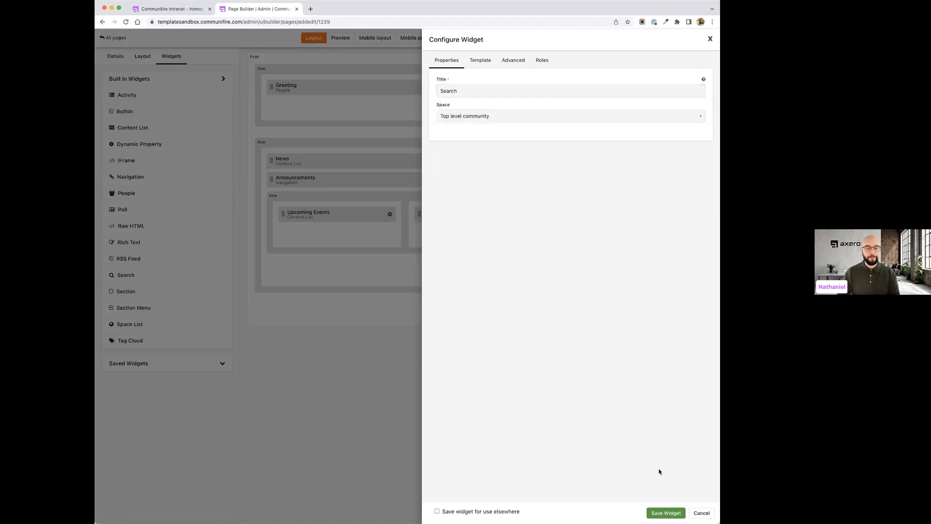
pyautogui.click(666, 512)
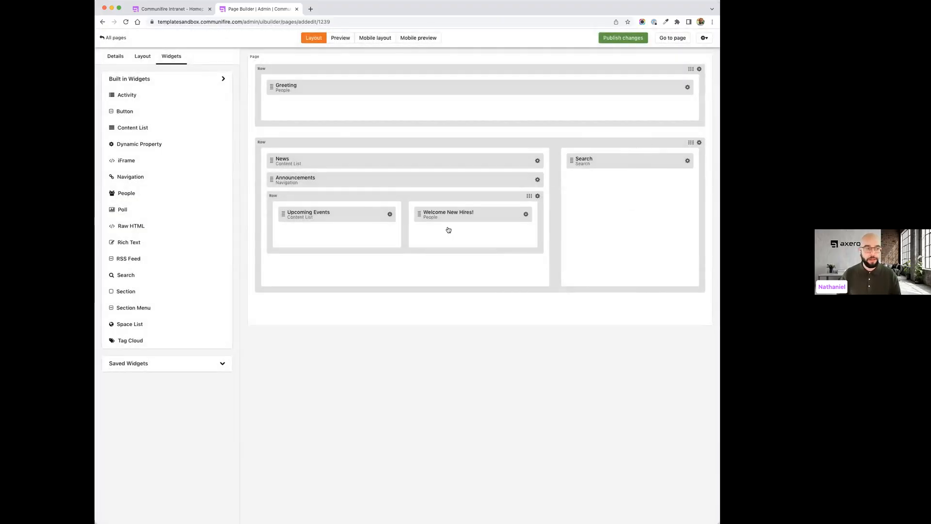
# Step: Add a Navigation widget below the Search widget and title it "Quick Links"
pyautogui.moveTo(153, 178); pyautogui.dragTo(593, 192)
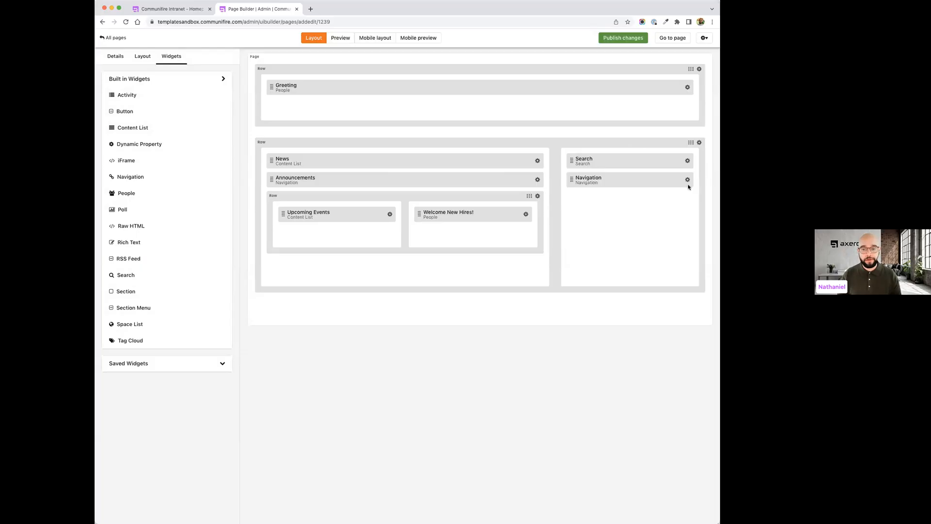
pyautogui.click(686, 181)
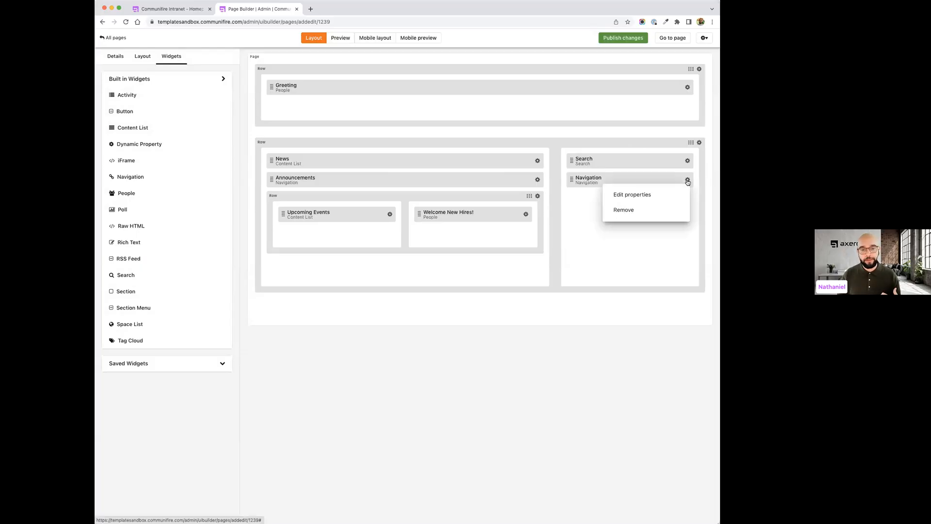
pyautogui.click(626, 192)
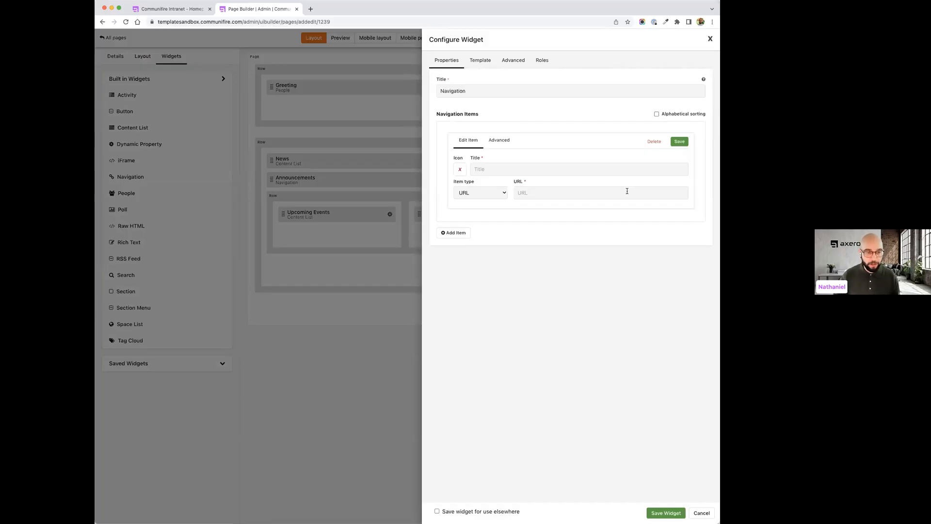
pyautogui.doubleClick(498, 92)
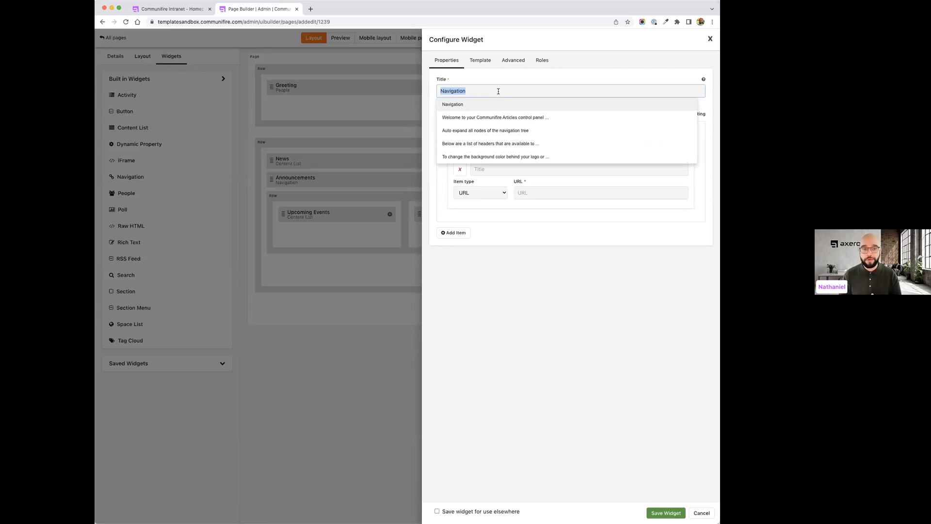
pyautogui.write('Qu')
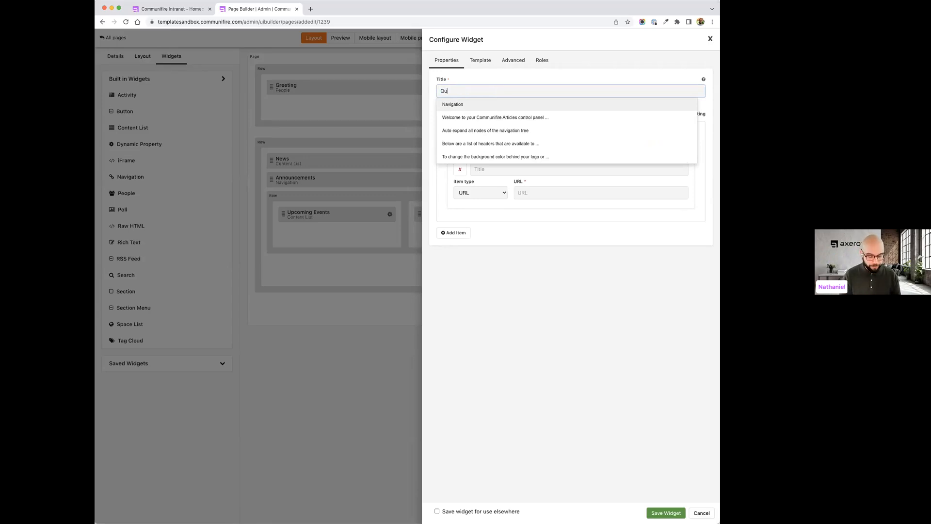
pyautogui.write('ick Links')
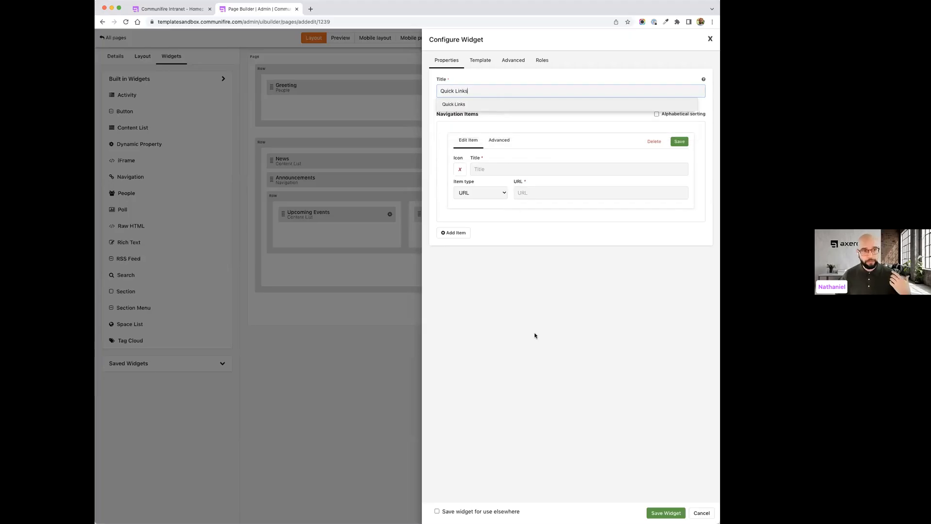
pyautogui.click(469, 104)
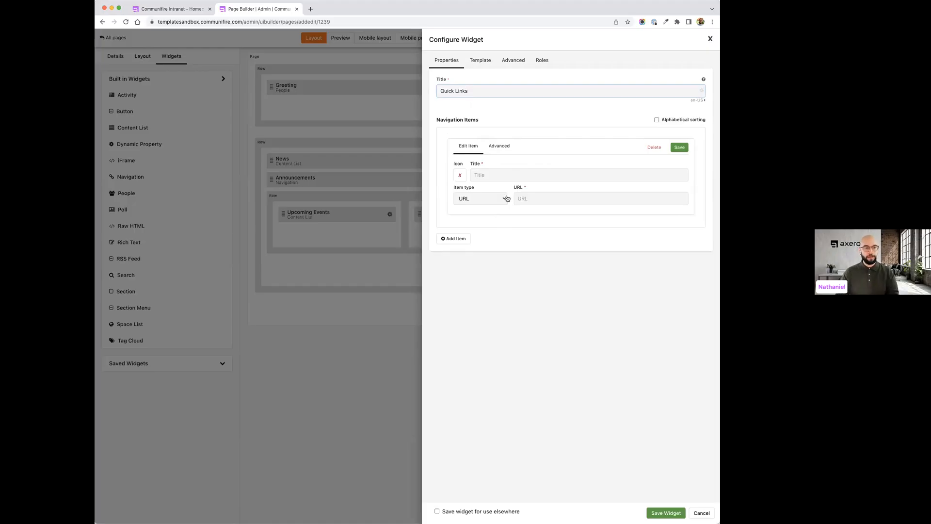
# Step: Fill in the first navigation item as "News and Announcements" with a bullhorn icon and URL "#", and save the item
pyautogui.click(506, 198)
pyautogui.press('super+Tab')
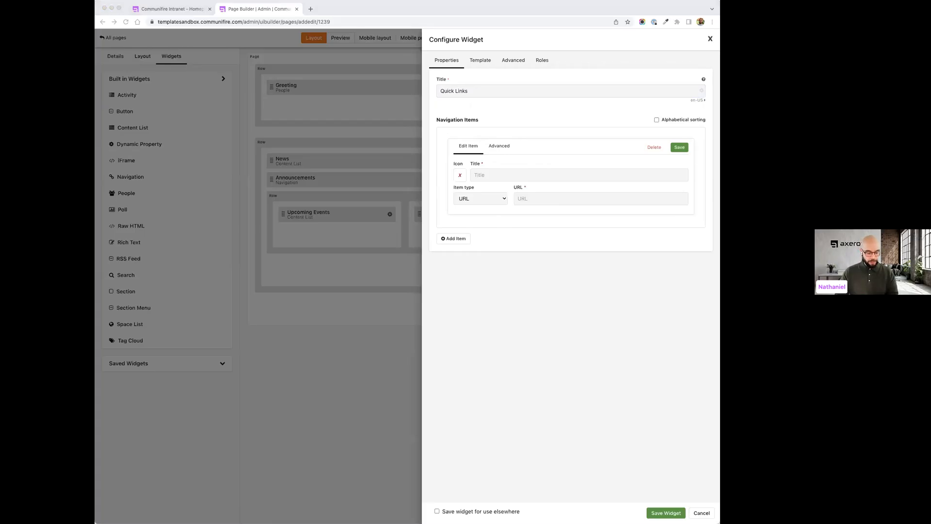
pyautogui.click(551, 178)
pyautogui.write('News and Announcements')
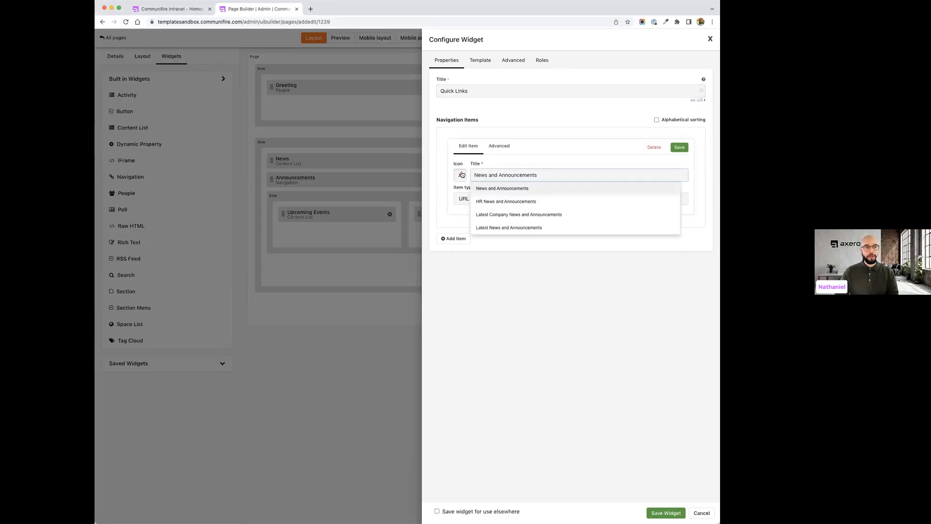
pyautogui.click(461, 175)
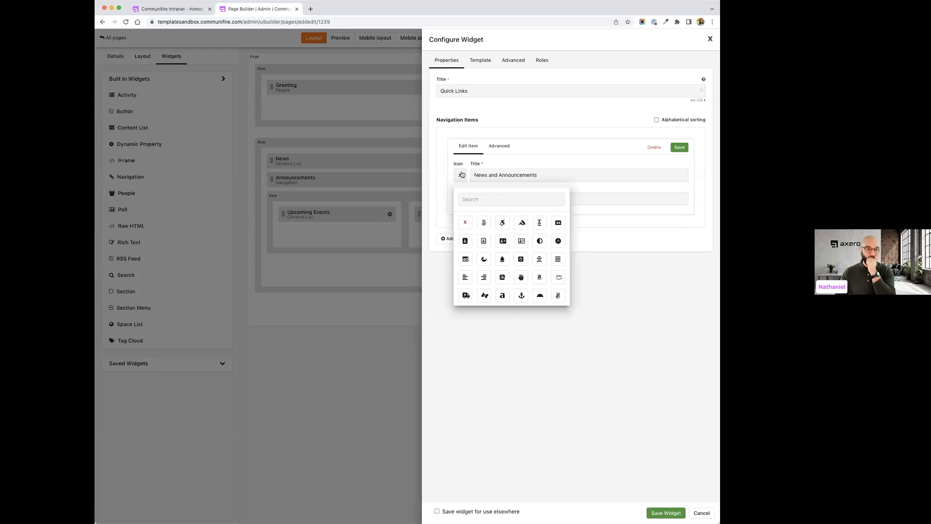
pyautogui.click(485, 203)
pyautogui.write('bull')
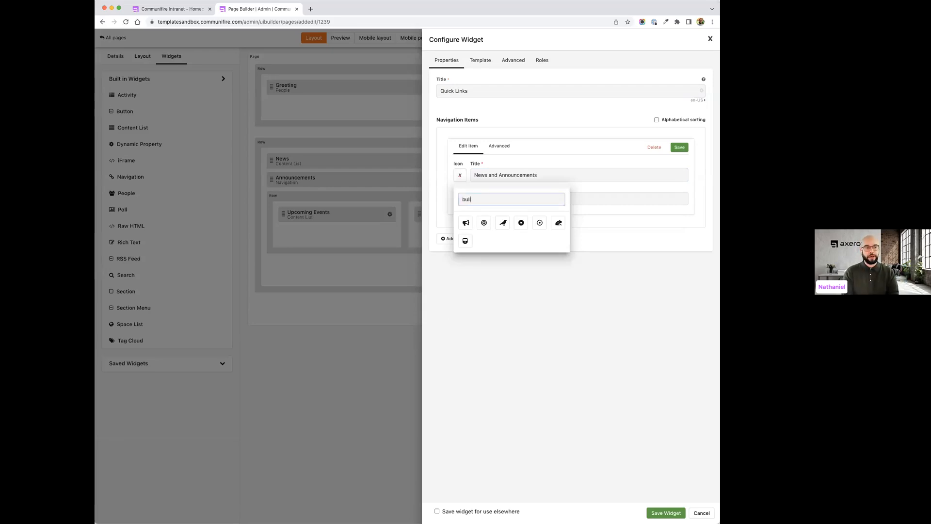
pyautogui.click(466, 223)
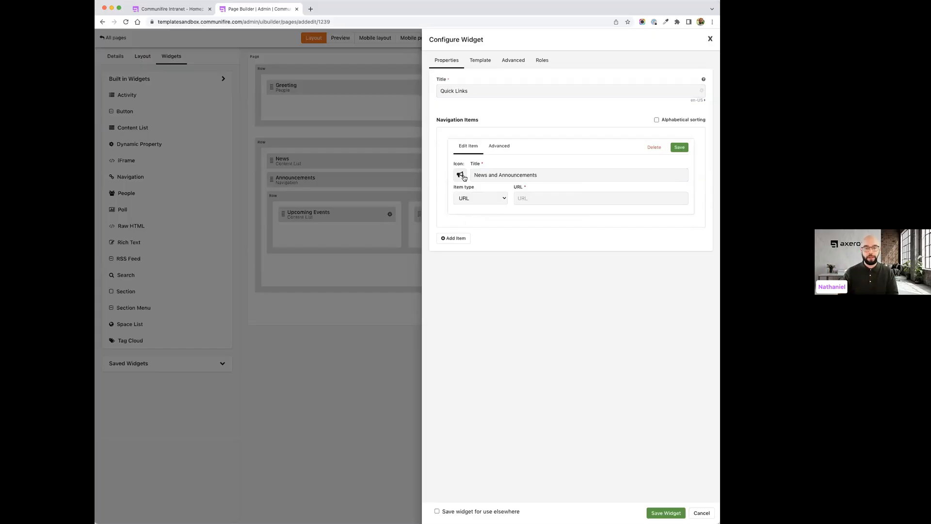
pyautogui.click(536, 196)
pyautogui.write('#')
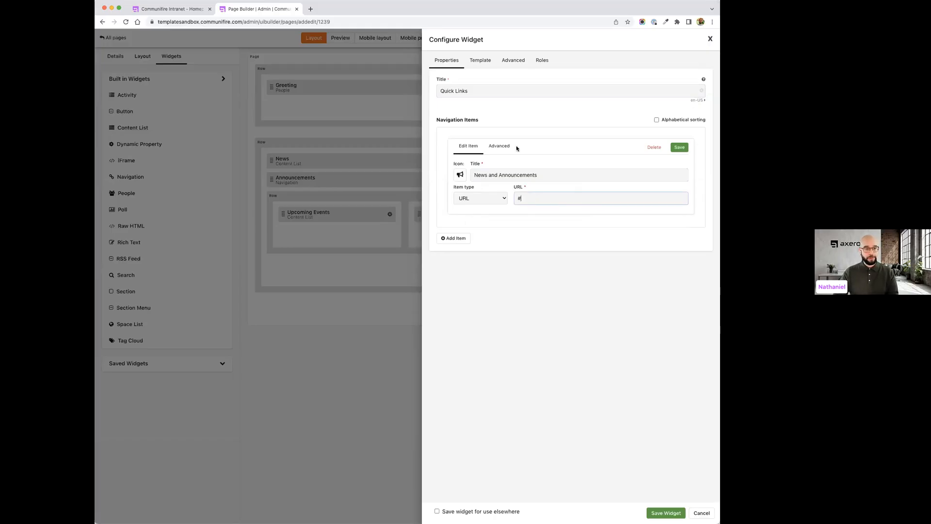
pyautogui.click(679, 147)
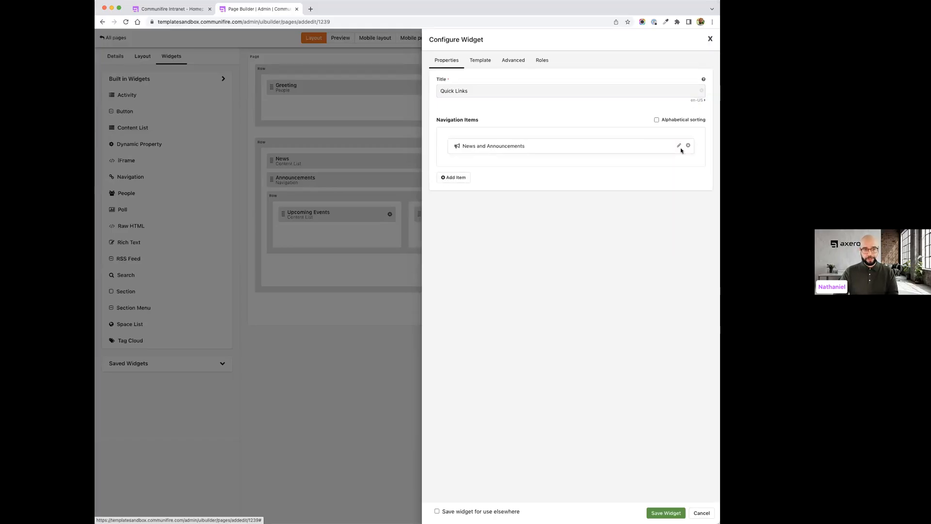
# Step: Add a second navigation item titled "People Directory" with a user icon and URL "#", and save the item
pyautogui.click(464, 178)
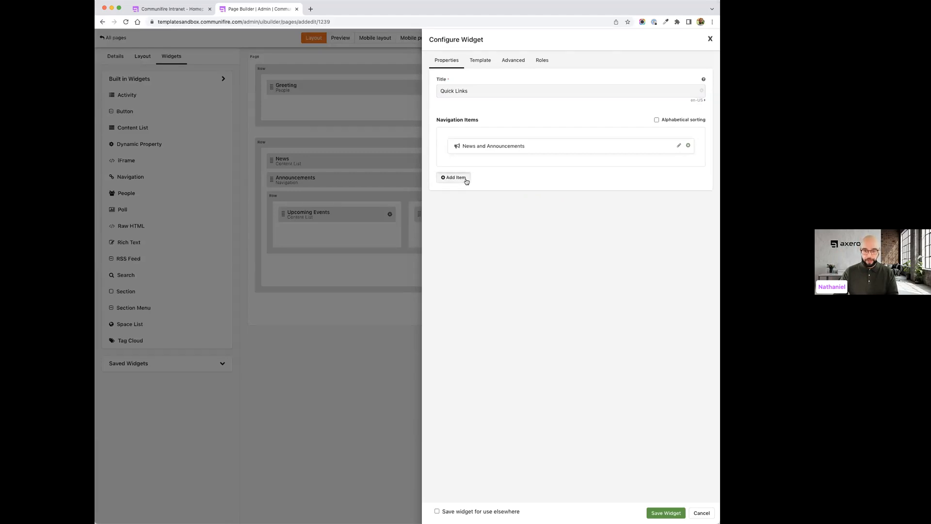
pyautogui.click(514, 197)
pyautogui.write('People Dire')
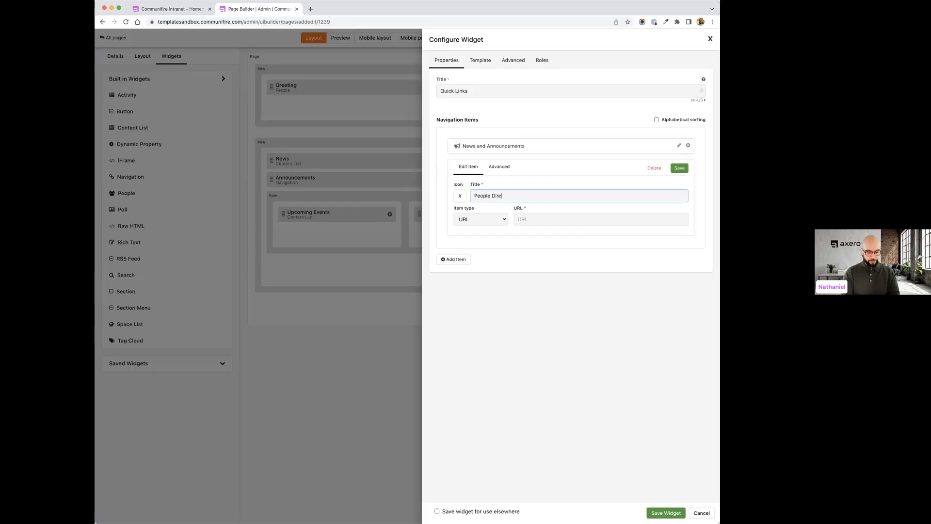
pyautogui.write('ctory')
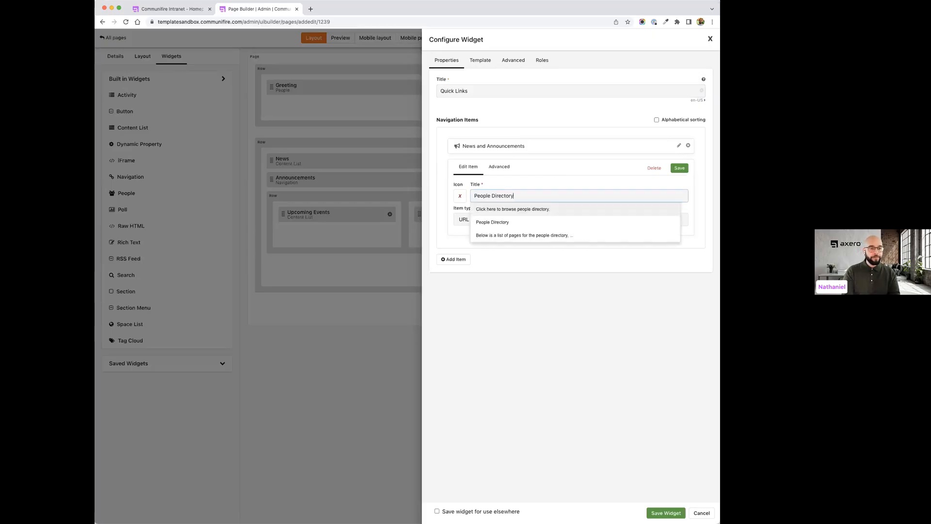
pyautogui.click(505, 206)
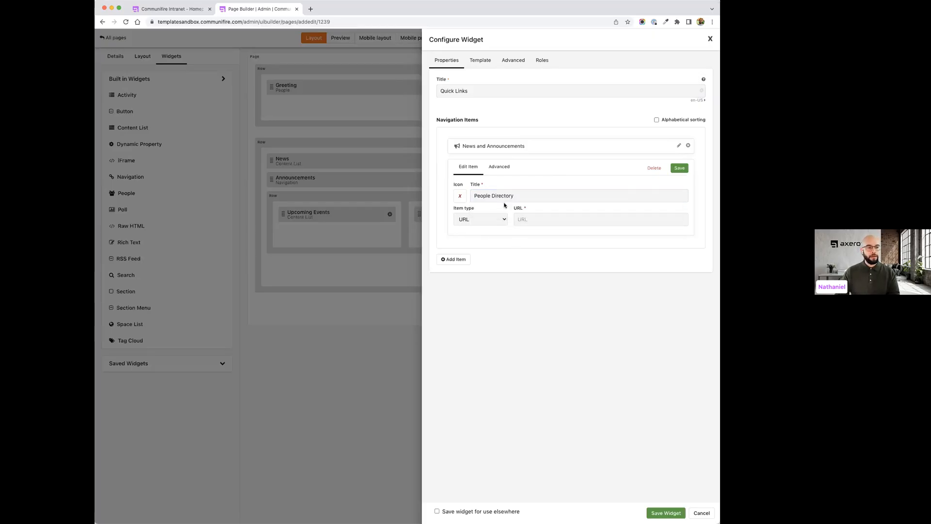
pyautogui.click(460, 196)
pyautogui.write('user')
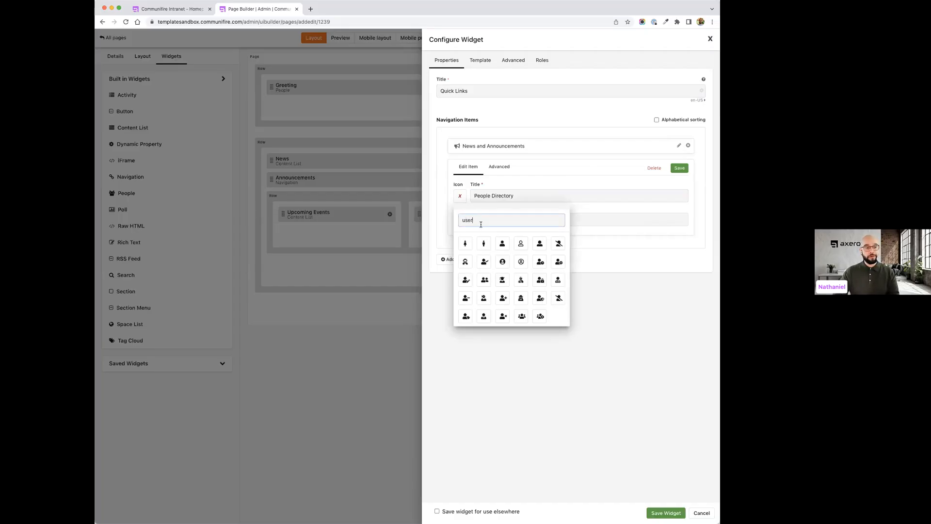
pyautogui.click(502, 245)
pyautogui.click(543, 220)
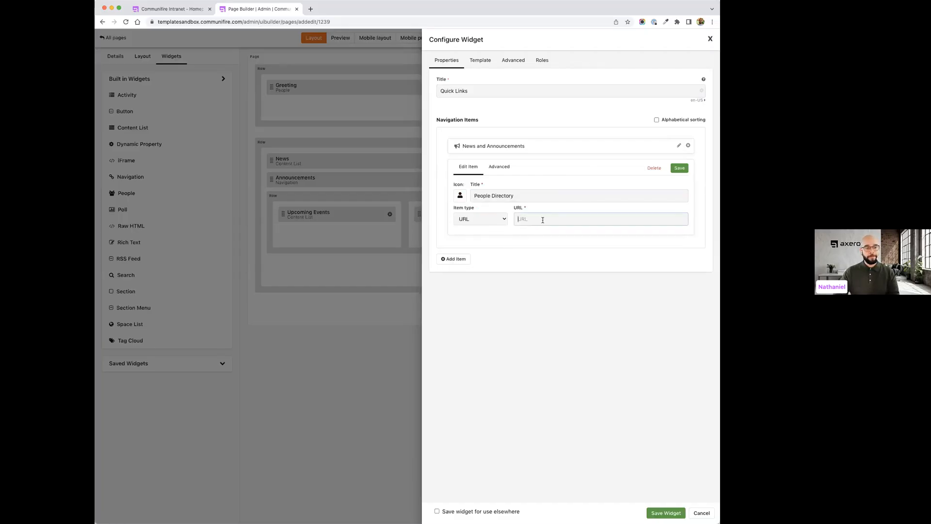
pyautogui.write('#')
pyautogui.click(679, 169)
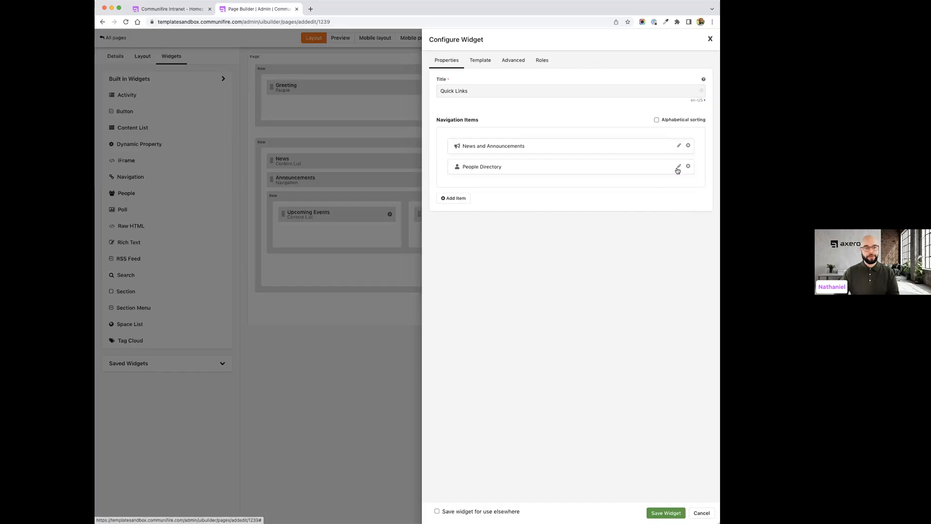
# Step: Add a third navigation item titled "Org Chart" with a sitemap icon and URL "#", and save the item
pyautogui.click(461, 199)
pyautogui.press('super+Tab')
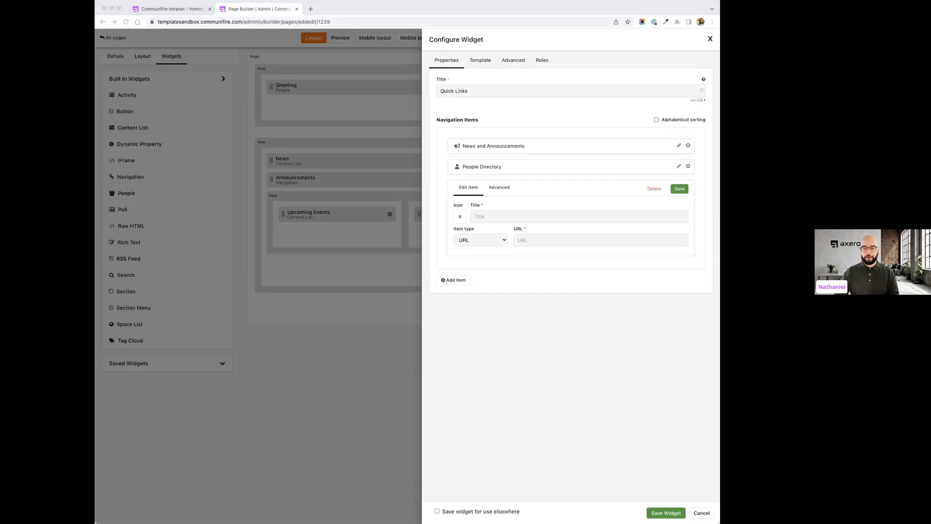
pyautogui.click(573, 216)
pyautogui.write('Org Chart')
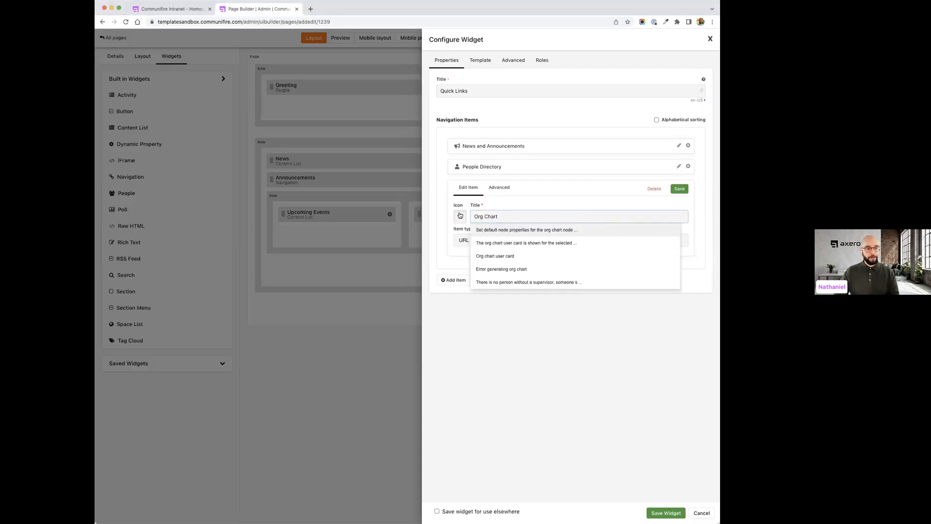
pyautogui.click(460, 216)
pyautogui.click(475, 241)
pyautogui.write('site')
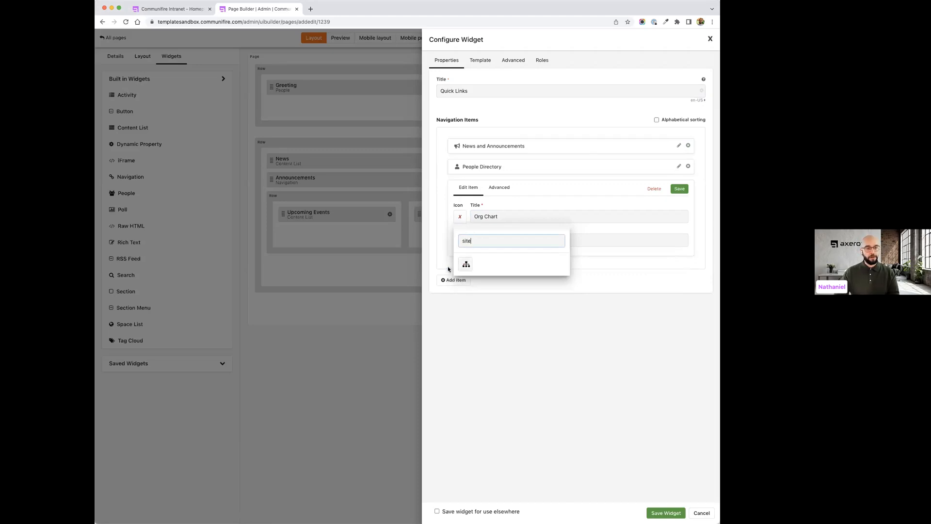
pyautogui.click(465, 265)
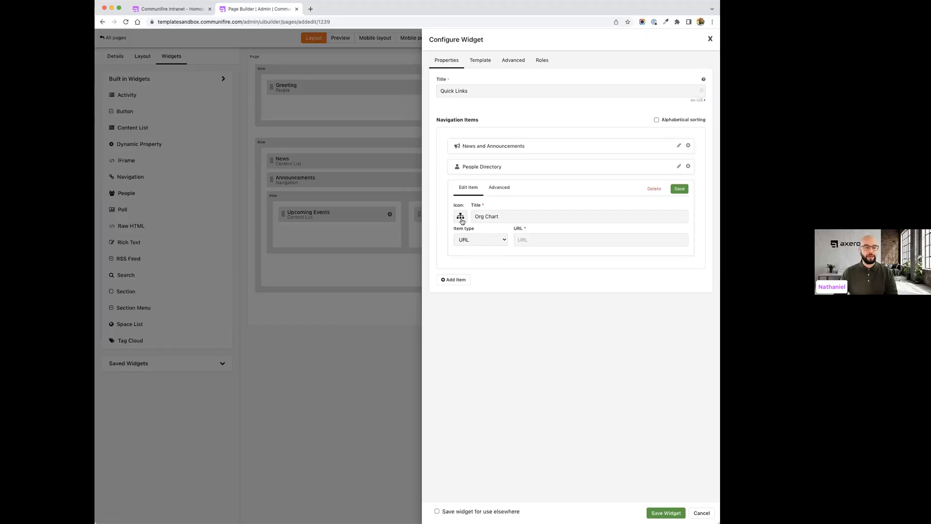
pyautogui.click(625, 243)
pyautogui.write('#')
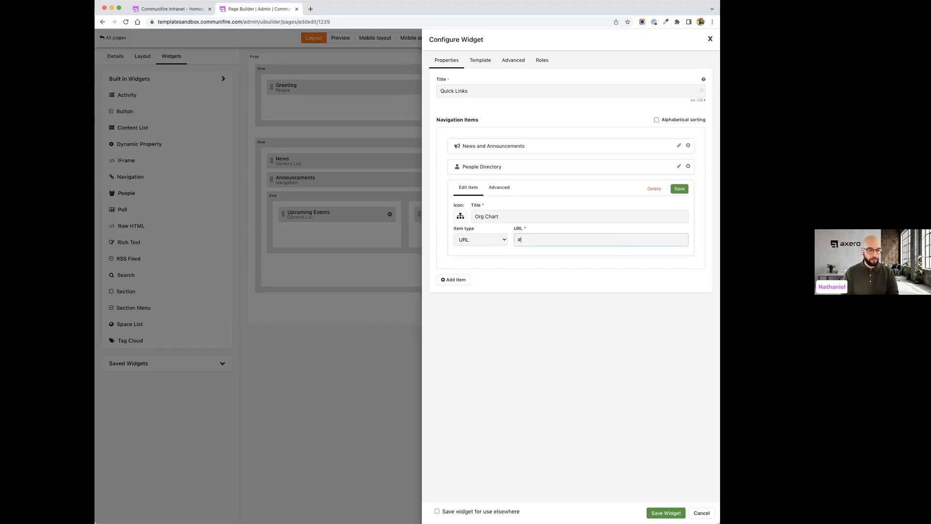
pyautogui.click(686, 189)
# Step: Add a fourth navigation item titled "Employee Handbook" with a book icon and URL "#", and save the item
pyautogui.click(450, 219)
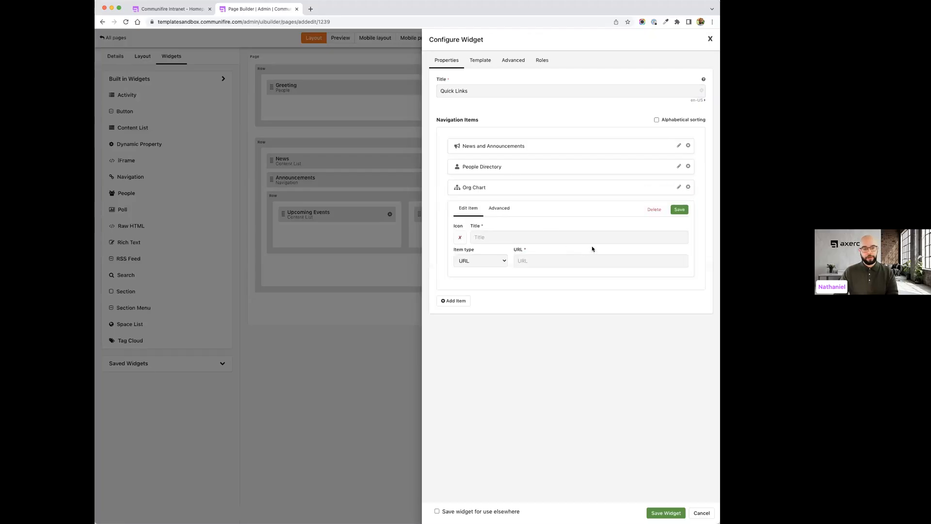
pyautogui.click(523, 236)
pyautogui.write('Employee Handbook')
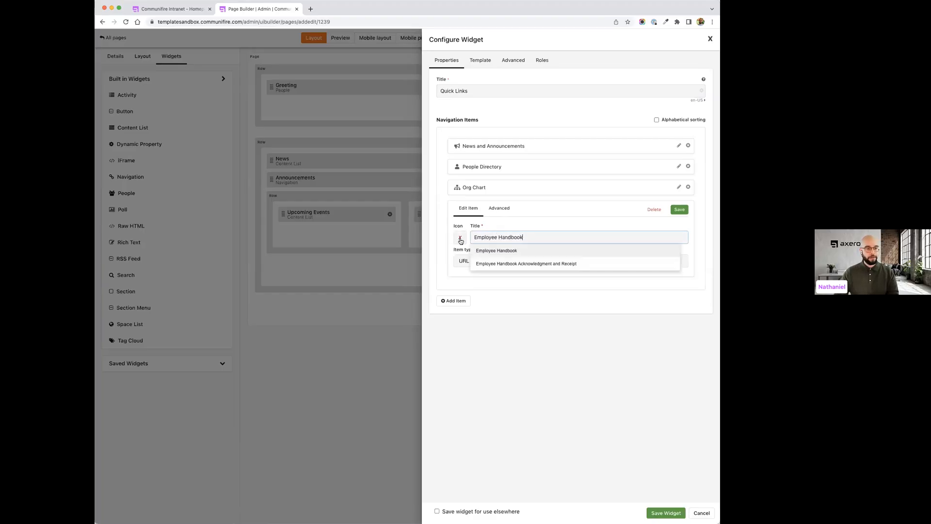
pyautogui.click(460, 240)
pyautogui.click(480, 261)
pyautogui.write('book')
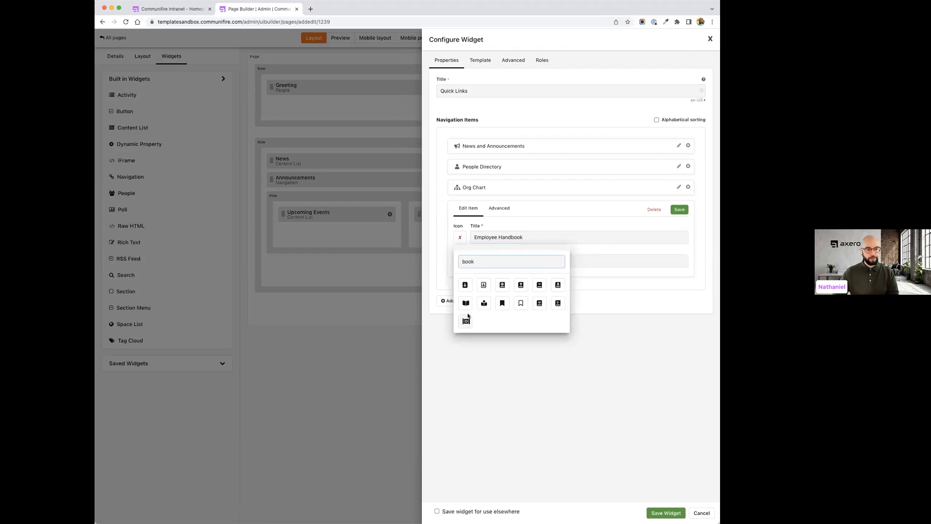
pyautogui.click(539, 289)
pyautogui.click(536, 262)
pyautogui.write('#')
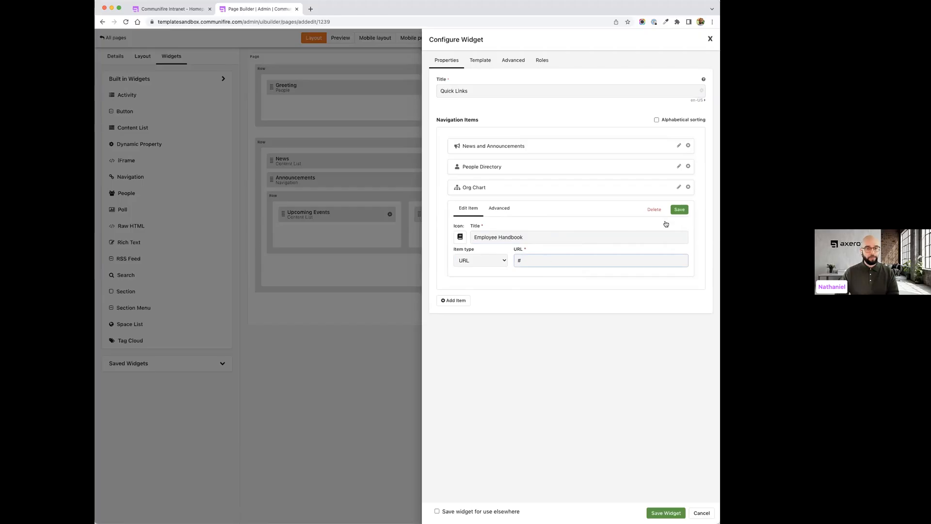
pyautogui.click(679, 210)
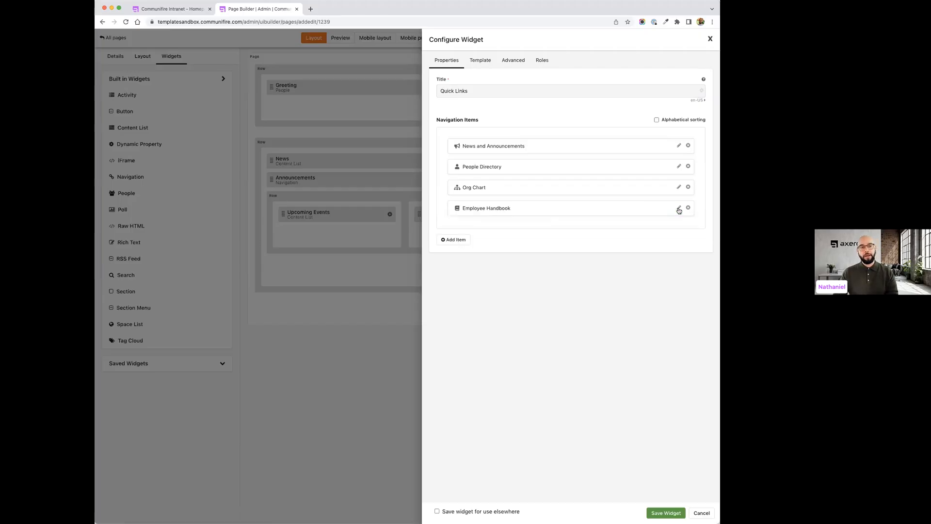
# Step: Apply the Nav - Icon Blocks (Pills) template to Quick Links, compare it with the example homepage, and save the widget
pyautogui.click(479, 61)
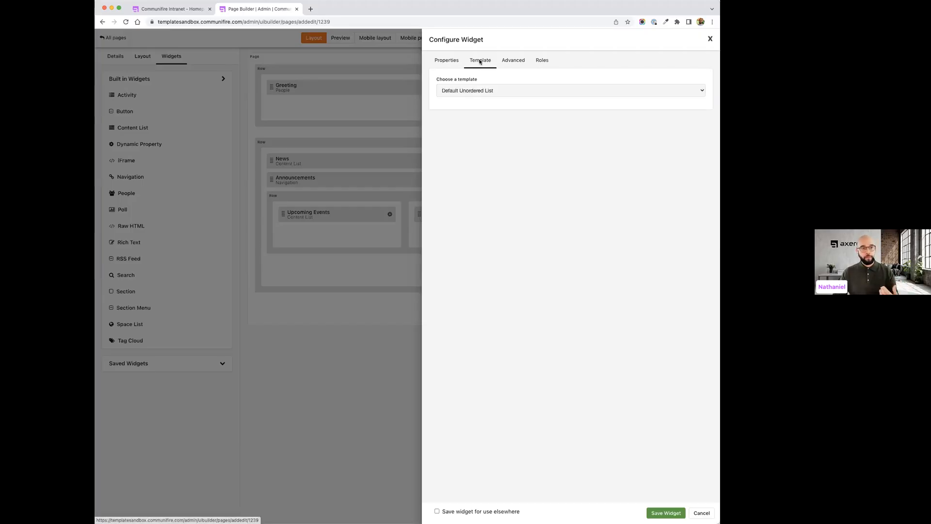
pyautogui.click(475, 92)
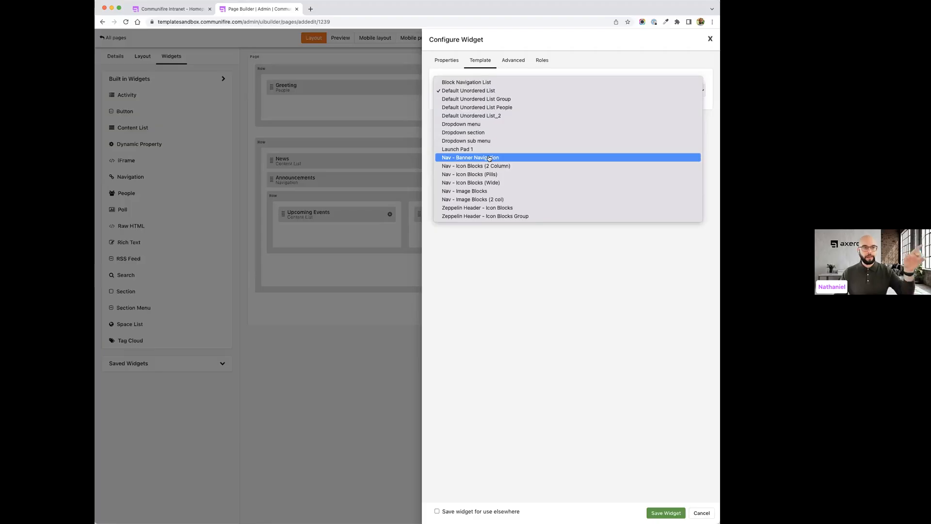
pyautogui.click(476, 175)
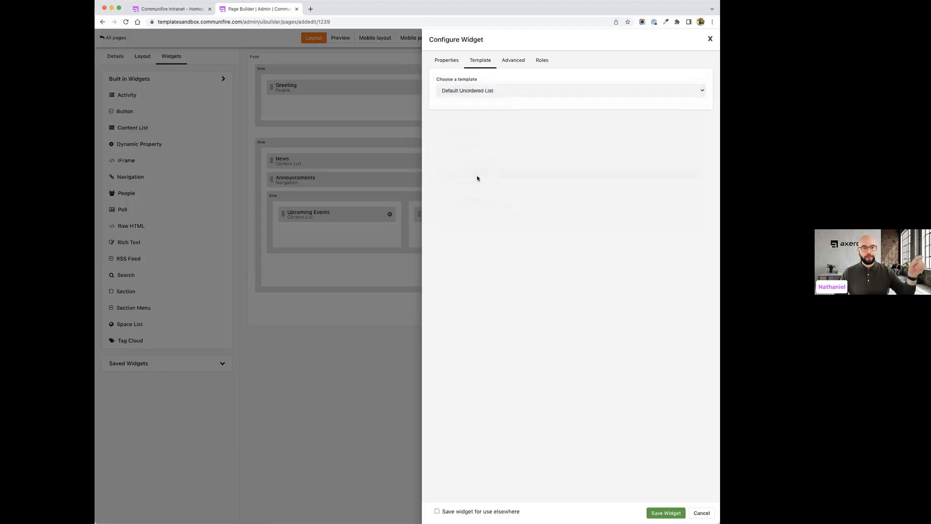
pyautogui.click(176, 11)
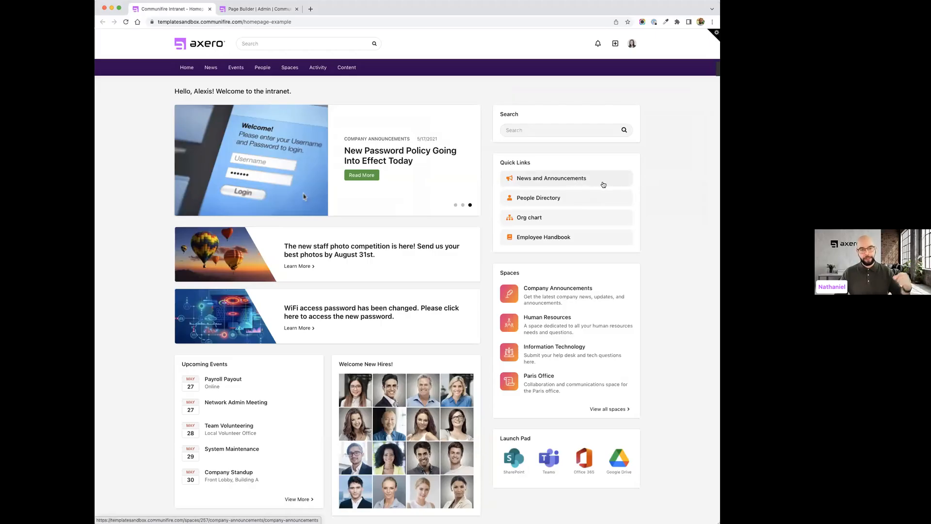
pyautogui.click(260, 9)
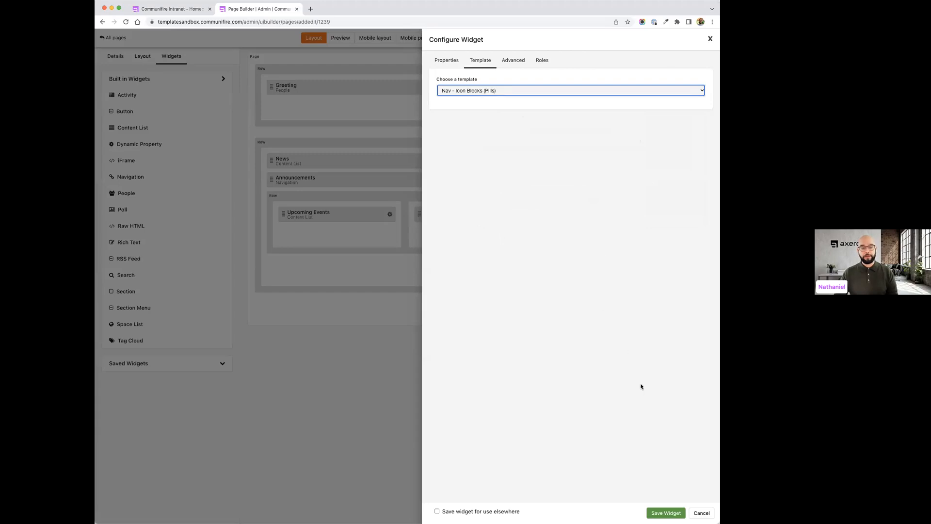
pyautogui.click(667, 512)
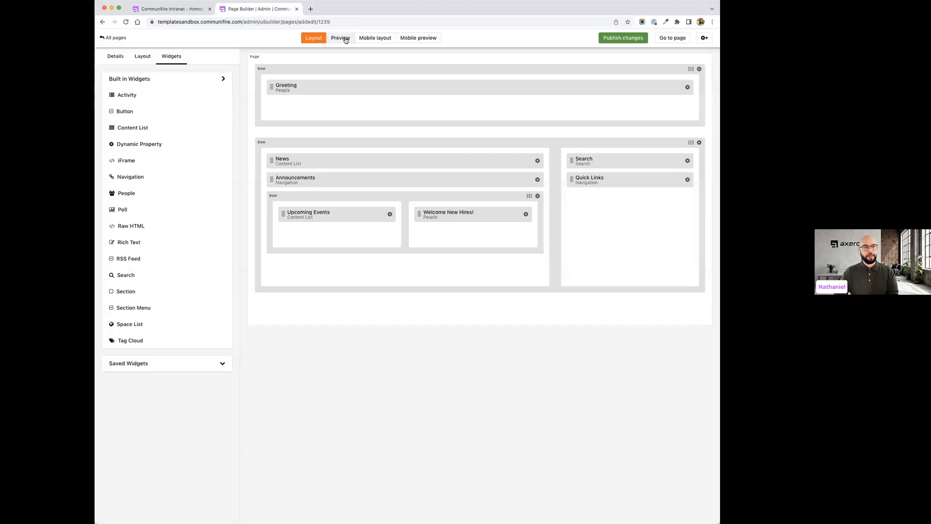
# Step: Preview the page with the Quick Links widget, return to the layout and publish the changes
pyautogui.click(341, 38)
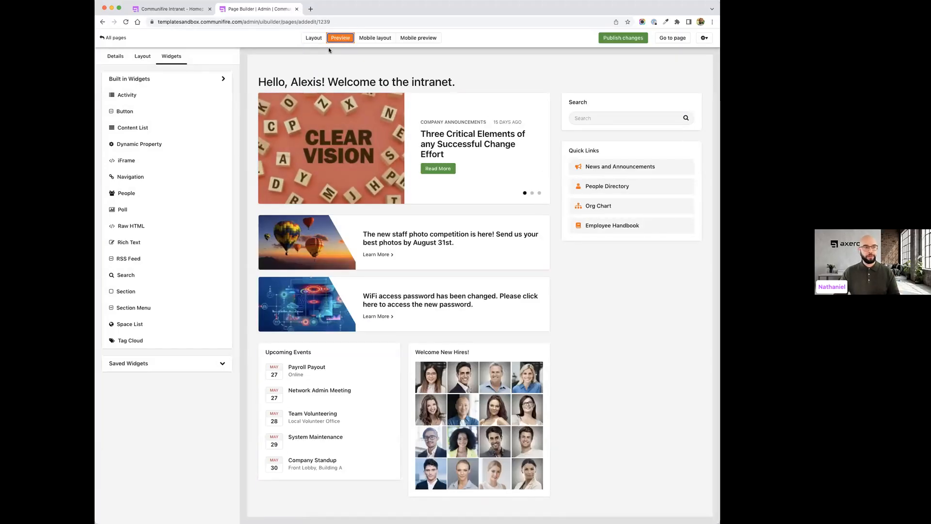
pyautogui.click(315, 39)
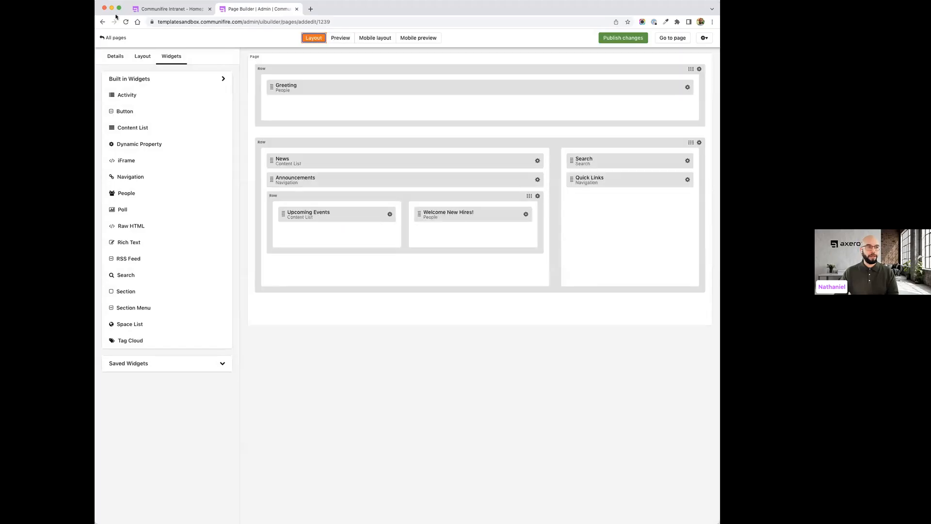
pyautogui.click(619, 38)
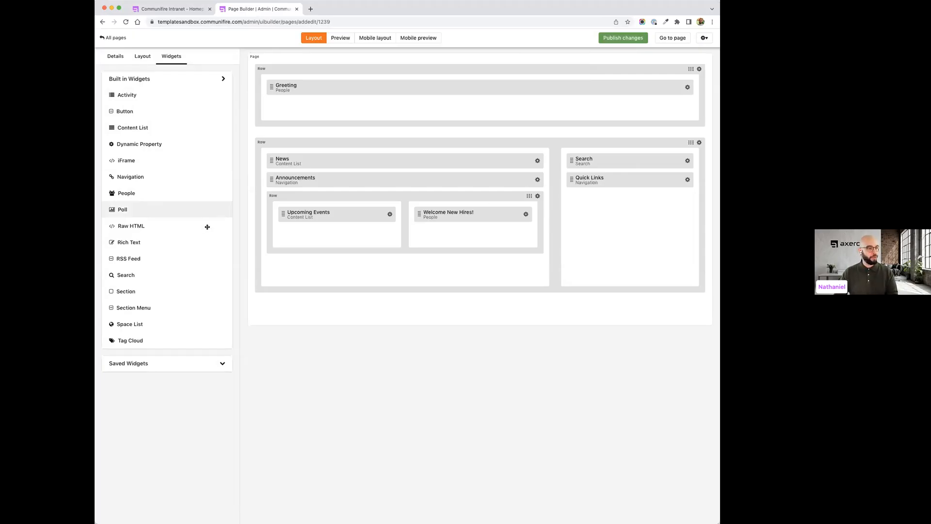
# Step: Add a Space List widget below Quick Links and preview it on the page
pyautogui.moveTo(137, 323); pyautogui.dragTo(578, 214)
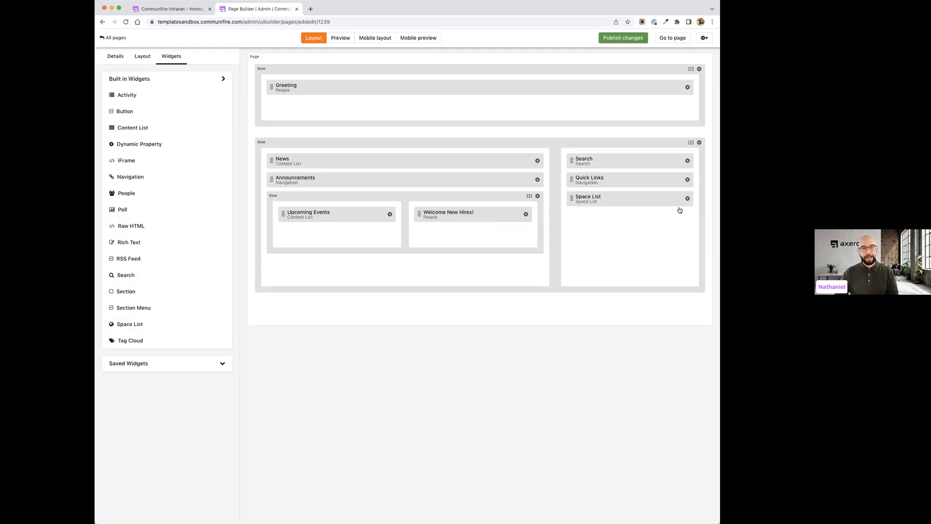
pyautogui.click(345, 39)
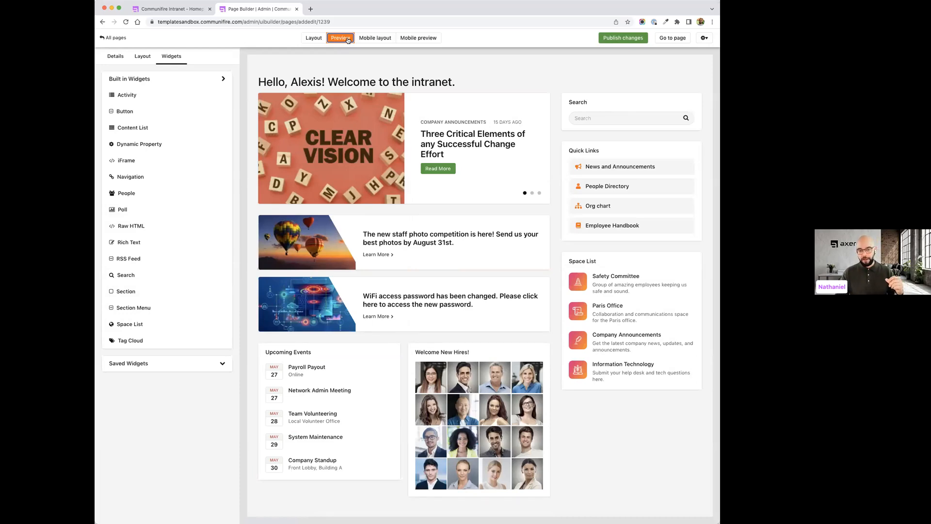
pyautogui.click(322, 40)
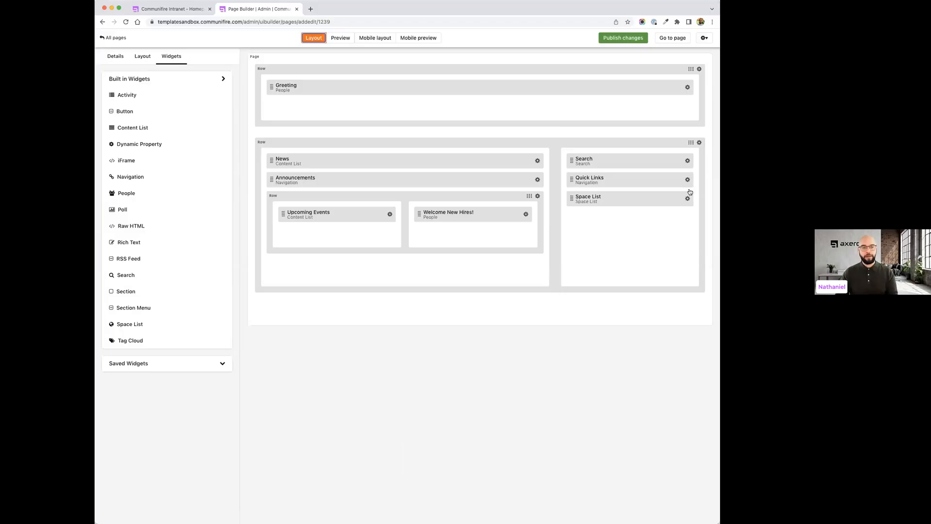
# Step: Open the Space List widget's configuration and set it to sort by Title
pyautogui.click(687, 199)
pyautogui.click(620, 214)
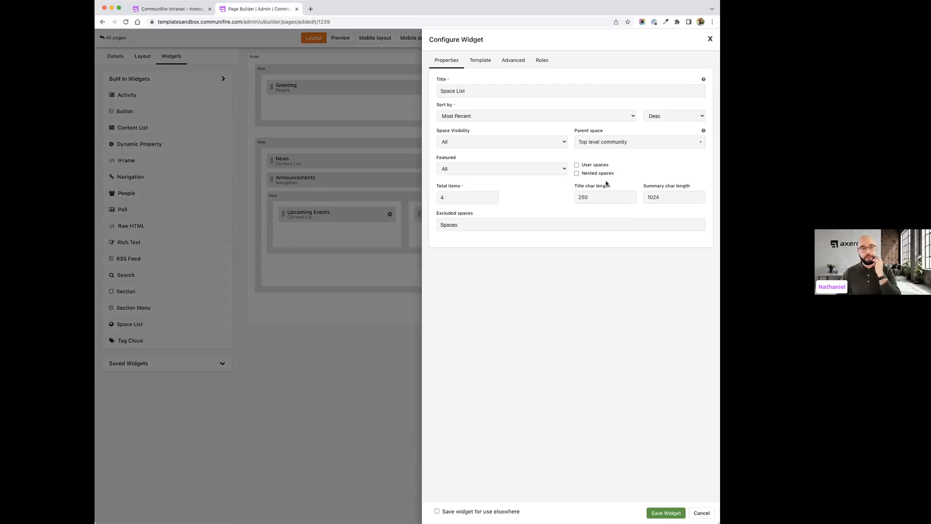
pyautogui.click(575, 117)
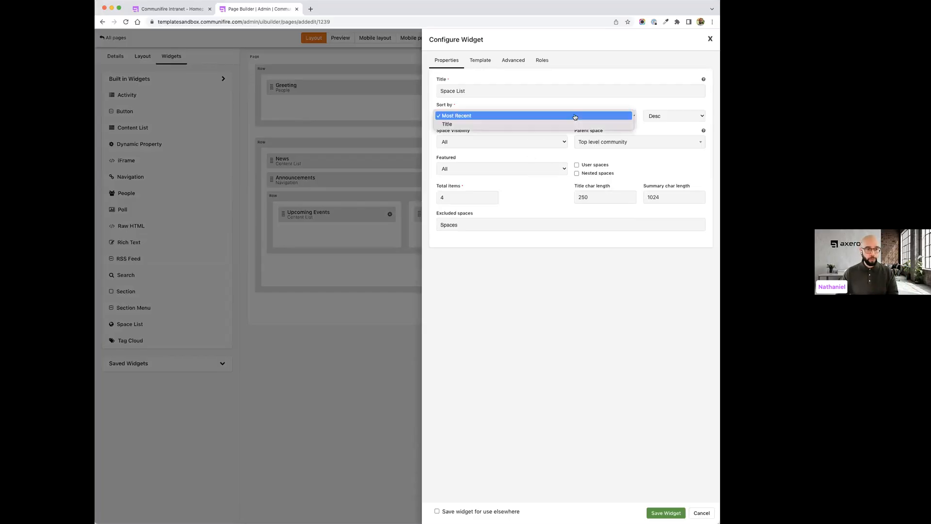
pyautogui.click(563, 124)
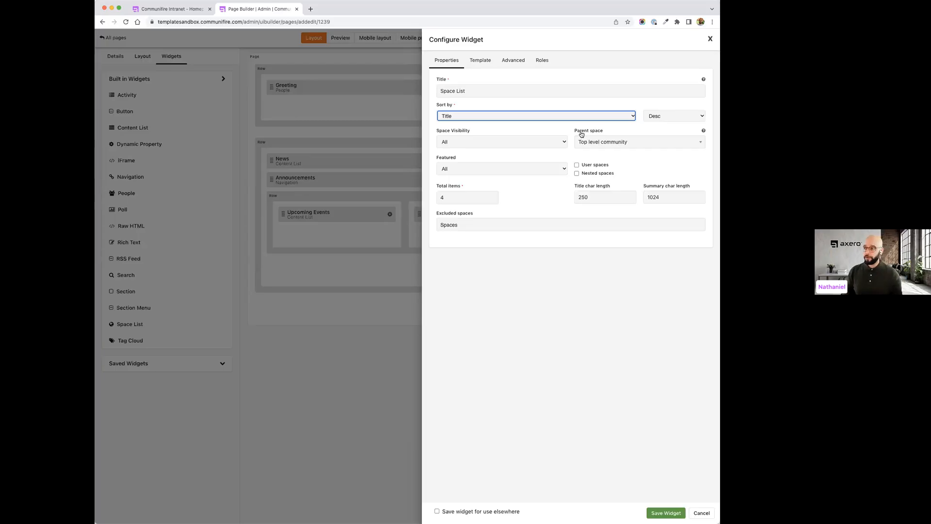
# Step: Try Human Resources as the widget's parent space and switch it back to Top level community
pyautogui.click(619, 148)
pyautogui.click(614, 200)
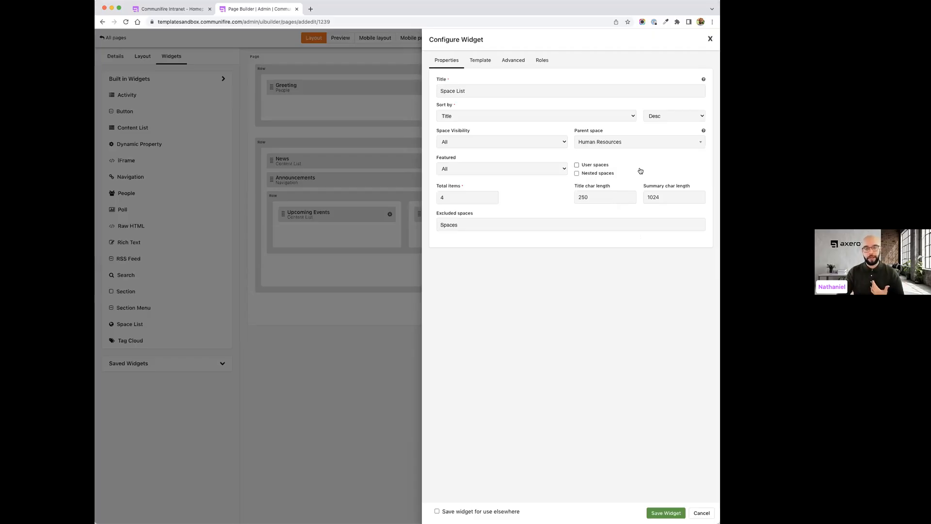
pyautogui.click(635, 144)
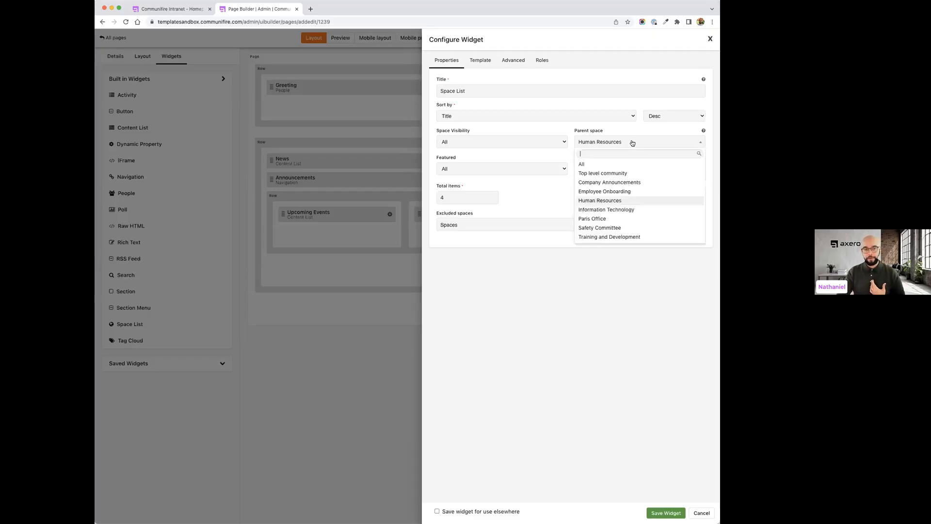
pyautogui.click(628, 173)
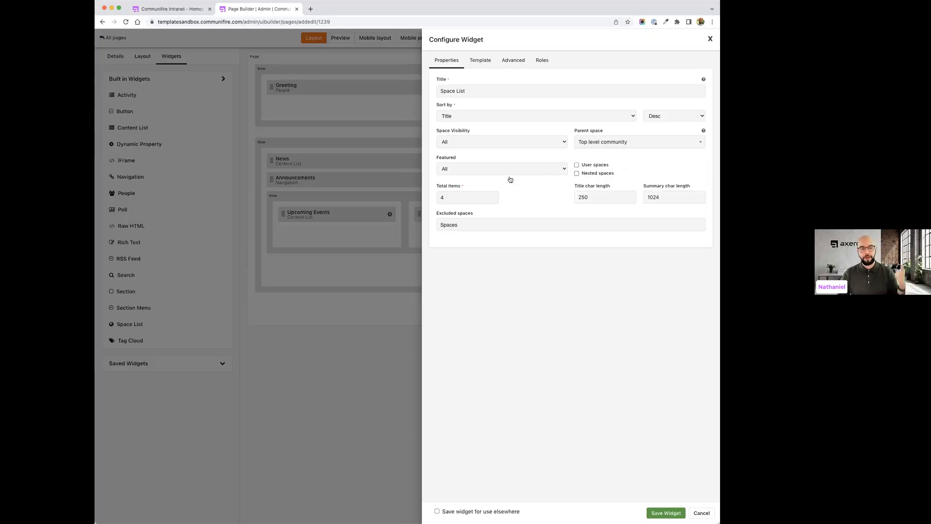
# Step: Set the Space List's total items to 5, save the widget and preview the page
pyautogui.click(474, 193)
pyautogui.press('Right')
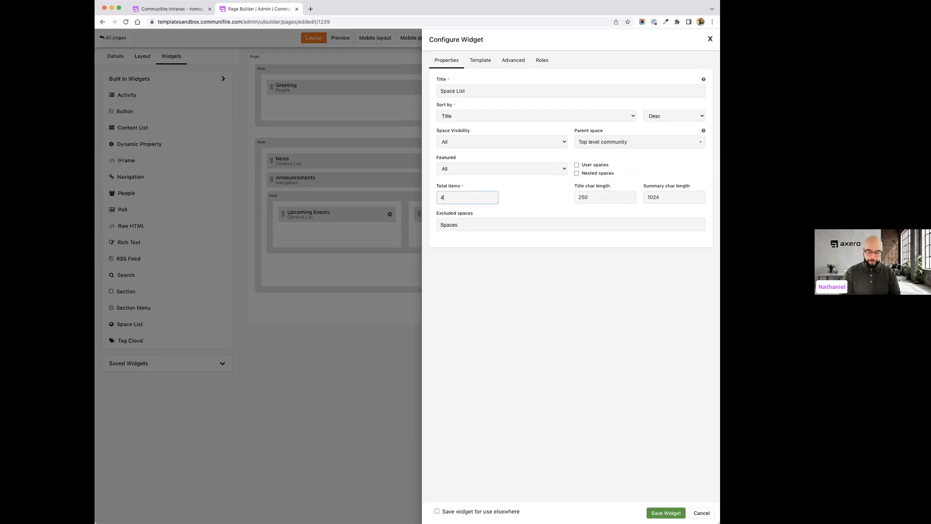
pyautogui.write('5')
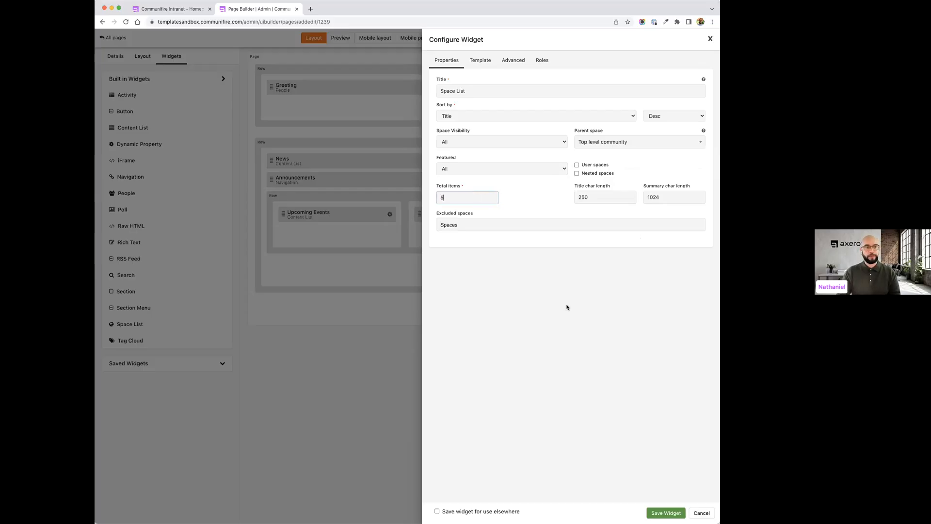
pyautogui.click(672, 513)
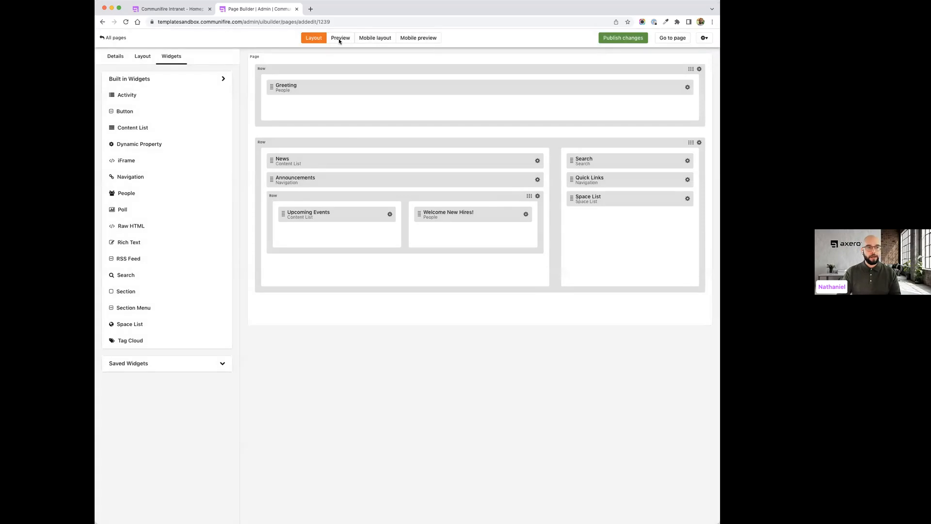
pyautogui.click(339, 38)
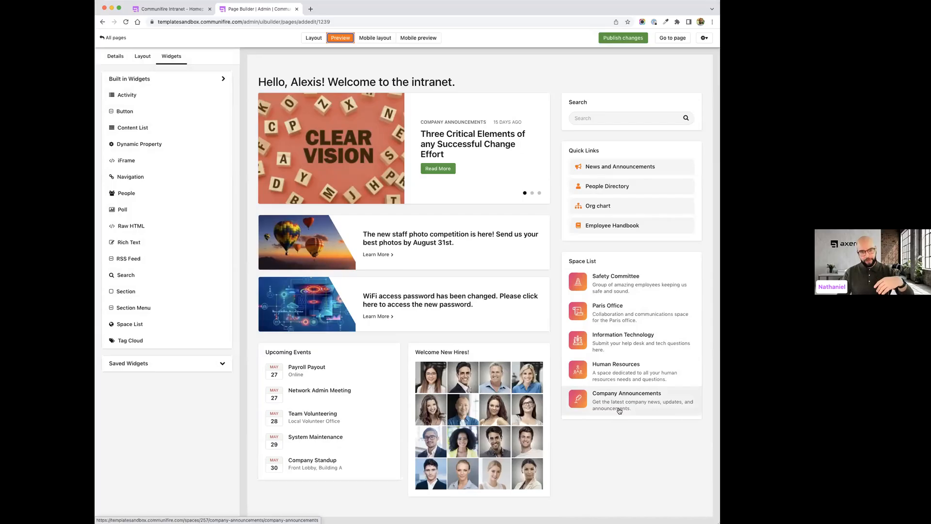
pyautogui.click(310, 39)
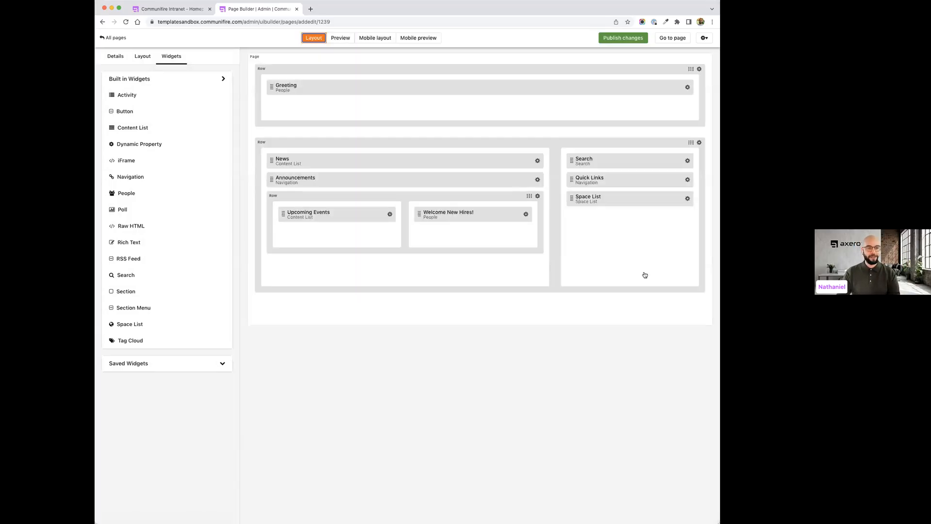
# Step: Set the Space List widget's sort direction to ascending and save the widget
pyautogui.click(688, 198)
pyautogui.click(646, 213)
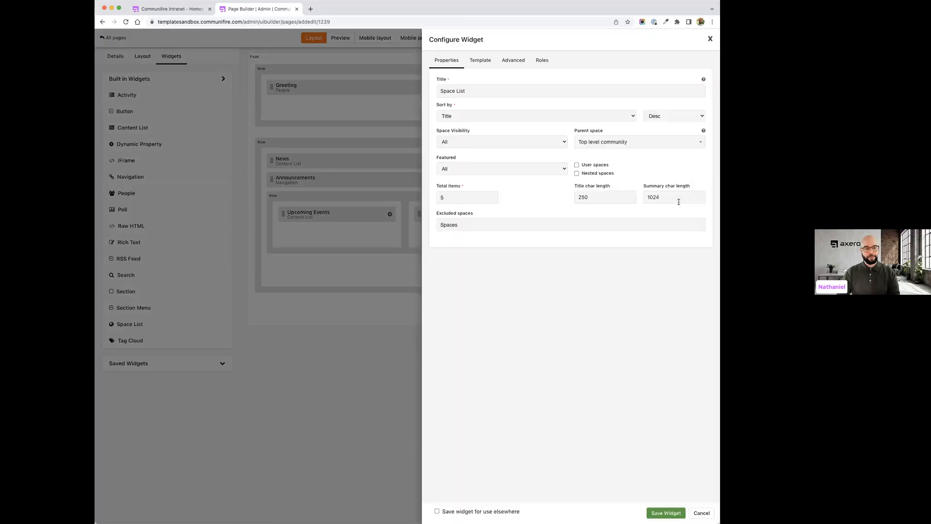
pyautogui.click(671, 117)
pyautogui.click(675, 125)
pyautogui.click(666, 513)
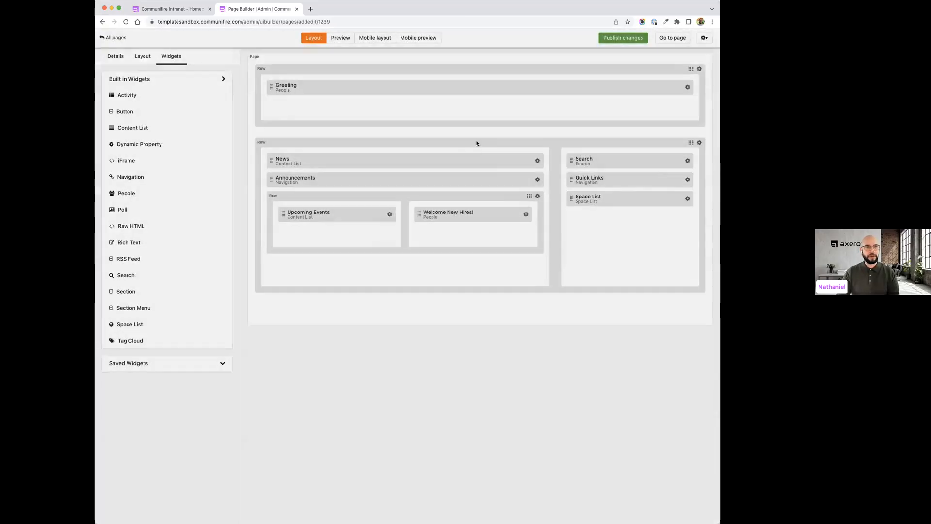
# Step: Enable Show Footer in the Space List widget's advanced settings, save the widget and preview the page
pyautogui.click(341, 38)
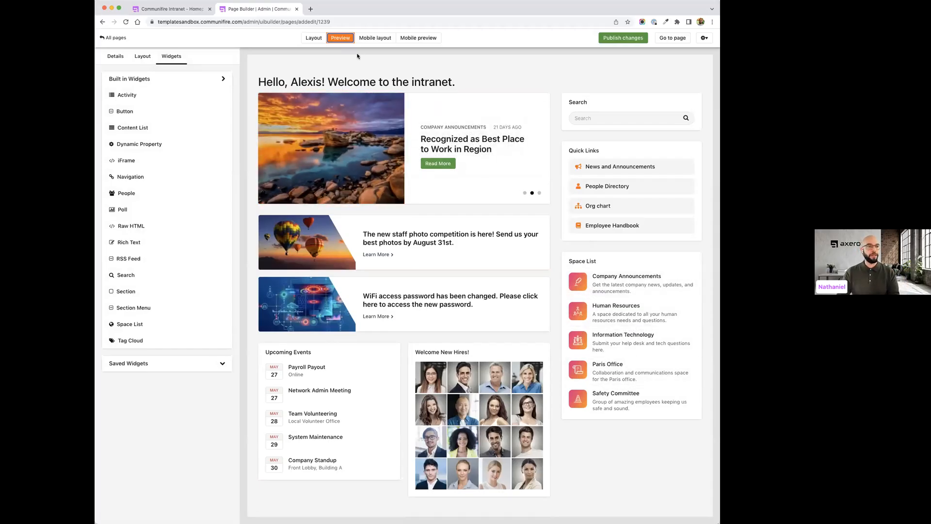
pyautogui.click(313, 38)
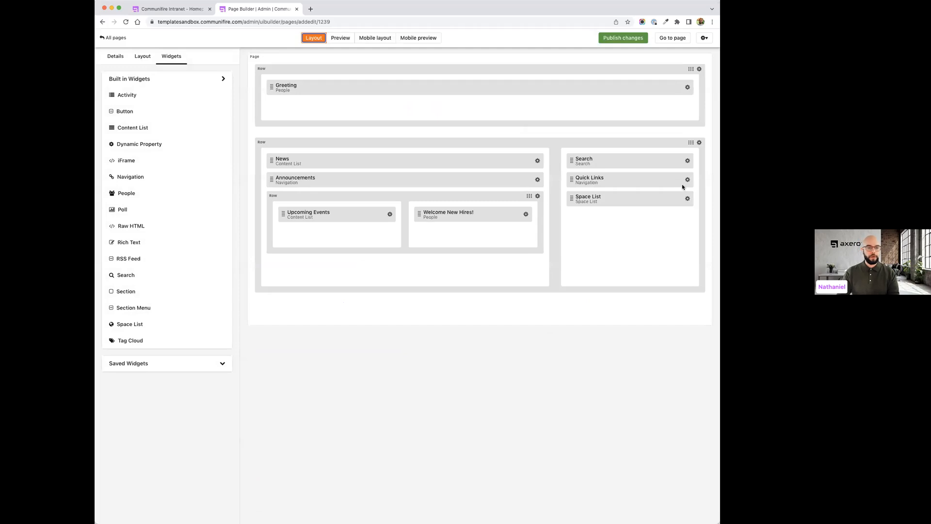
pyautogui.click(687, 198)
pyautogui.click(643, 218)
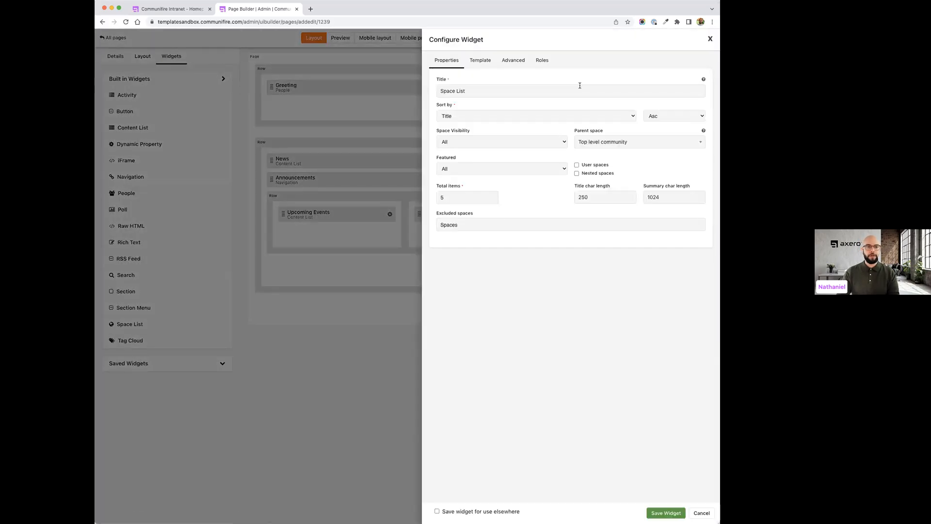
pyautogui.click(513, 60)
pyautogui.click(439, 115)
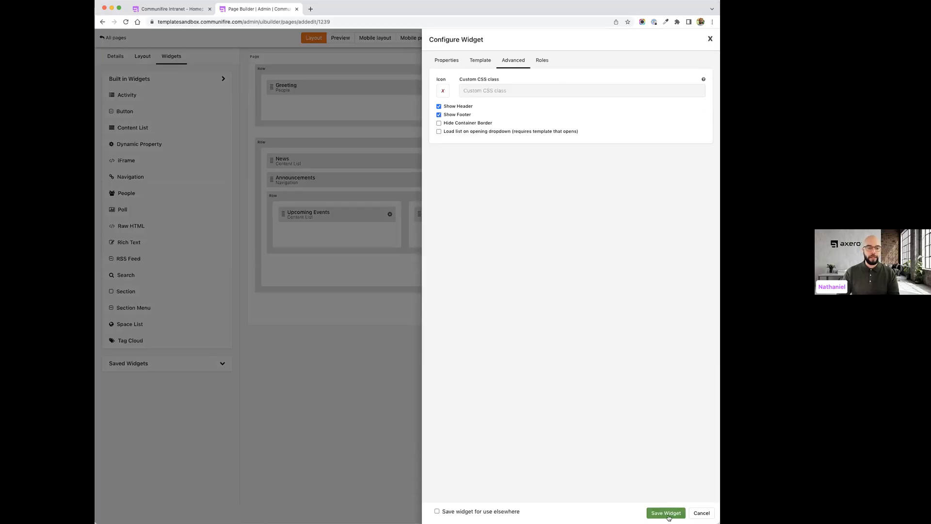
pyautogui.click(666, 514)
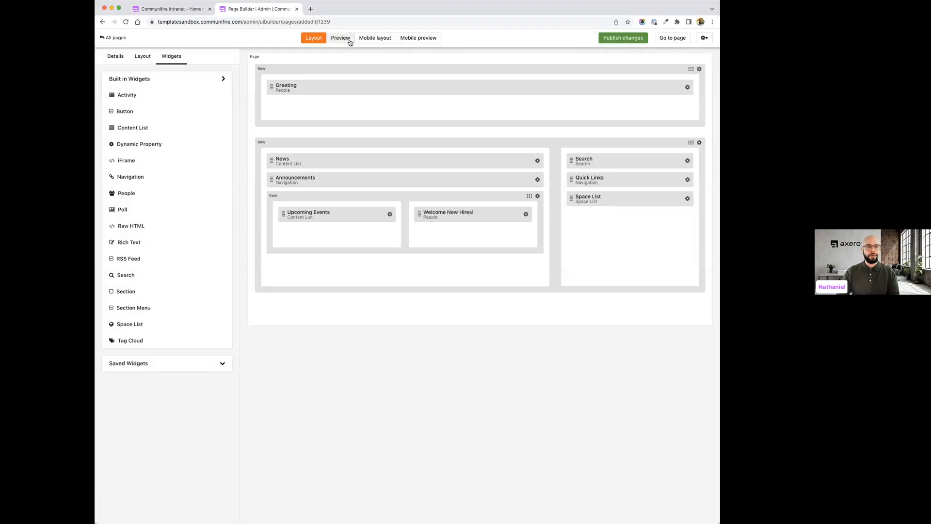
pyautogui.click(346, 42)
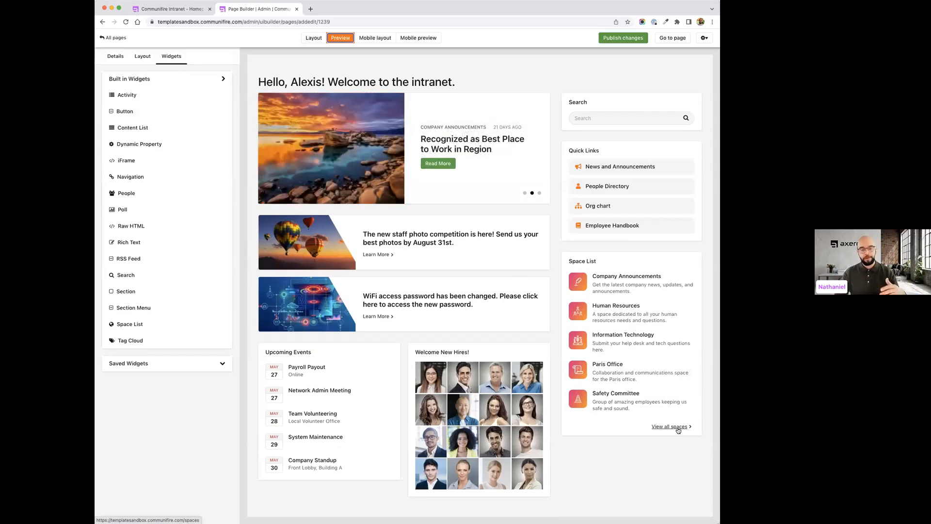
# Step: Add a Navigation widget below the Space List in the page's narrow column and open its configuration
pyautogui.click(319, 43)
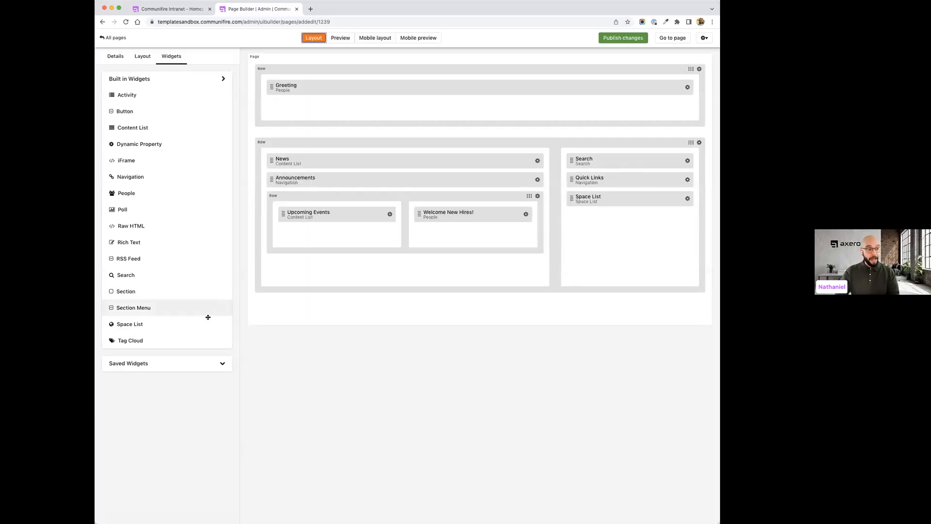
pyautogui.moveTo(124, 177); pyautogui.dragTo(610, 241)
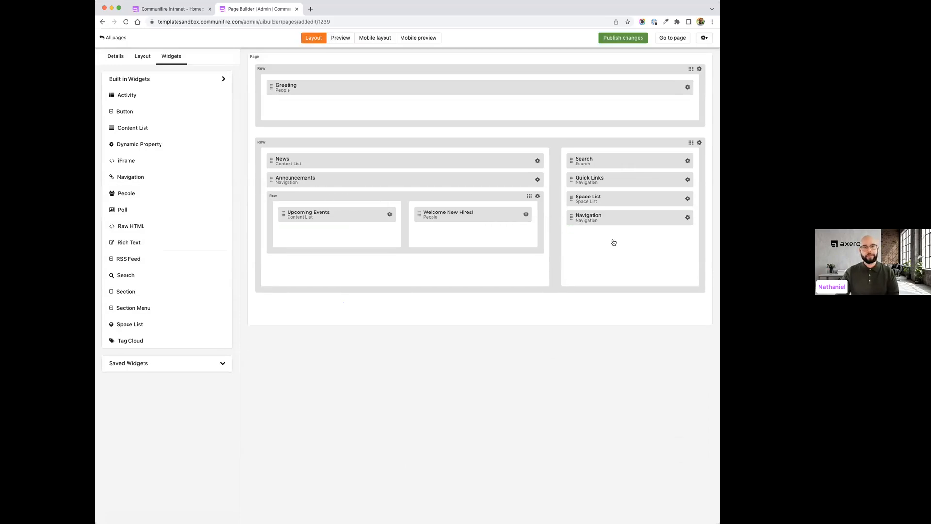
pyautogui.click(687, 218)
pyautogui.click(654, 234)
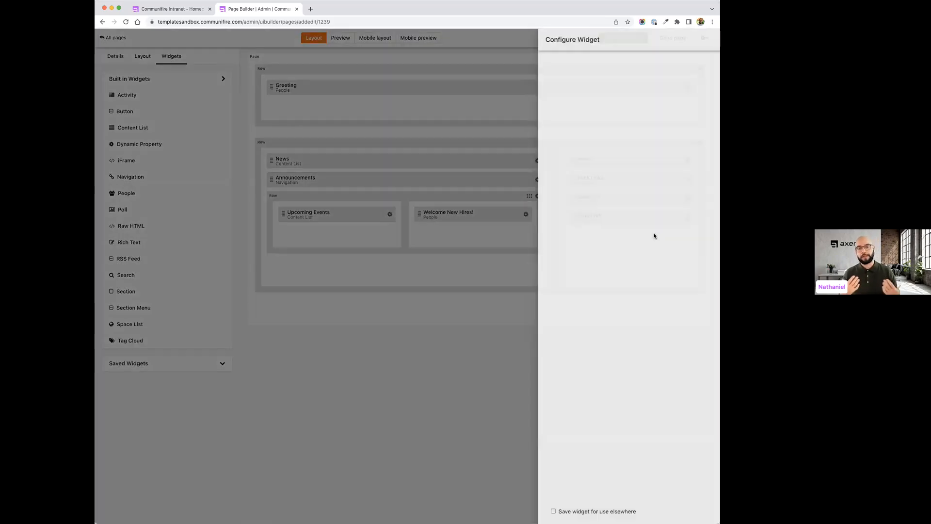
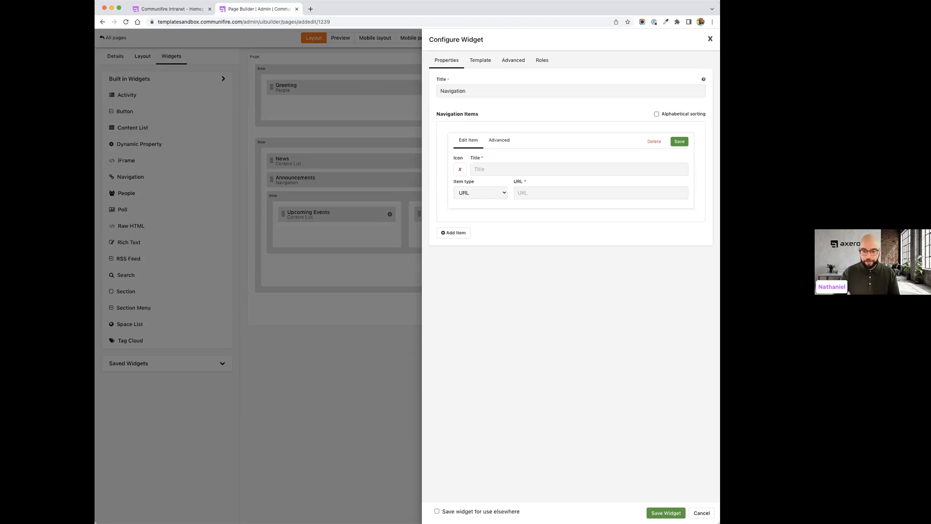
# Step: Title the first navigation item SharePoint and enter # as its URL
pyautogui.click(497, 166)
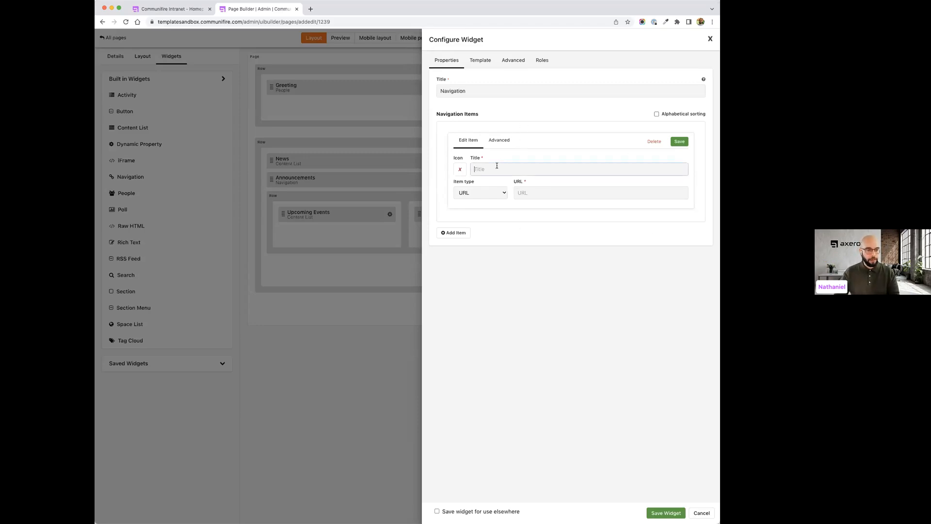
pyautogui.write('Share')
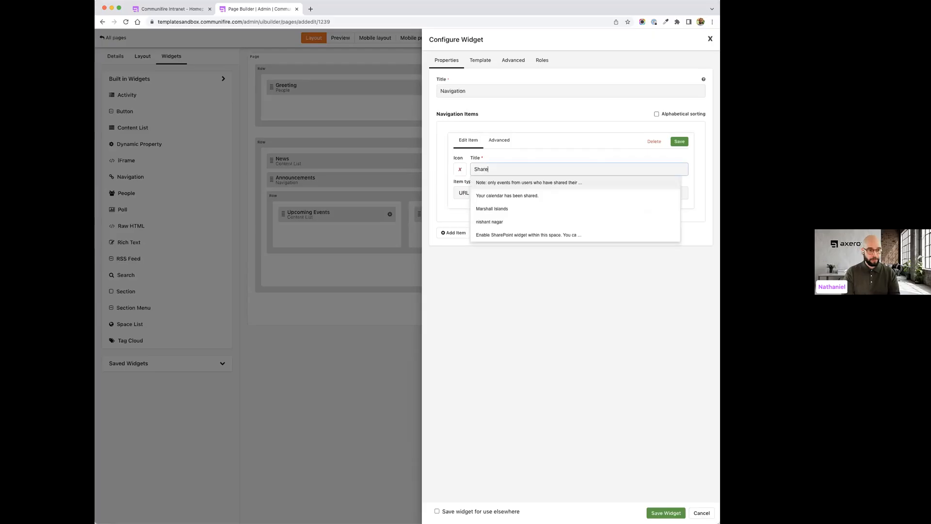
pyautogui.click(712, 251)
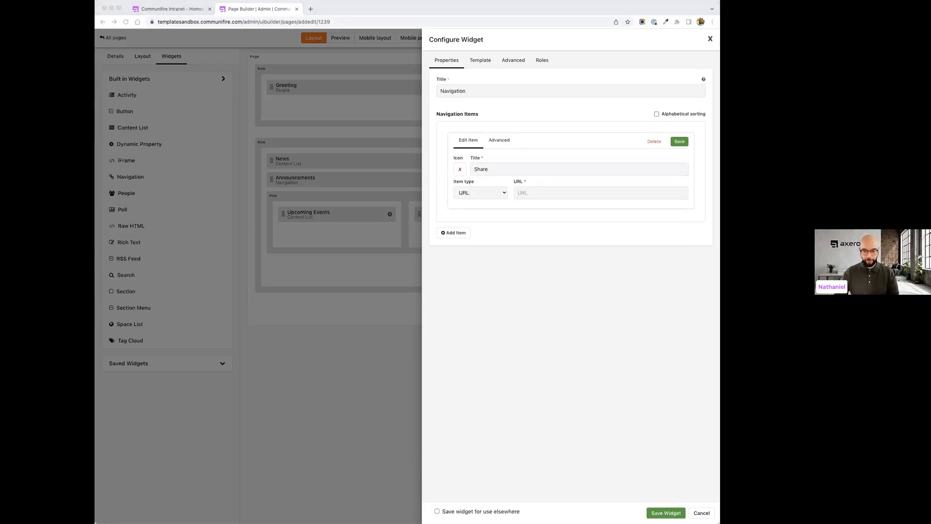
pyautogui.click(538, 169)
pyautogui.write('Point')
pyautogui.click(553, 261)
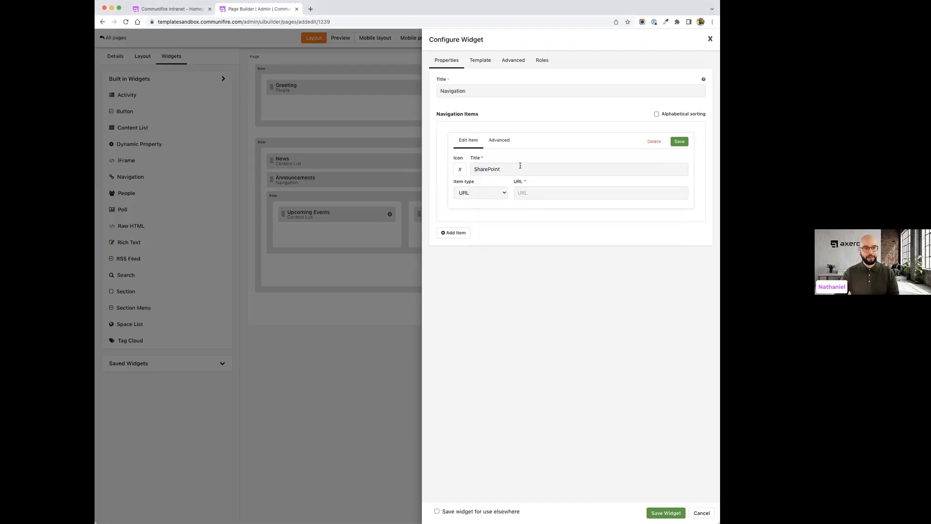
pyautogui.click(528, 190)
pyautogui.write('#')
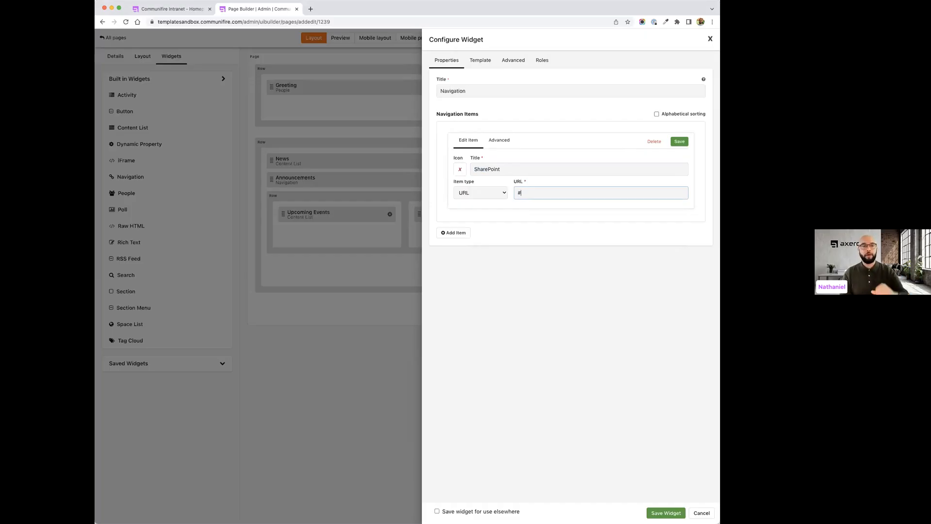
# Step: Set the SharePoint item to open in a new tab, upload the SharePoint logo as its foreground image and save the item
pyautogui.click(499, 140)
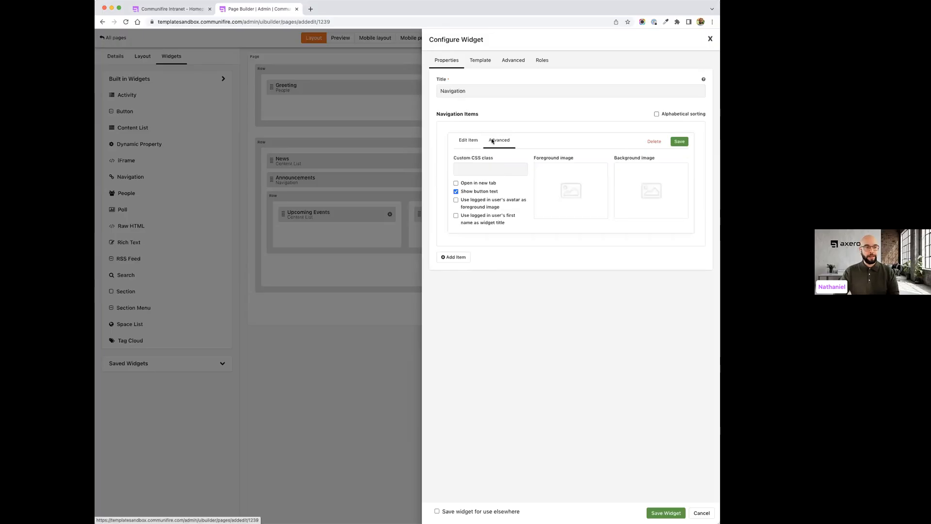
pyautogui.click(481, 184)
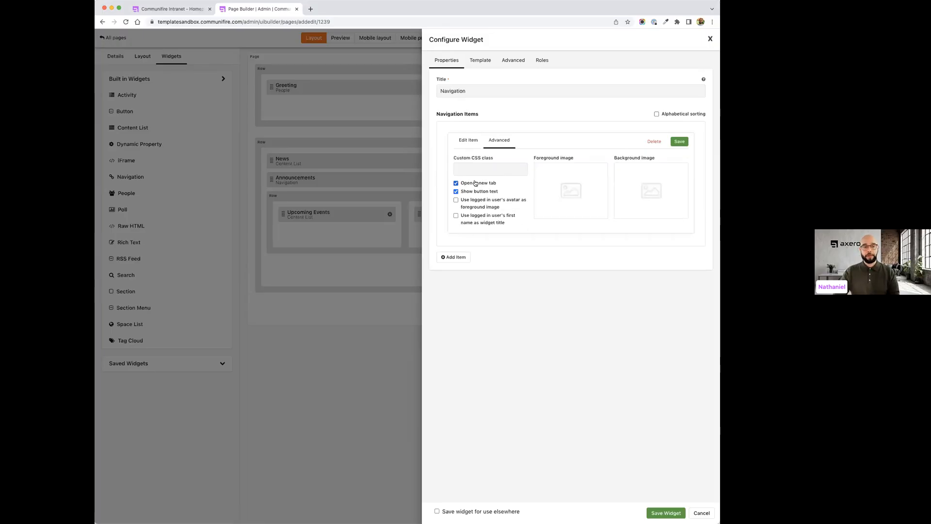
pyautogui.click(580, 186)
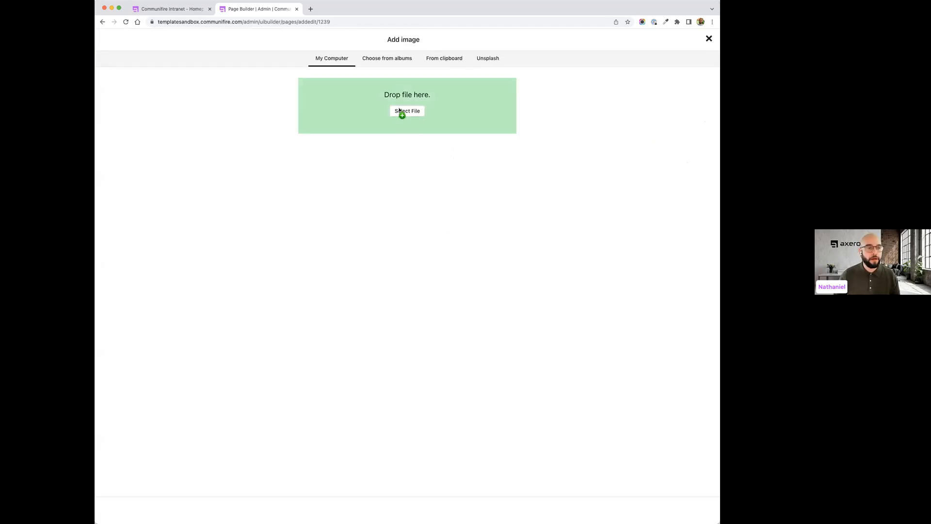
pyautogui.moveTo(401, 109); pyautogui.dragTo(405, 110)
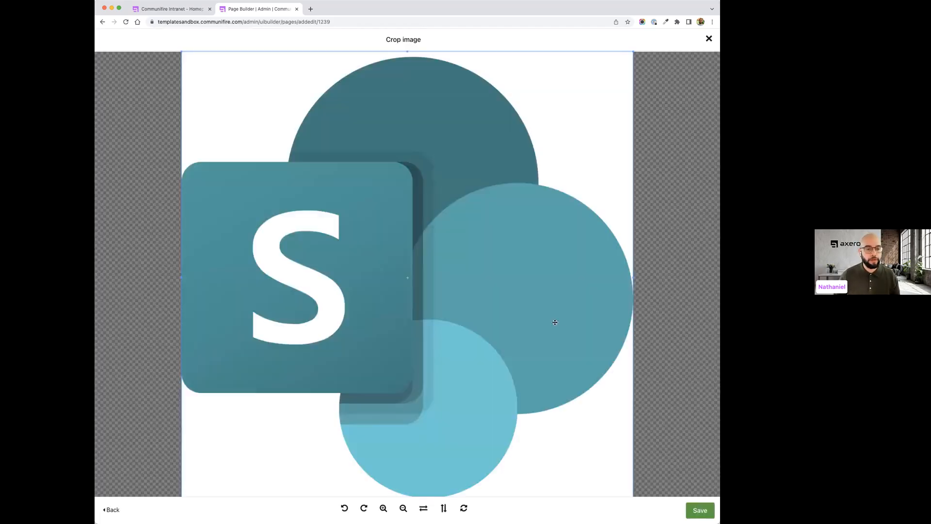
pyautogui.click(698, 508)
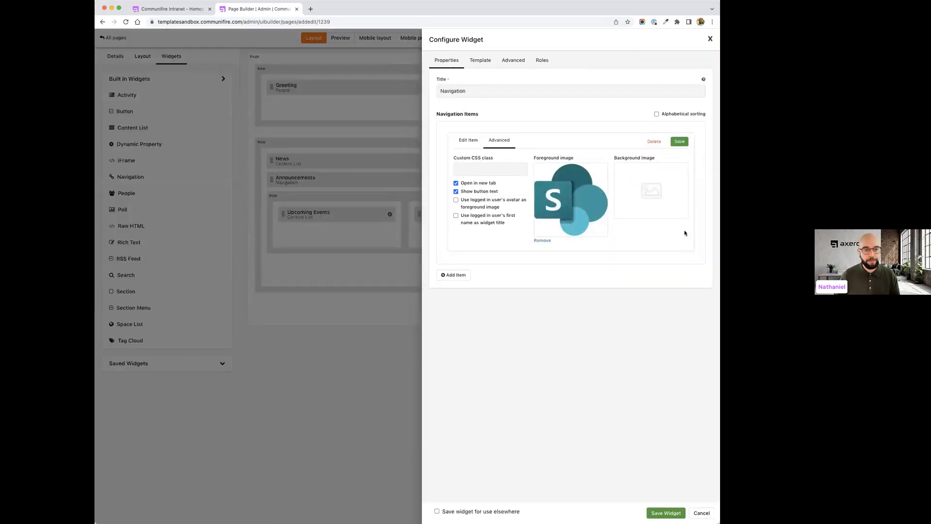
pyautogui.click(679, 141)
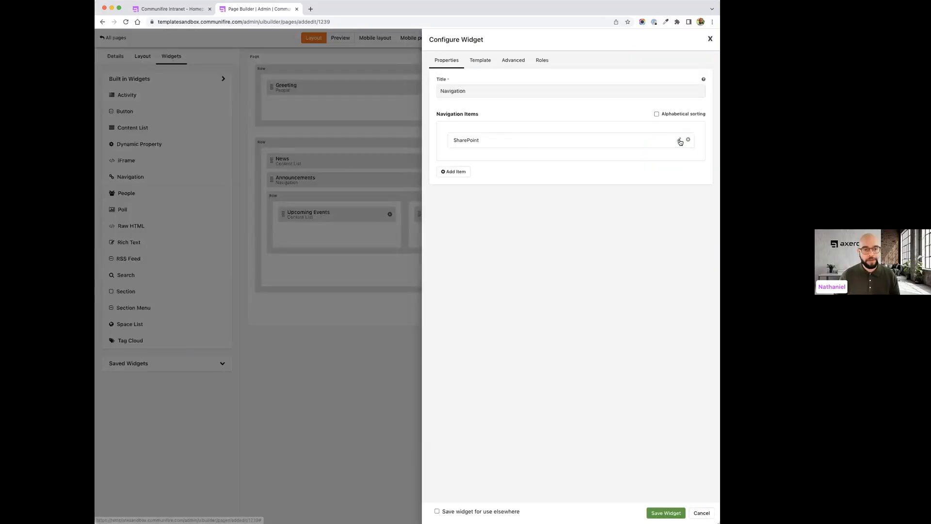
# Step: Add a second navigation item titled Teams with # as its URL
pyautogui.click(461, 172)
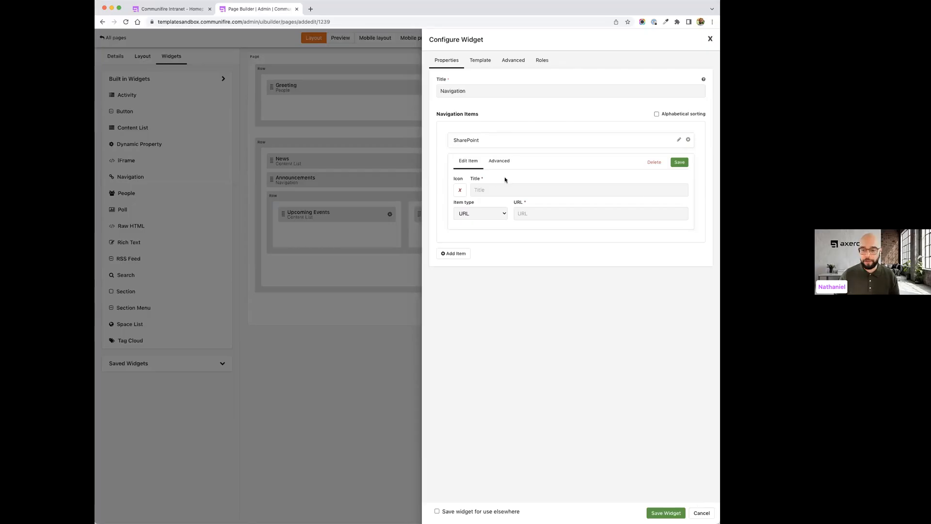
pyautogui.press('super+Tab')
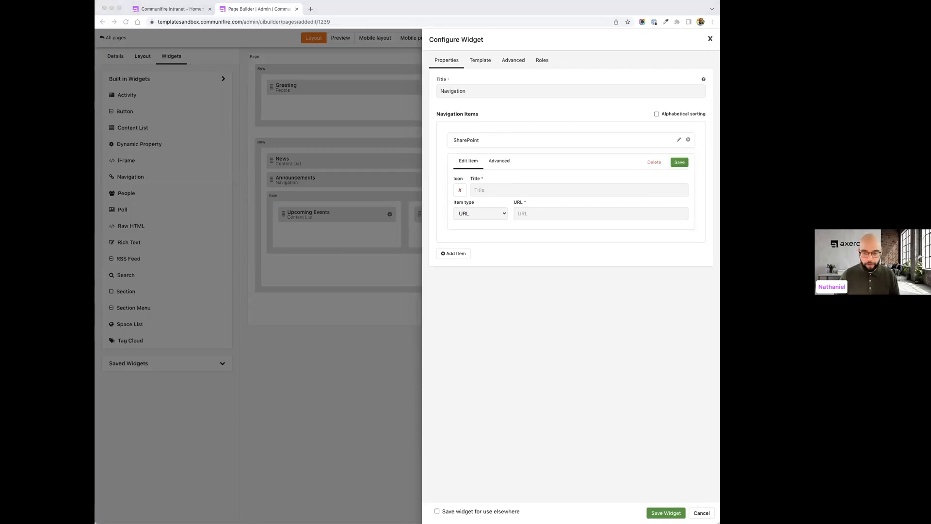
pyautogui.press('super+Tab')
pyautogui.click(550, 191)
pyautogui.write('Teams')
pyautogui.click(551, 216)
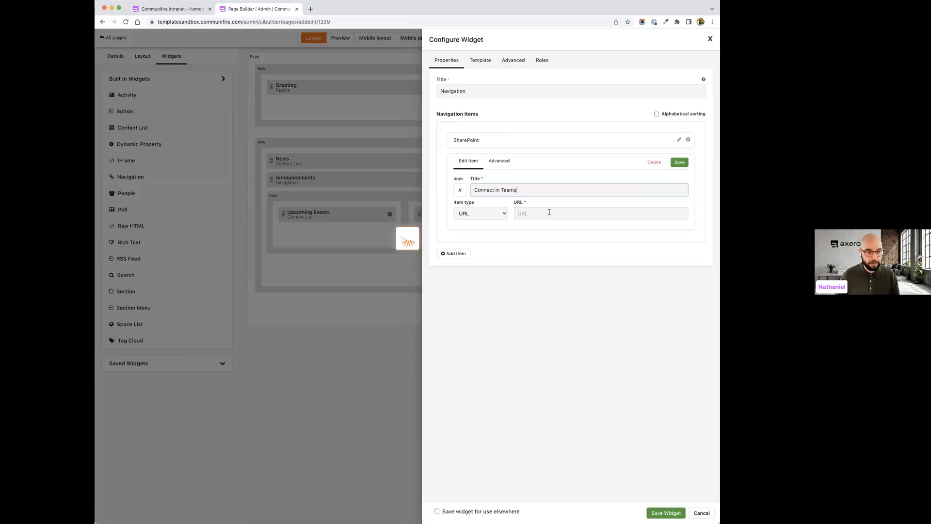
pyautogui.tripleClick(528, 191)
pyautogui.write('Teams')
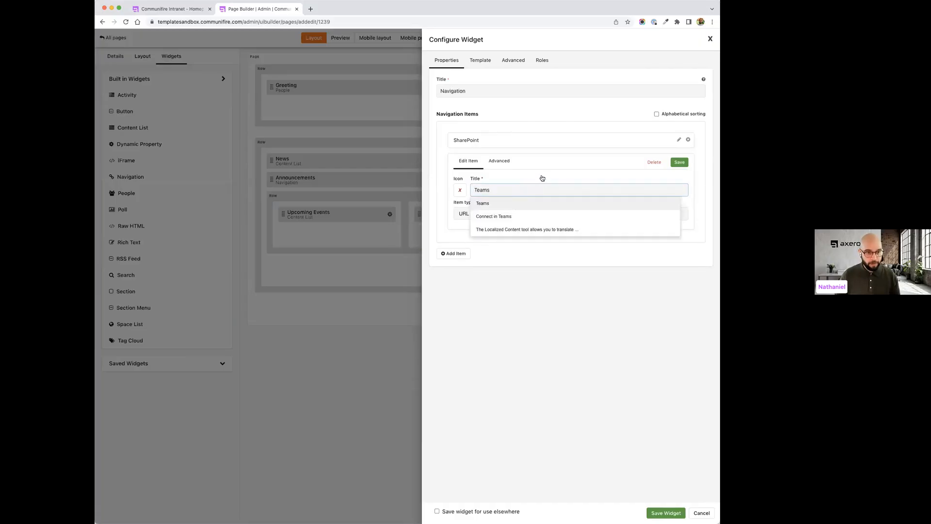
pyautogui.click(543, 180)
pyautogui.click(532, 214)
pyautogui.write('#')
# Step: Open the advanced settings of the Teams navigation item
pyautogui.click(499, 161)
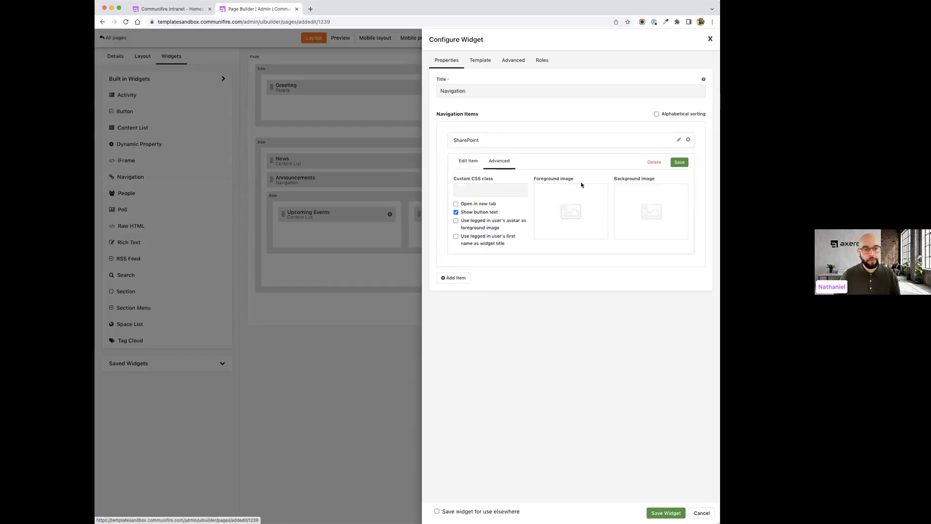
# Step: Upload the Teams logo from the computer as the Teams navigation item's foreground image, keep the full crop, and save the item
pyautogui.click(572, 196)
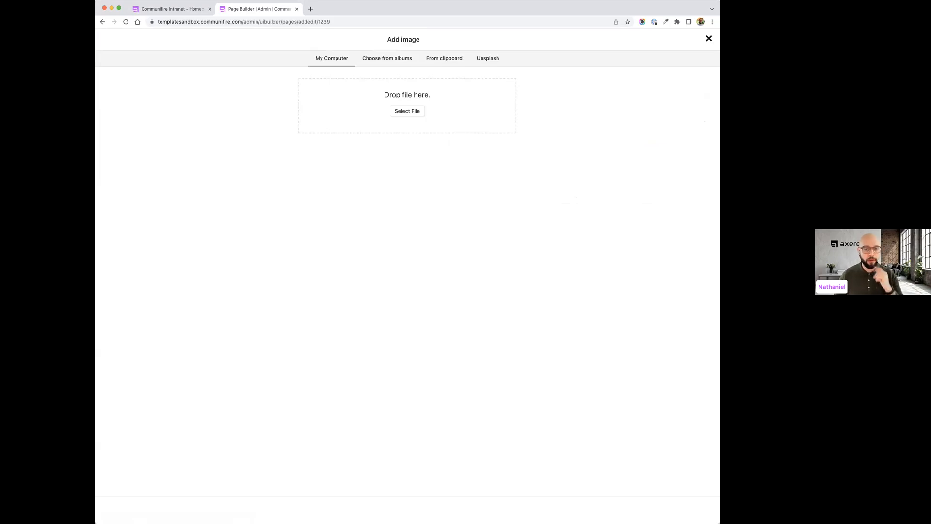
pyautogui.moveTo(393, 112); pyautogui.dragTo(397, 99)
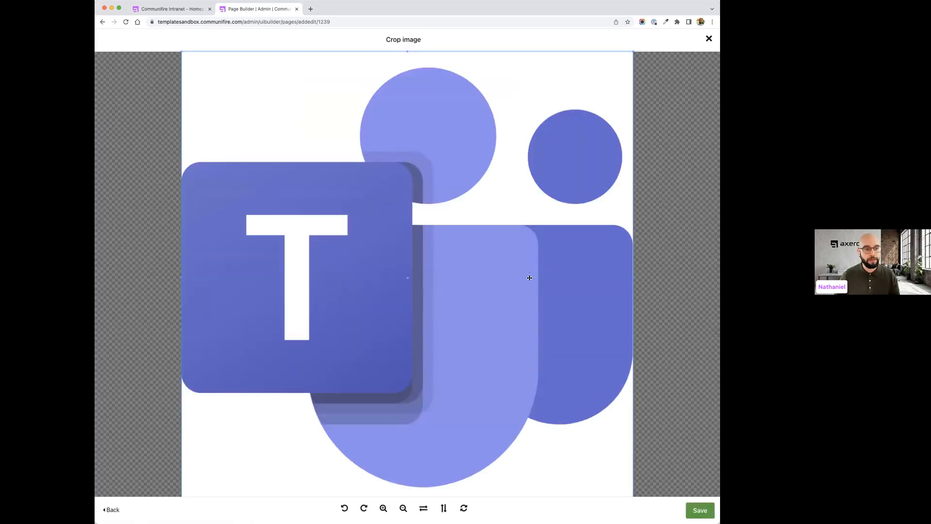
pyautogui.click(697, 510)
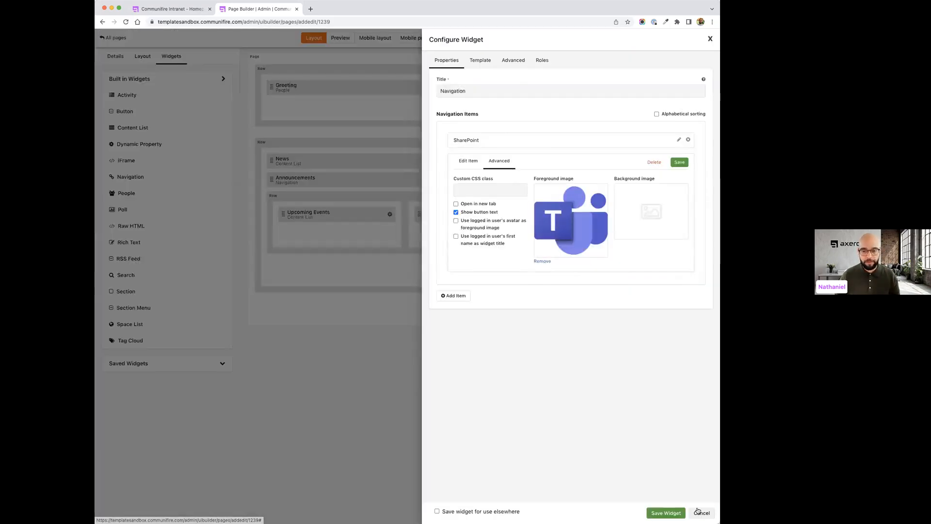
pyautogui.click(680, 162)
# Step: Add a navigation item titled "Office 365" with the URL "#" and set it to open in a new tab
pyautogui.click(456, 191)
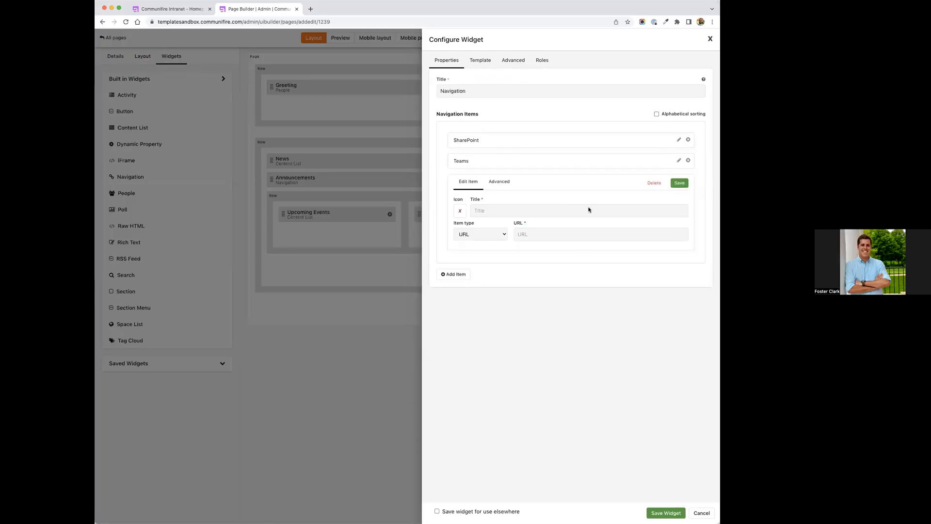
pyautogui.click(561, 214)
pyautogui.write('Office 365')
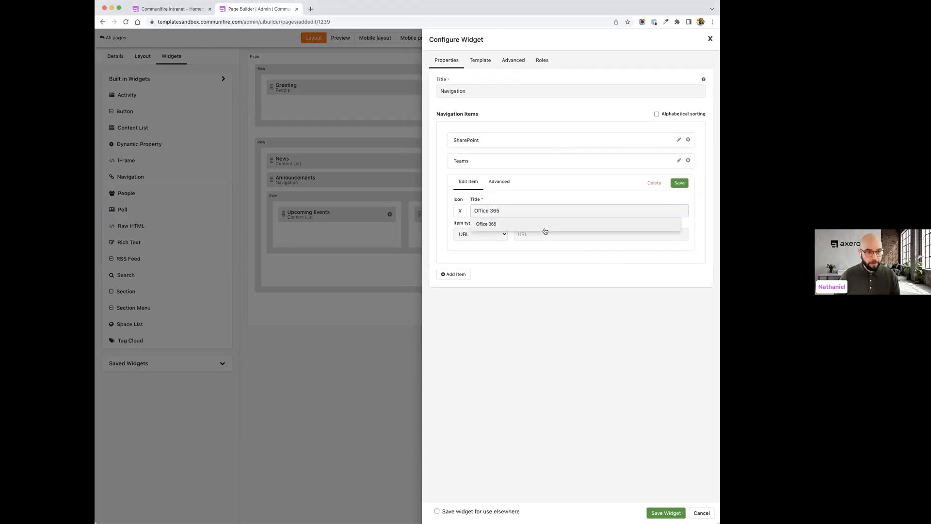
pyautogui.click(529, 244)
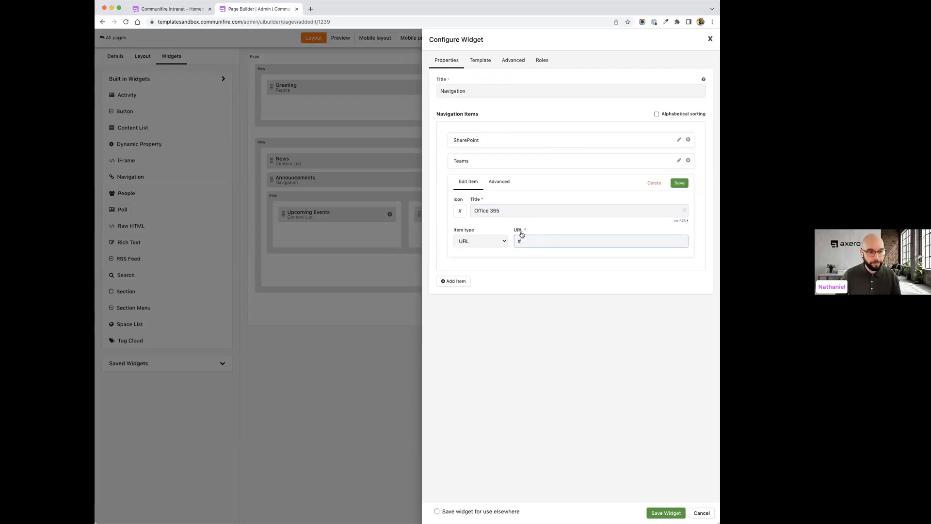
pyautogui.click(499, 182)
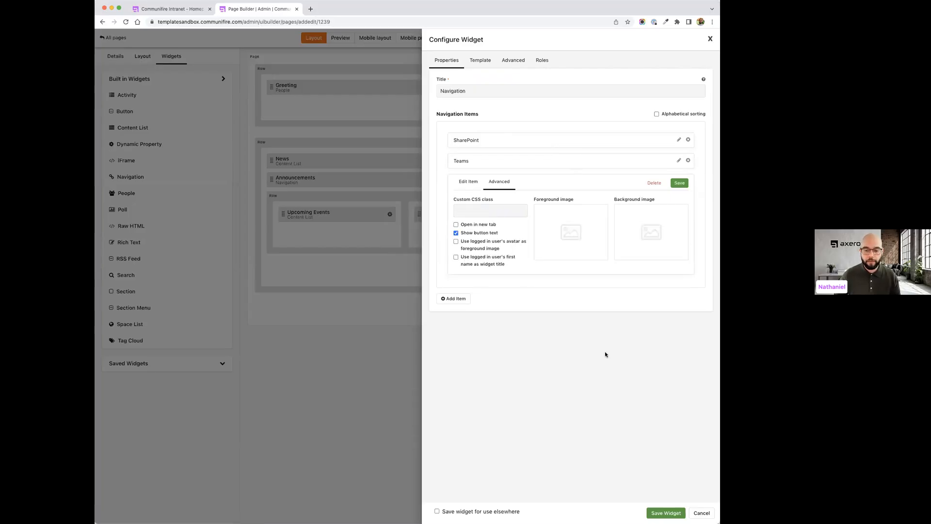
pyautogui.click(487, 225)
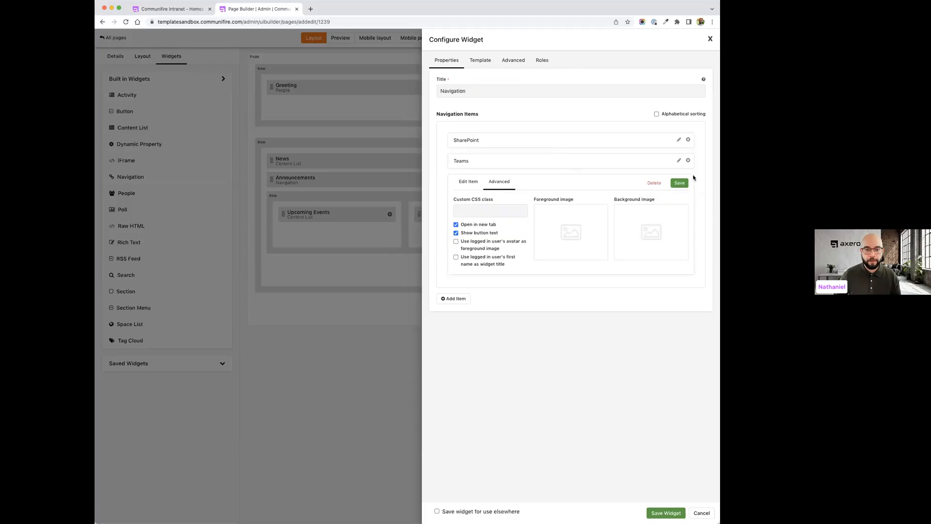
# Step: Upload the Office logo from the computer as the Office 365 item's foreground image and save the item
pyautogui.click(582, 219)
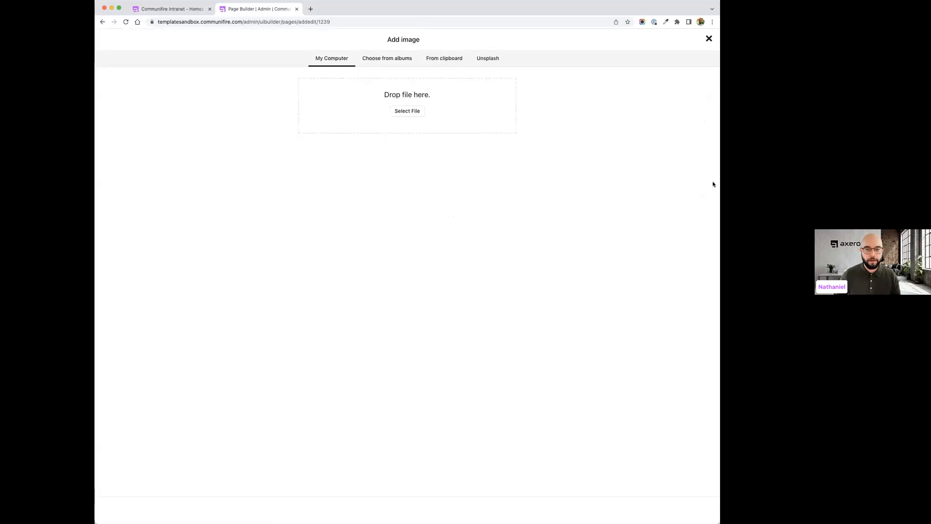
pyautogui.moveTo(443, 141); pyautogui.dragTo(430, 110)
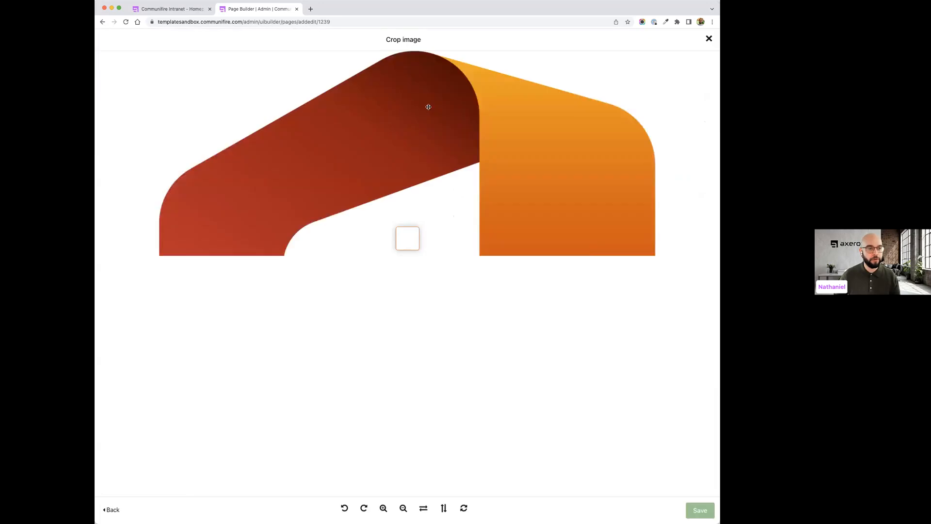
pyautogui.click(699, 509)
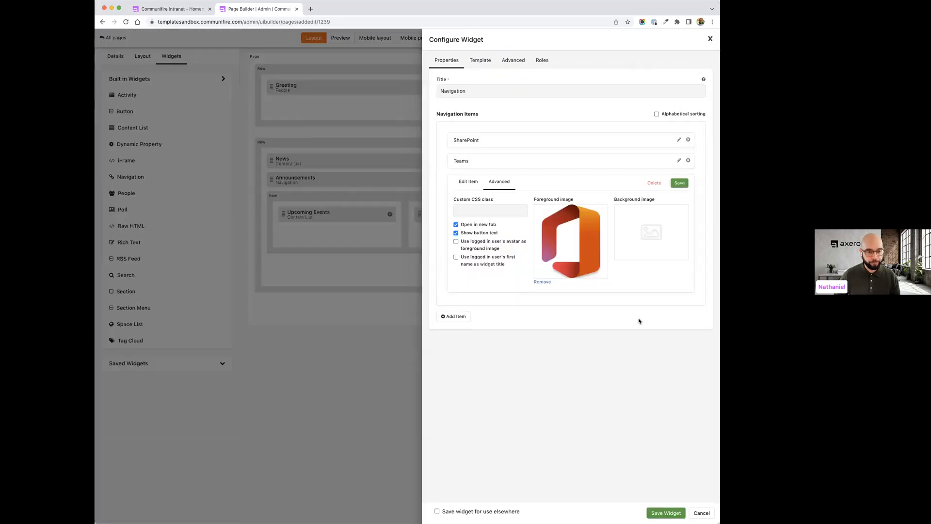
pyautogui.click(683, 183)
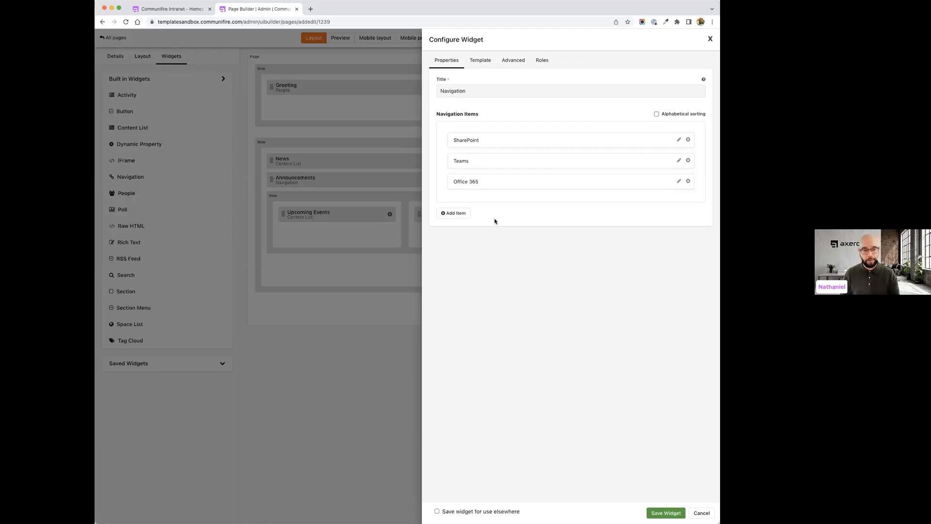
# Step: Add another navigation item titled "Google Drive" with the URL "#"
pyautogui.click(461, 216)
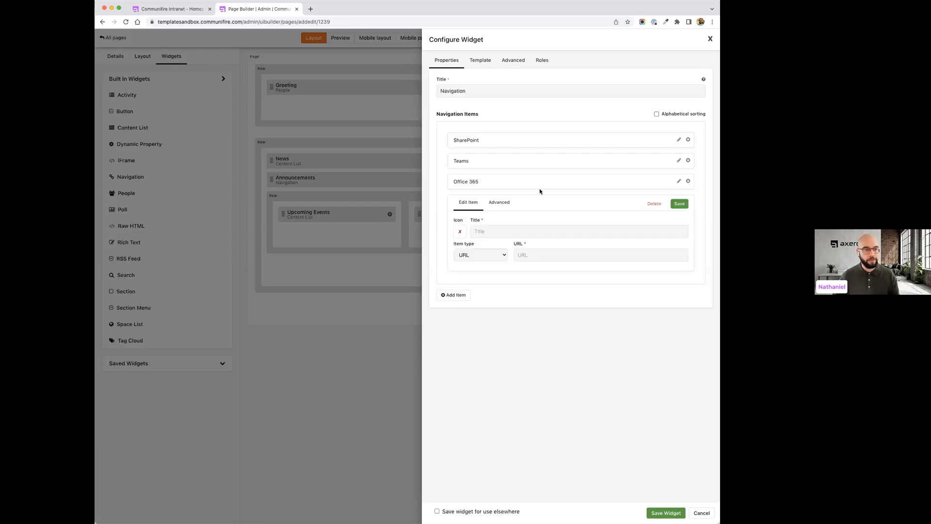
pyautogui.click(513, 231)
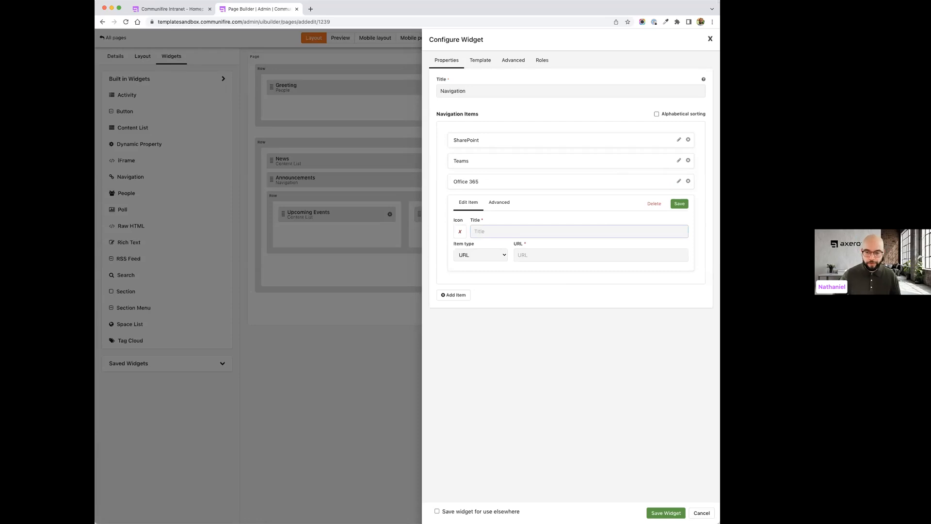
pyautogui.press('super+Tab')
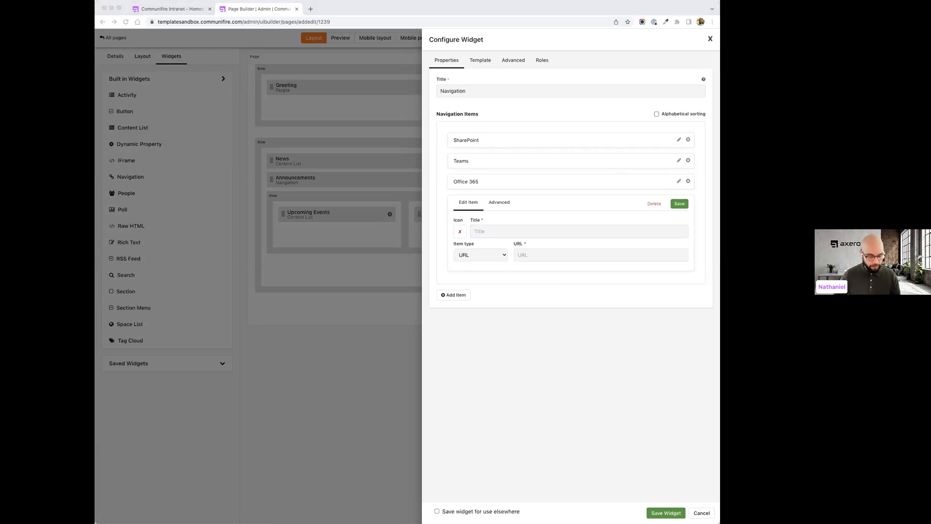
pyautogui.press('super+Tab')
pyautogui.write('Google Drive')
pyautogui.press('Tab')
pyautogui.write('#')
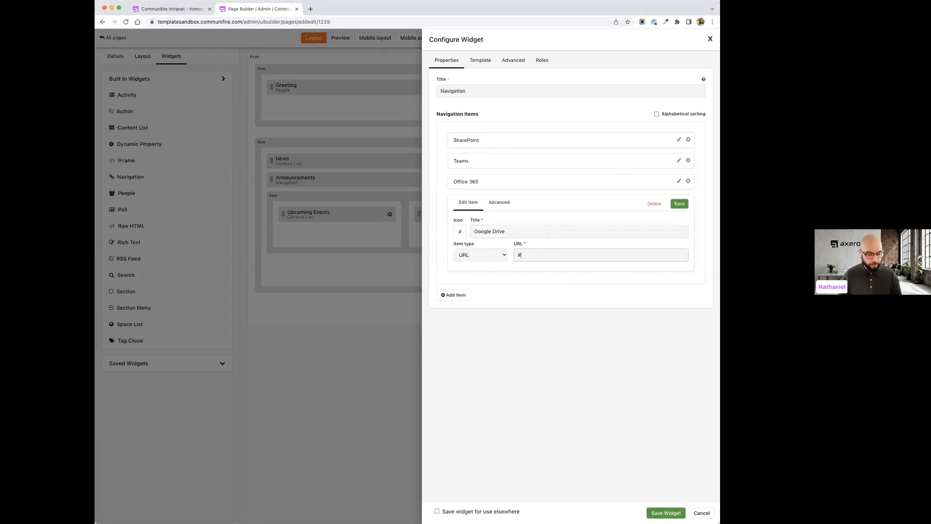
# Step: Set the Google Drive item to open in a new tab, upload the Google Drive logo as its foreground image, and save the item
pyautogui.click(502, 205)
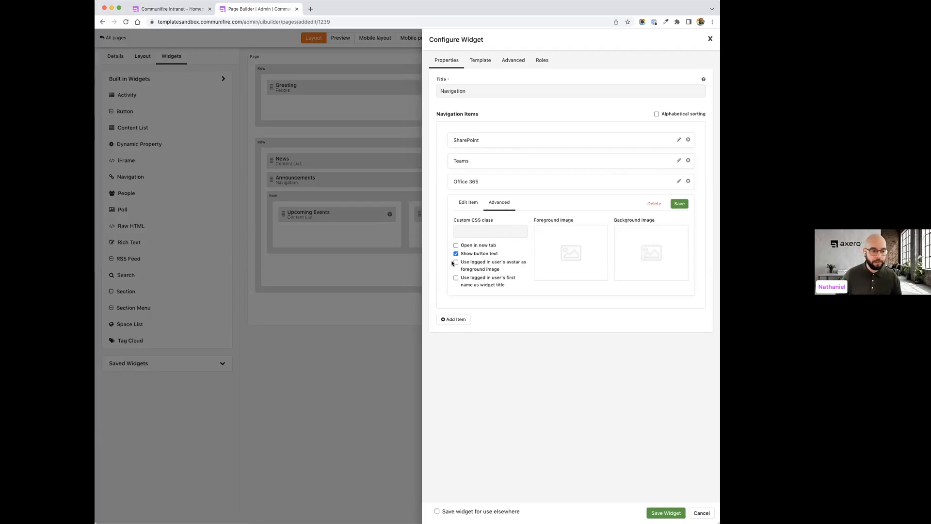
pyautogui.click(561, 257)
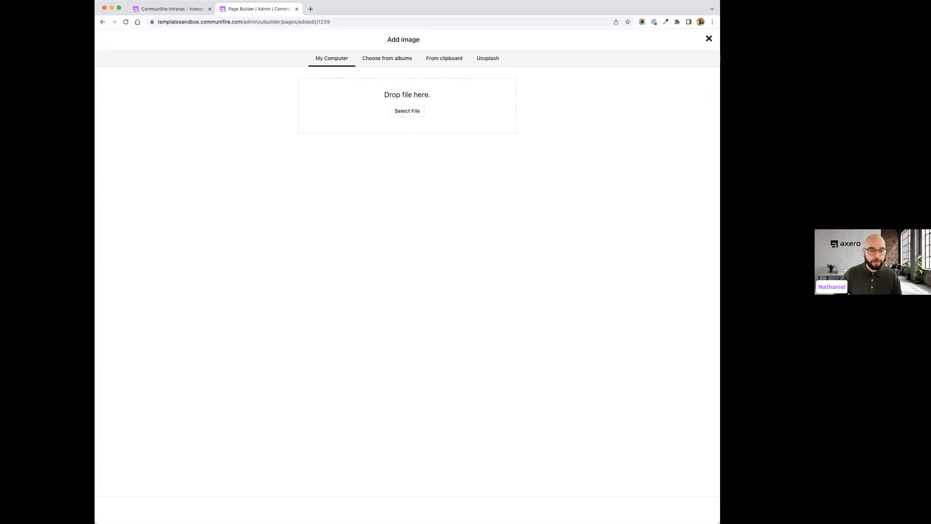
pyautogui.moveTo(508, 80); pyautogui.dragTo(504, 93)
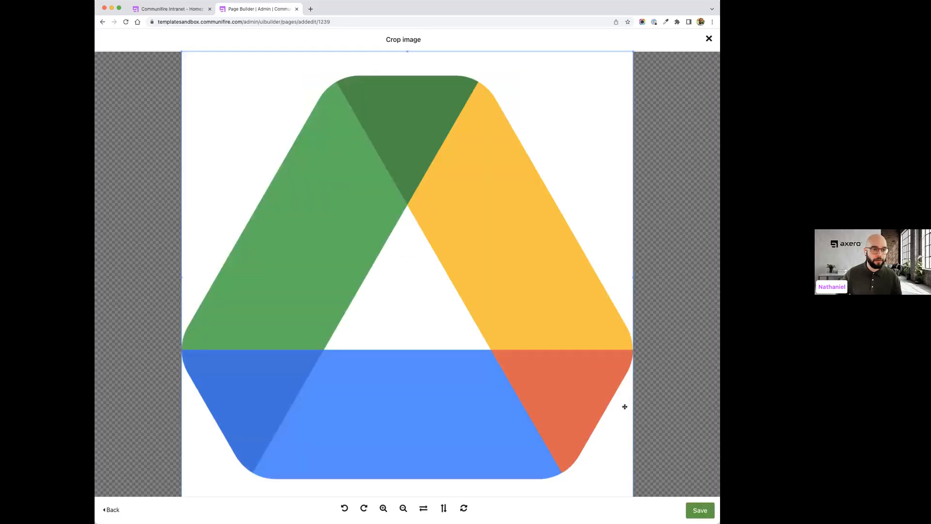
pyautogui.click(700, 510)
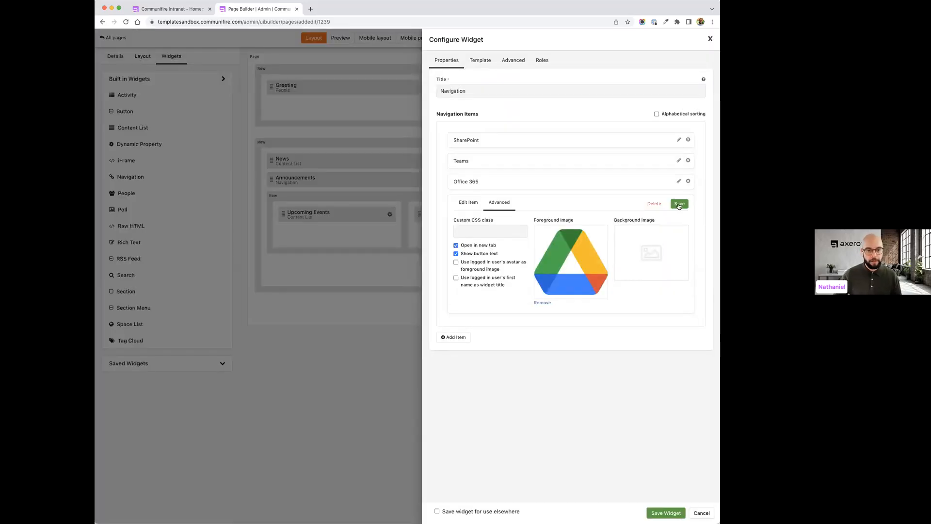
pyautogui.click(679, 202)
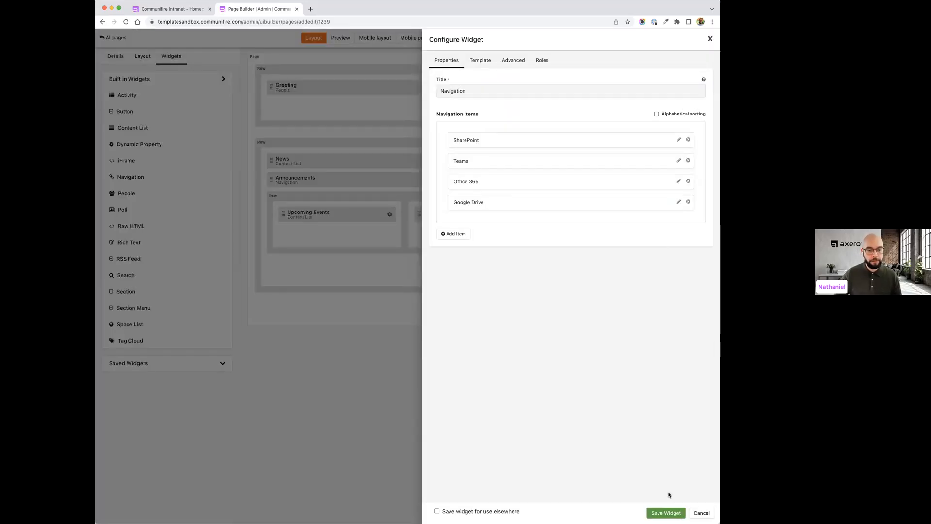
# Step: Save the Navigation widget and publish the page changes
pyautogui.click(666, 513)
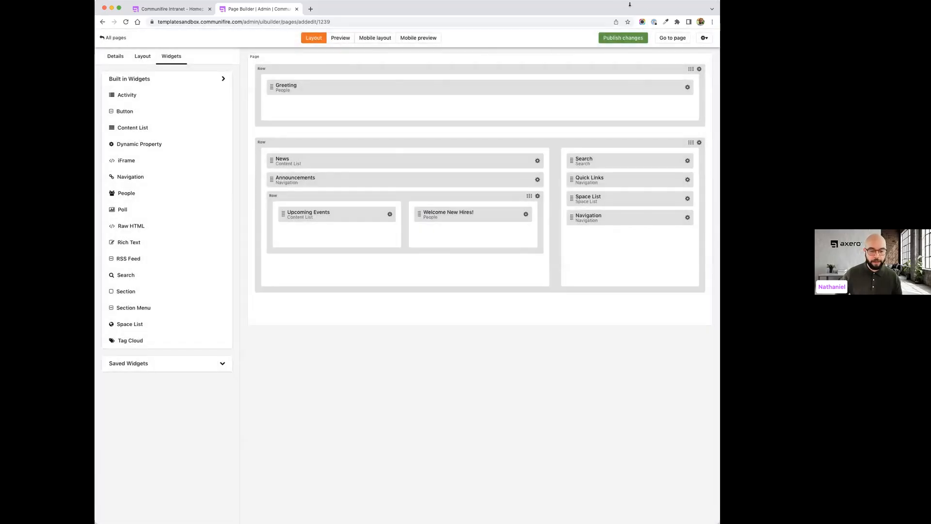
pyautogui.click(622, 40)
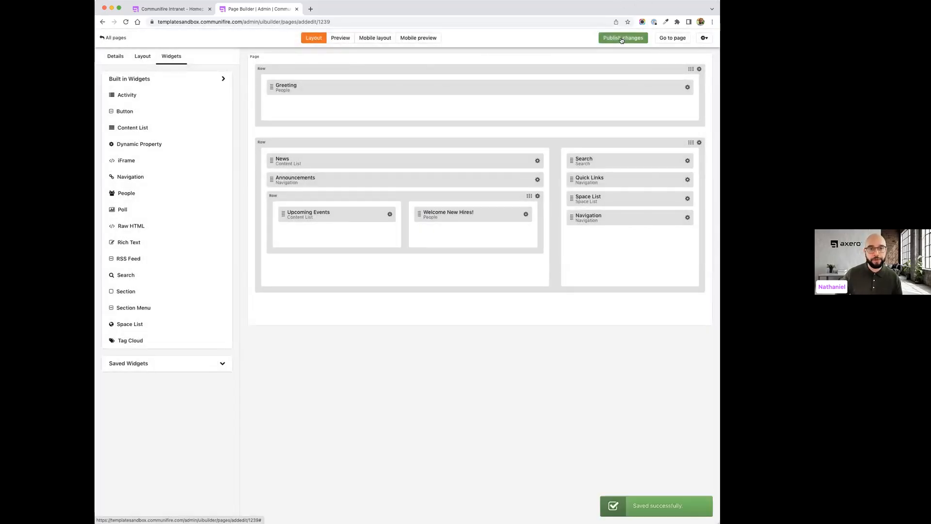
# Step: View the published homepage and compare its Navigation widget with the Launch Pad on the example homepage
pyautogui.click(672, 38)
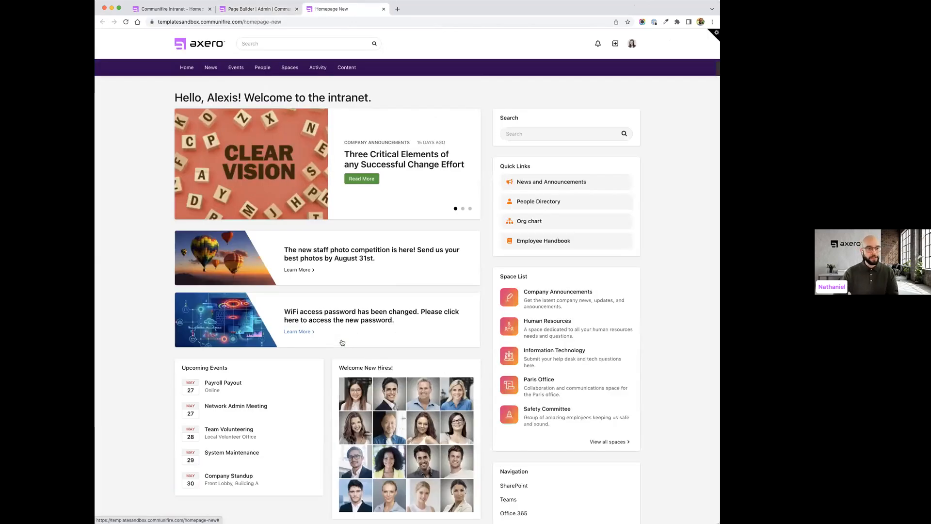
pyautogui.scroll(-4, 342, 343)
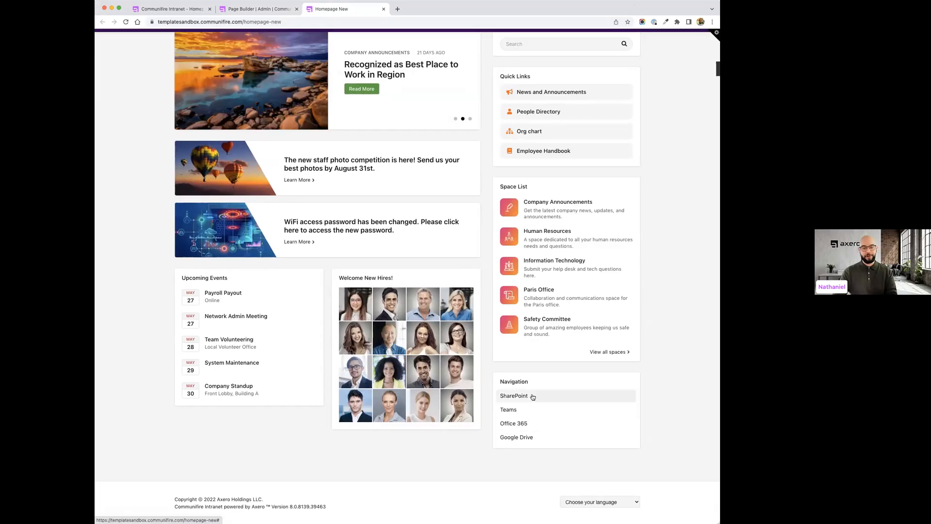
pyautogui.click(171, 9)
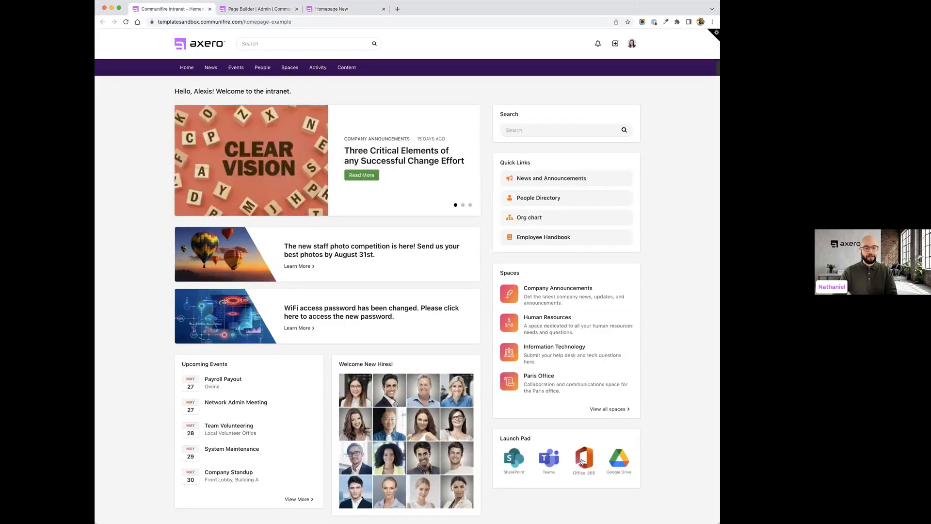
pyautogui.click(322, 10)
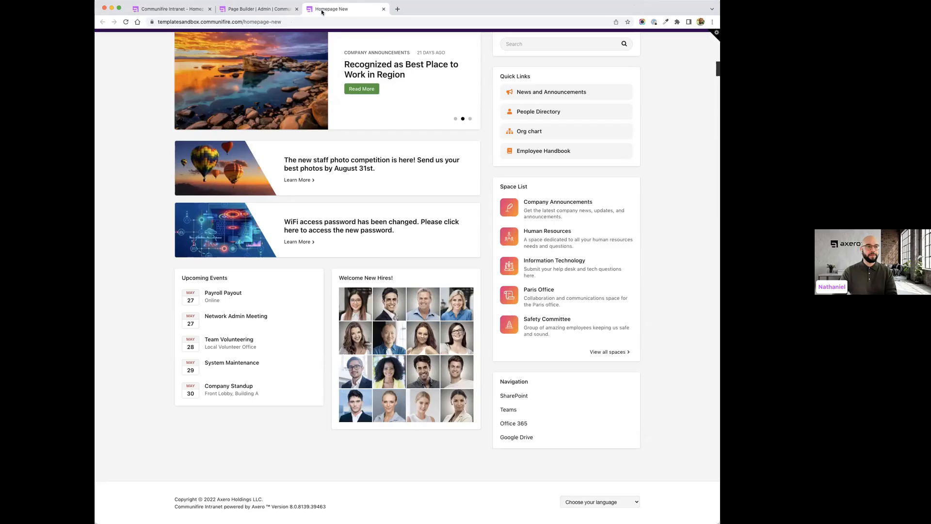
# Step: Reopen the published new homepage from the page builder and close the page builder
pyautogui.click(383, 9)
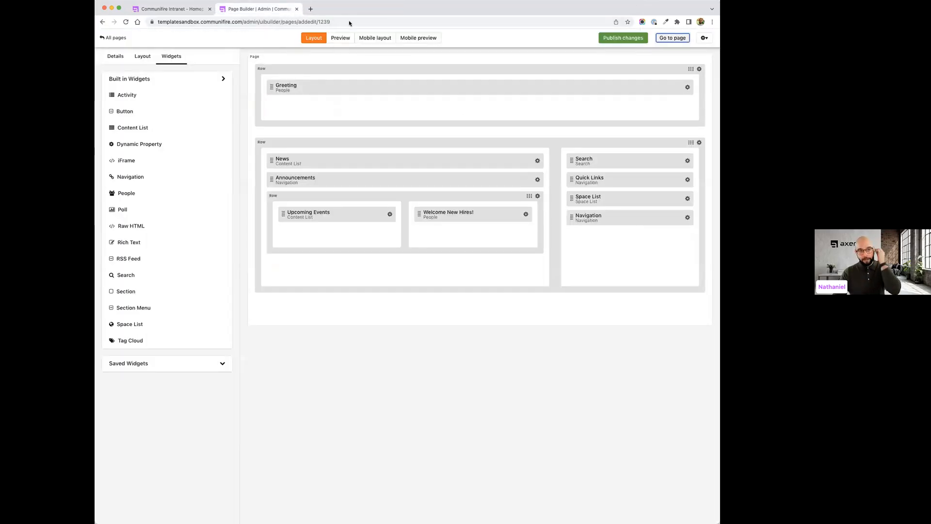
pyautogui.click(672, 38)
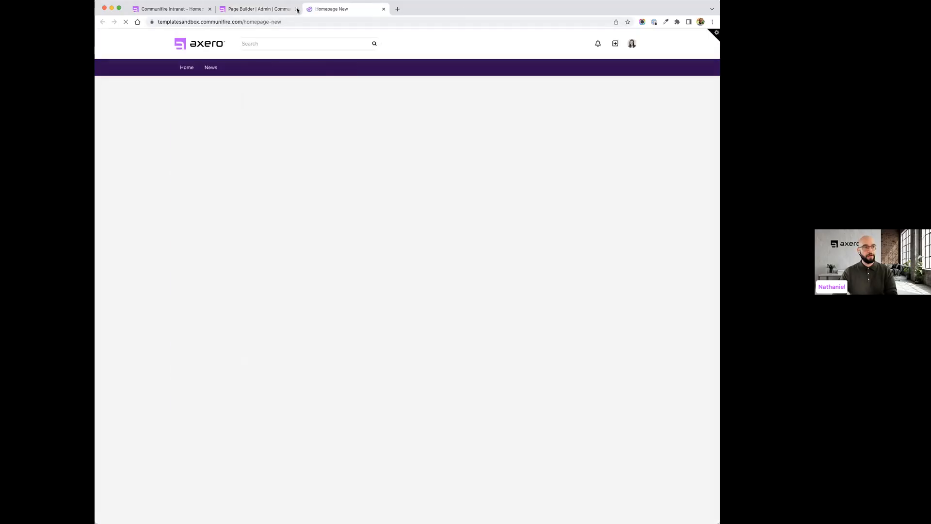
pyautogui.click(297, 9)
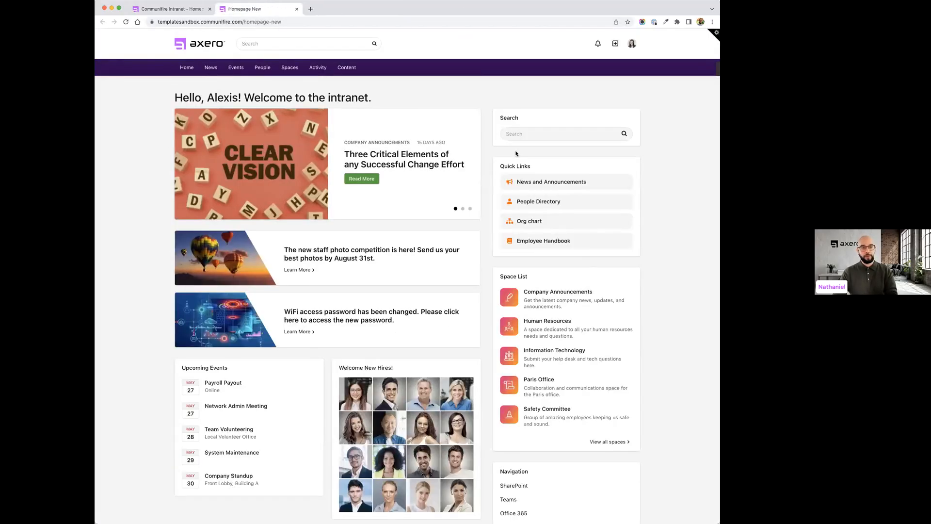
# Step: Compare the example homepage's full layout with the new homepage from the greeting down to the Navigation widget
pyautogui.click(167, 11)
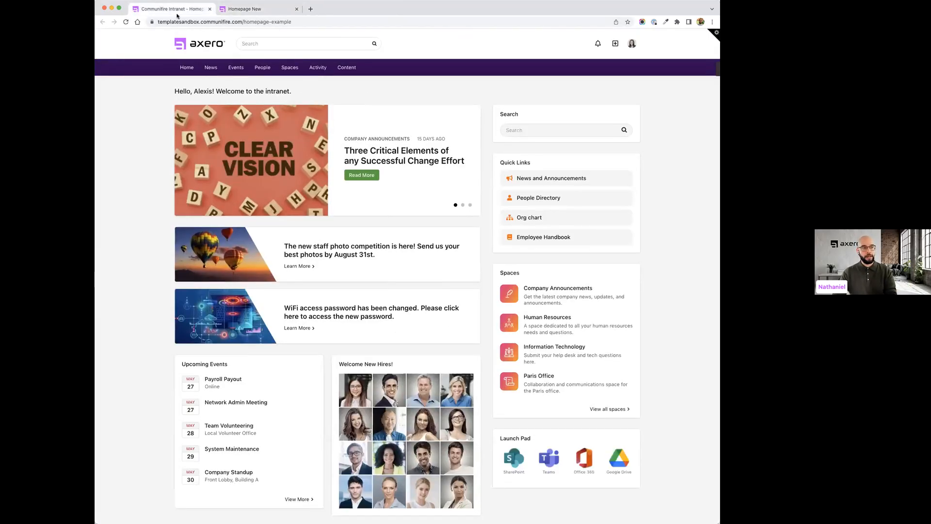
pyautogui.scroll(-2, 553, 362)
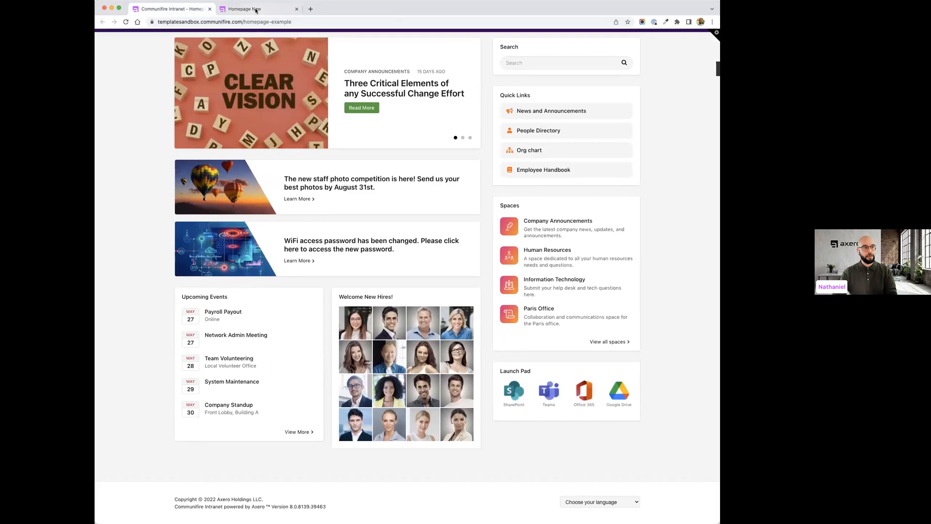
pyautogui.click(256, 10)
pyautogui.scroll(-2, 688, 125)
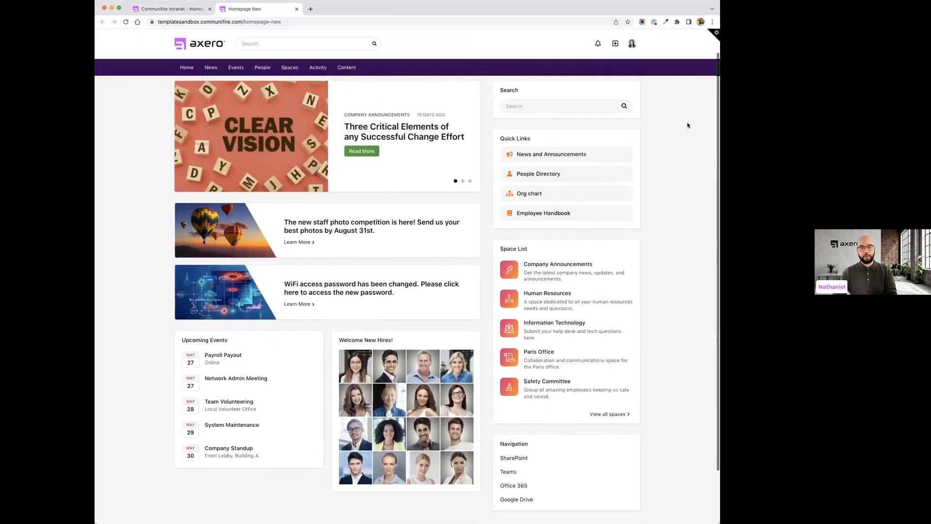
pyautogui.scroll(2, 690, 121)
pyautogui.scroll(-2, 691, 121)
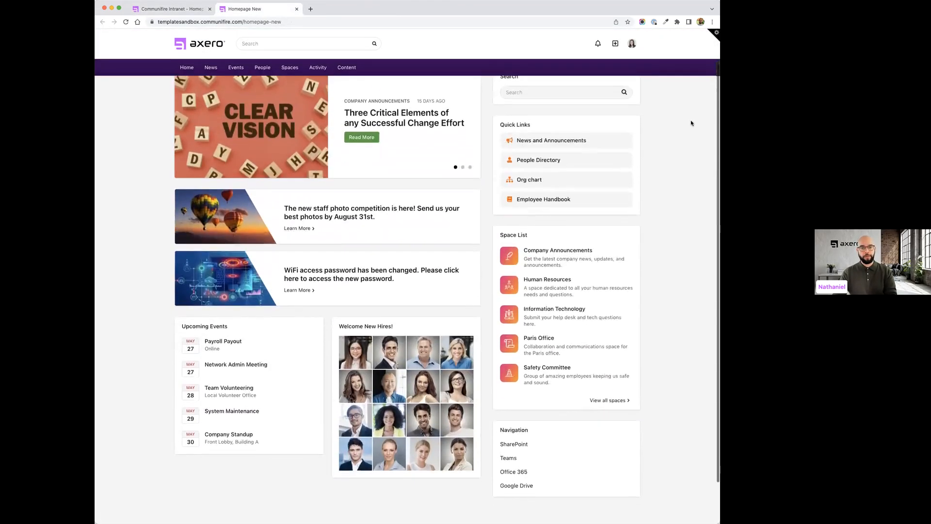
pyautogui.scroll(-2, 690, 121)
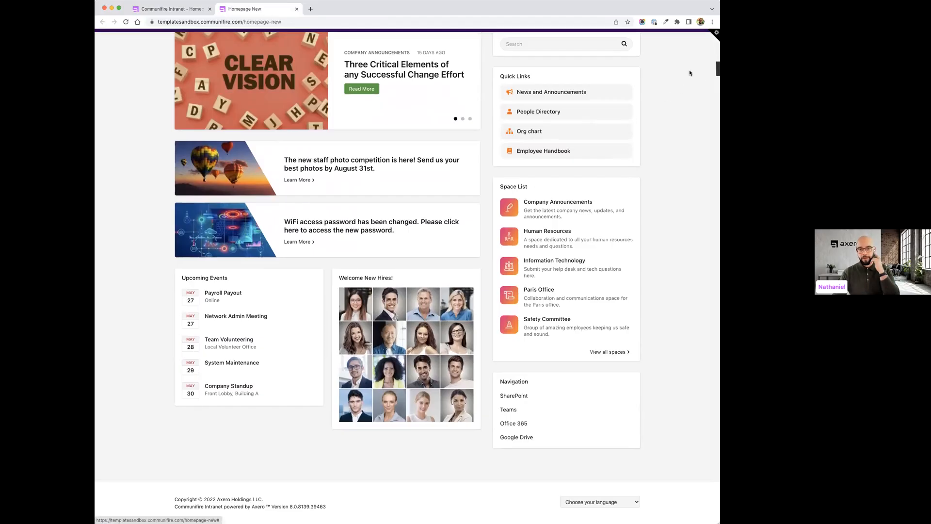
pyautogui.moveTo(713, 69)
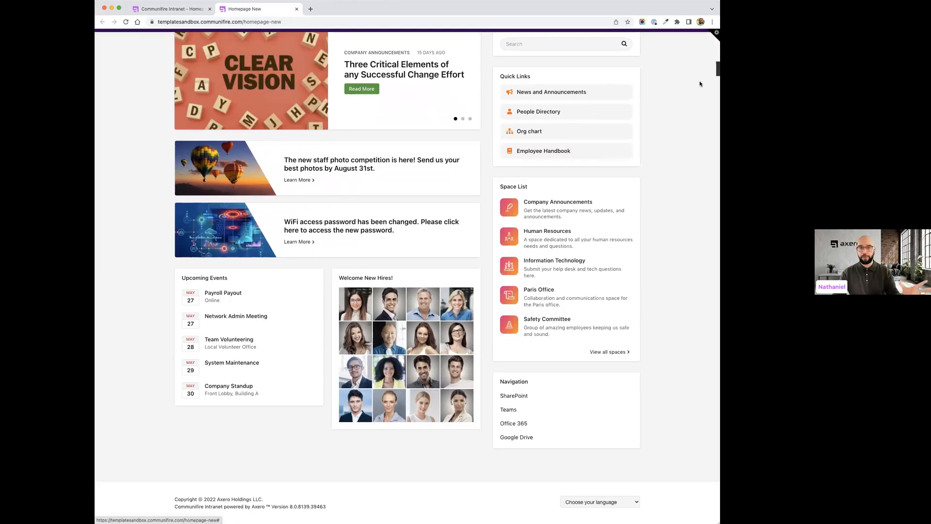
pyautogui.click(716, 33)
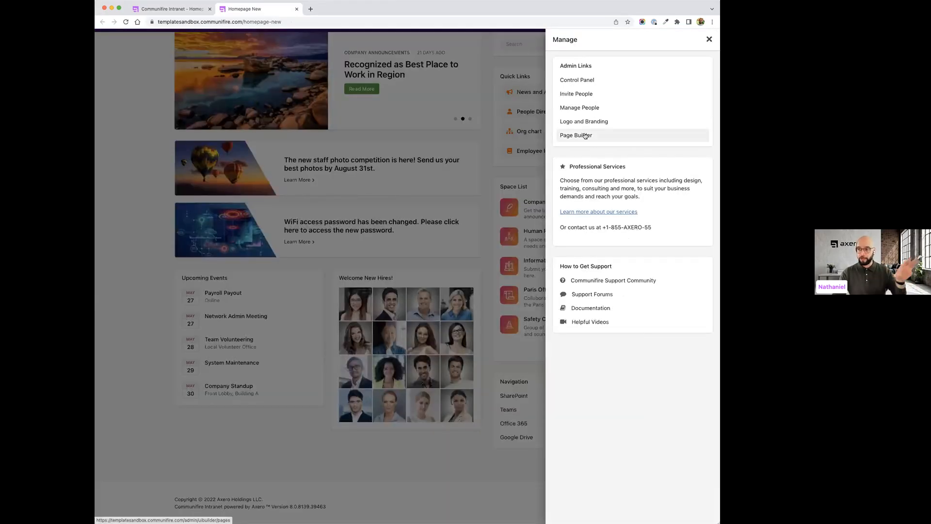
pyautogui.click(464, 197)
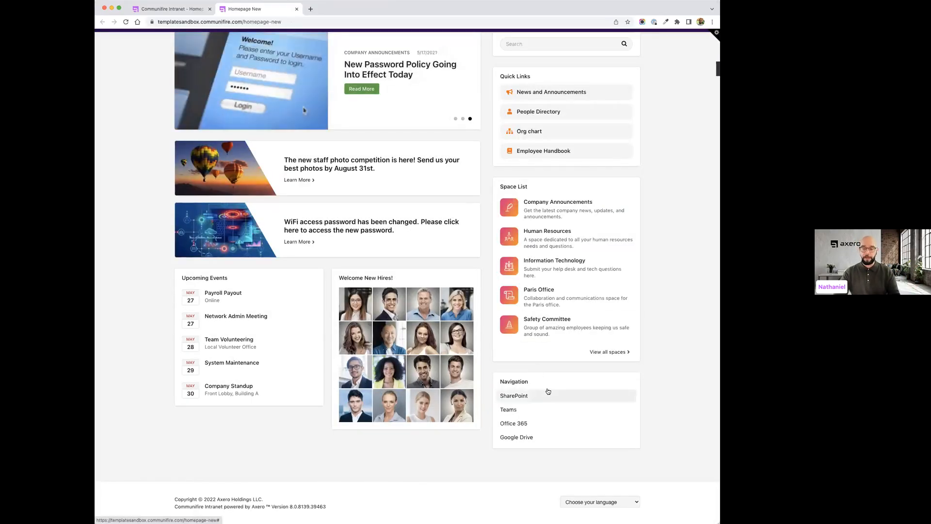
# Step: Edit the new homepage, switch its Navigation widget to the Launch Pad 1 template, and save and publish the change
pyautogui.click(712, 69)
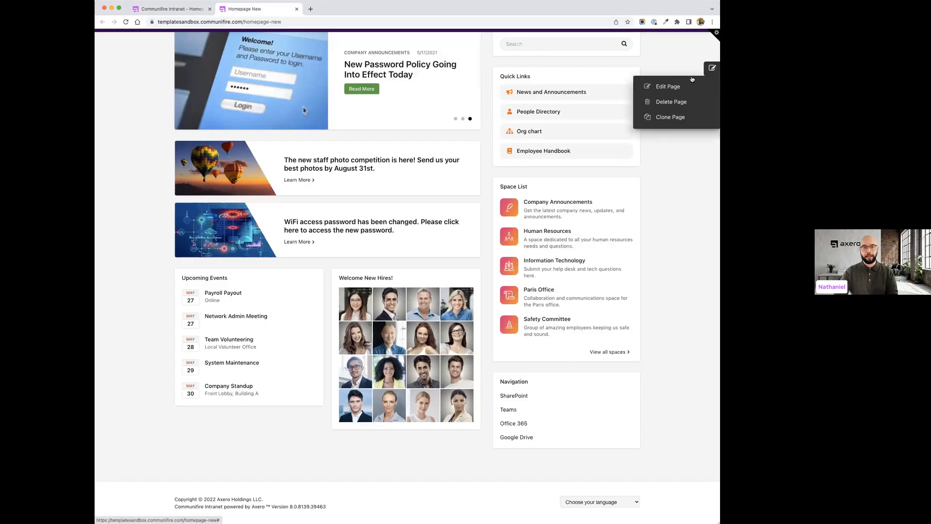
pyautogui.click(678, 86)
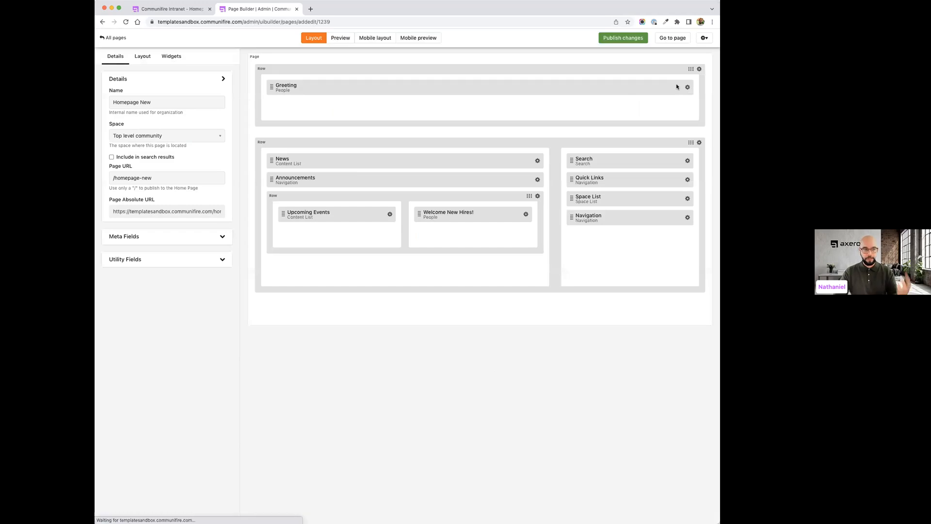
pyautogui.click(687, 217)
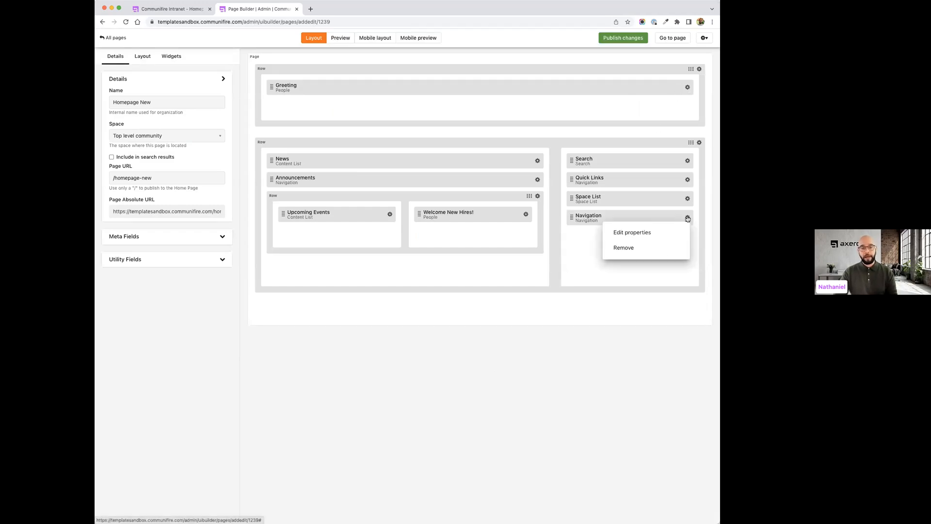
pyautogui.click(620, 233)
pyautogui.click(482, 64)
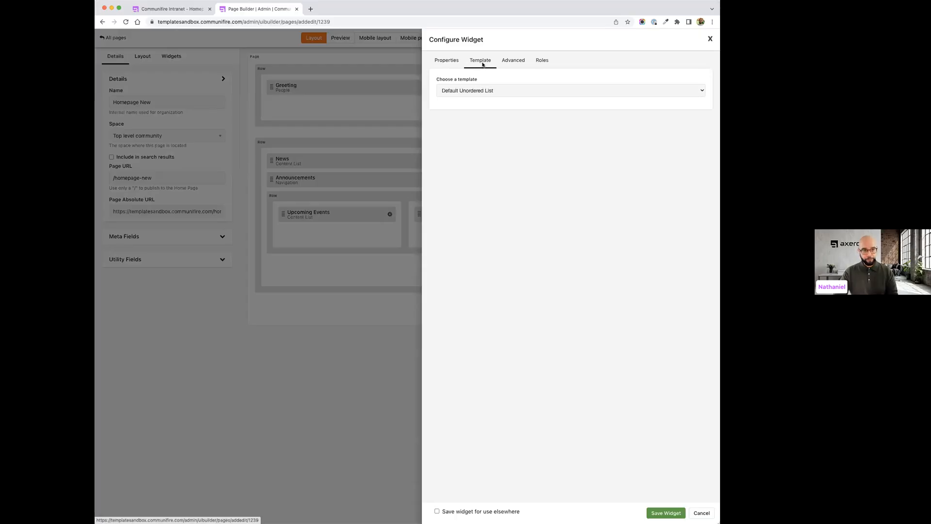
pyautogui.click(477, 90)
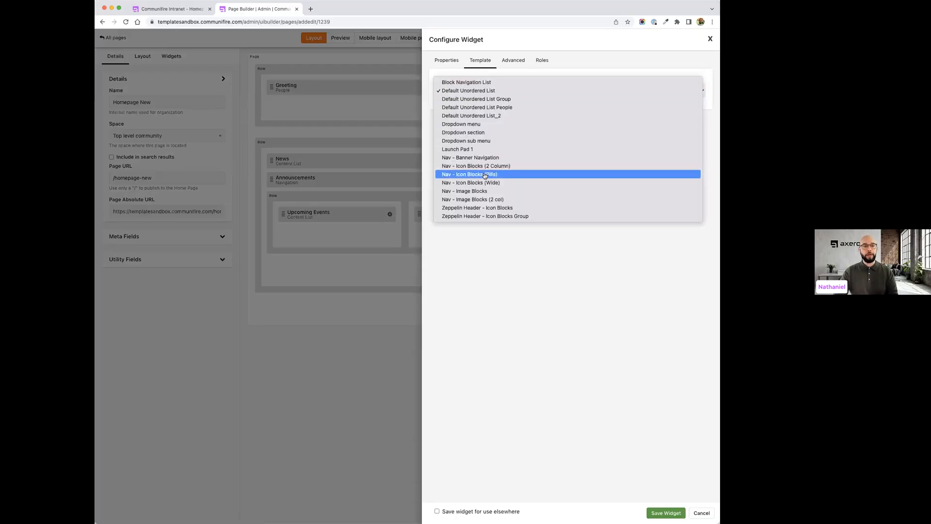
pyautogui.click(480, 149)
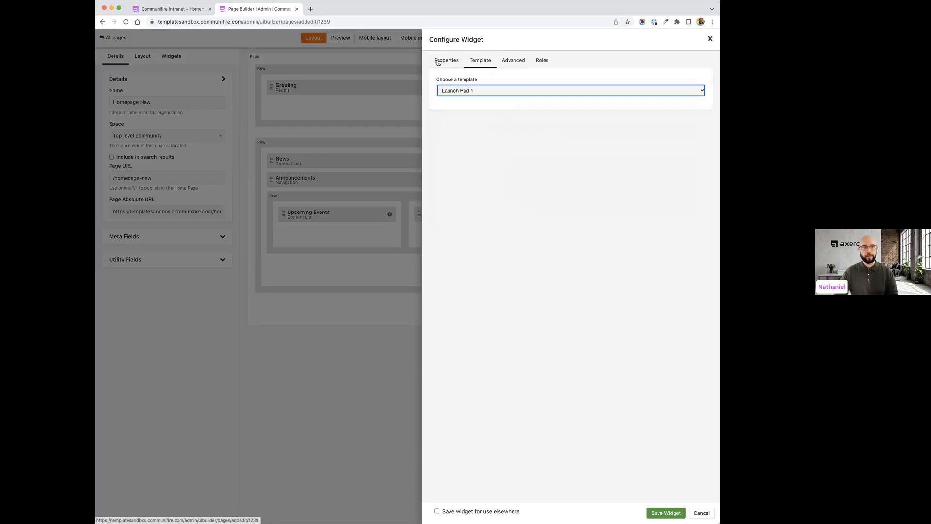
pyautogui.click(660, 512)
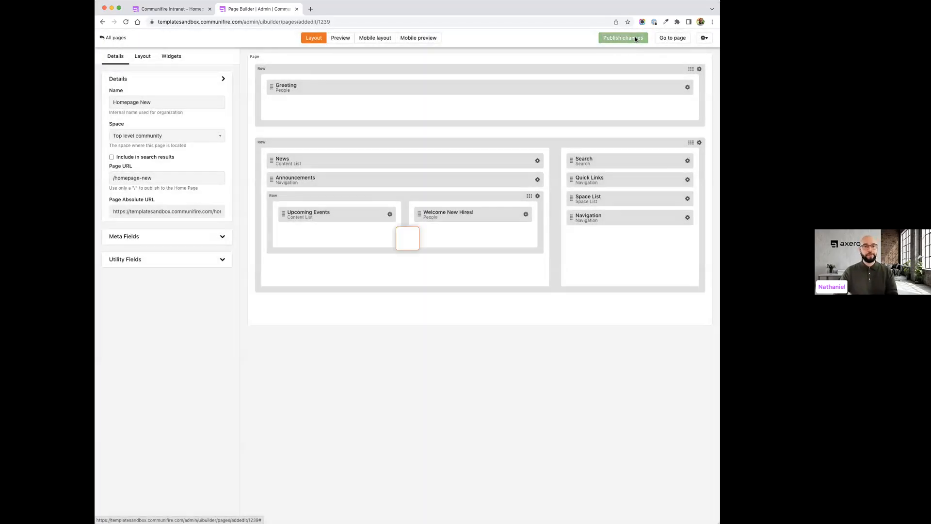
# Step: Go to the published new homepage and review its full layout from the greeting down to the Navigation icons
pyautogui.click(673, 38)
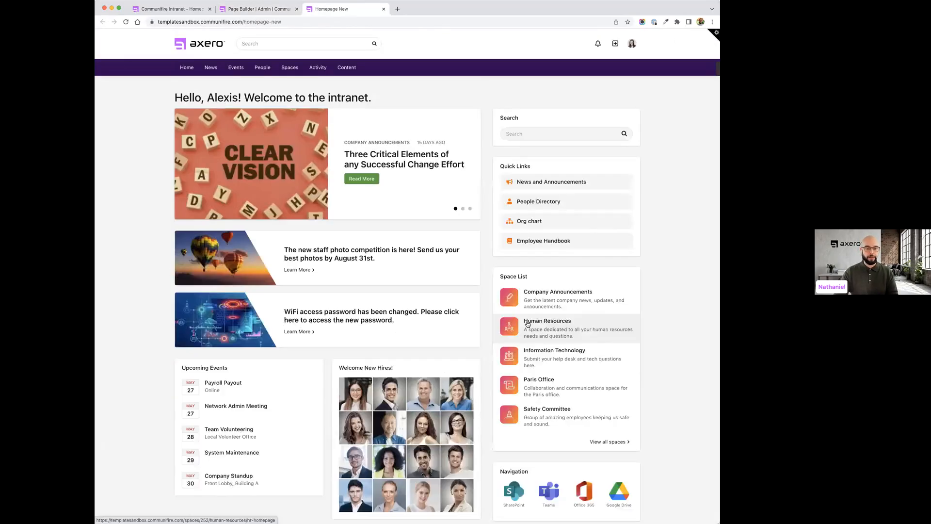
pyautogui.scroll(-3, 570, 450)
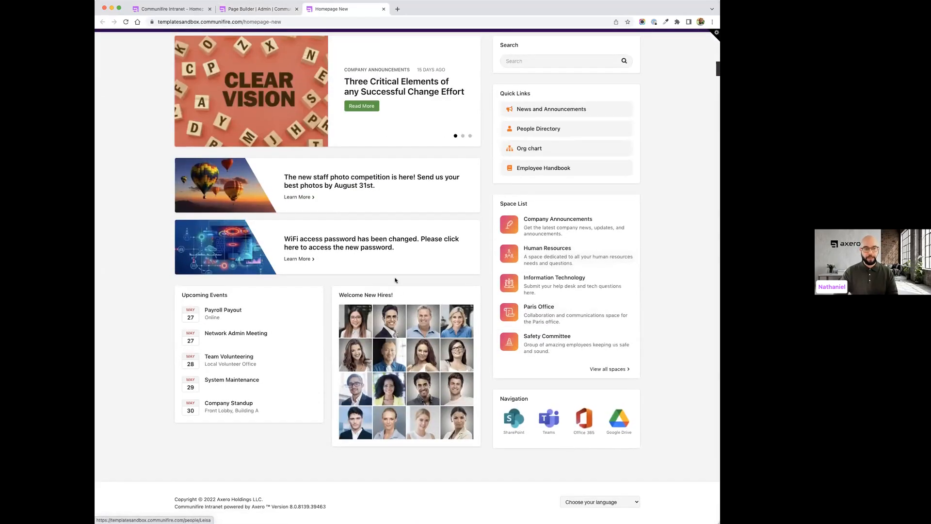
pyautogui.scroll(2, 395, 279)
pyautogui.scroll(1, 396, 281)
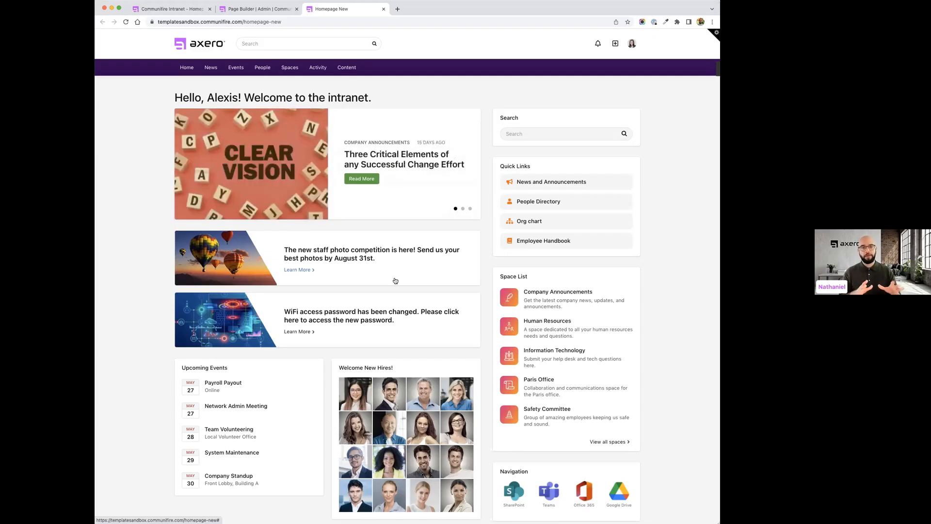
pyautogui.scroll(-3, 466, 280)
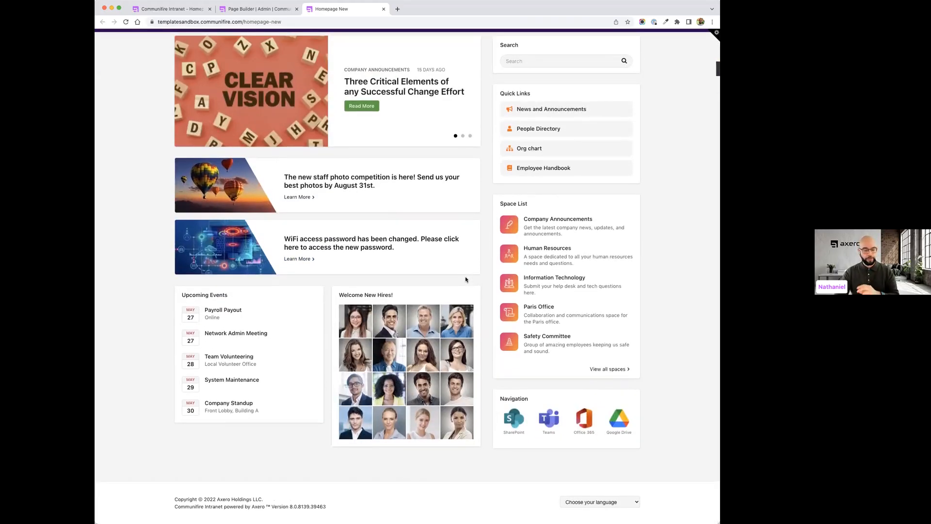
pyautogui.scroll(3, 466, 280)
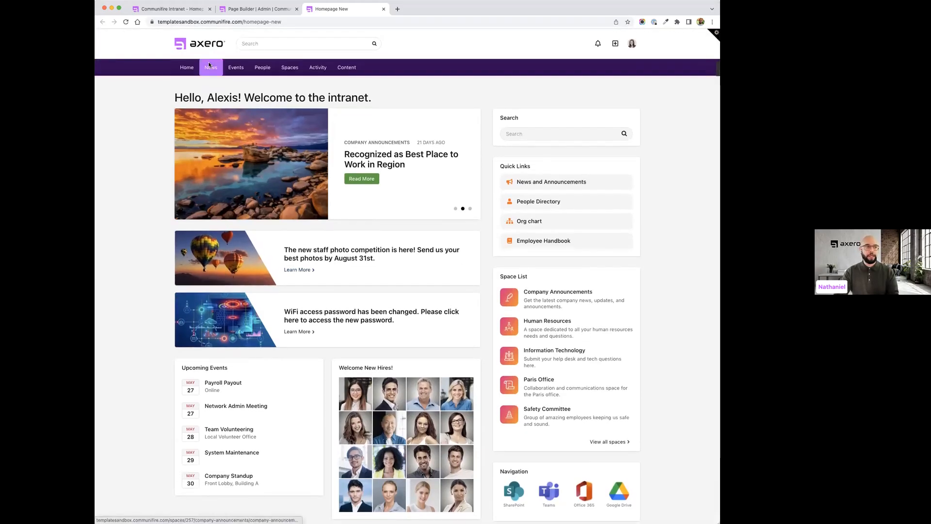
# Step: Open the site's current default homepage and look through its content for comparison with the new one
pyautogui.click(202, 45)
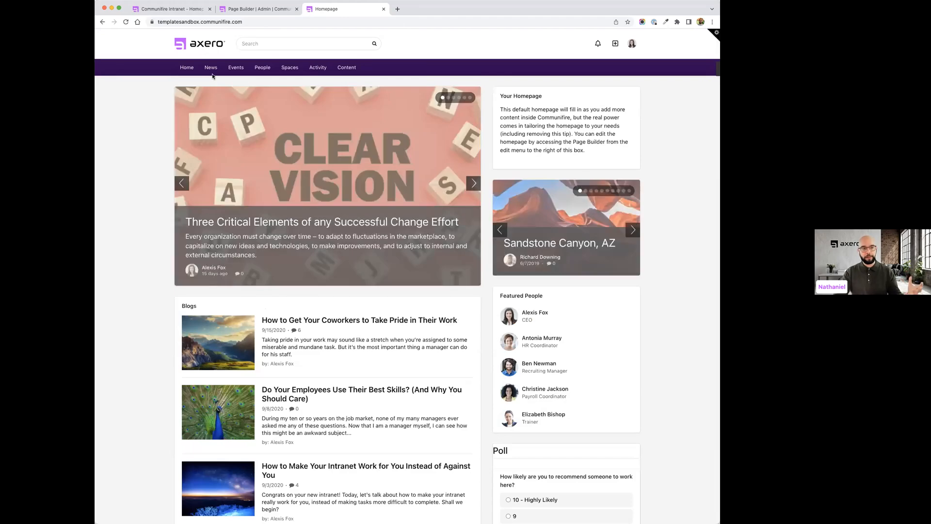
pyautogui.scroll(-15, 268, 295)
pyautogui.scroll(-10, 268, 296)
pyautogui.scroll(20, 268, 295)
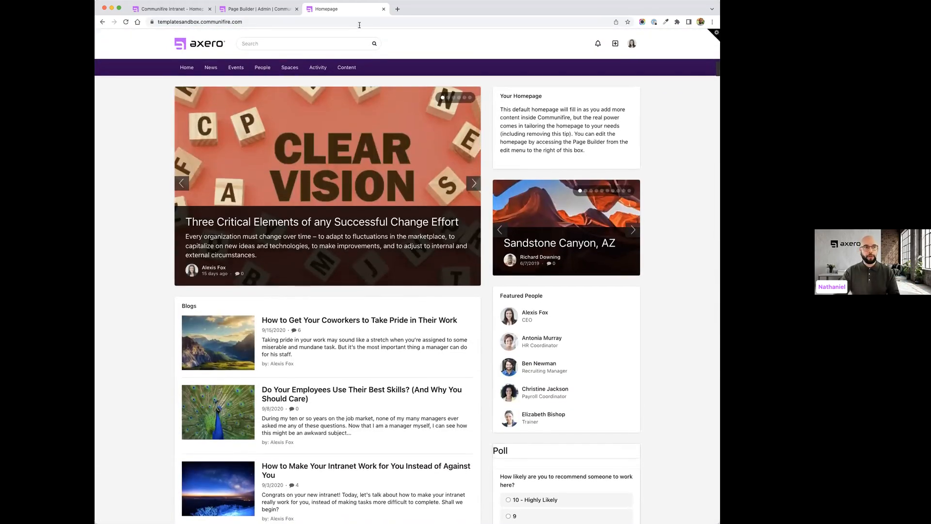
pyautogui.click(216, 46)
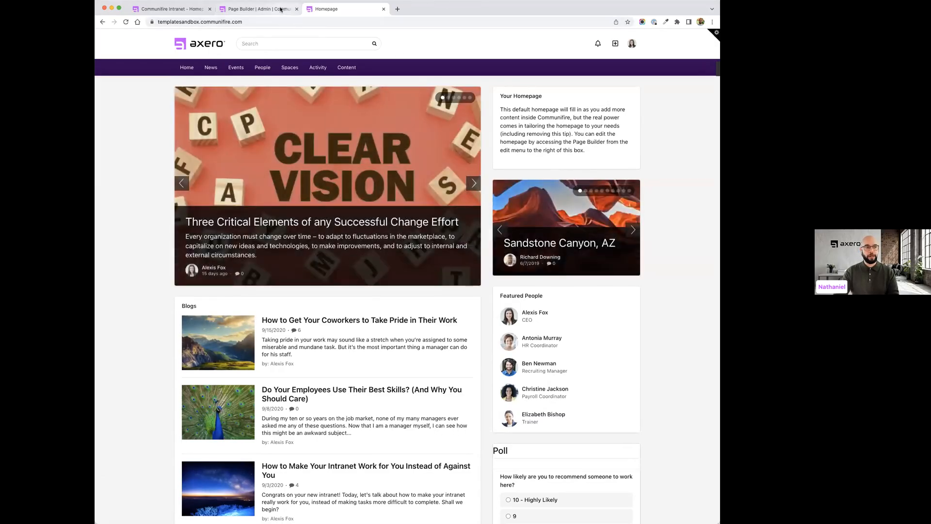
# Step: Reopen the published new homepage from the page builder and bring up the Manage options
pyautogui.click(260, 8)
pyautogui.click(672, 38)
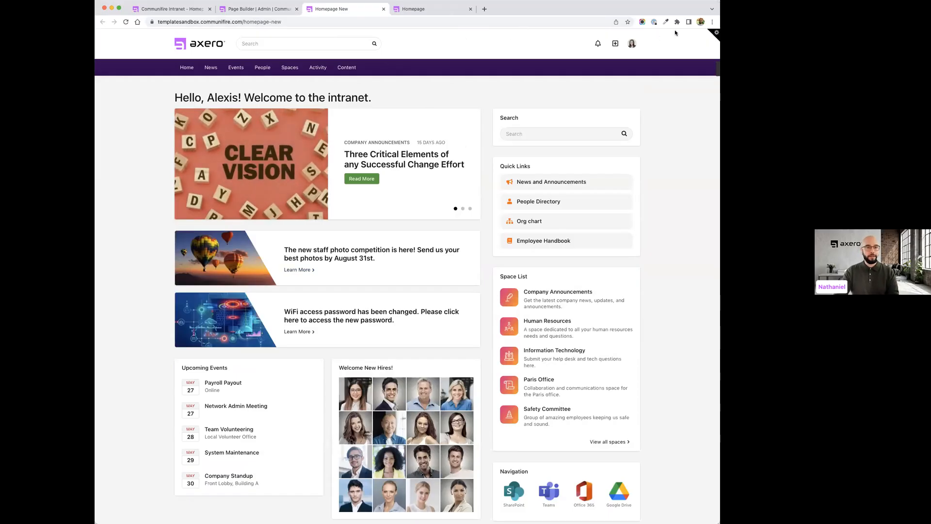
pyautogui.click(716, 33)
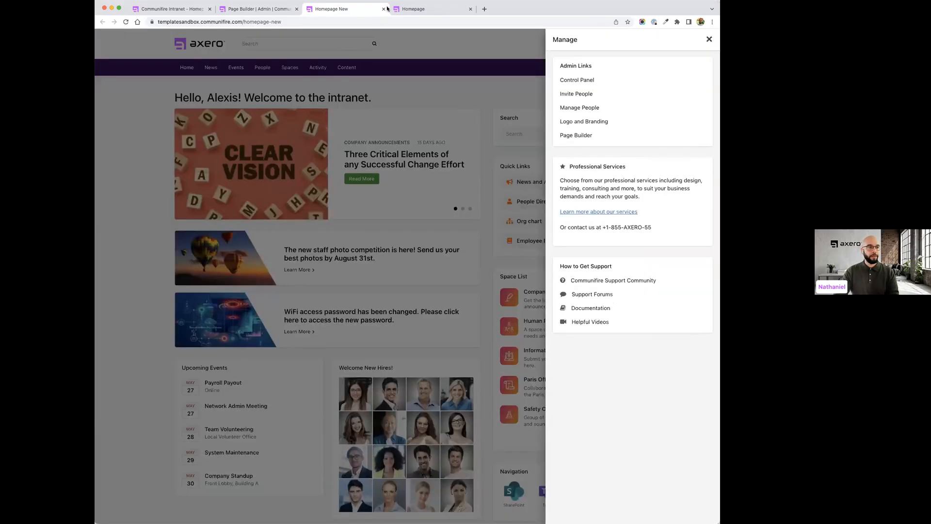
# Step: Close all browser tabs except the new homepage and open the Page Builder's list of pages
pyautogui.click(412, 9)
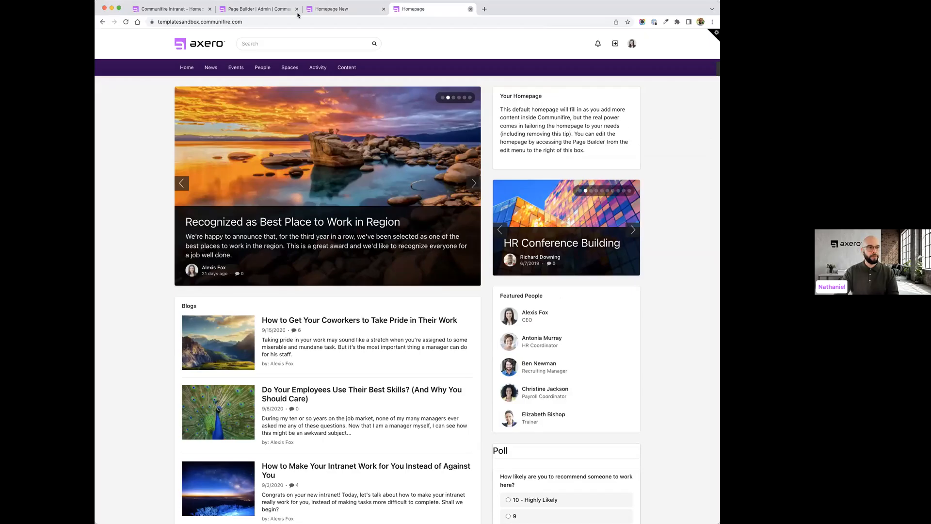
pyautogui.click(471, 9)
pyautogui.click(288, 9)
pyautogui.click(297, 9)
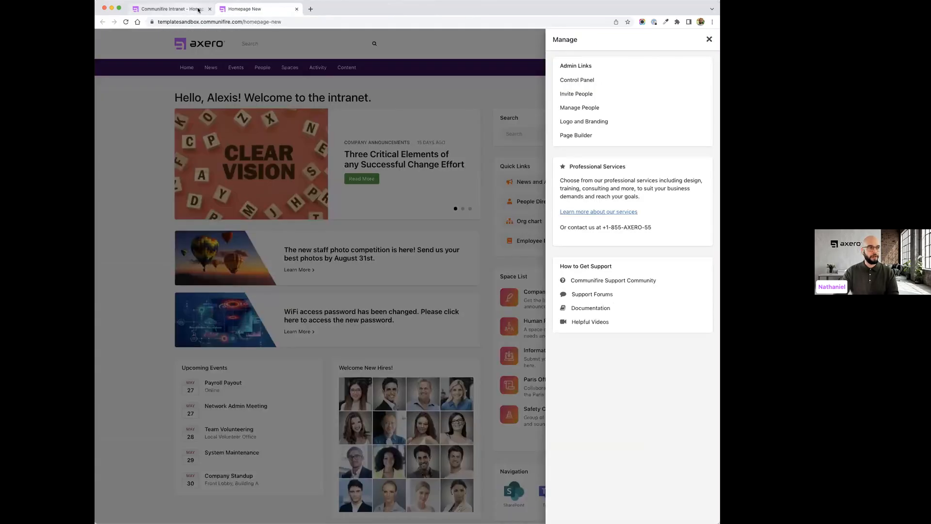
pyautogui.click(198, 9)
pyautogui.click(210, 9)
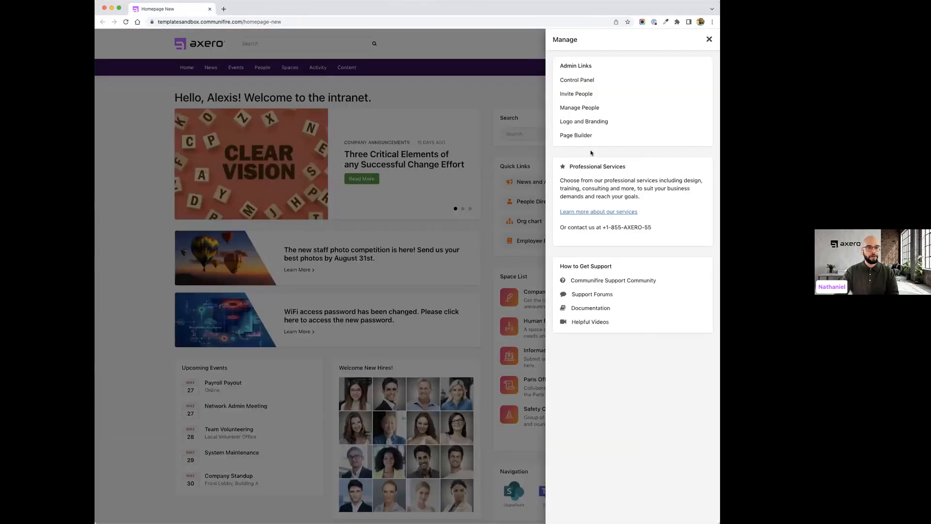
pyautogui.click(577, 135)
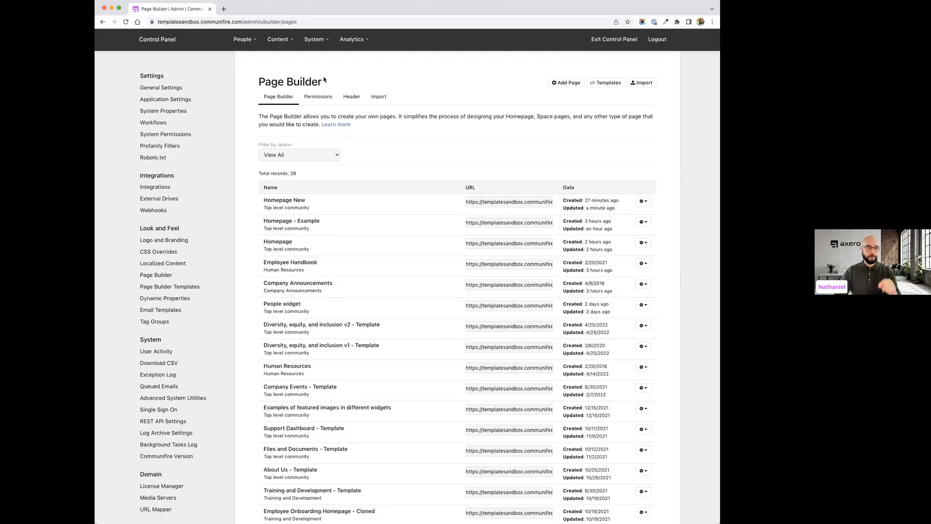
# Step: Open the System Properties and filter all properties by "url"
pyautogui.click(315, 43)
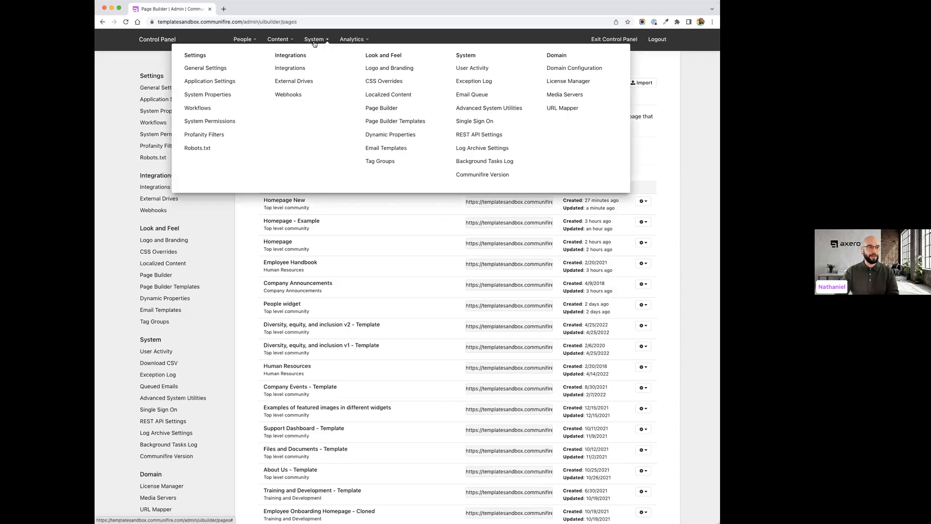
pyautogui.click(207, 95)
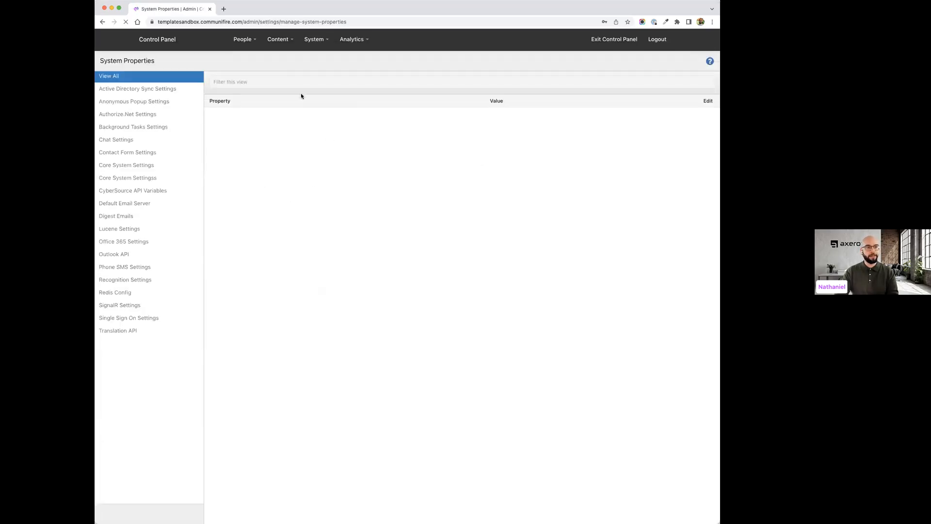
pyautogui.click(300, 82)
pyautogui.write('u')
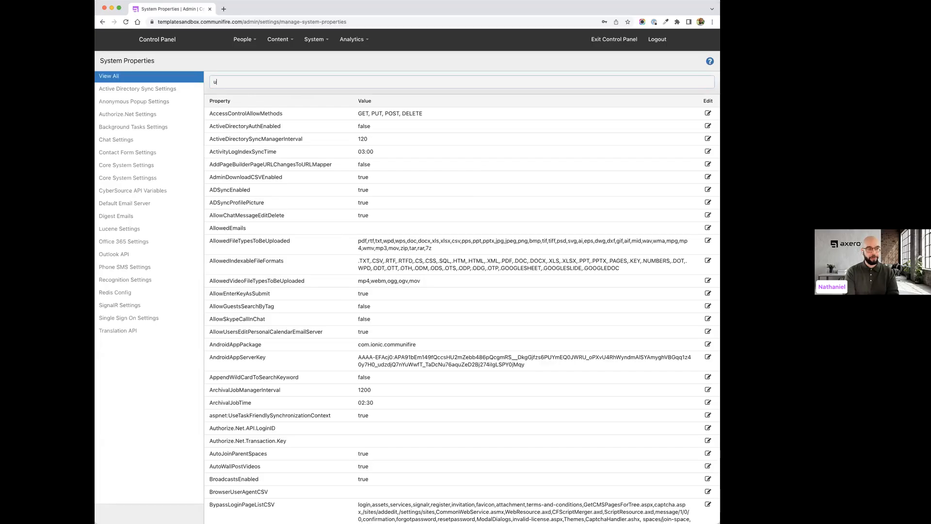
pyautogui.write('rl')
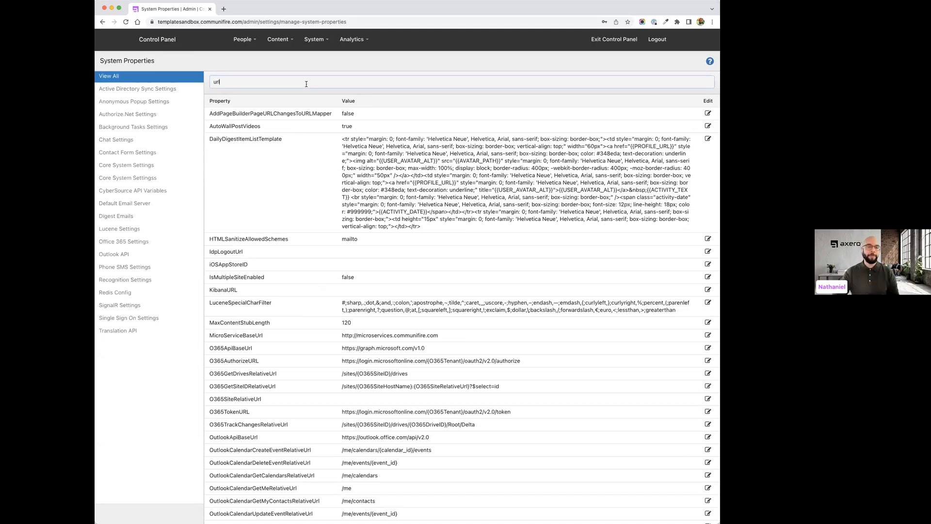
# Step: Examine the AddPageBuilderPageURLChangesToURLMapper property's description and value, and close it without changes
pyautogui.click(708, 114)
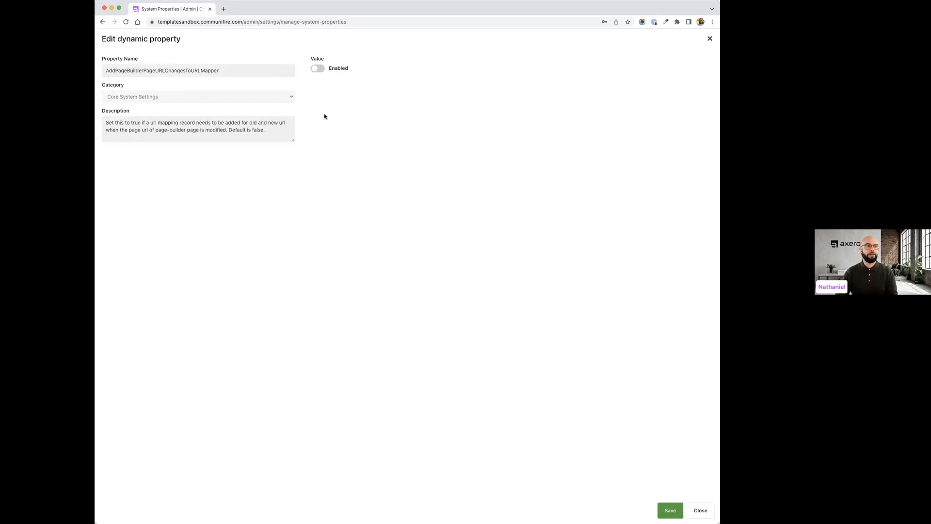
pyautogui.click(709, 41)
pyautogui.click(227, 82)
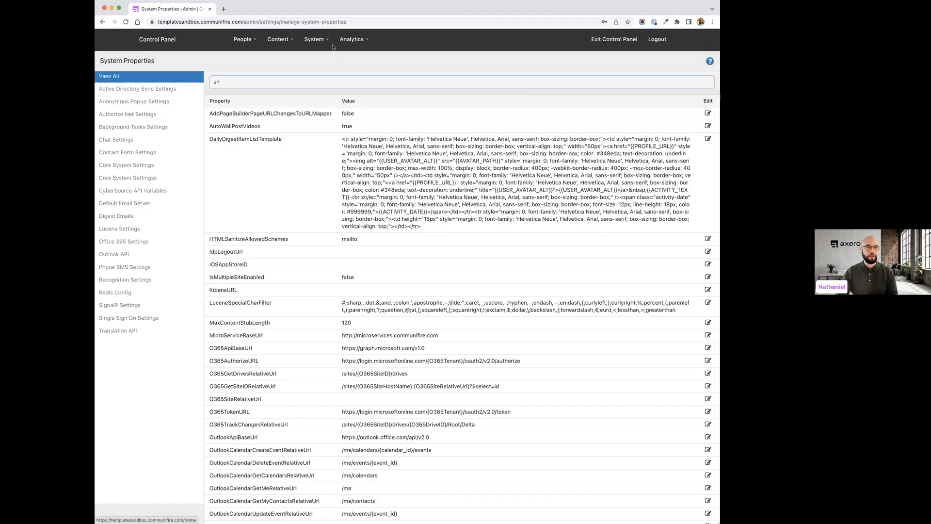
# Step: Open the existing Homepage from the Page Builder list, set its page URL to "/-old" and its name to "Homepage - old"
pyautogui.click(315, 39)
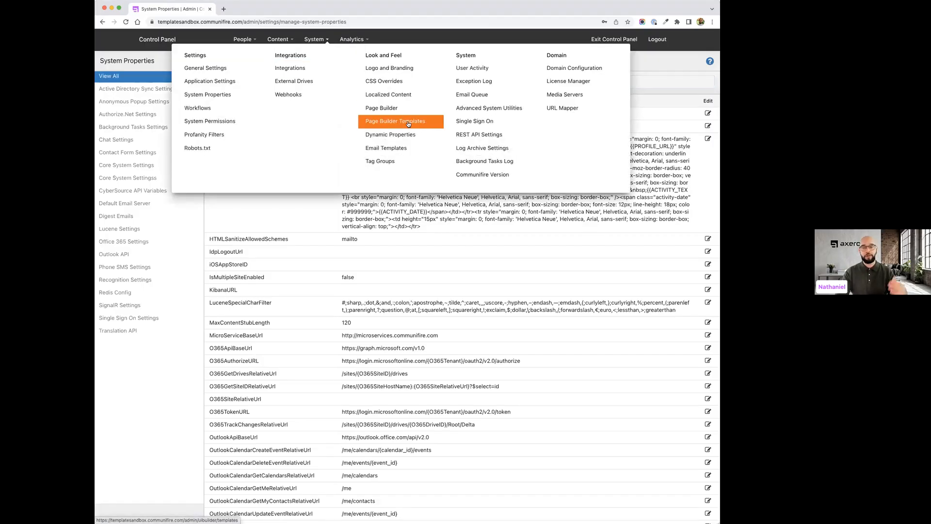
pyautogui.click(398, 108)
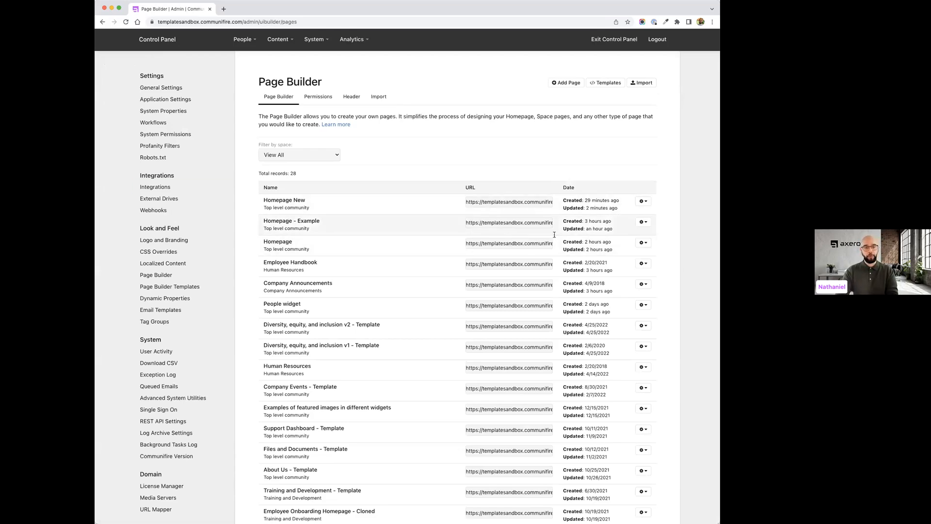
pyautogui.click(280, 243)
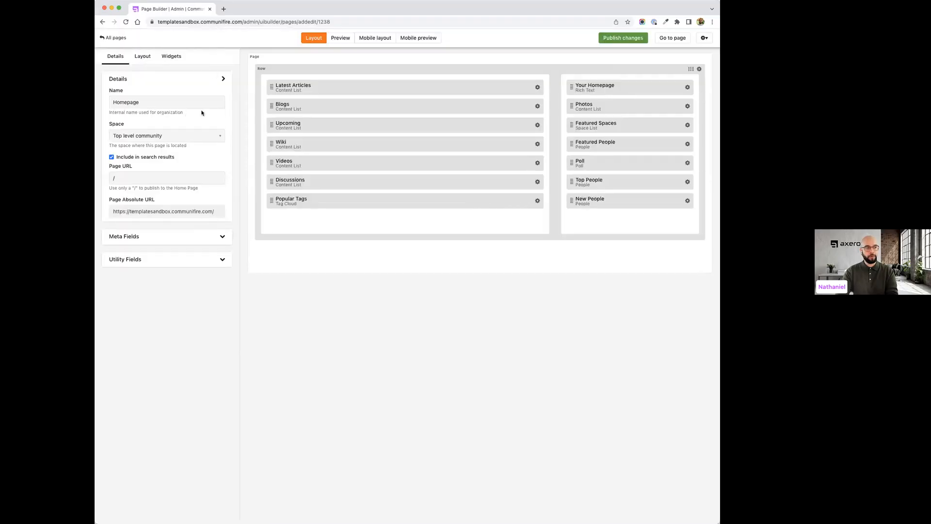
pyautogui.click(130, 178)
pyautogui.write('-old')
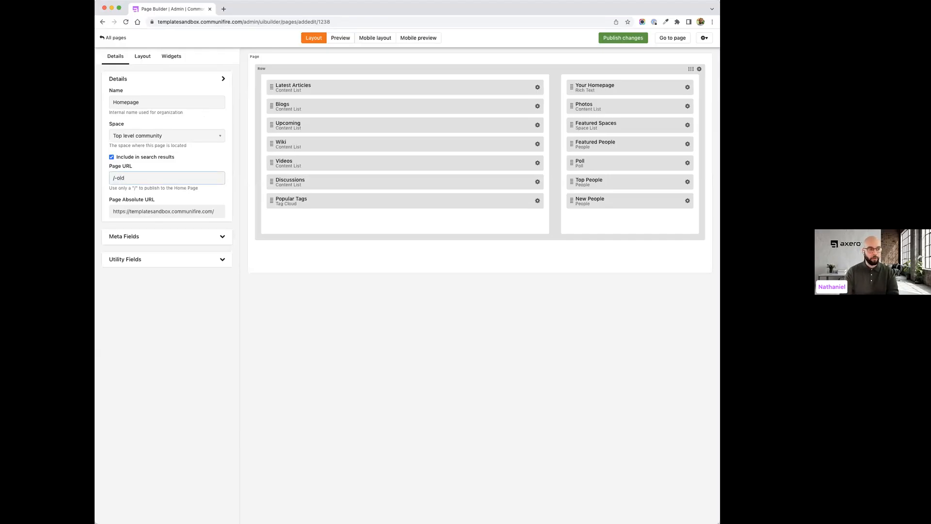
pyautogui.click(143, 102)
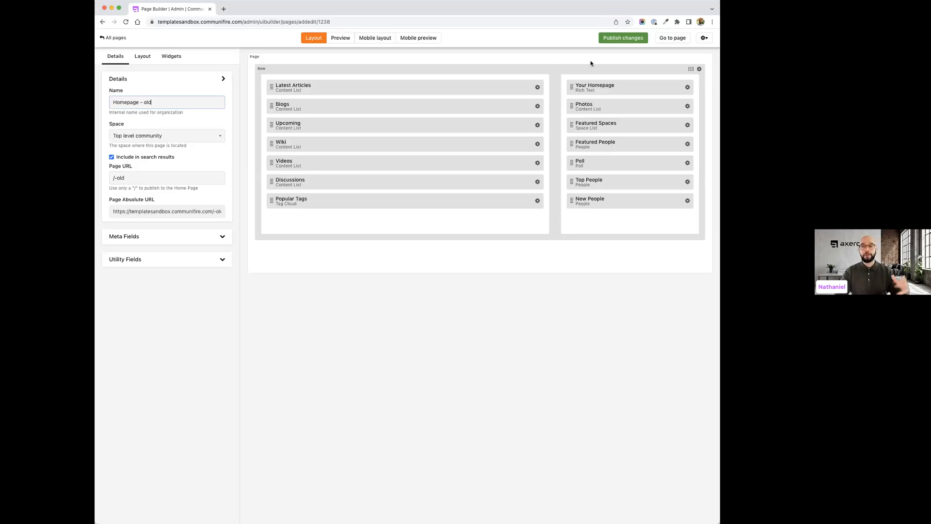
# Step: Publish the changes to the old homepage and return to the list of all pages
pyautogui.click(618, 38)
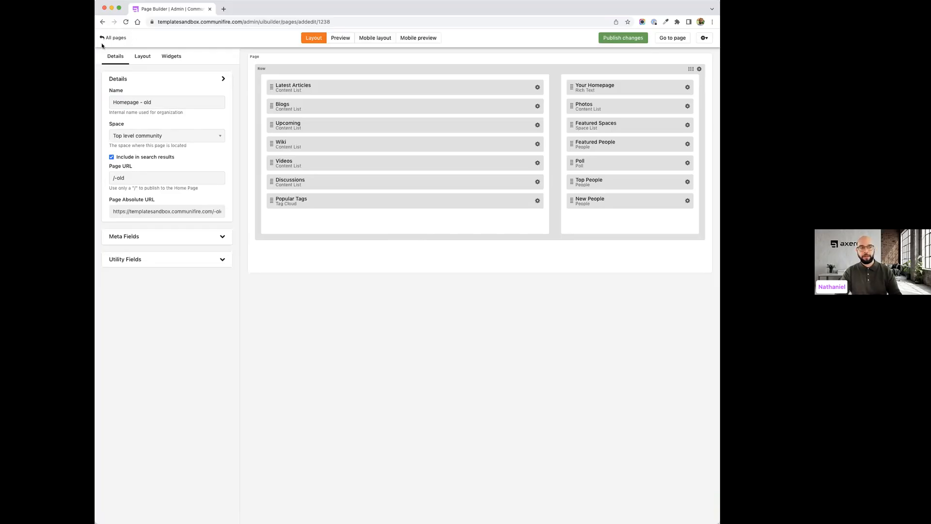
pyautogui.click(116, 38)
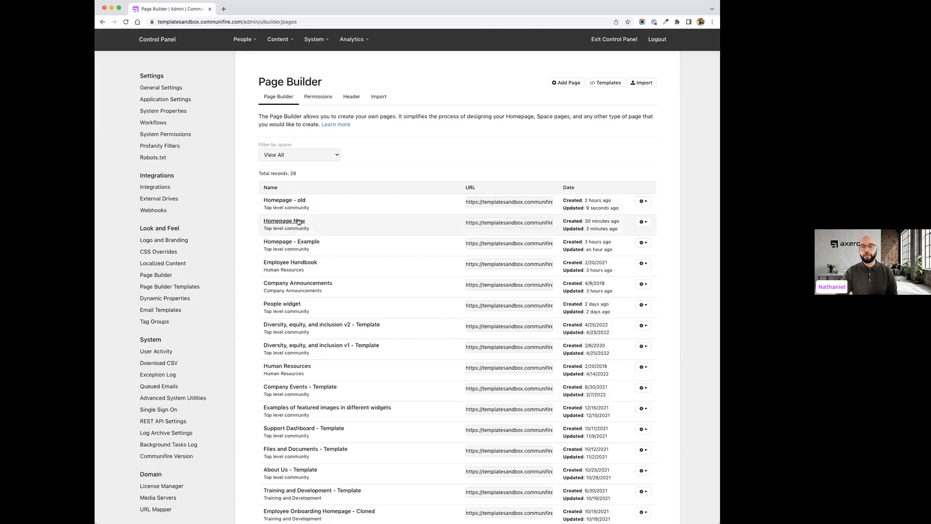
# Step: Open Homepage New, set its page URL to "/" and its name to "Homepage", and publish the changes
pyautogui.click(298, 221)
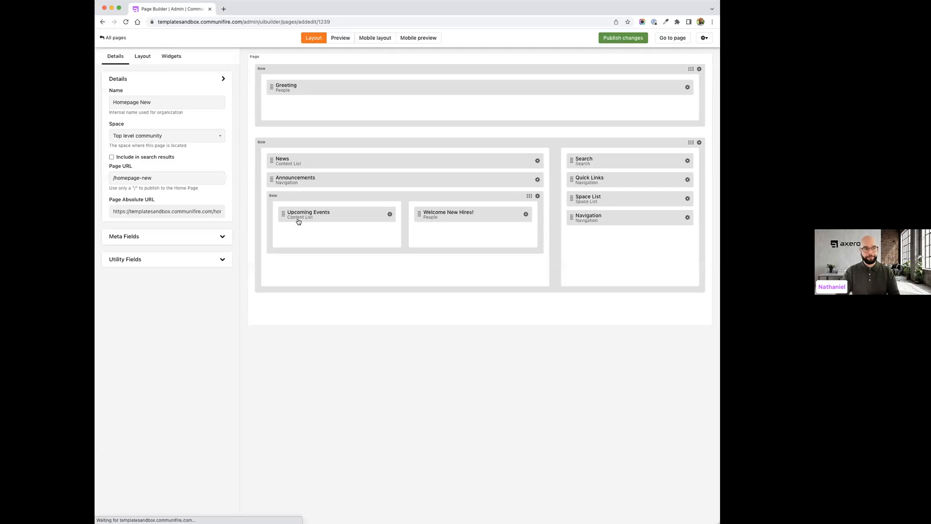
pyautogui.click(155, 179)
pyautogui.press('BackSpace')
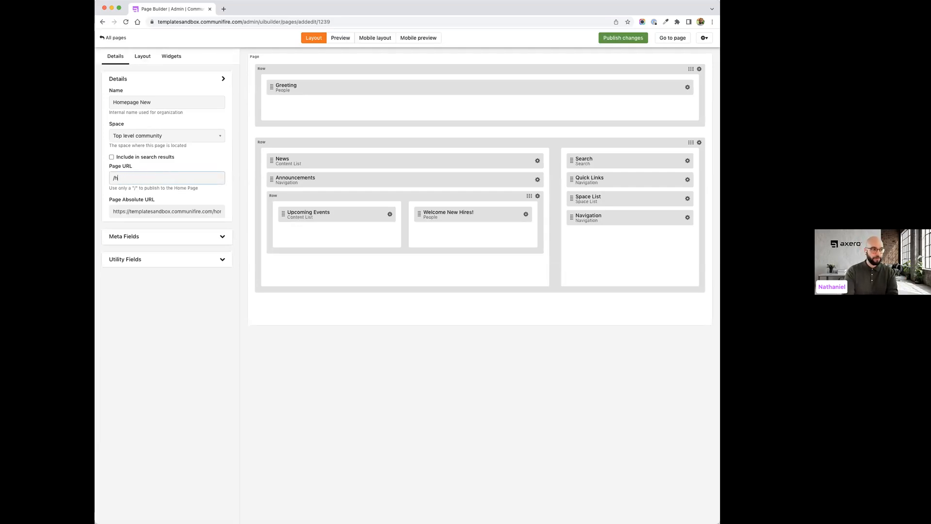
pyautogui.click(173, 104)
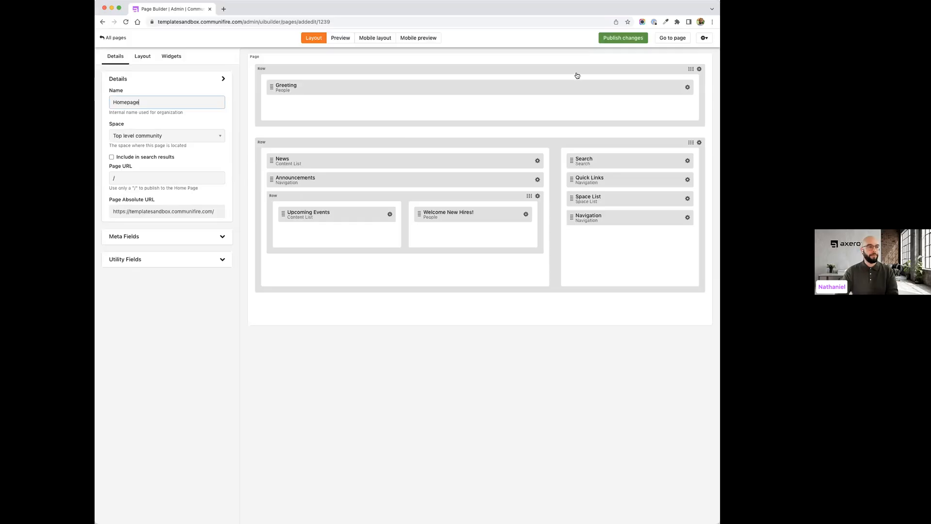
pyautogui.click(617, 40)
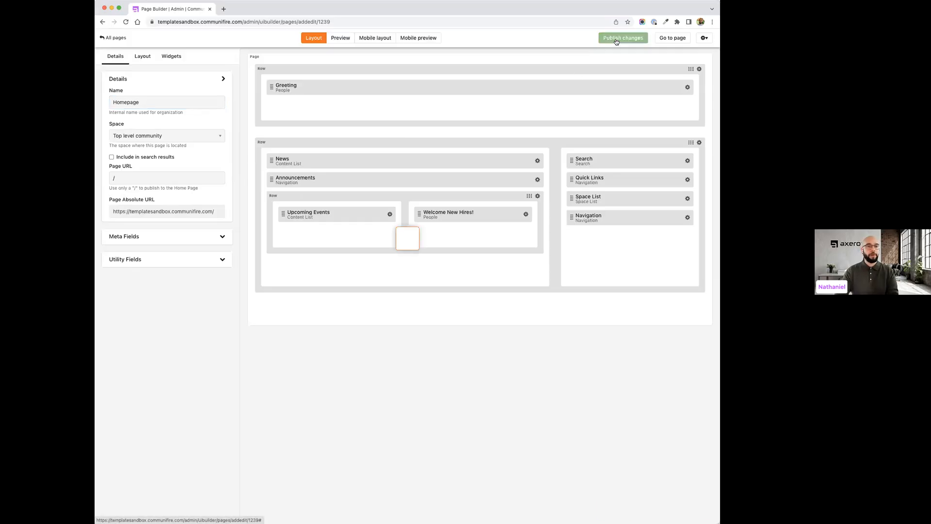
# Step: View the published homepage on the live site and check where the header's Home link leads
pyautogui.click(674, 38)
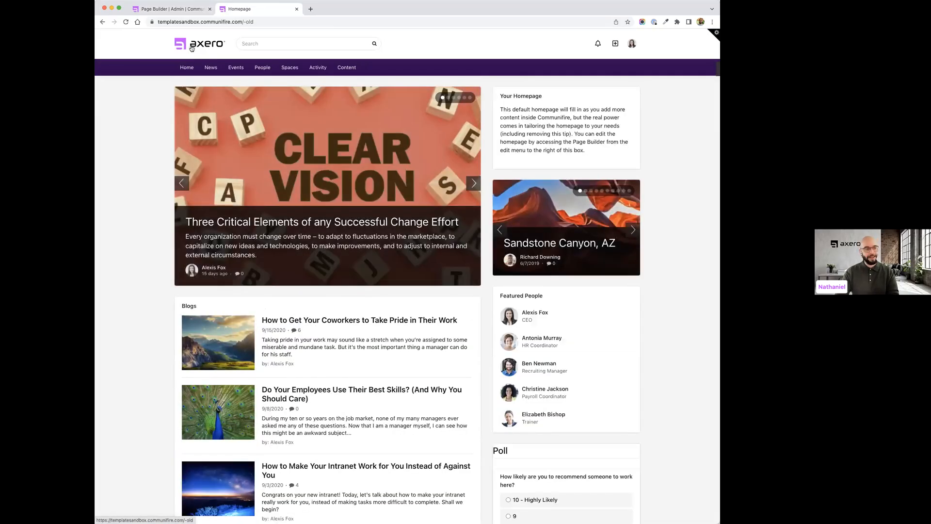
pyautogui.click(192, 68)
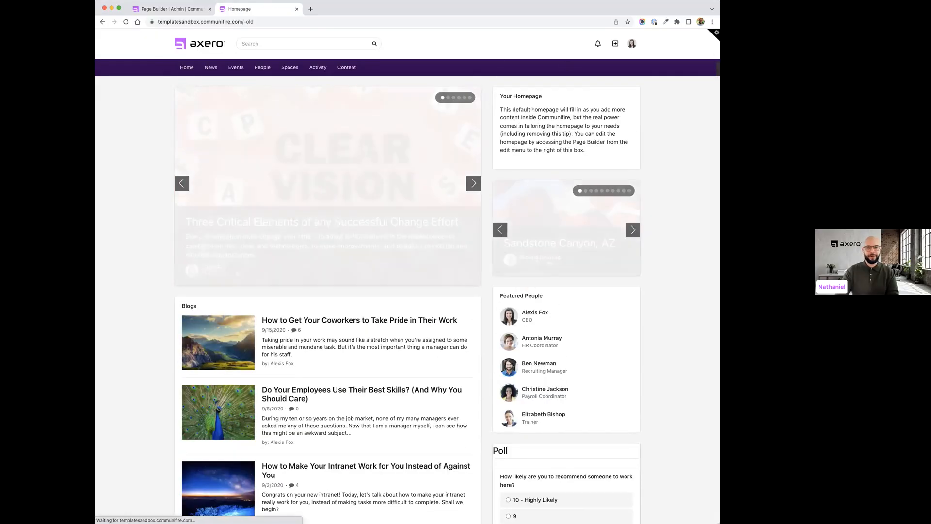
pyautogui.hscroll(-5, 216, 161)
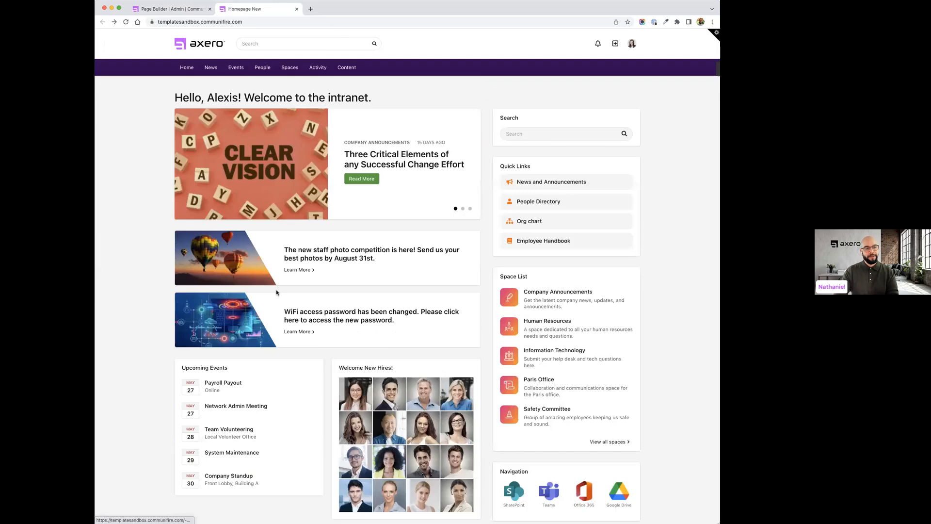
# Step: Go back to the Page Builder and open the Global Header with Sub Navigation for editing
pyautogui.click(171, 9)
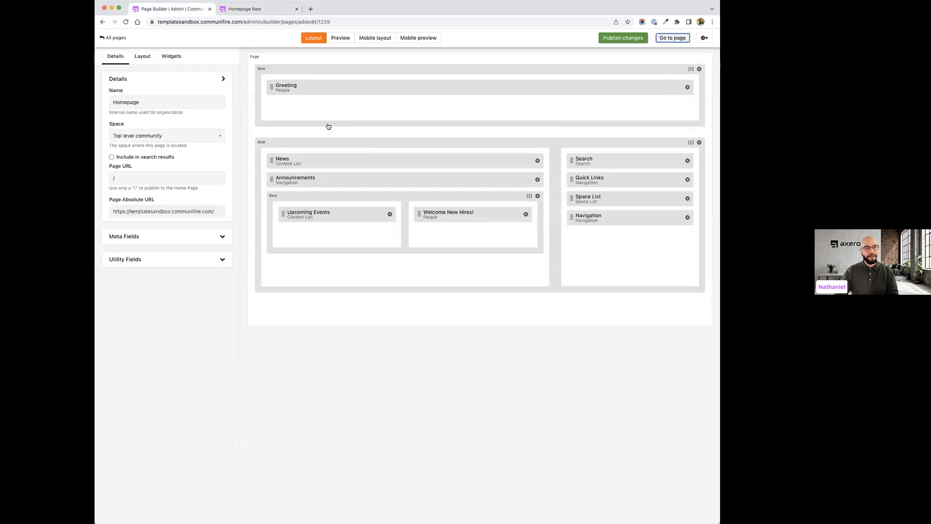
pyautogui.click(115, 42)
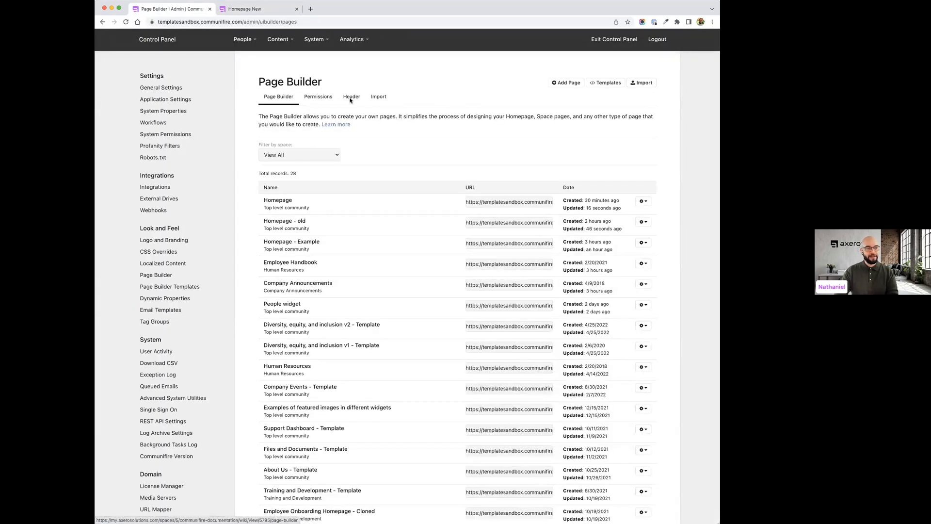
pyautogui.click(349, 99)
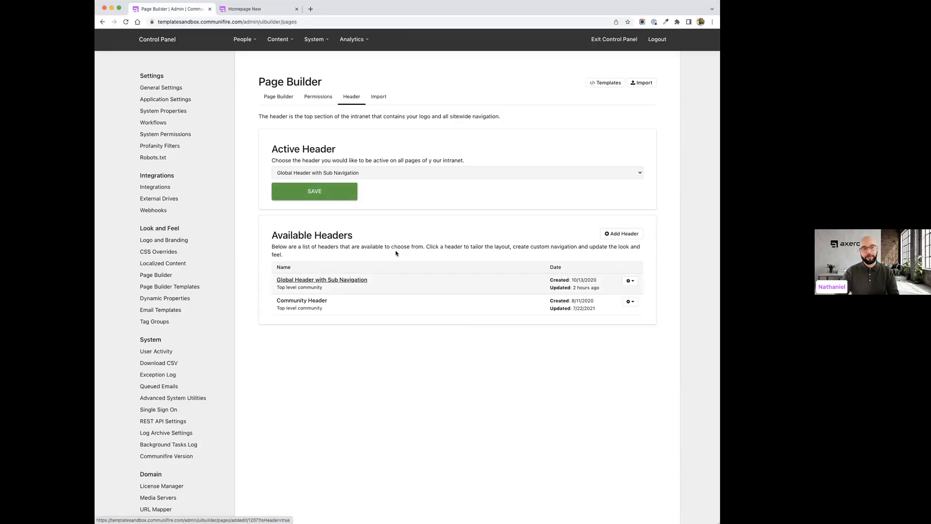
pyautogui.click(630, 280)
pyautogui.click(578, 298)
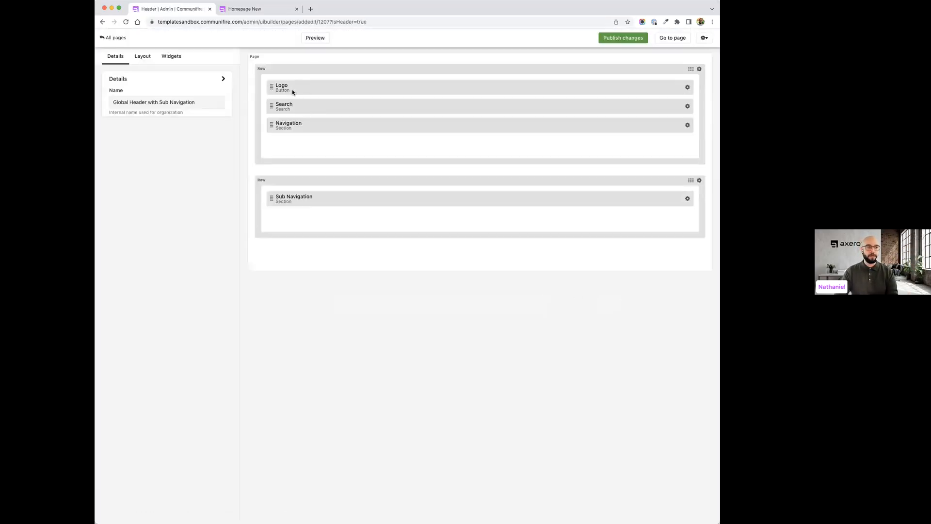
# Step: Set the header's Logo button to link to the Homepage content and save the widget
pyautogui.click(687, 87)
pyautogui.click(631, 102)
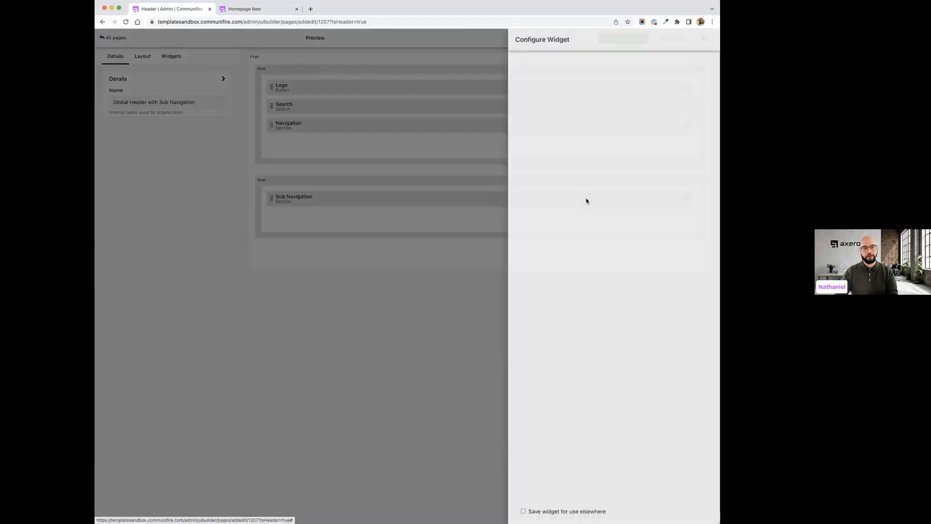
pyautogui.click(507, 151)
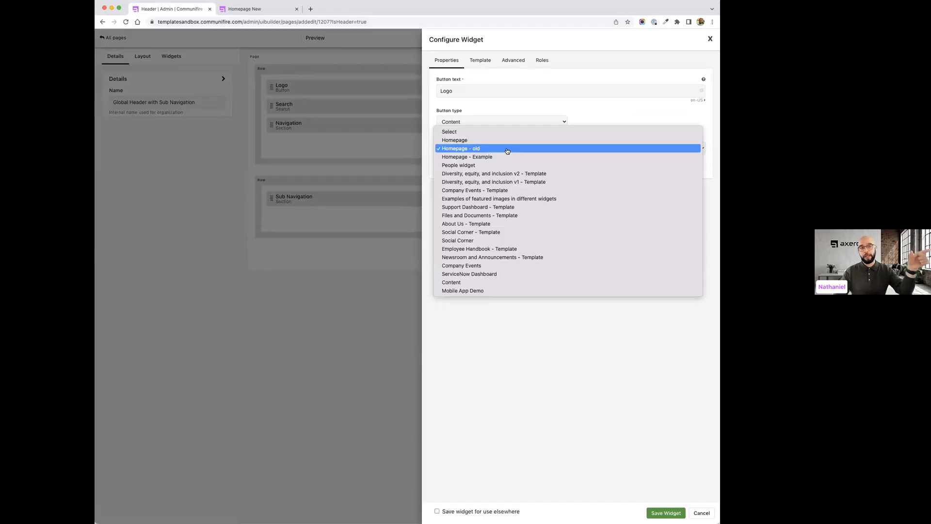
pyautogui.press('Up')
pyautogui.press('Return')
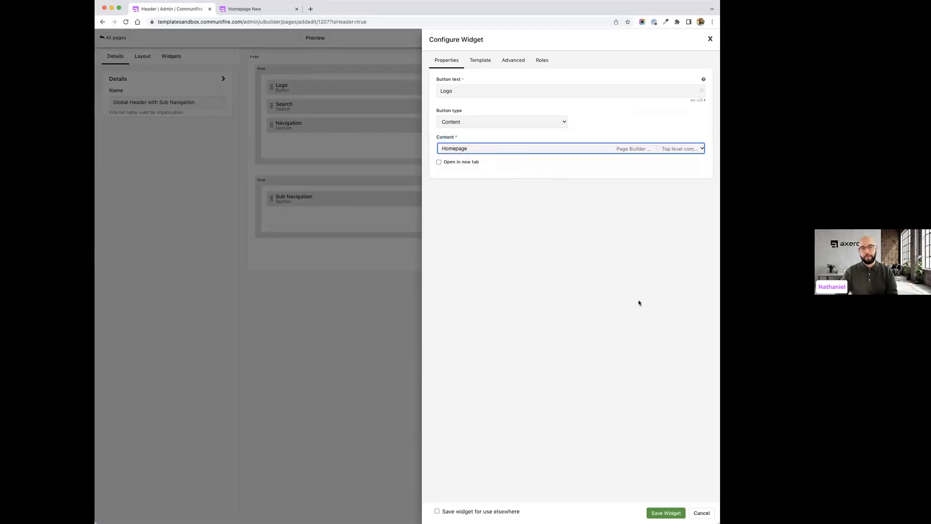
pyautogui.click(661, 512)
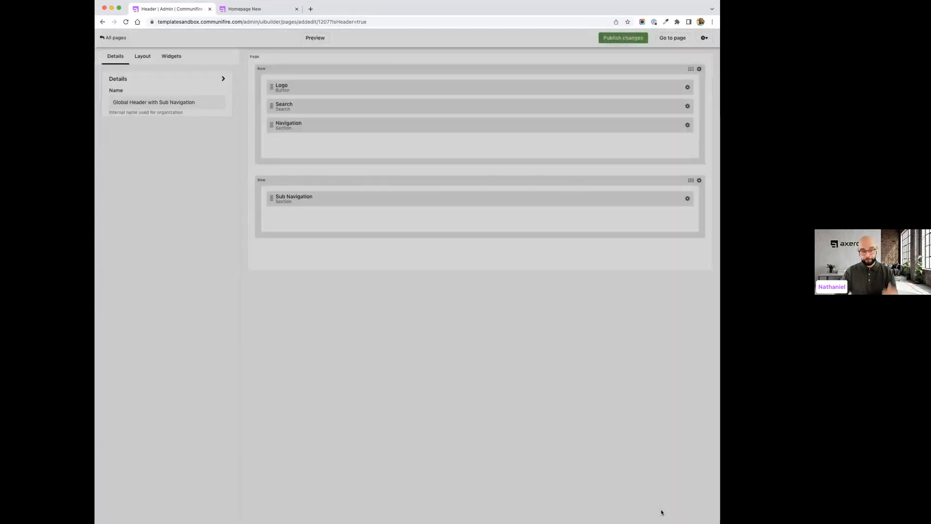
# Step: Expand the Sub Navigation section, set its Home button to link to the Homepage content, and save the widget
pyautogui.click(687, 199)
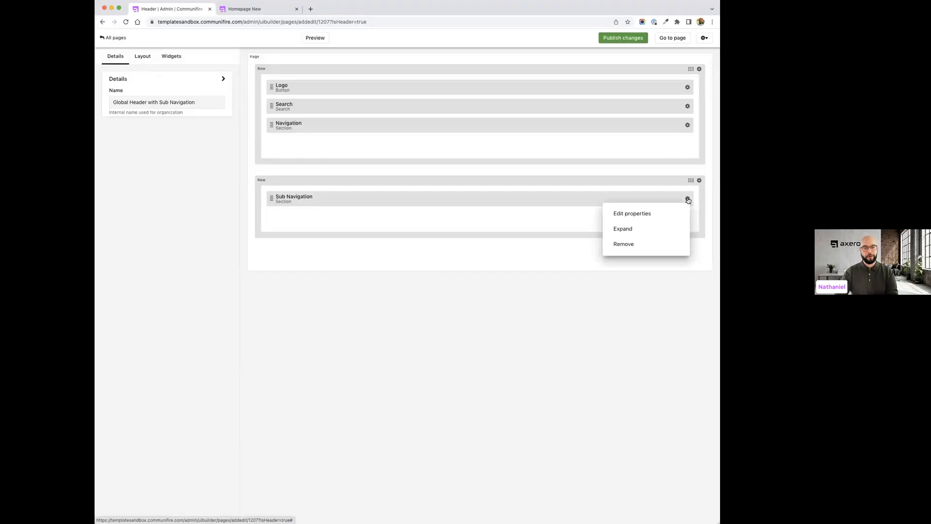
pyautogui.click(617, 229)
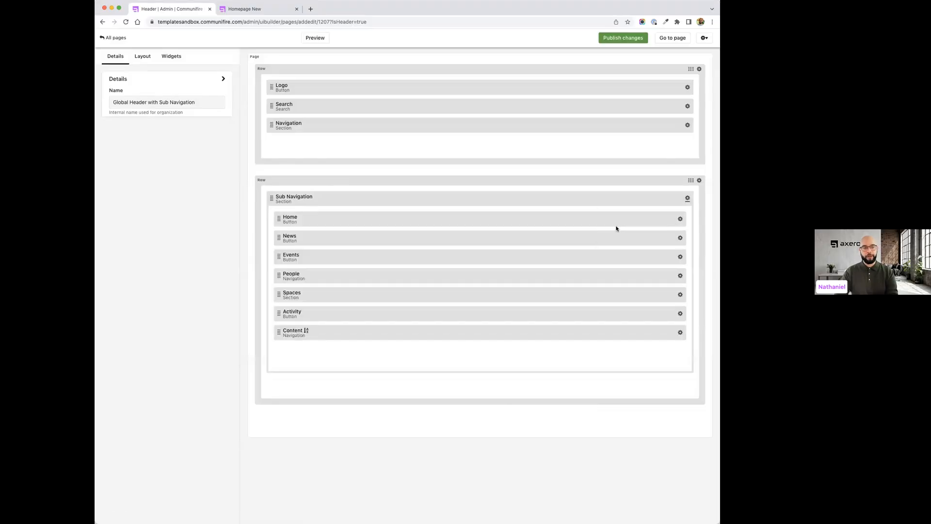
pyautogui.click(680, 219)
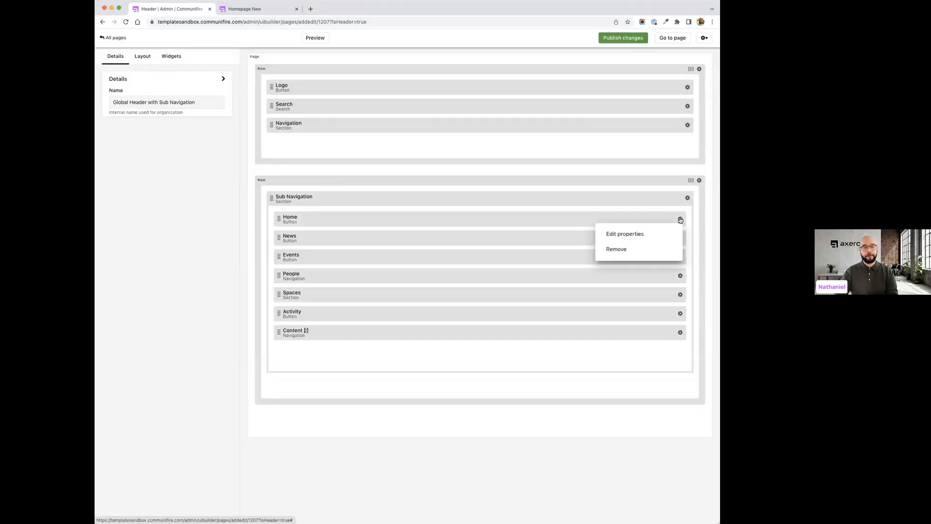
pyautogui.click(612, 234)
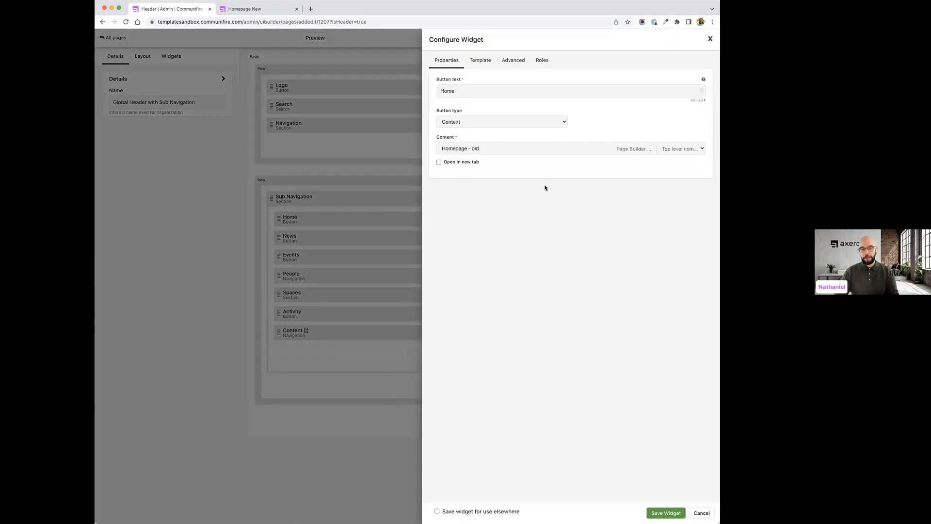
pyautogui.click(518, 151)
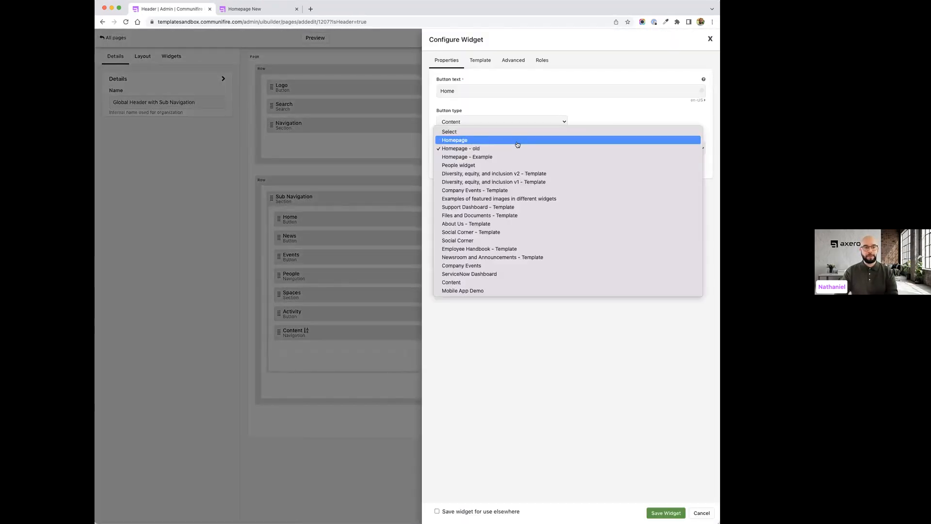
pyautogui.click(517, 140)
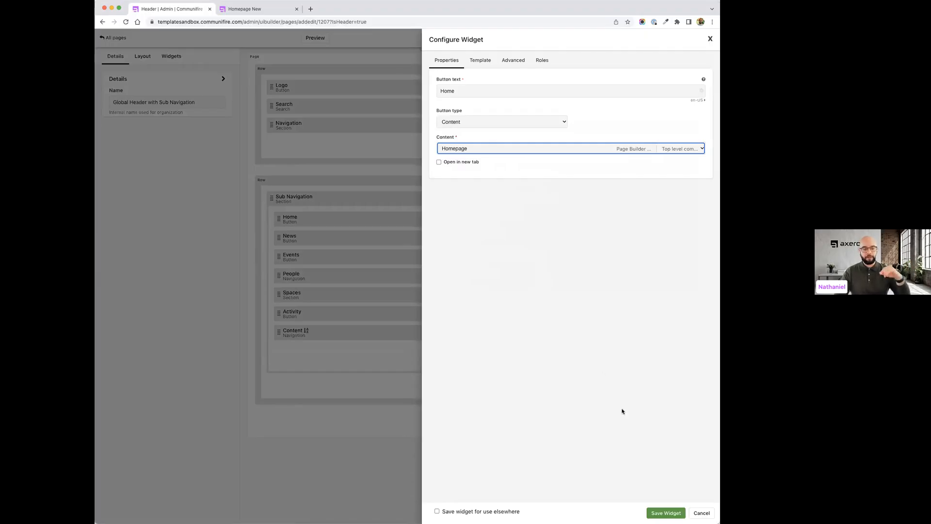
pyautogui.click(664, 514)
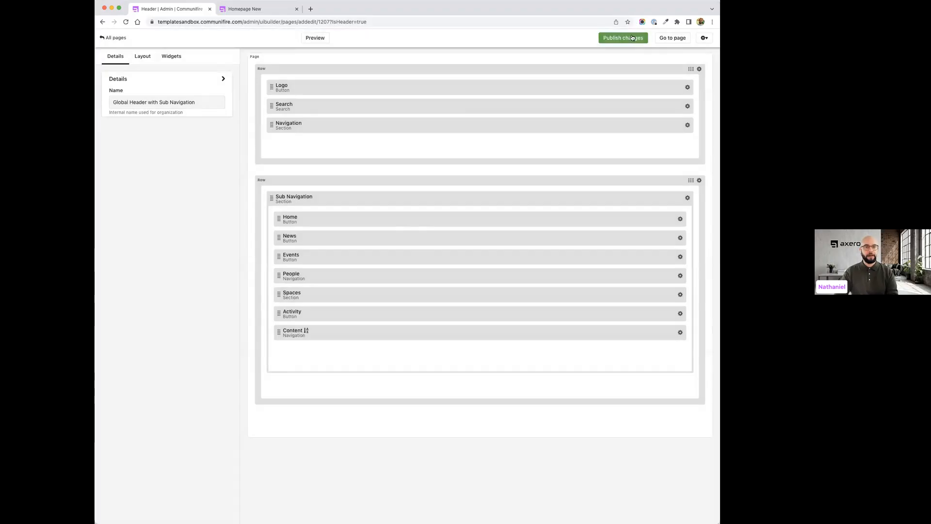
# Step: Publish the header changes and look over the live homepage from start to end
pyautogui.click(667, 41)
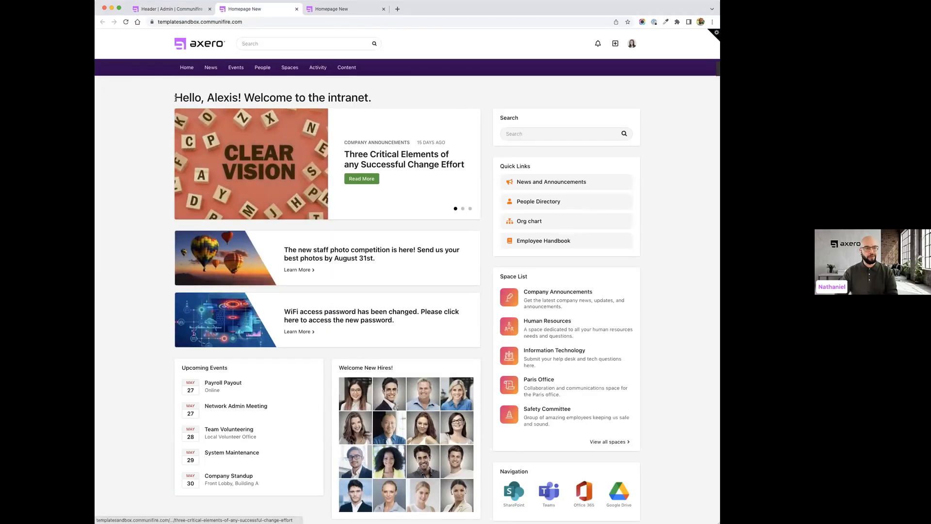
pyautogui.scroll(-5, 288, 210)
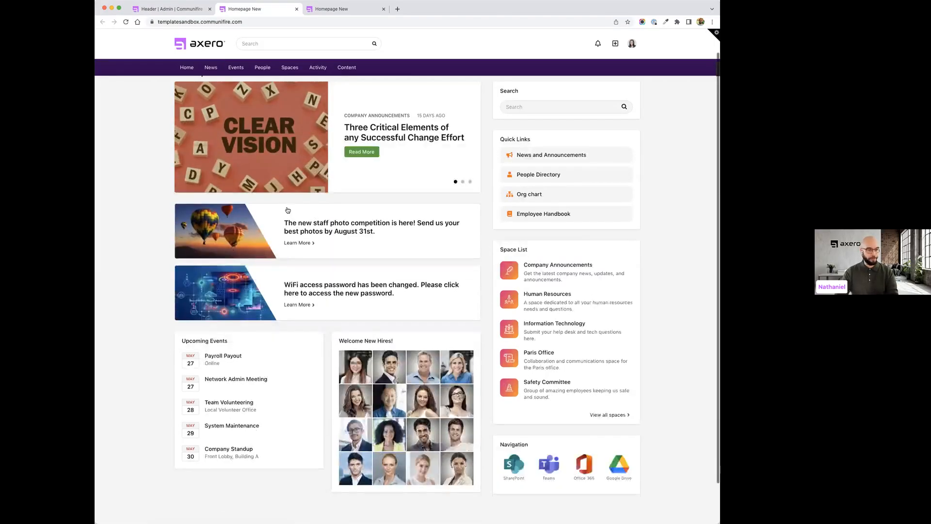
pyautogui.scroll(5, 485, 233)
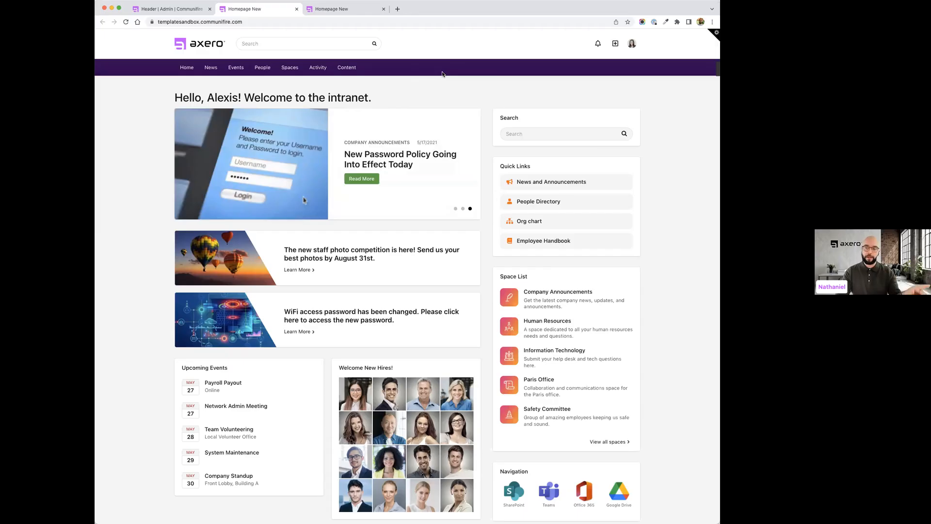
# Step: Open the homepage's editor from the live page, view the list of all pages, and exit the Control Panel
pyautogui.click(712, 68)
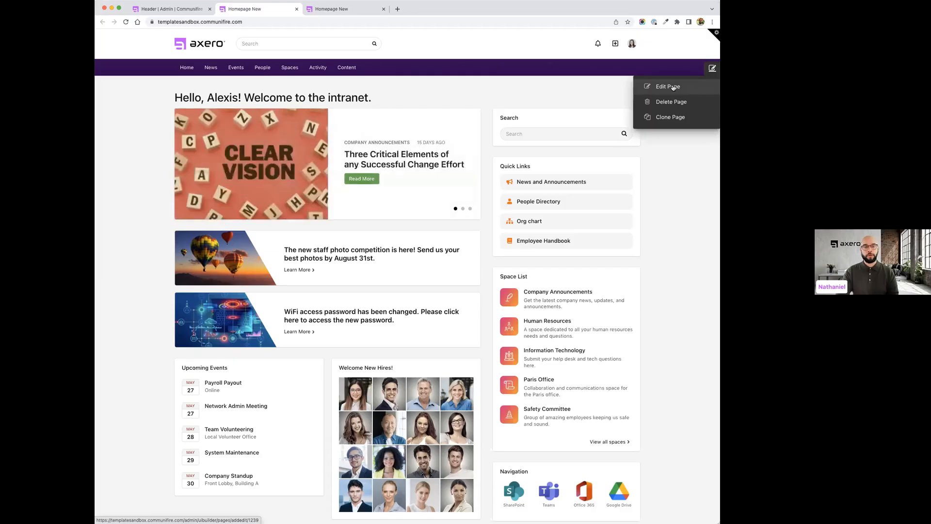
pyautogui.click(672, 87)
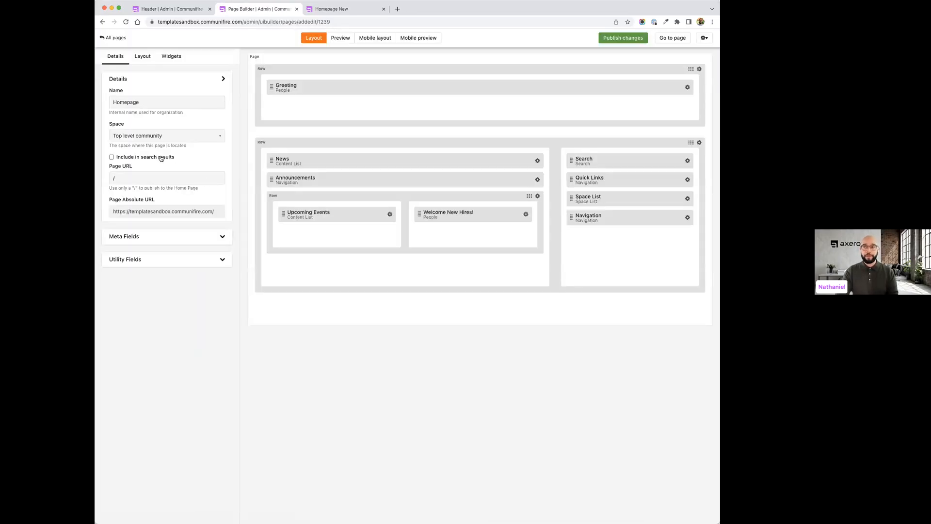
pyautogui.click(107, 40)
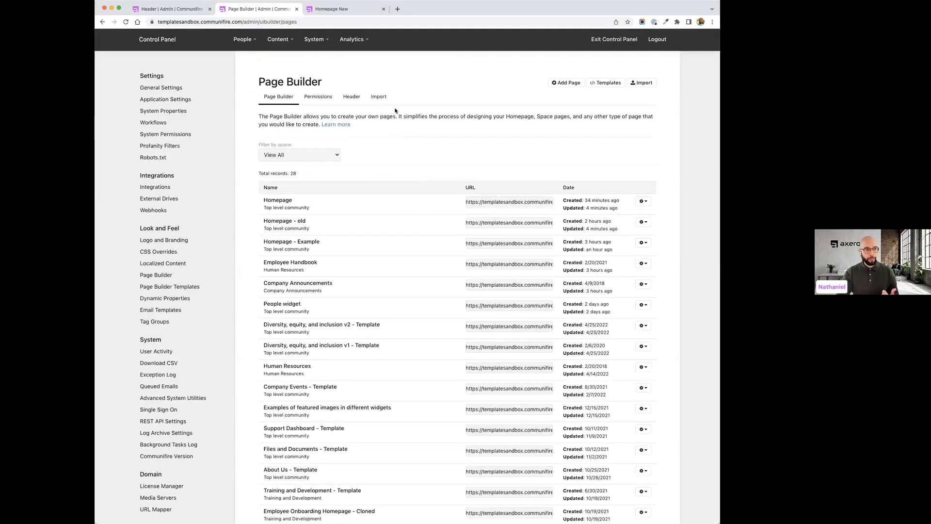
pyautogui.click(614, 39)
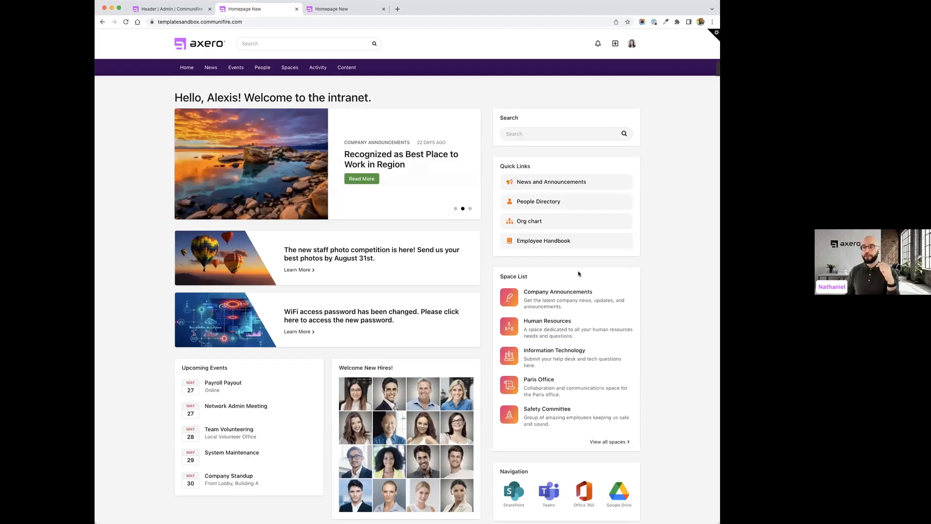
# Step: Reopen the homepage's editor, examine the available Space options without changing the selection, and return to the list of all pages
pyautogui.click(718, 73)
pyautogui.click(691, 87)
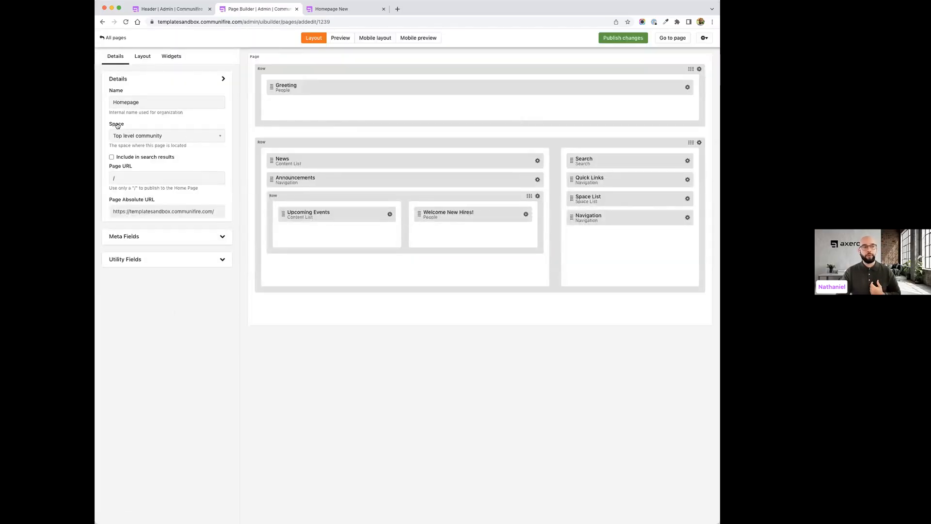
pyautogui.click(126, 136)
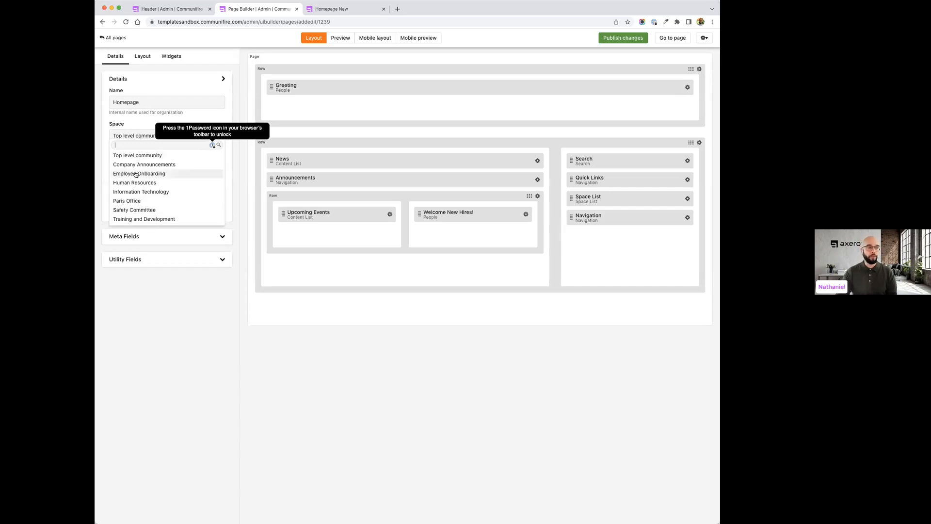
pyautogui.click(135, 126)
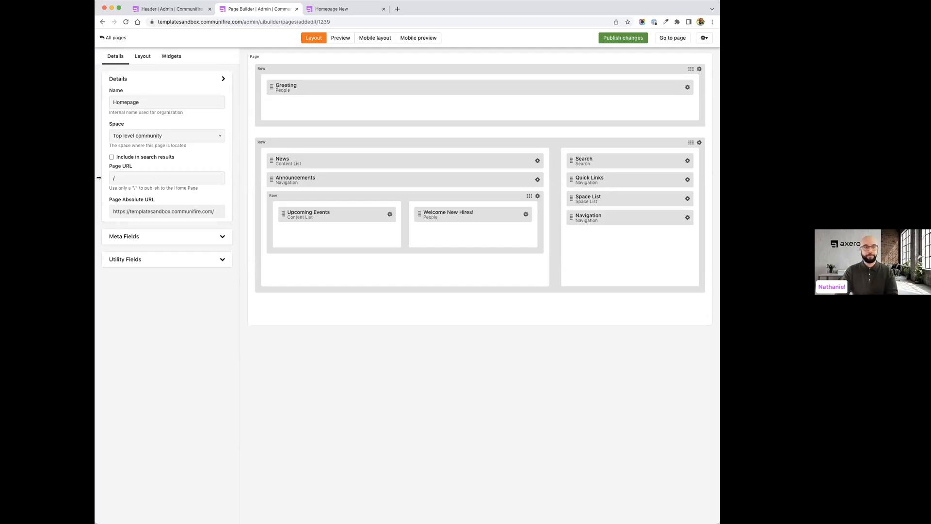
pyautogui.click(115, 39)
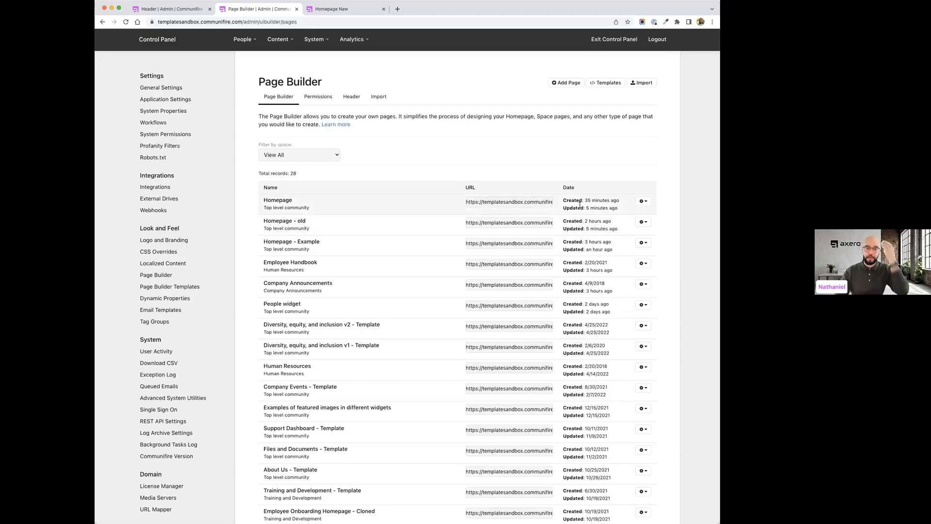
# Step: Clone the Homepage entry in the list of pages and confirm the cloning
pyautogui.click(646, 203)
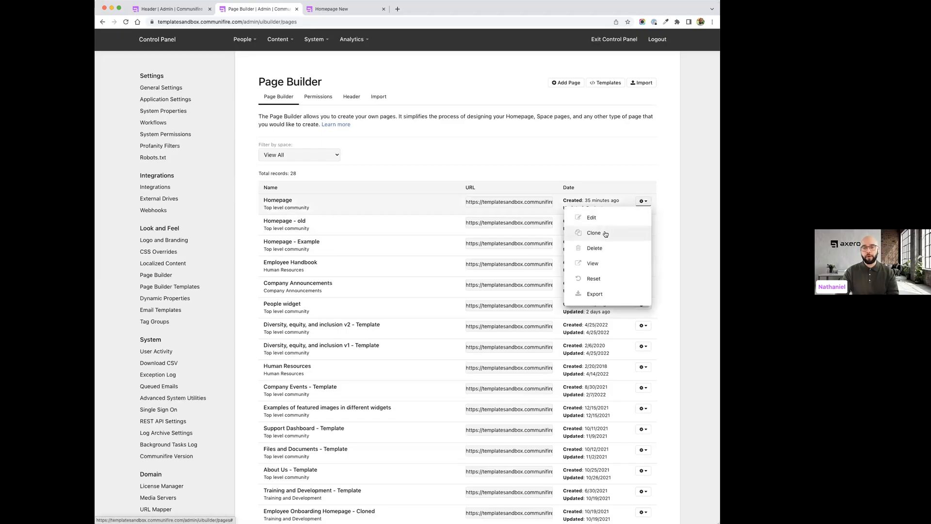
pyautogui.click(594, 175)
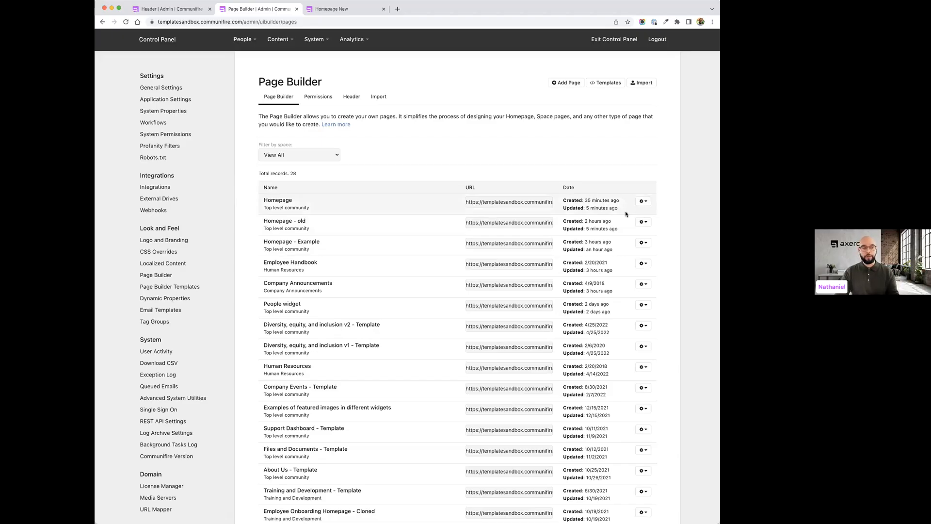
pyautogui.click(642, 202)
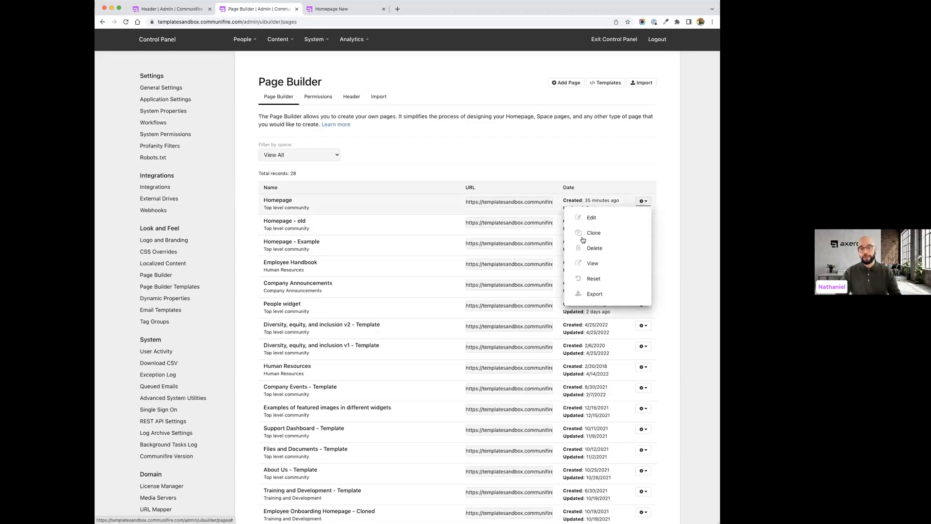
pyautogui.click(589, 235)
pyautogui.click(394, 141)
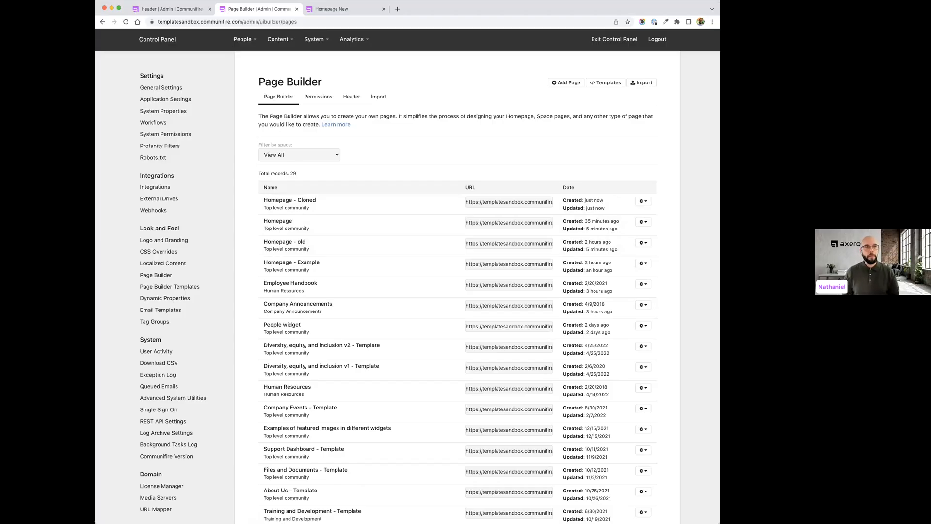
# Step: Switch to the live homepage and start a new article in the Company Announcements space
pyautogui.click(335, 12)
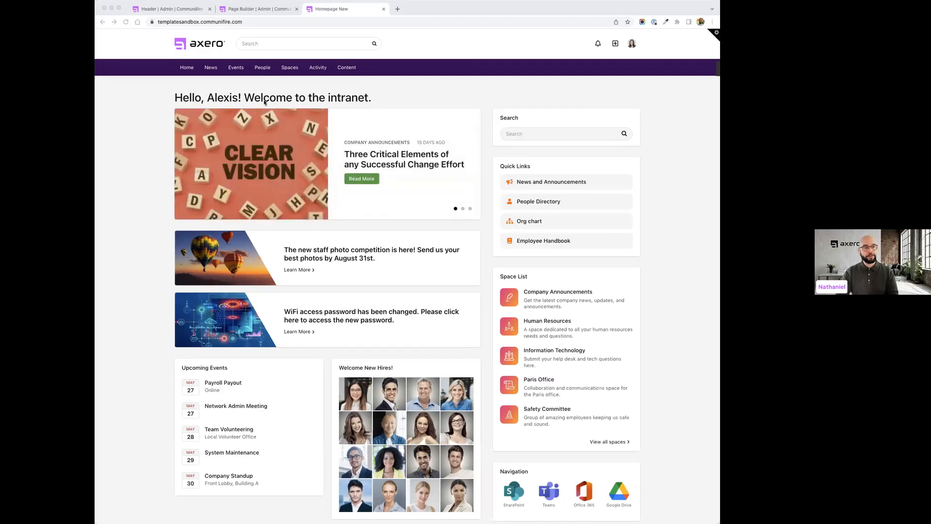
pyautogui.click(615, 44)
pyautogui.click(614, 44)
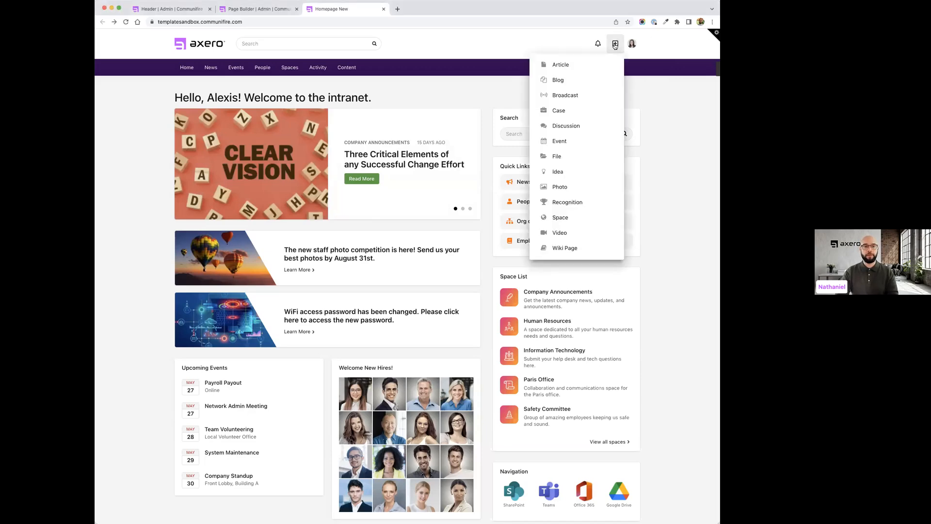
pyautogui.click(564, 64)
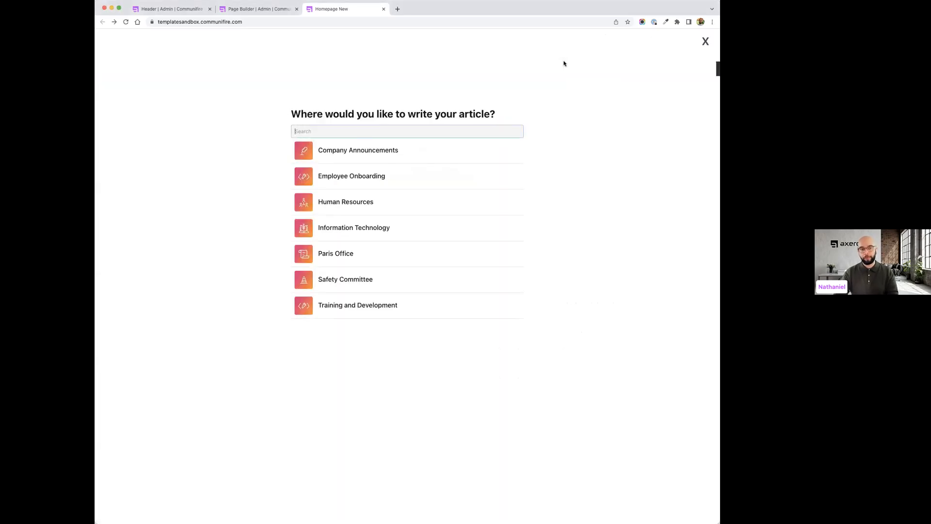
pyautogui.click(360, 156)
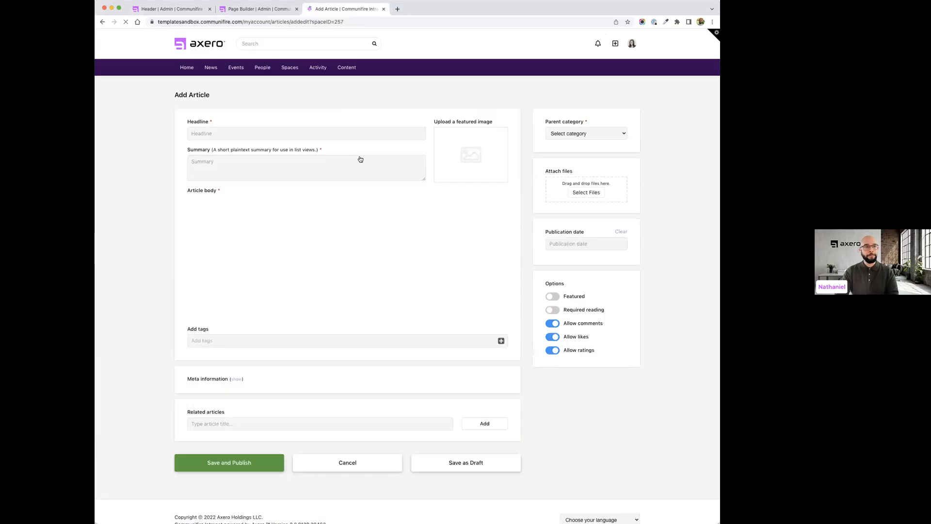
# Step: Browse the Unsplash photos offered for the article's featured image and view the orientation filter's options
pyautogui.click(472, 155)
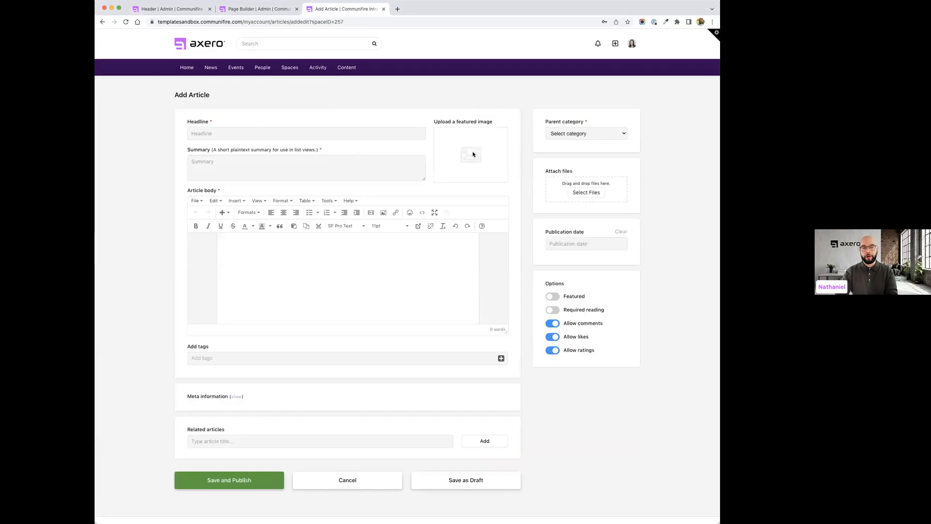
pyautogui.click(489, 60)
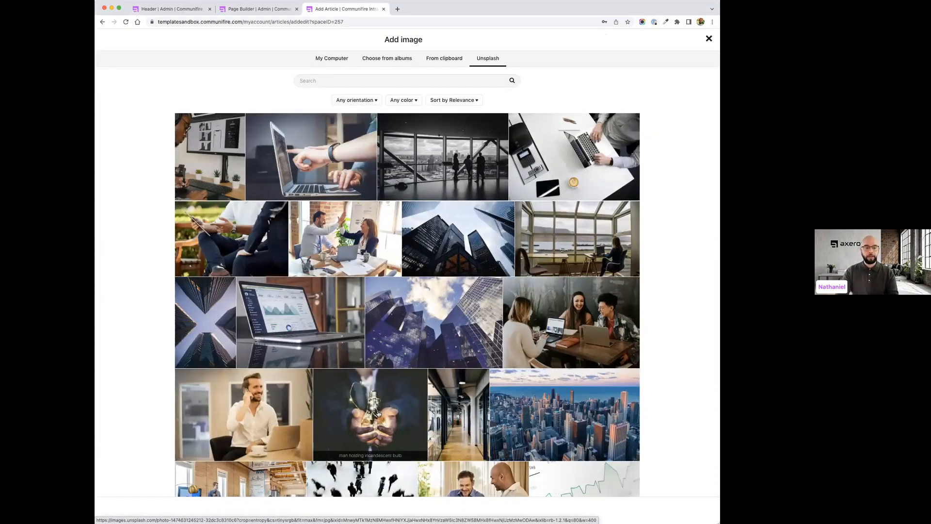
pyautogui.scroll(-2, 378, 414)
pyautogui.scroll(-1, 379, 413)
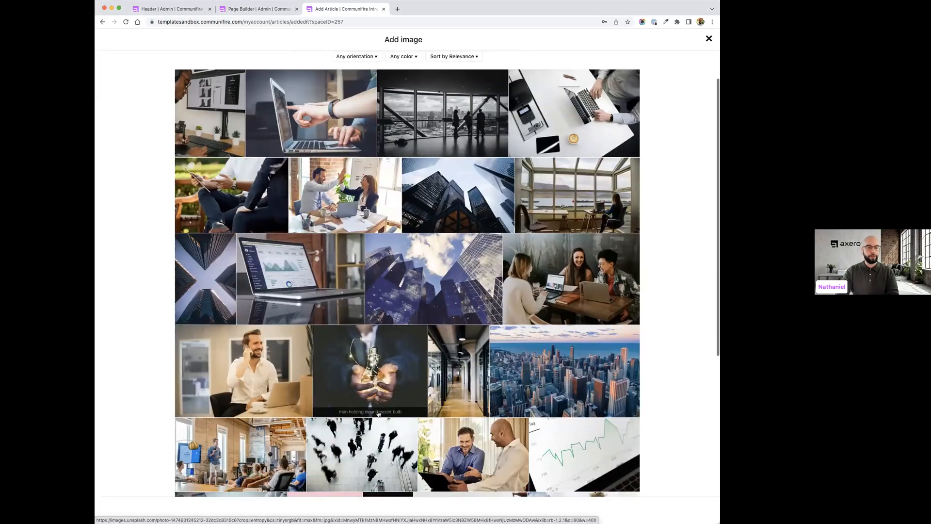
pyautogui.scroll(-5, 379, 413)
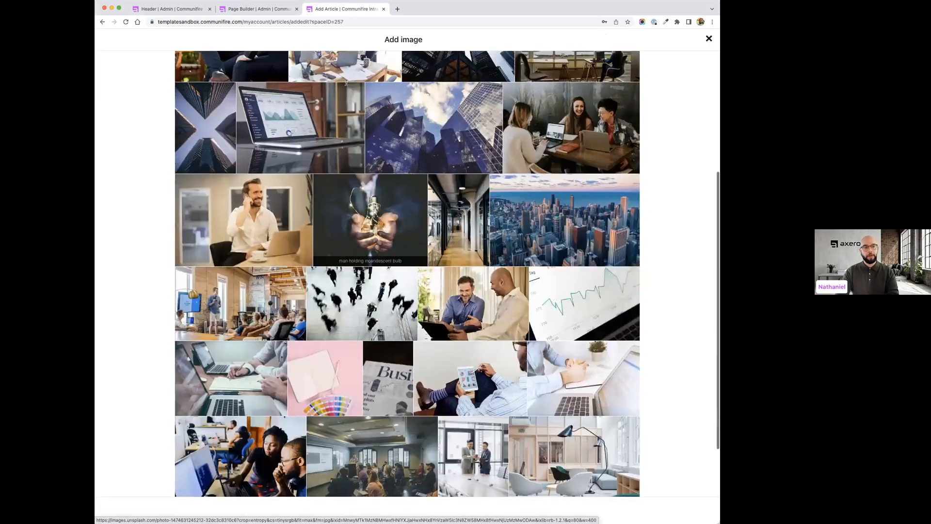
pyautogui.scroll(-3, 346, 83)
pyautogui.scroll(5, 365, 101)
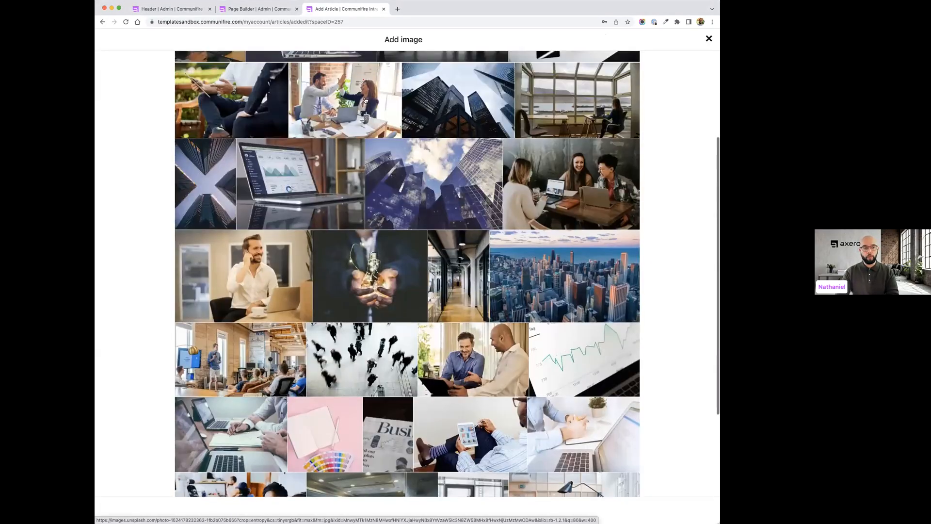
pyautogui.scroll(5, 366, 101)
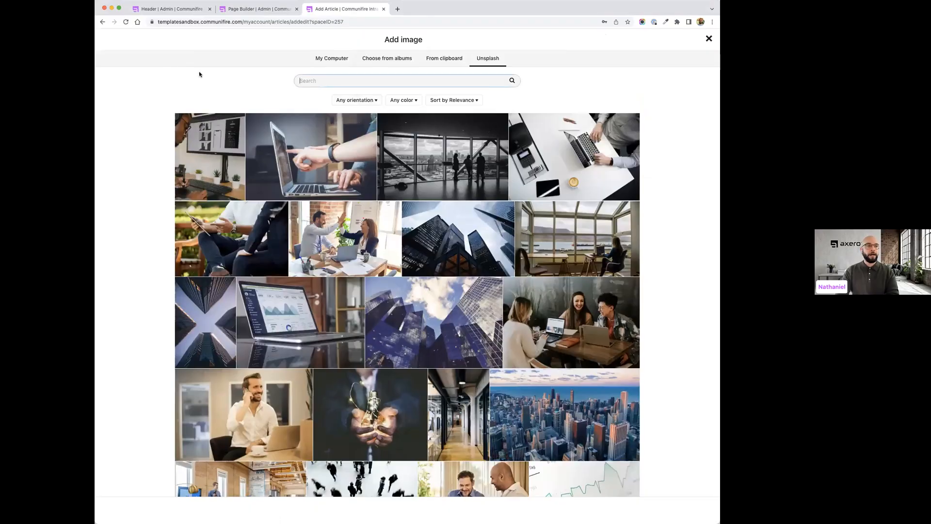
pyautogui.click(371, 99)
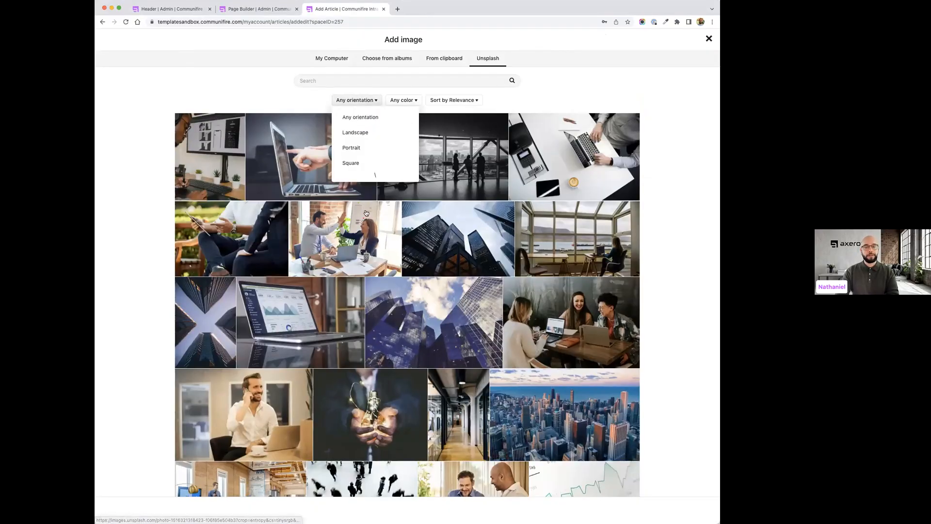
pyautogui.press('super+t')
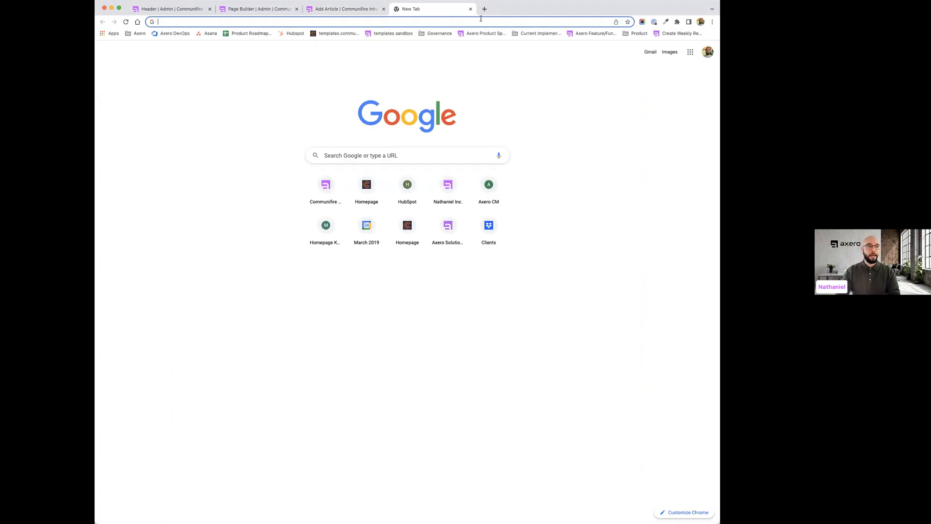
pyautogui.click(471, 9)
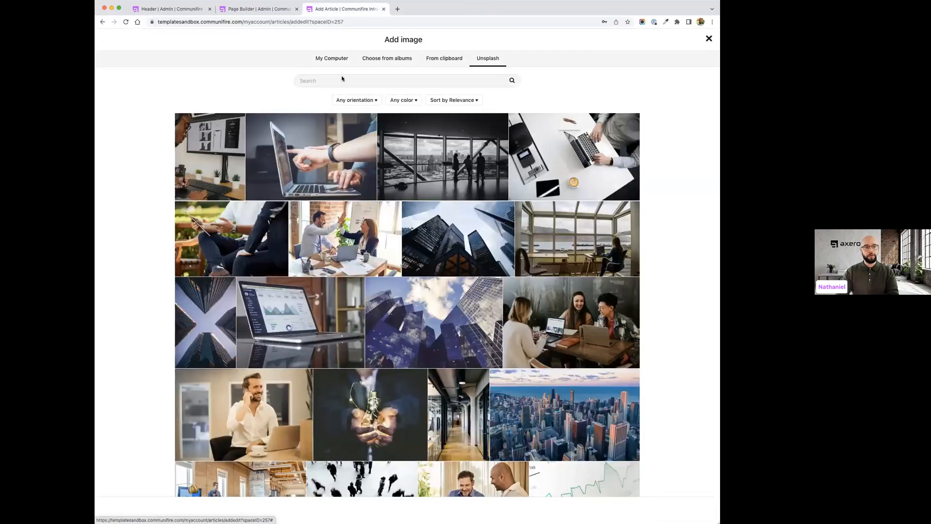
# Step: View the computer upload and album sources, including the Stock Photos album, and return to the homepage without choosing an image
pyautogui.click(337, 62)
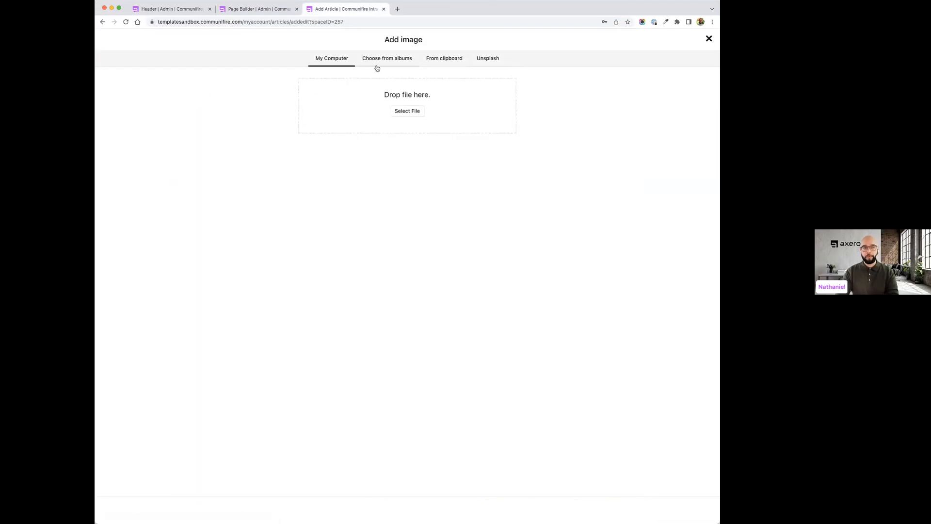
pyautogui.click(401, 59)
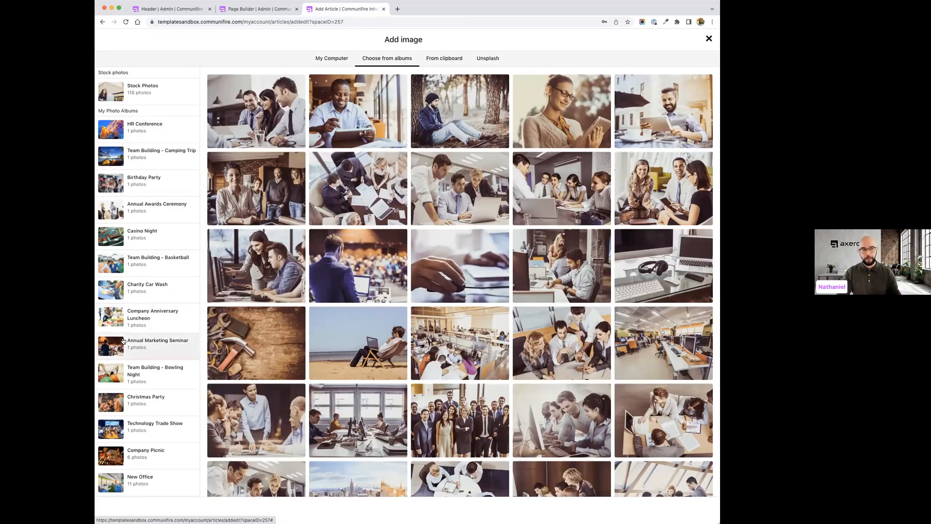
pyautogui.click(138, 95)
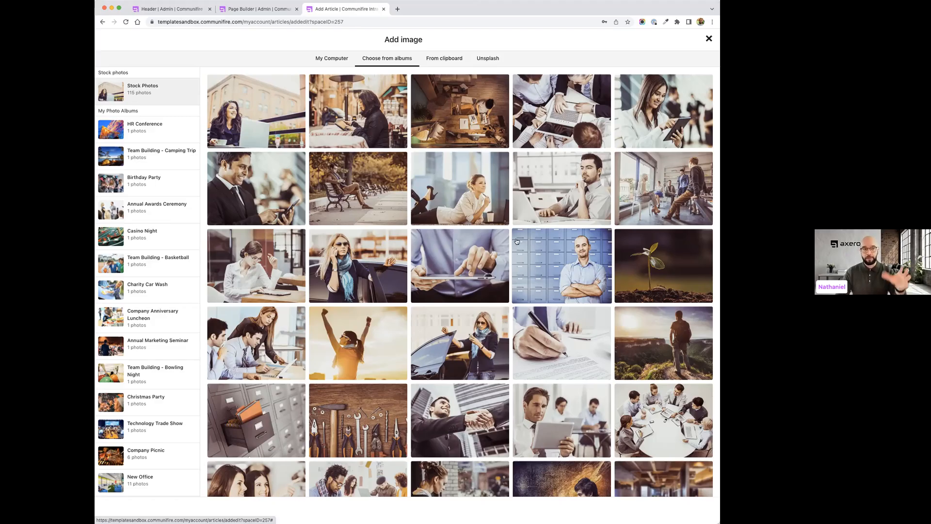
pyautogui.click(709, 39)
pyautogui.click(211, 43)
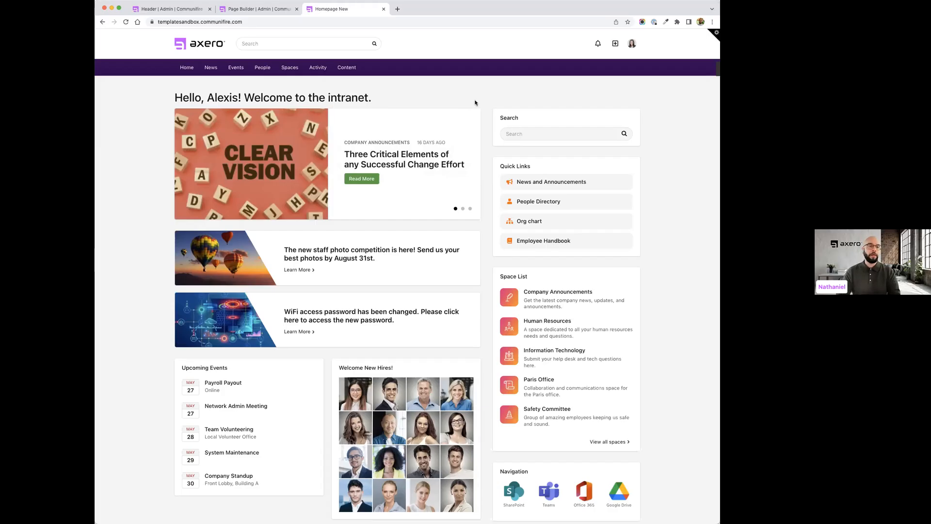
# Step: Open the live homepage for editing and add a full-width 12 row directly below the Greeting row
pyautogui.click(717, 69)
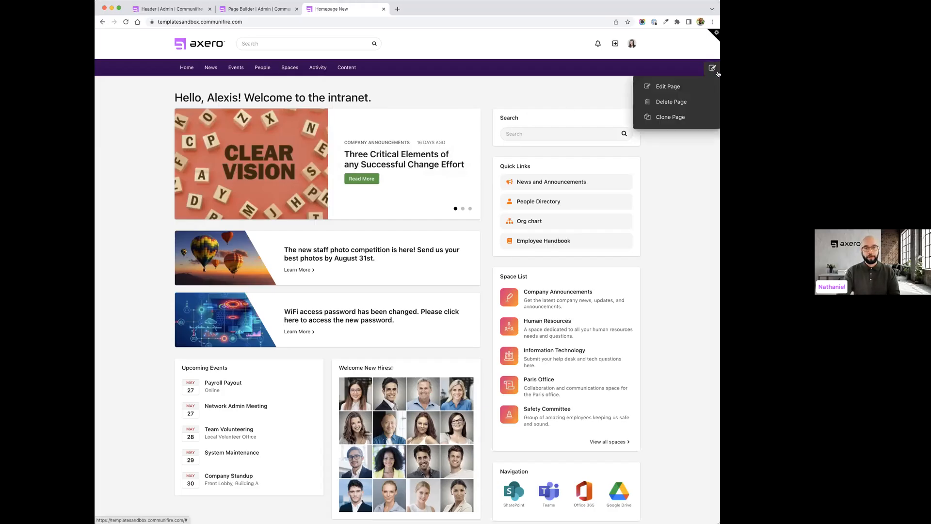
pyautogui.click(669, 88)
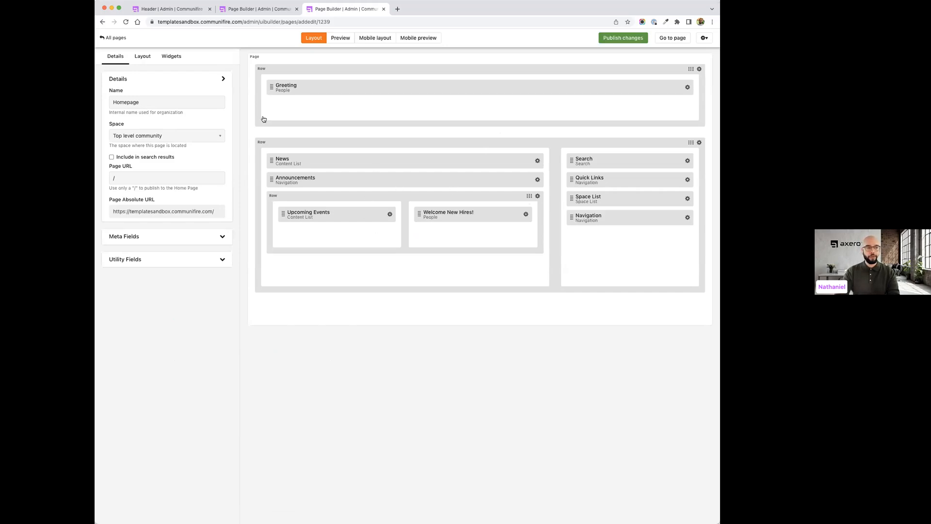
pyautogui.click(145, 59)
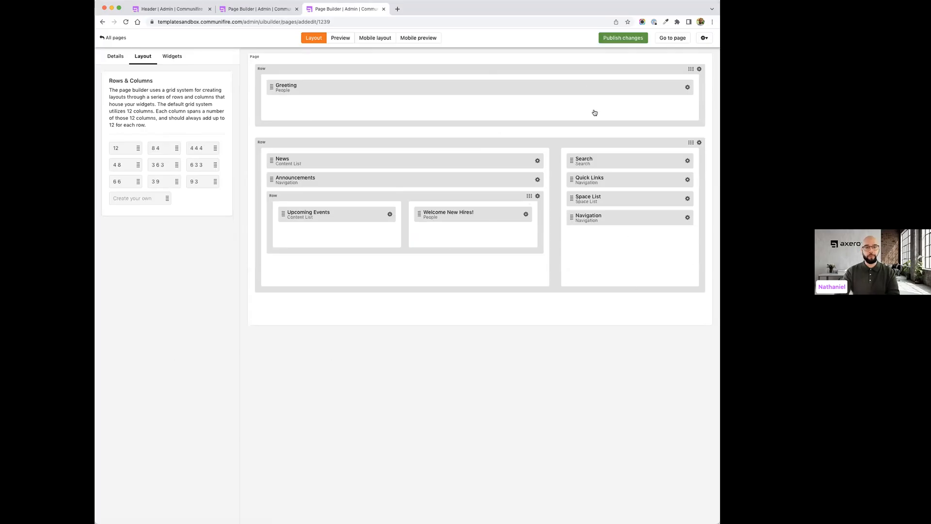
pyautogui.moveTo(136, 149); pyautogui.dragTo(342, 148)
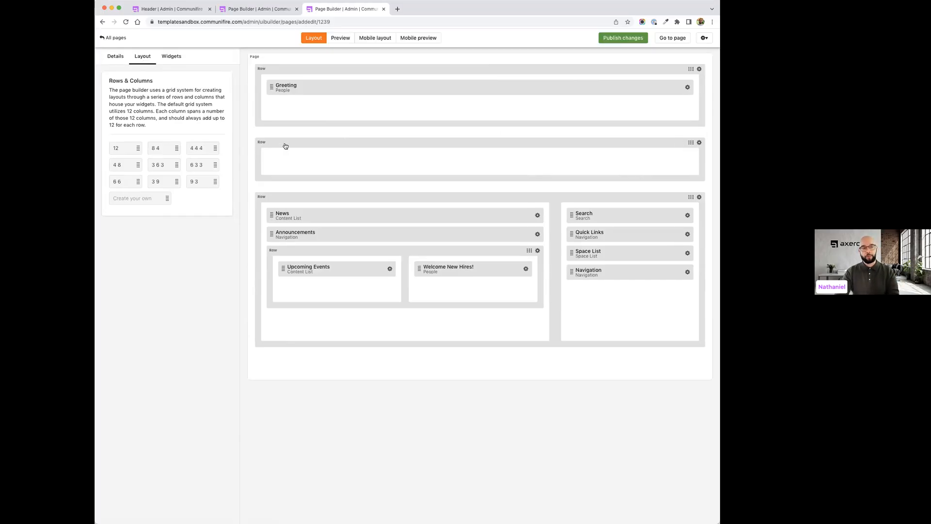
# Step: Restrict the new row's visibility to the SiteAdministrator role and place a Navigation widget inside it
pyautogui.click(699, 142)
pyautogui.click(629, 159)
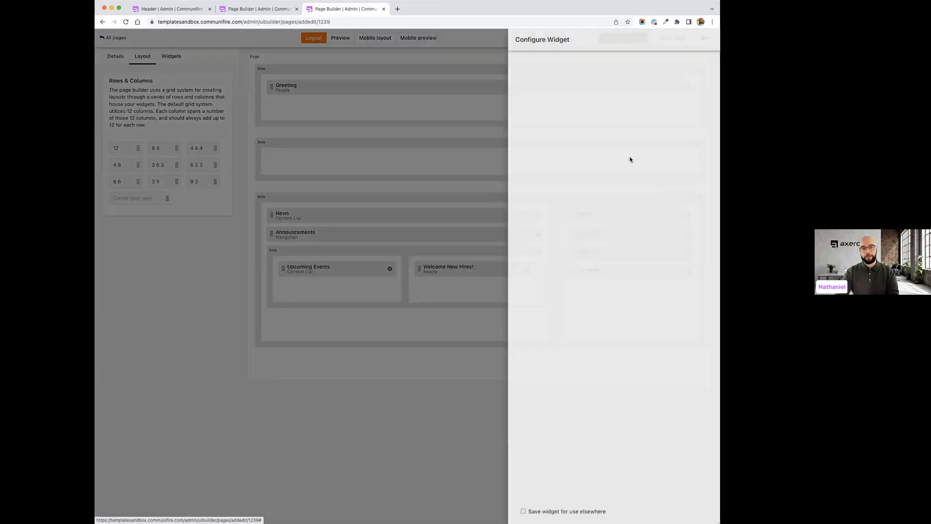
pyautogui.click(476, 63)
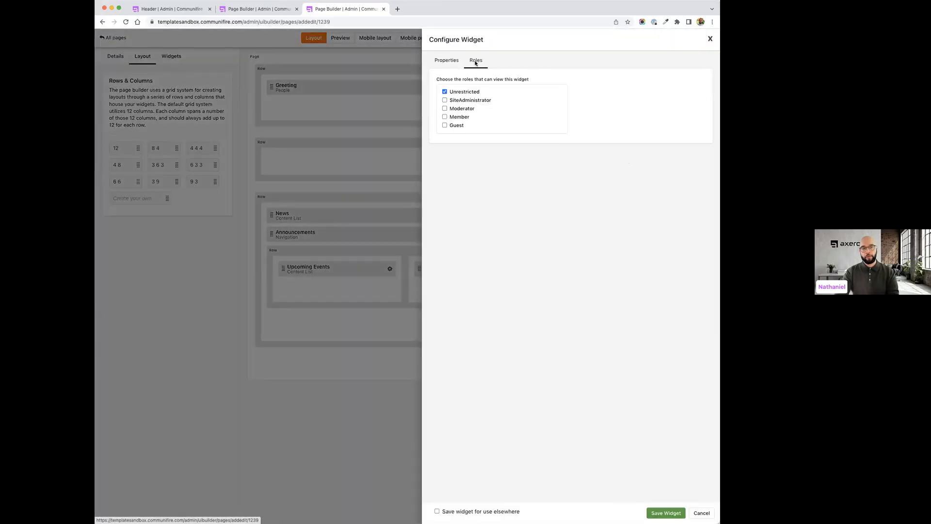
pyautogui.click(463, 99)
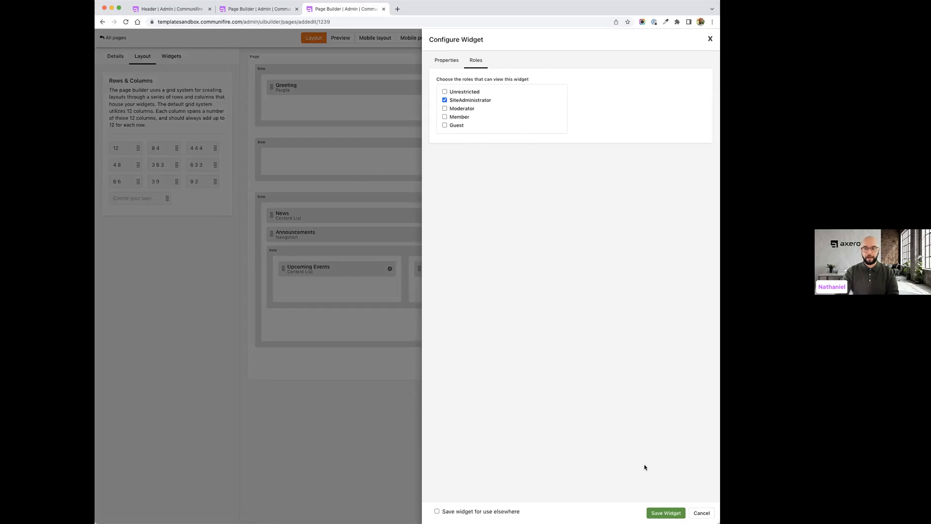
pyautogui.click(666, 513)
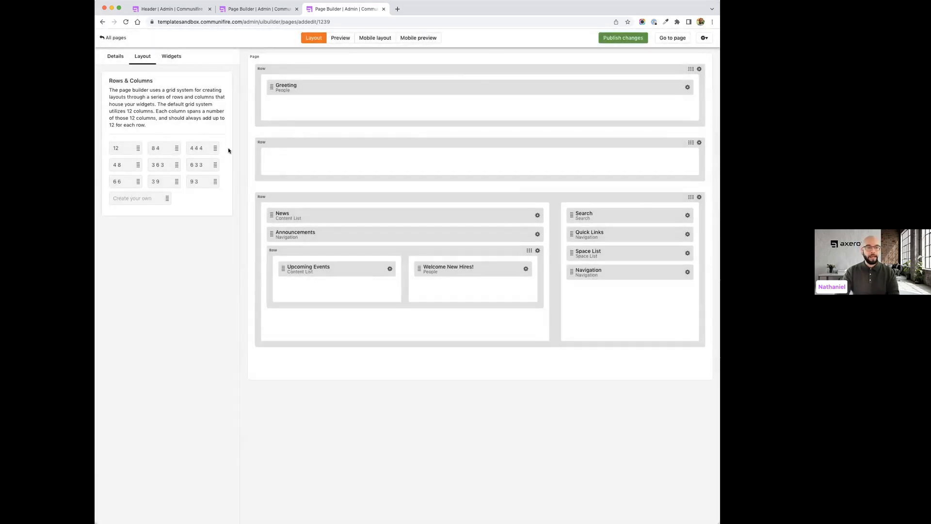
pyautogui.click(171, 57)
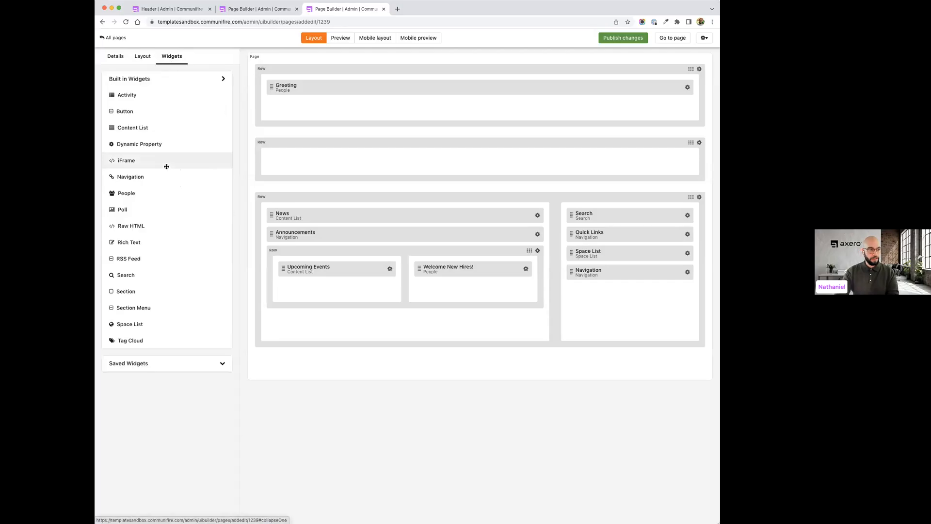
pyautogui.moveTo(142, 179); pyautogui.dragTo(340, 174)
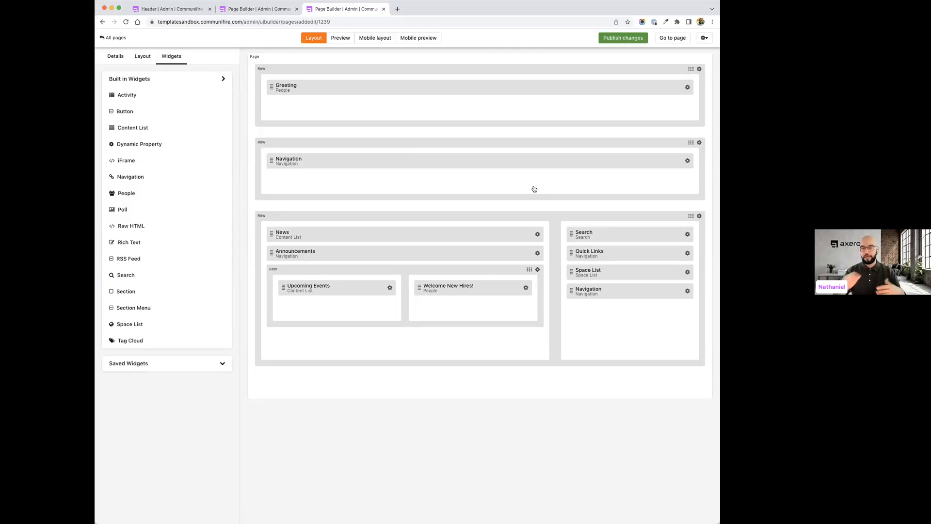
# Step: Remove the new row together with its Navigation widget and go to the live homepage
pyautogui.click(698, 144)
pyautogui.click(653, 174)
pyautogui.click(682, 35)
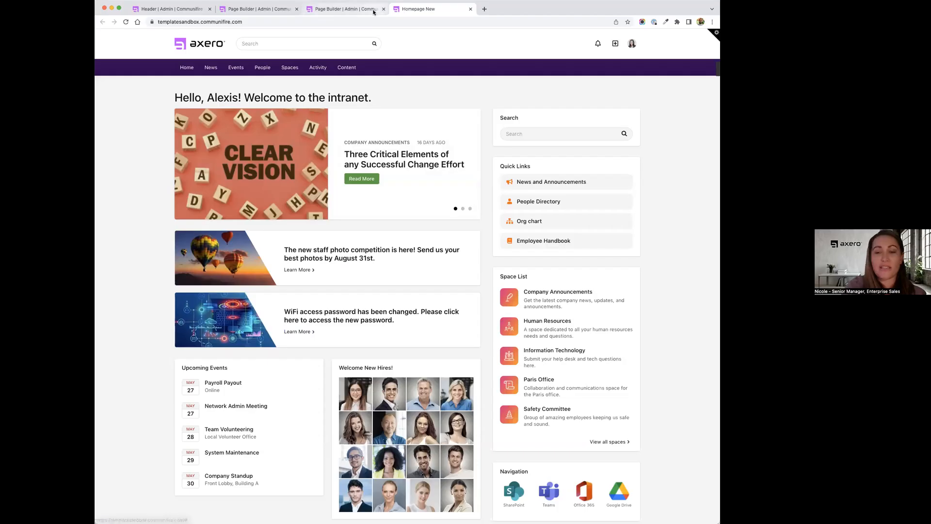
# Step: Open the live homepage for editing and bring up the properties of the Welcome New Hires! widget
pyautogui.click(712, 68)
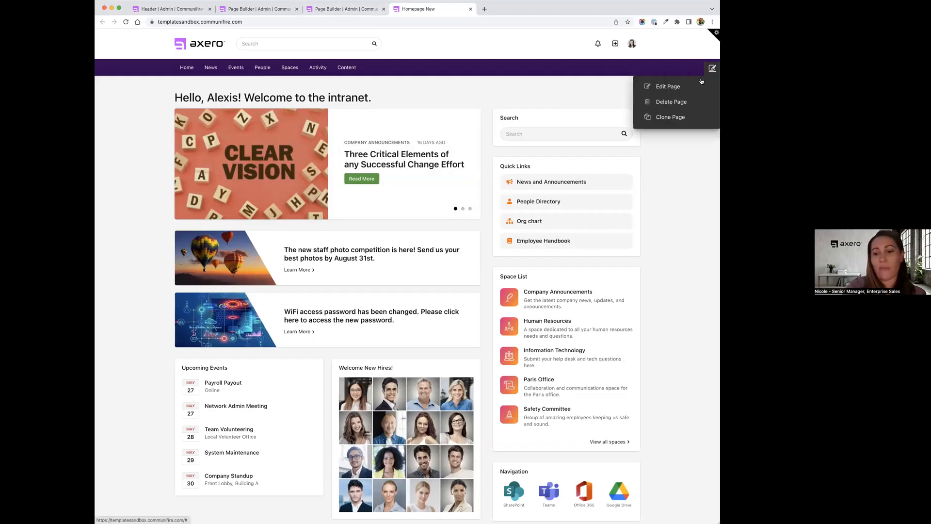
pyautogui.click(699, 86)
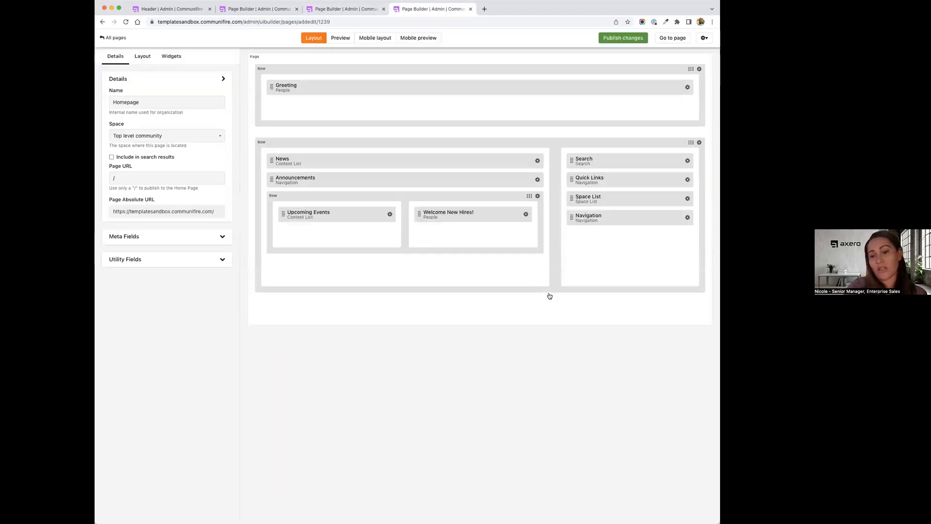
pyautogui.click(525, 213)
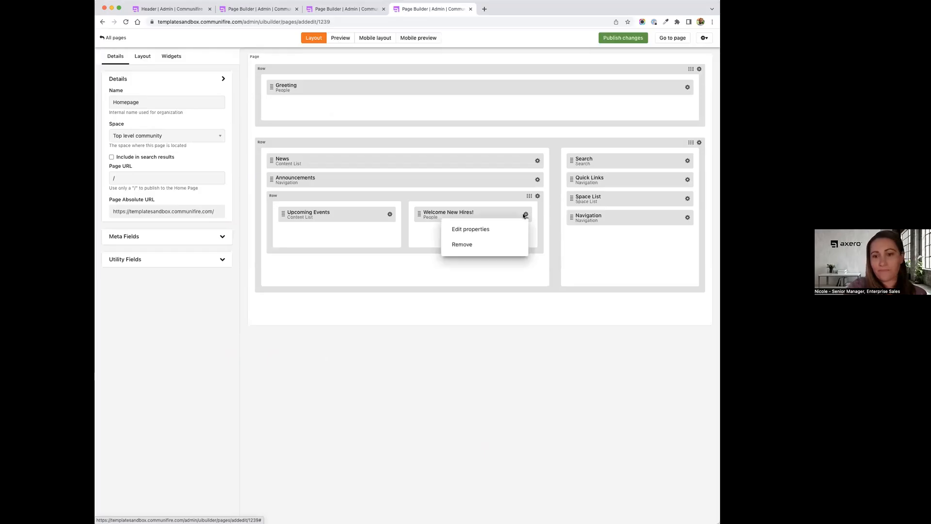
pyautogui.click(482, 229)
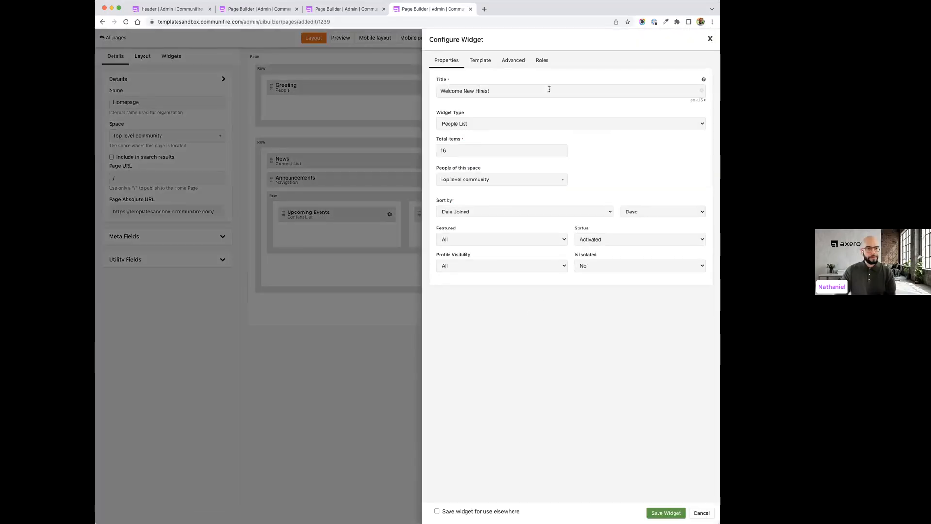
# Step: Review the Welcome New Hires! widget's general, template, advanced and role settings, and close its configuration without changing anything
pyautogui.click(513, 61)
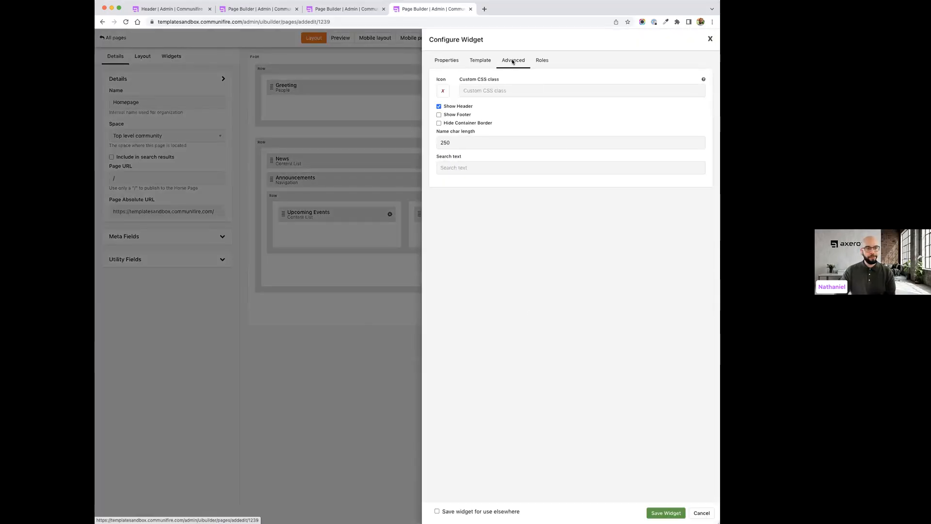
pyautogui.click(481, 60)
pyautogui.click(450, 62)
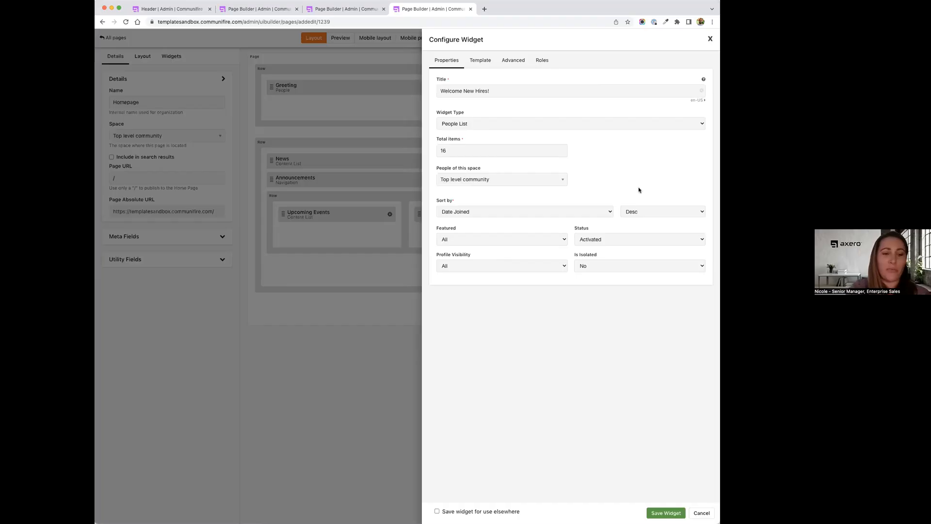
pyautogui.click(477, 62)
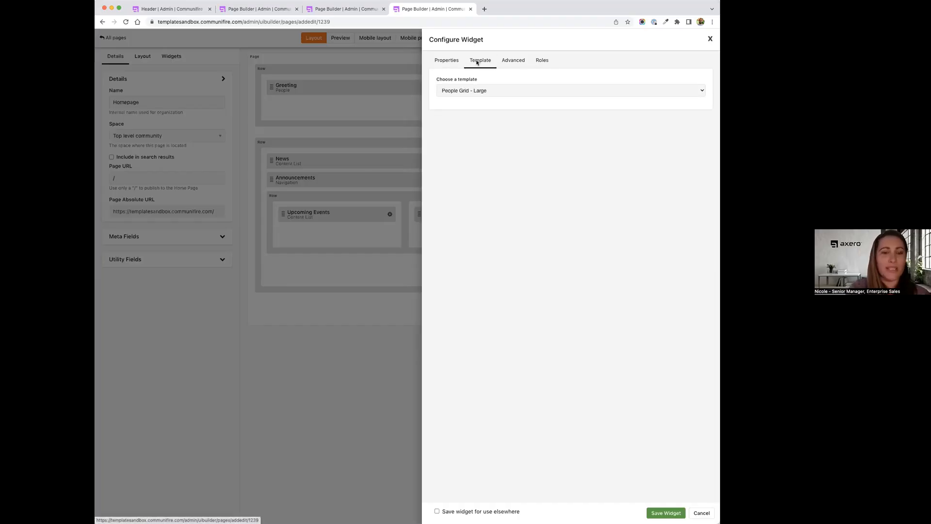
pyautogui.click(513, 60)
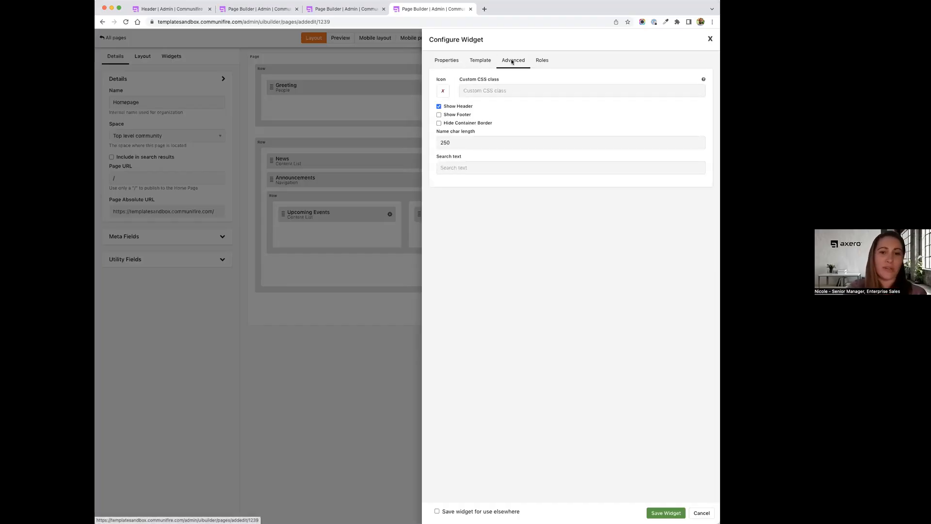
pyautogui.click(537, 62)
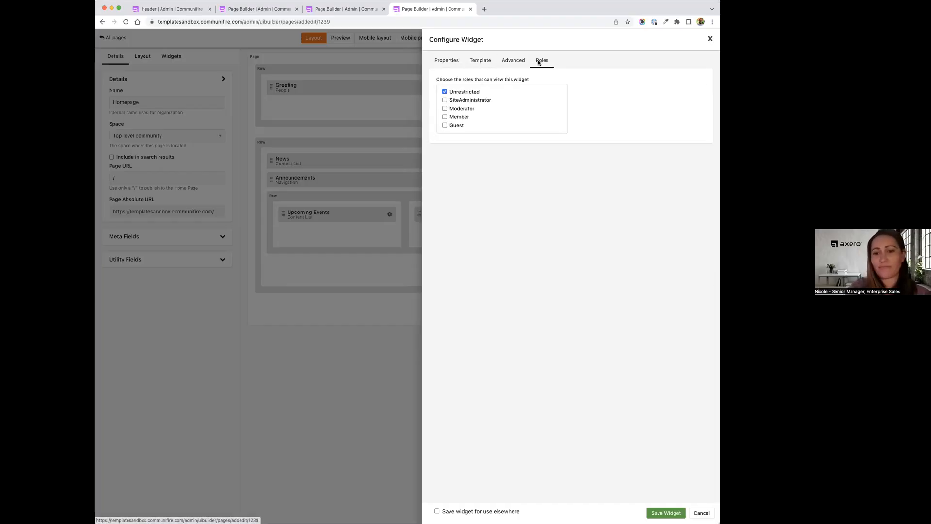
pyautogui.click(453, 63)
pyautogui.click(711, 39)
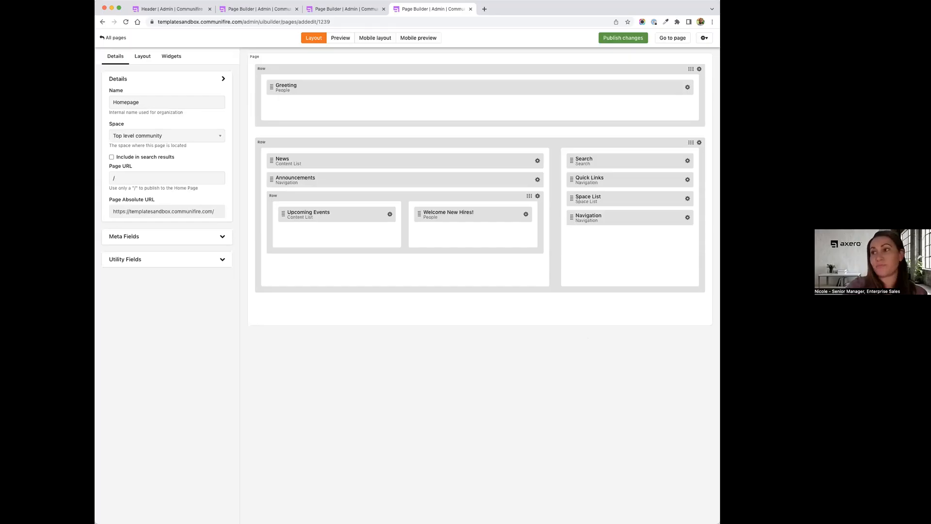
# Step: Show the list of built-in widgets, and go to the live homepage to look over its content
pyautogui.click(171, 57)
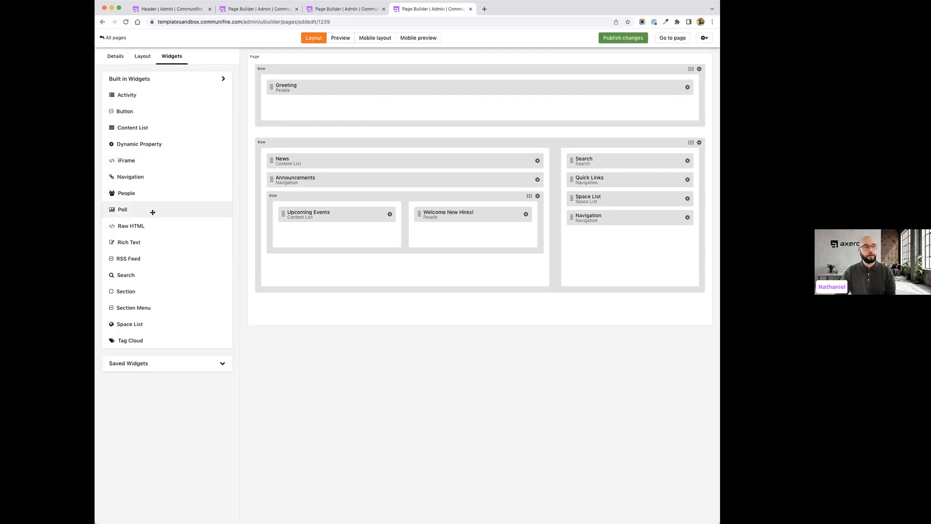
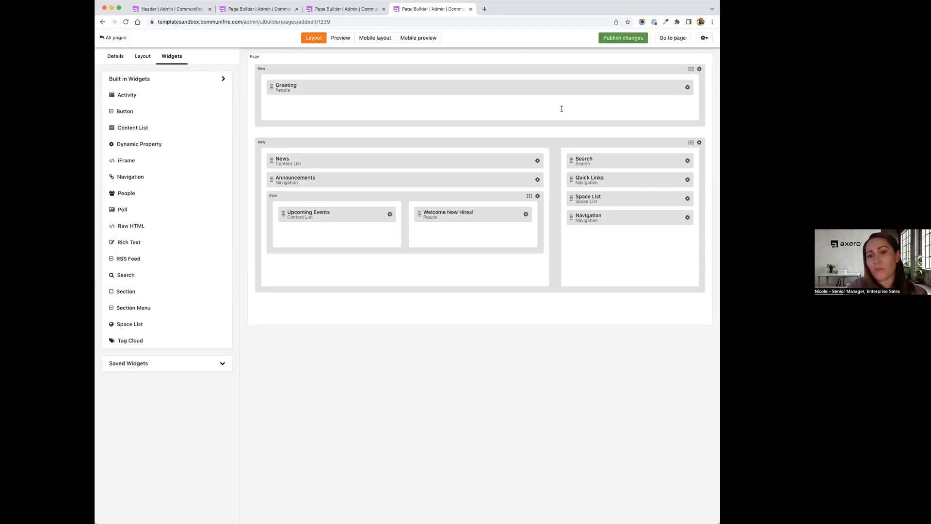
pyautogui.click(672, 38)
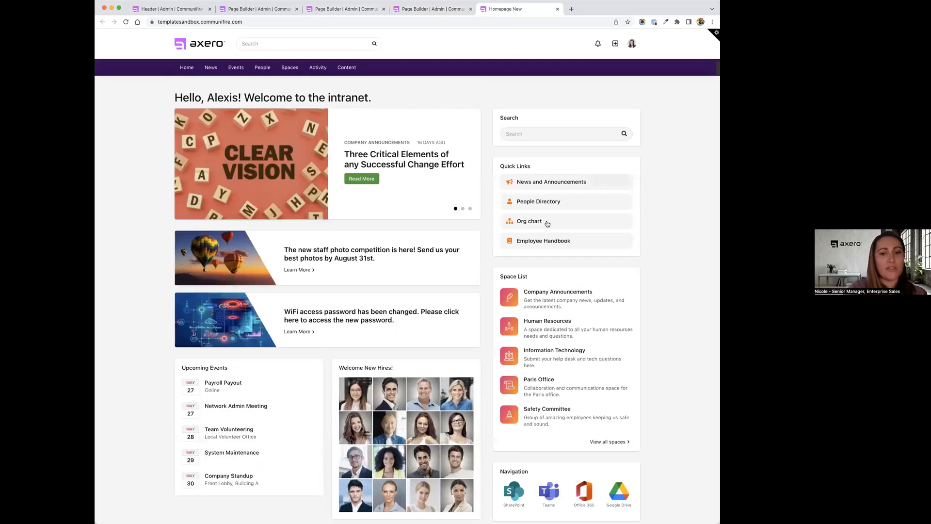
pyautogui.scroll(-1, 537, 255)
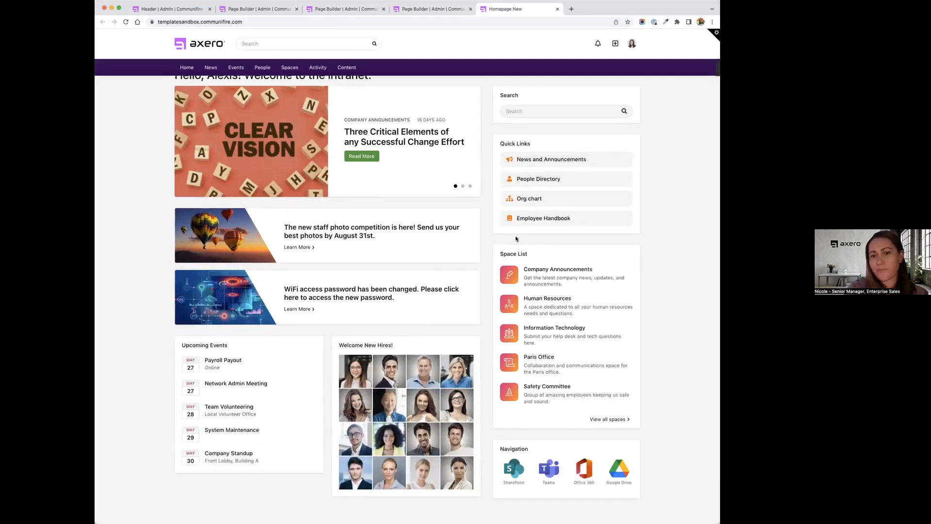
pyautogui.scroll(1, 353, 132)
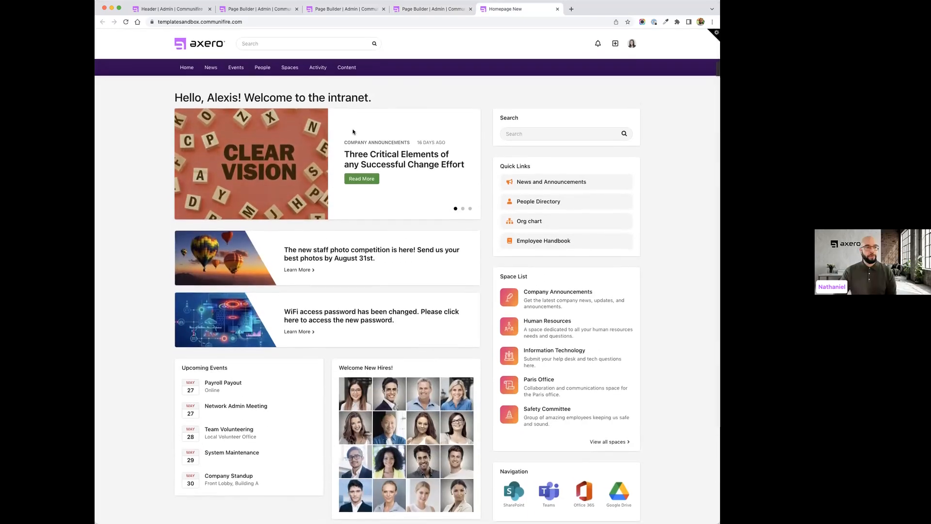
# Step: Go to the Human Resources space and view its files
pyautogui.click(293, 71)
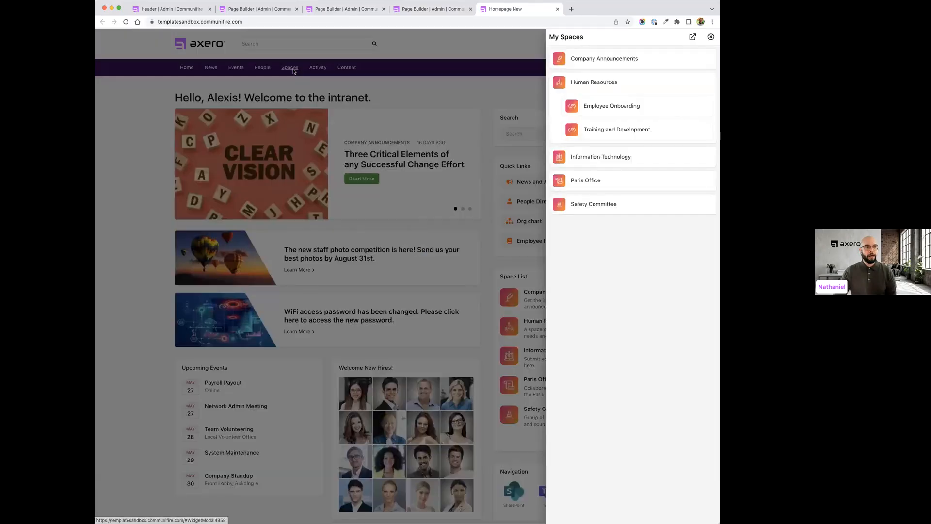
pyautogui.click(591, 86)
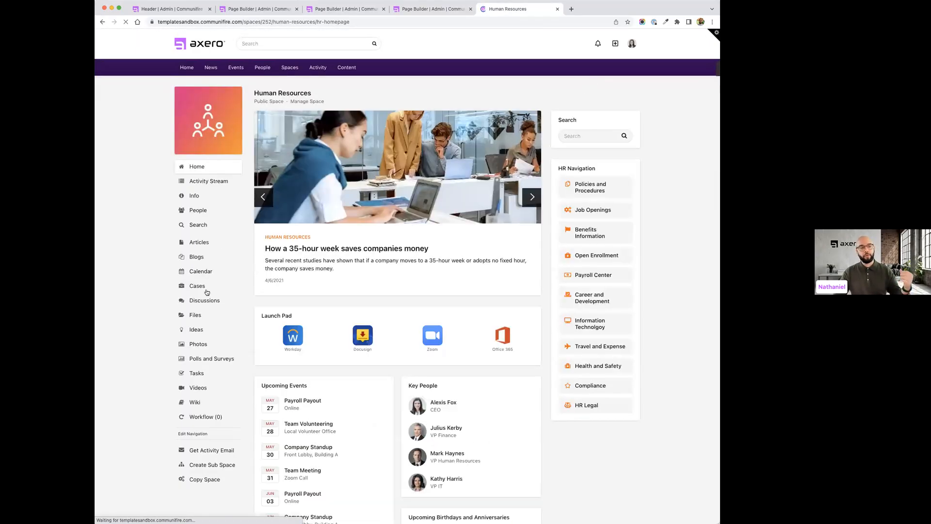
pyautogui.click(199, 319)
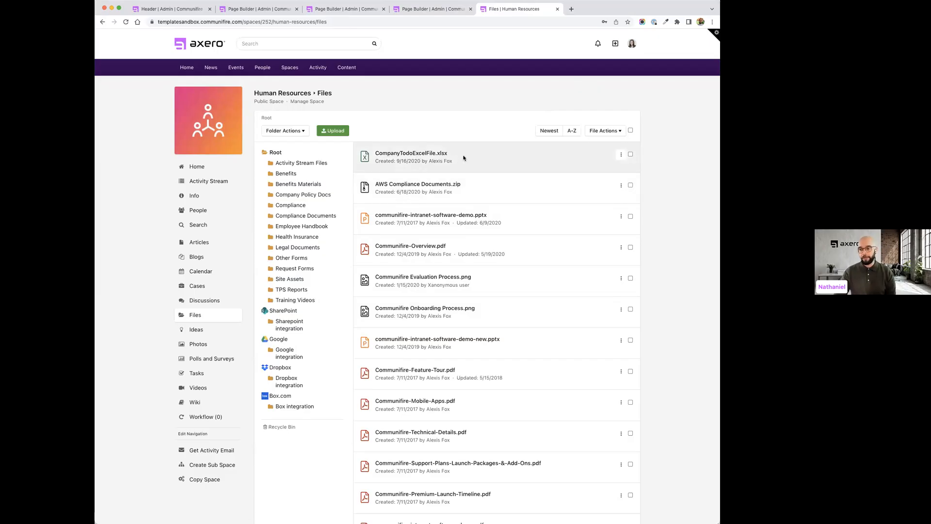
# Step: Return to the homepage layout editor and add a navigation item of type Content to the Quick Links widget
pyautogui.click(423, 10)
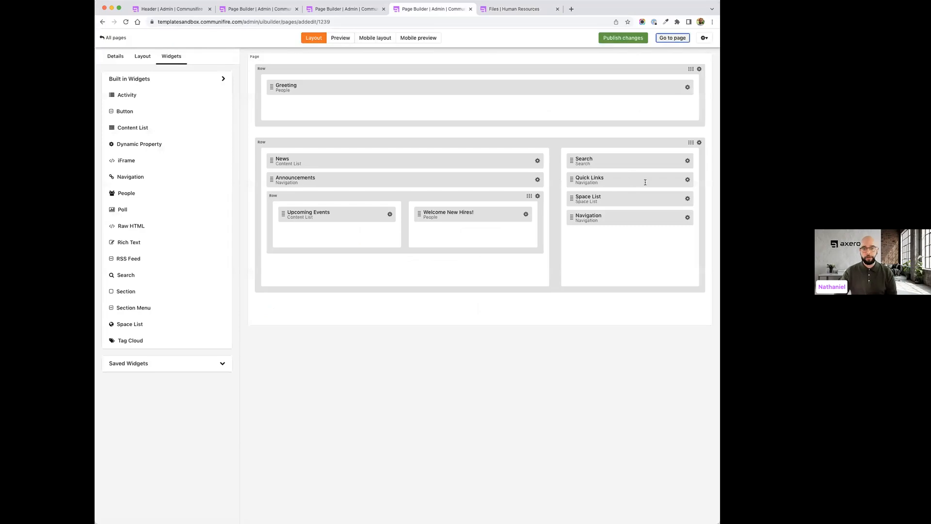
pyautogui.click(687, 180)
pyautogui.click(628, 196)
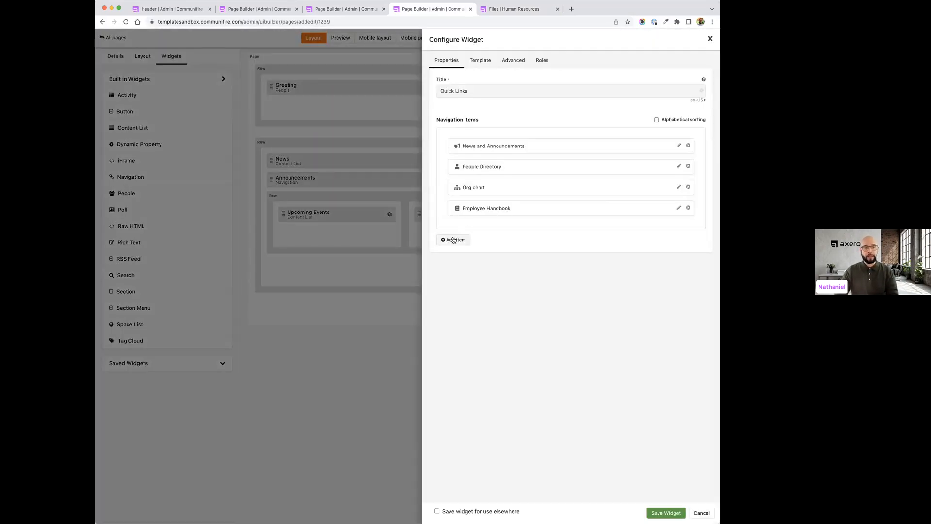
pyautogui.click(458, 240)
pyautogui.click(475, 285)
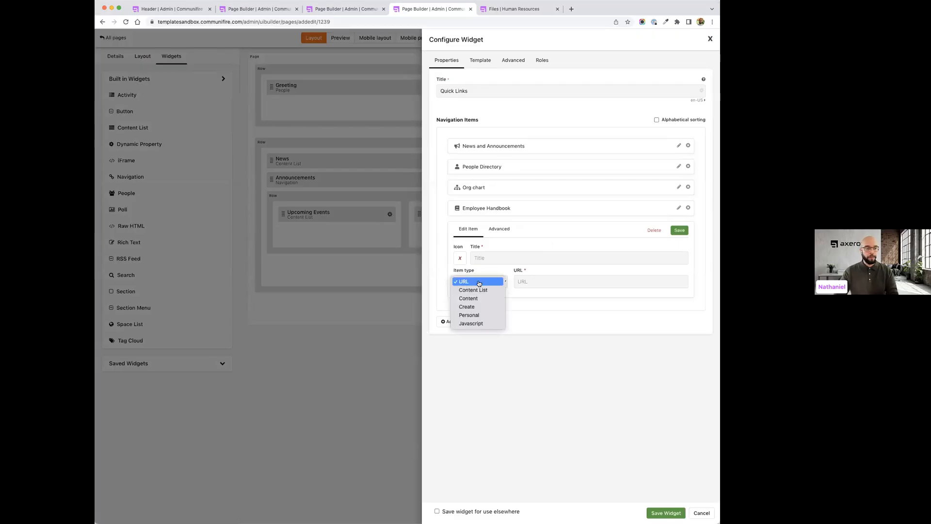
pyautogui.click(477, 298)
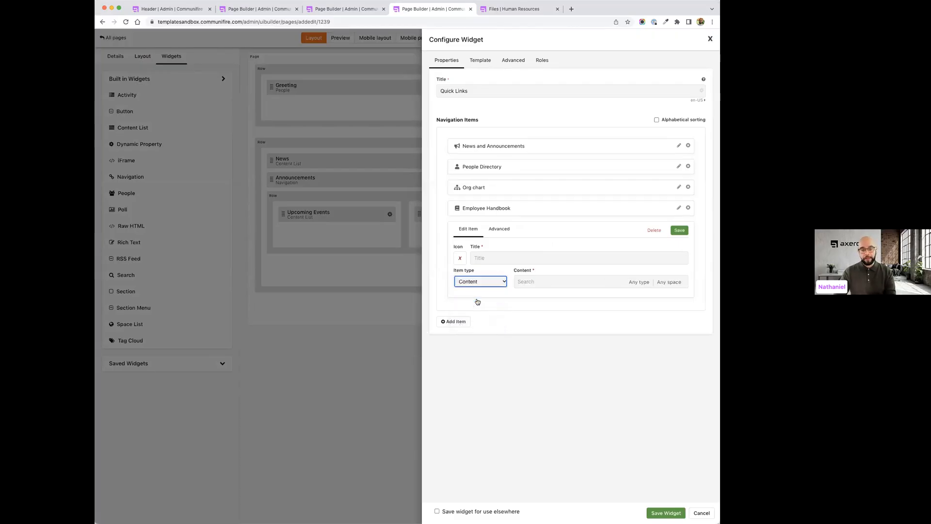
# Step: Limit the new item's content search to the File type in the Human Resources space
pyautogui.click(642, 284)
pyautogui.scroll(-1, 621, 330)
pyautogui.scroll(-3, 622, 335)
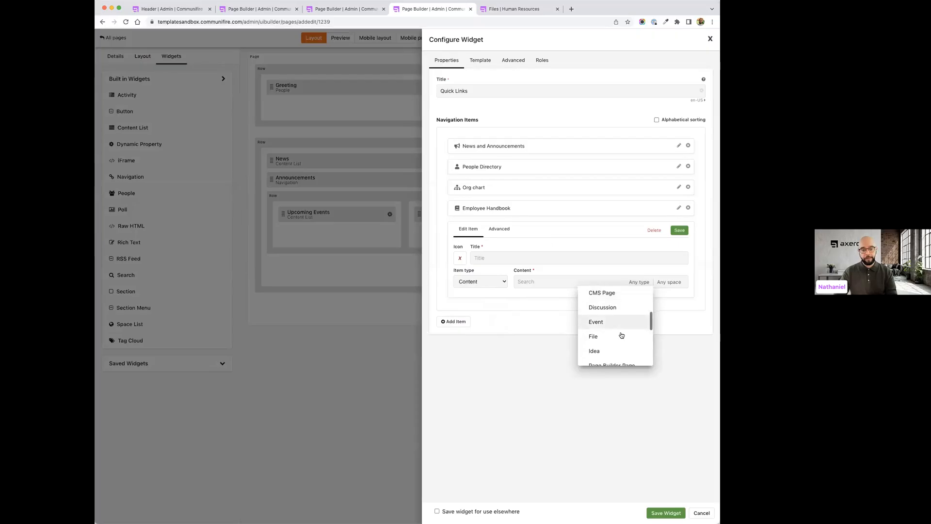
pyautogui.click(620, 335)
pyautogui.click(669, 283)
pyautogui.scroll(-1, 664, 343)
pyautogui.click(665, 343)
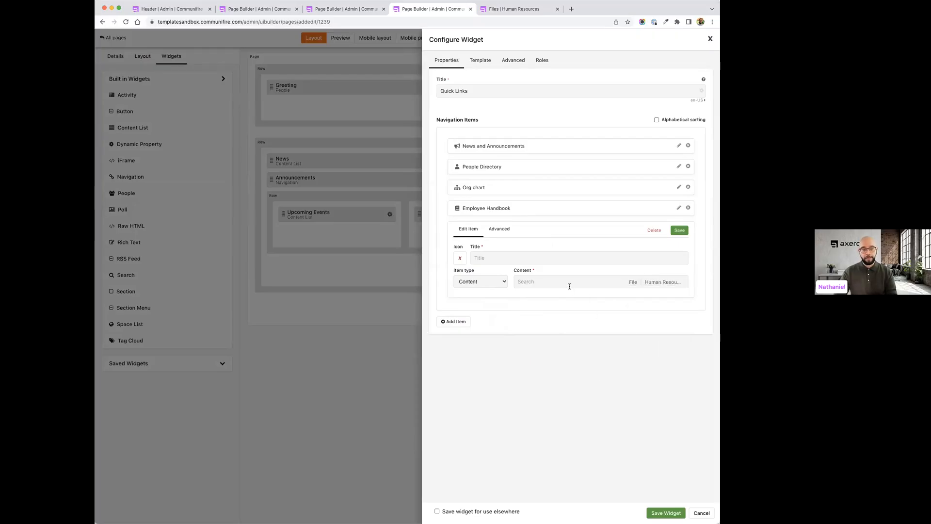
# Step: Search the content for "ben" and link the item to Dental Plan Booklet.pdf
pyautogui.write('be')
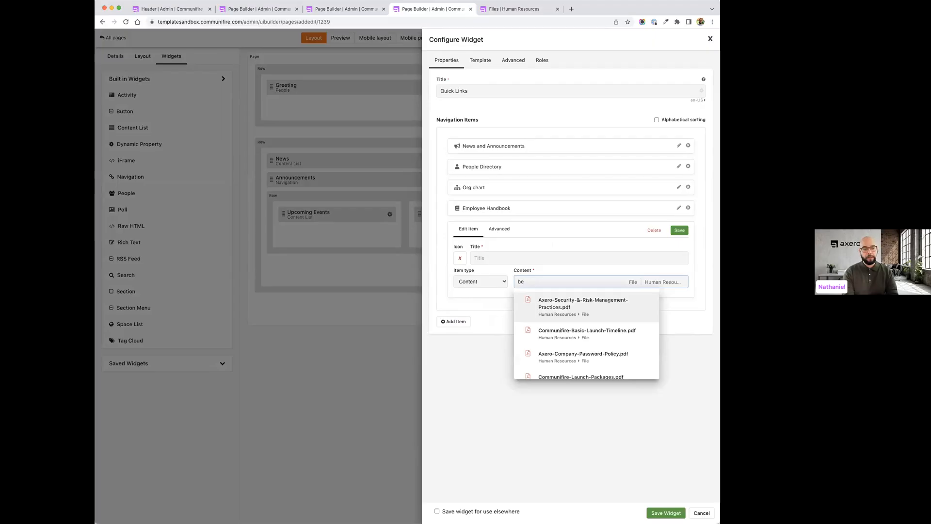
pyautogui.write('n')
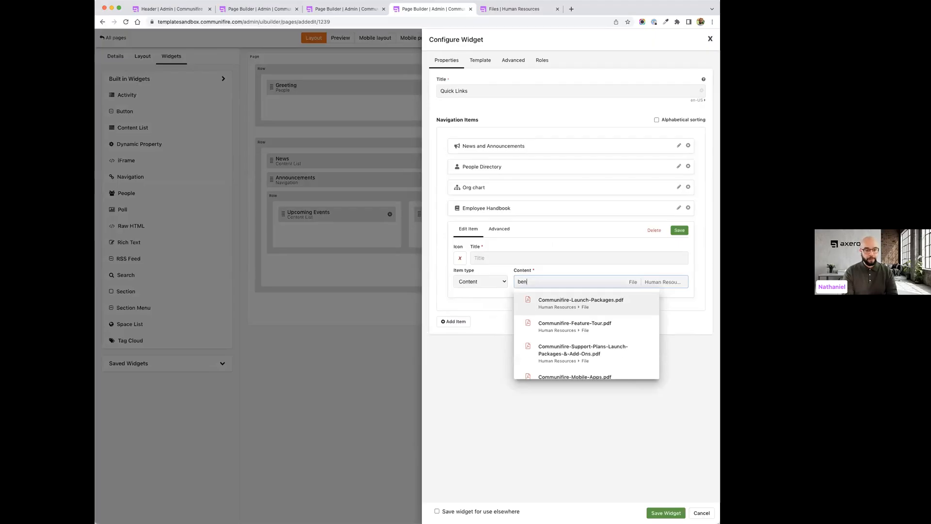
pyautogui.scroll(-1, 606, 323)
pyautogui.scroll(-5, 607, 323)
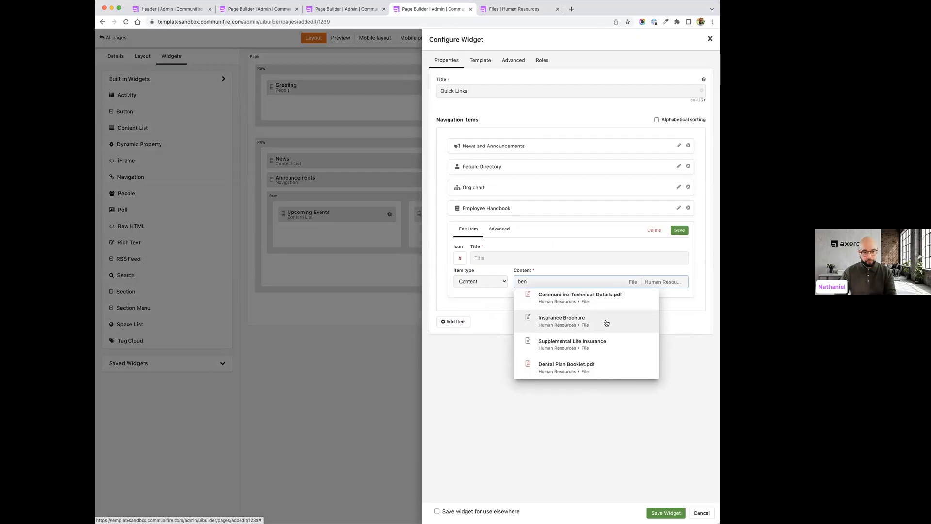
pyautogui.scroll(-2, 606, 323)
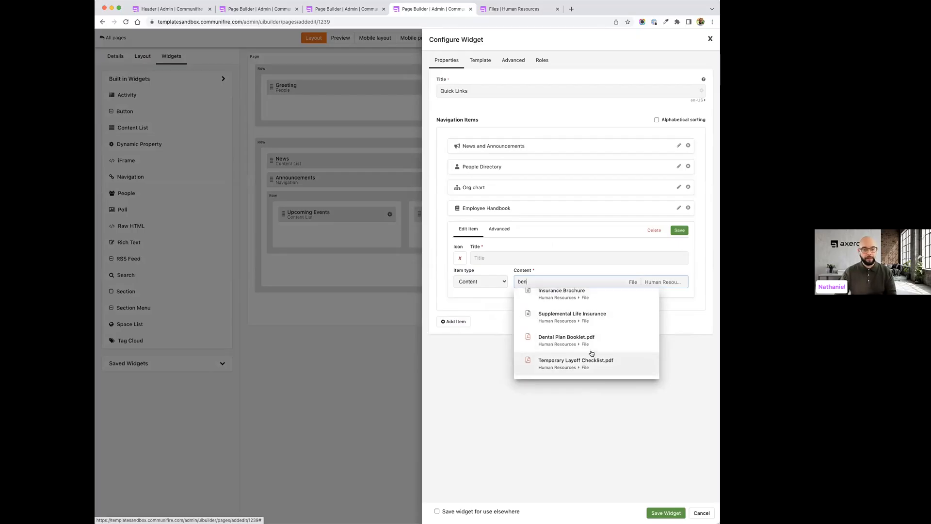
pyautogui.click(573, 341)
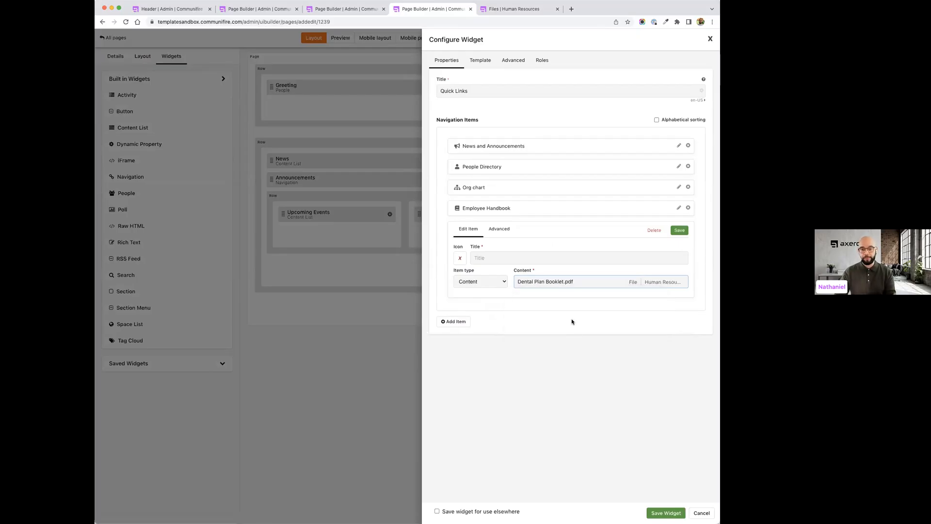
# Step: Title the item Dental Plan, give it an outlined smile icon, and save both the item and the Quick Links widget
pyautogui.click(577, 257)
pyautogui.write('ent')
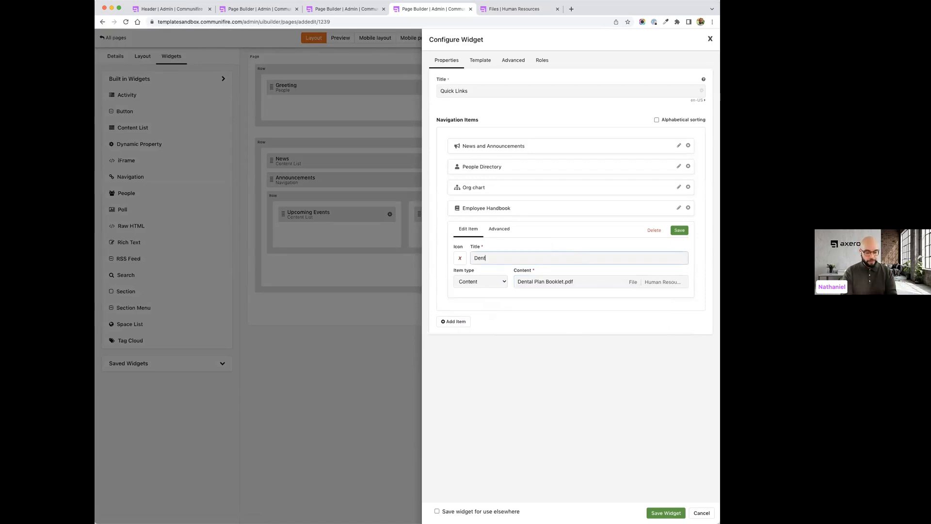
pyautogui.write('al Plan')
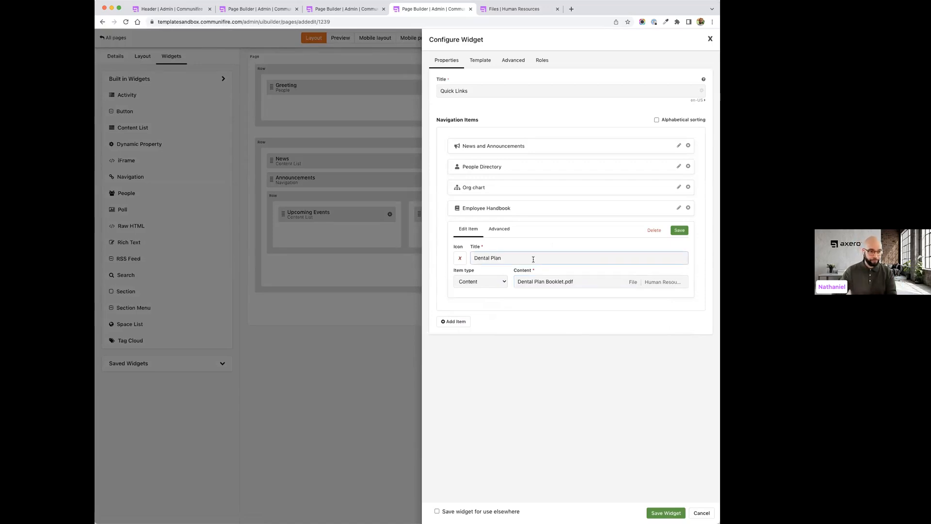
pyautogui.click(465, 261)
pyautogui.write('smile')
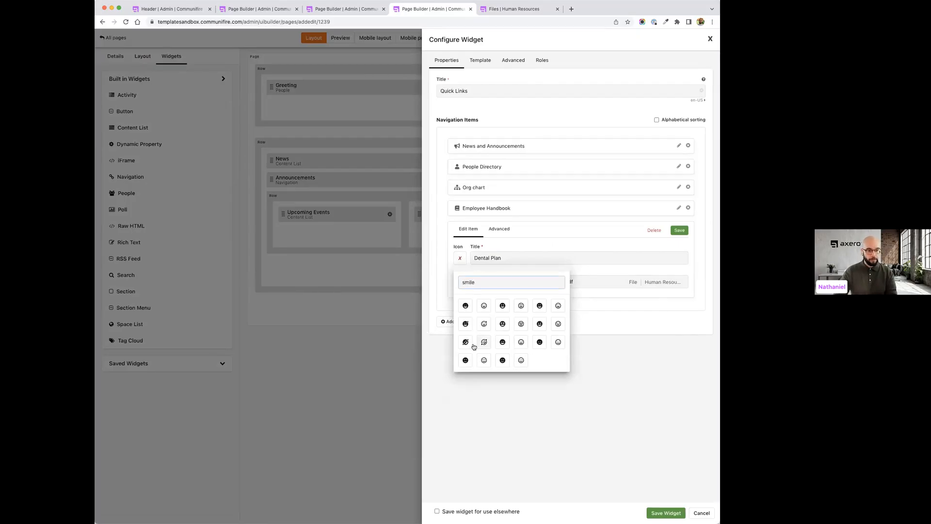
pyautogui.click(484, 308)
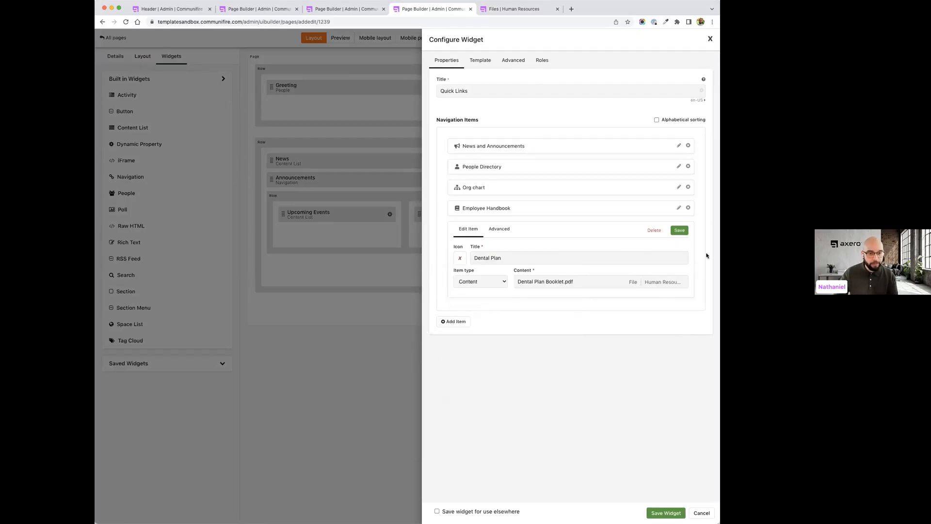
pyautogui.click(679, 231)
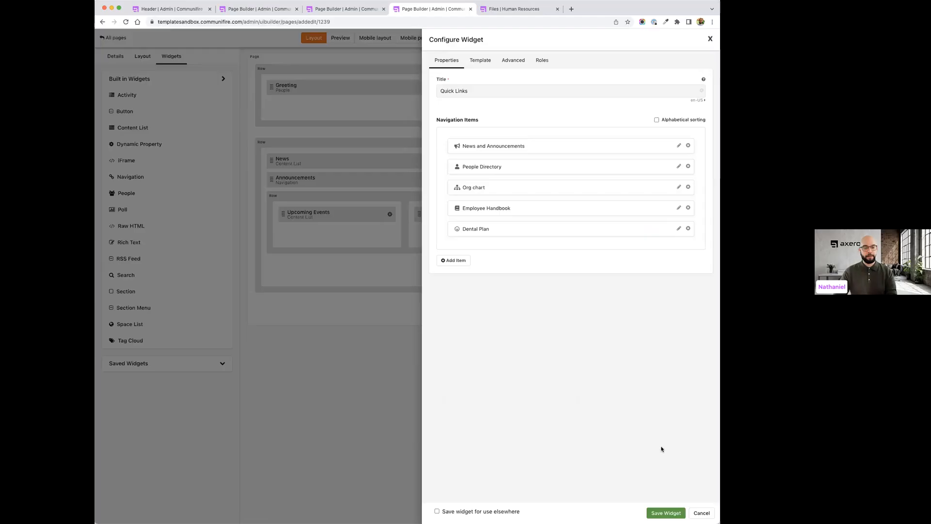
pyautogui.click(664, 512)
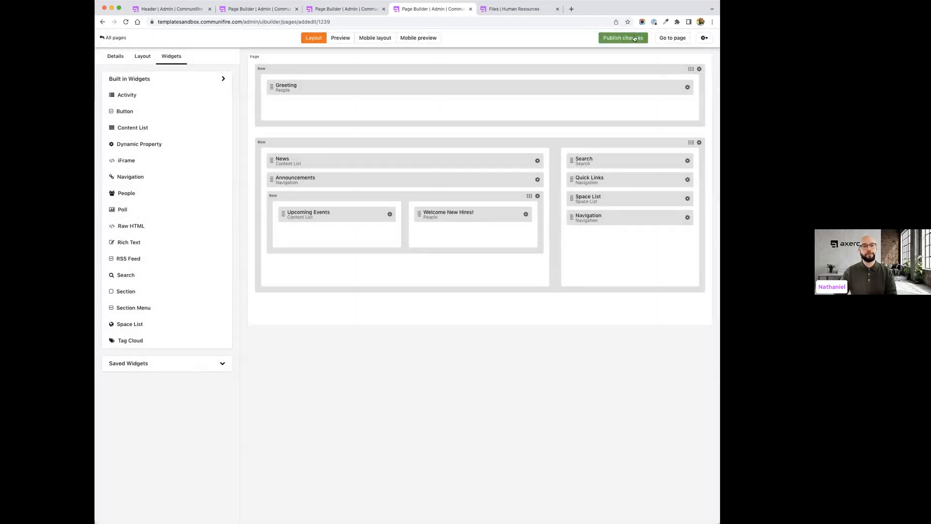
# Step: Publish the homepage changes and view the Quick Links on the live page
pyautogui.click(633, 38)
pyautogui.click(669, 38)
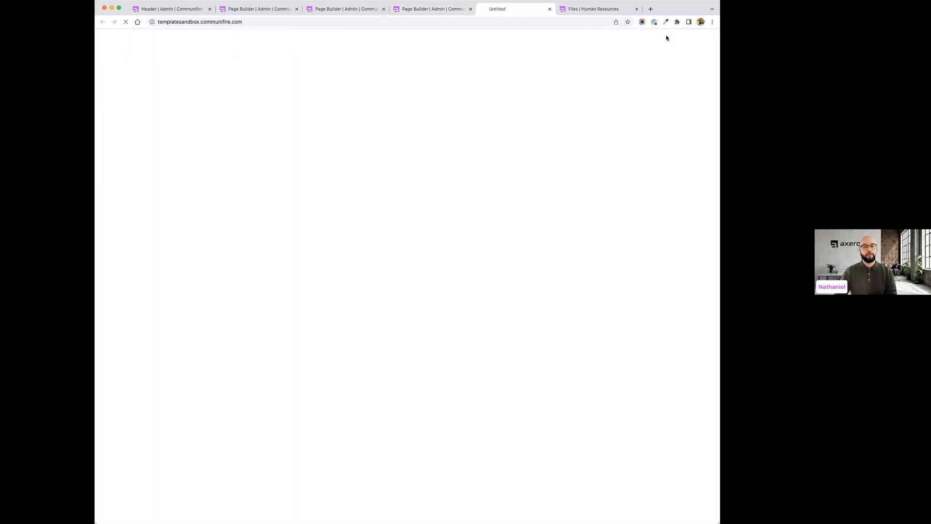
pyautogui.scroll(-1, 529, 242)
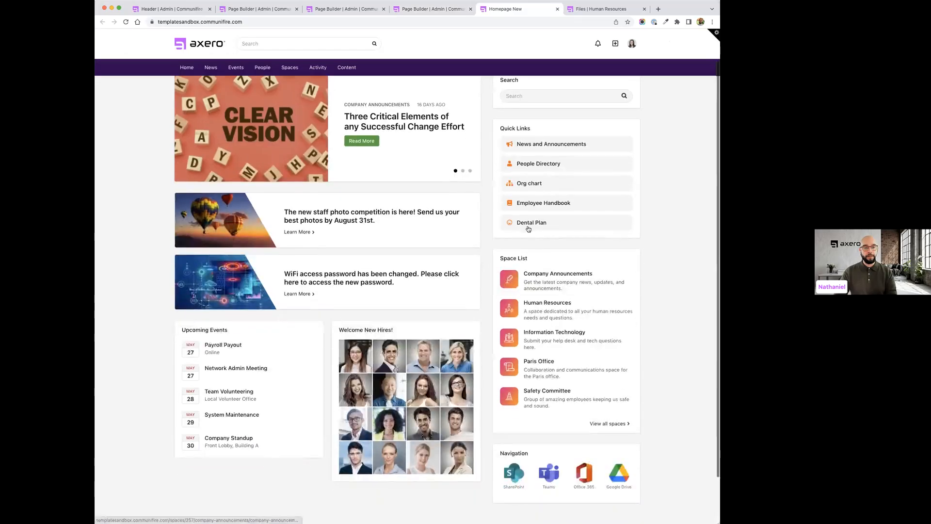
# Step: Follow the Dental Plan quick link and look through the first pages of the embedded PDF booklet
pyautogui.click(531, 222)
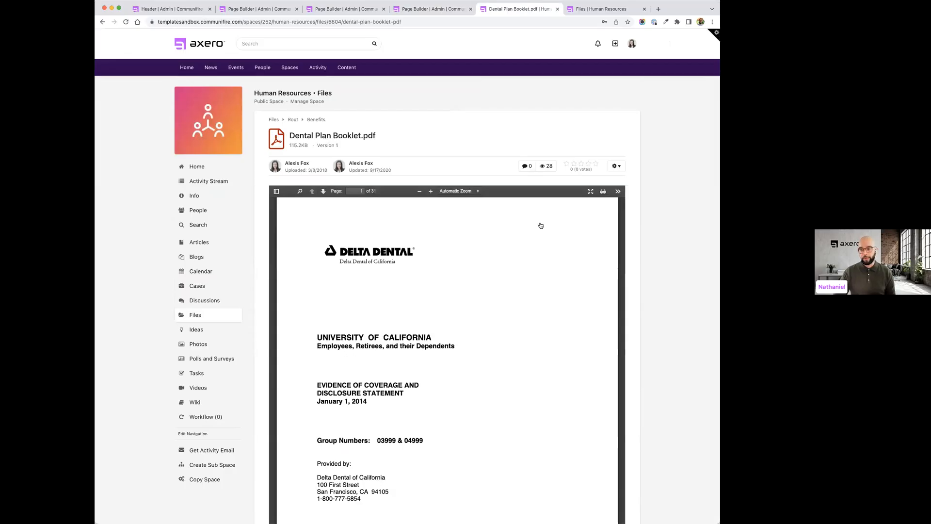
pyautogui.scroll(-2, 541, 226)
pyautogui.scroll(-2, 638, 235)
pyautogui.scroll(-10, 525, 284)
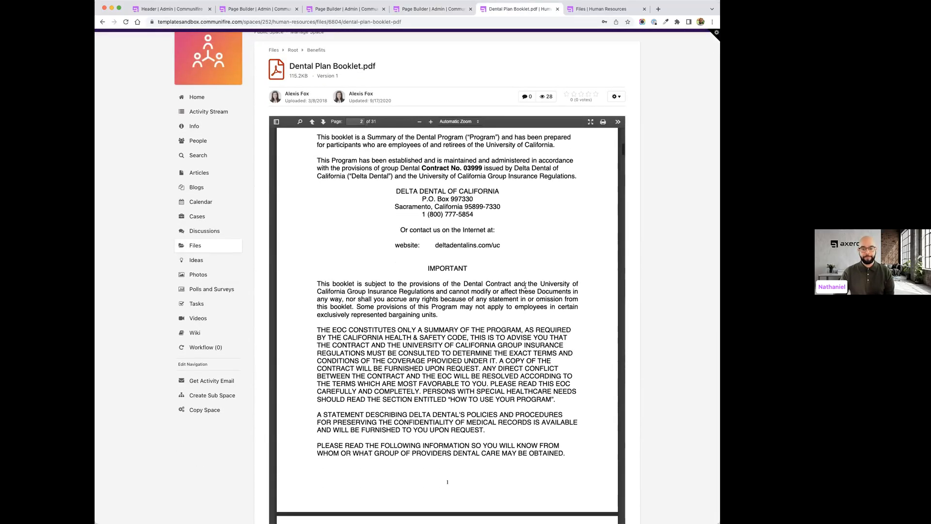
pyautogui.scroll(-5, 525, 285)
pyautogui.scroll(10, 525, 287)
pyautogui.scroll(5, 525, 287)
pyautogui.scroll(3, 478, 118)
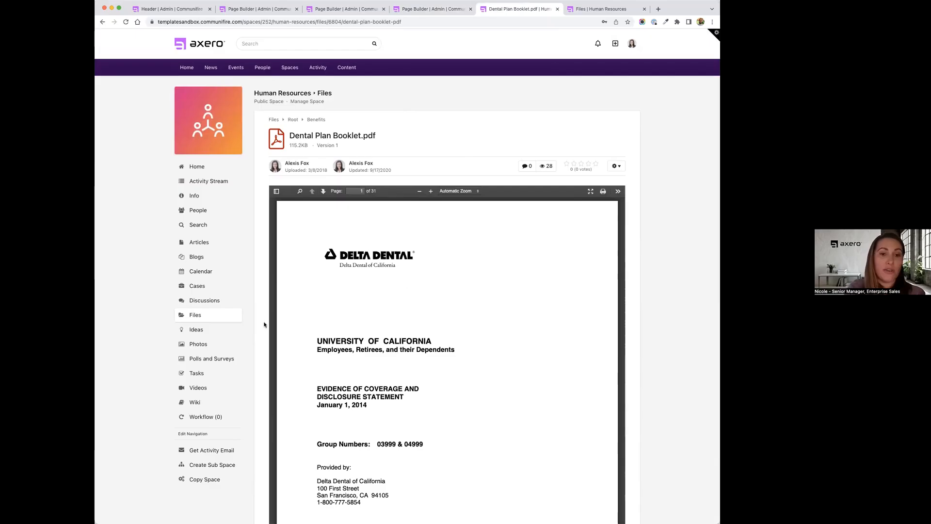
# Step: Show the Human Resources space's Discussions and look over its forum categories and latest discussions
pyautogui.click(214, 304)
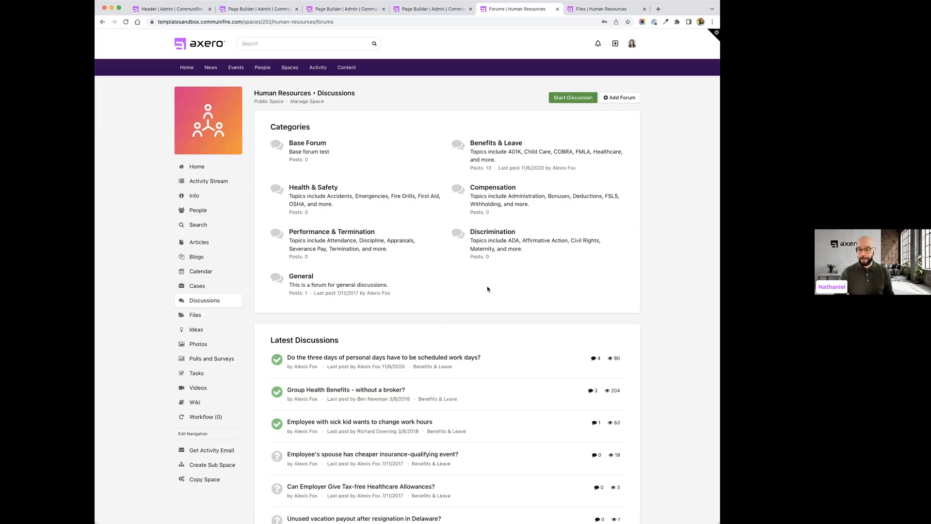
pyautogui.scroll(-1, 464, 290)
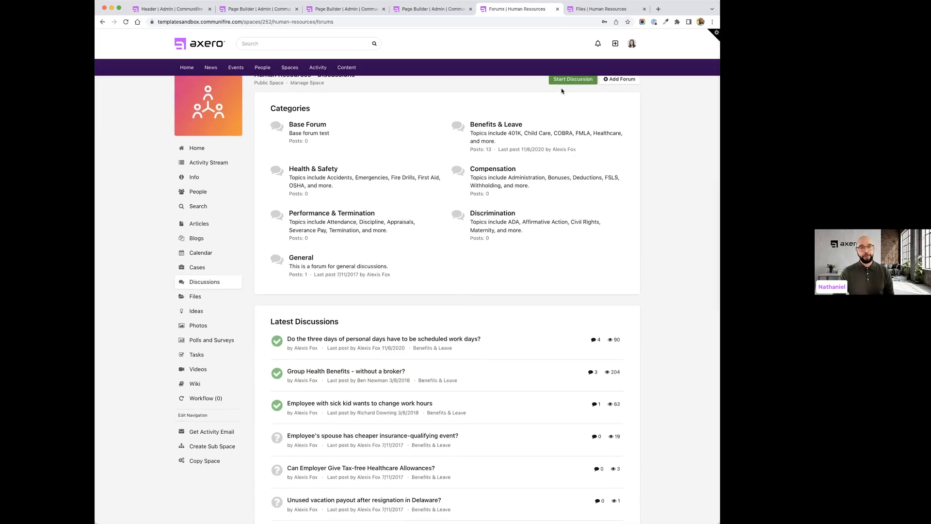
pyautogui.scroll(-1, 526, 322)
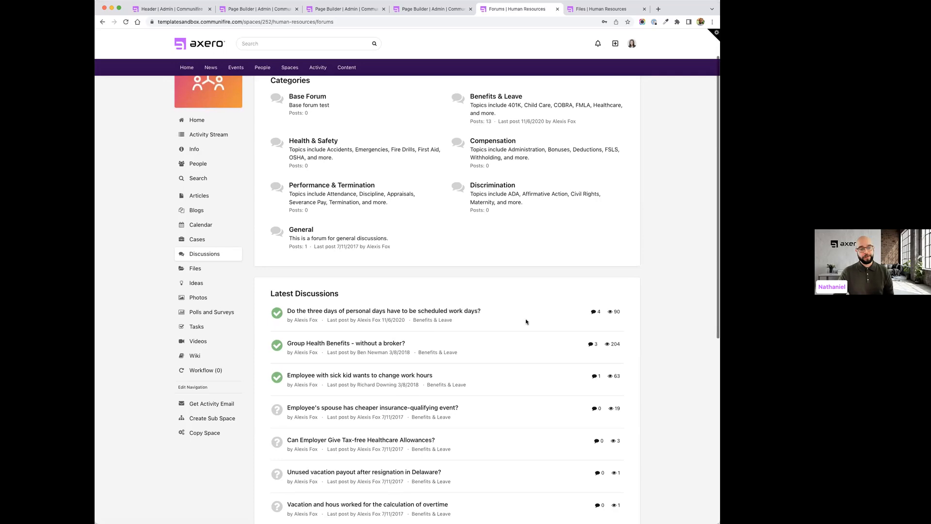
# Step: Read the discussion "Do the three days of personal days have to be scheduled work days?" including its attachments area, replies and marked answers
pyautogui.click(429, 313)
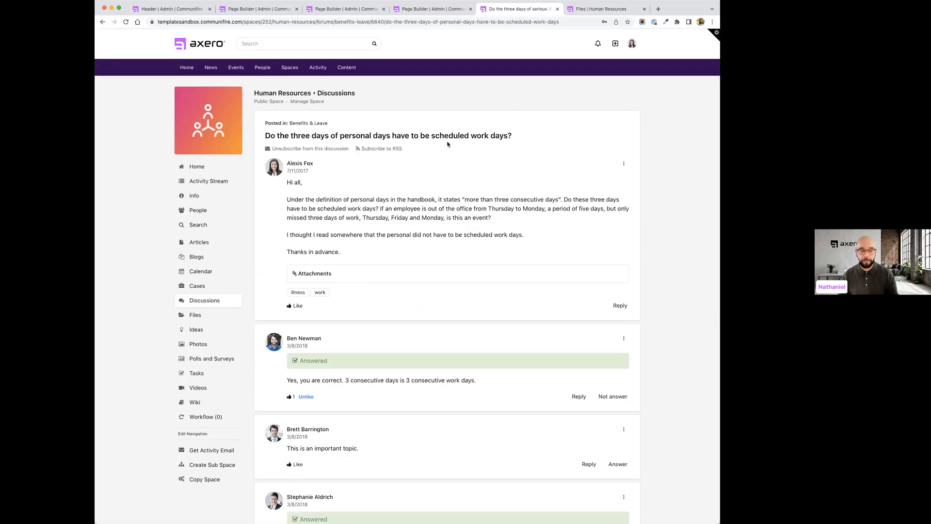
pyautogui.scroll(-1, 322, 274)
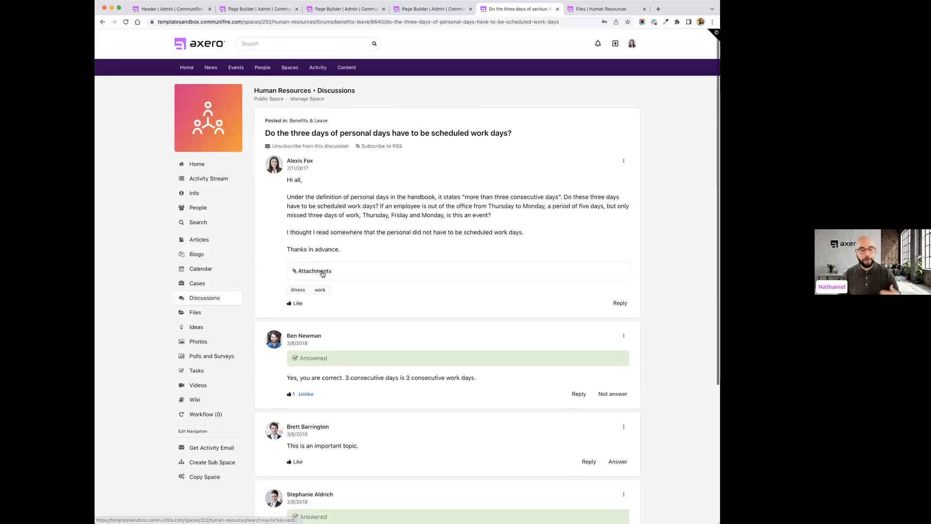
pyautogui.scroll(-4, 322, 274)
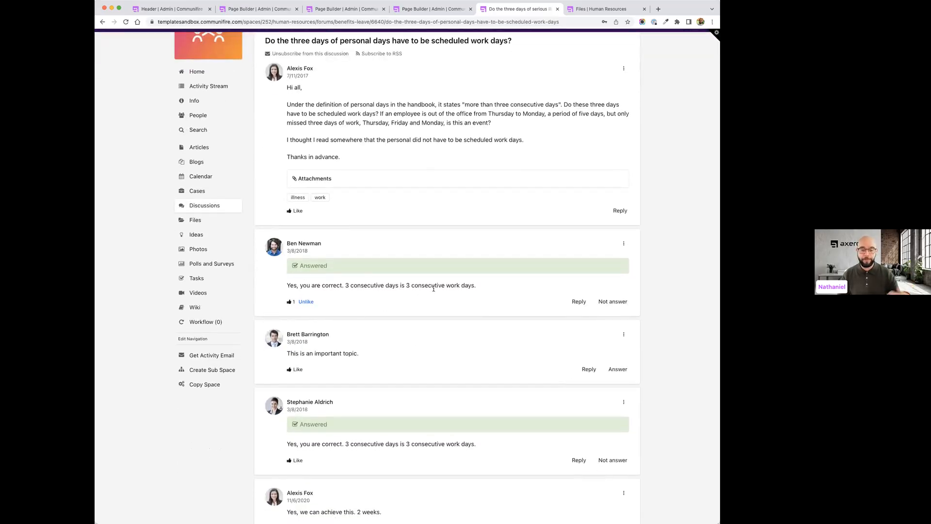
pyautogui.scroll(4, 434, 289)
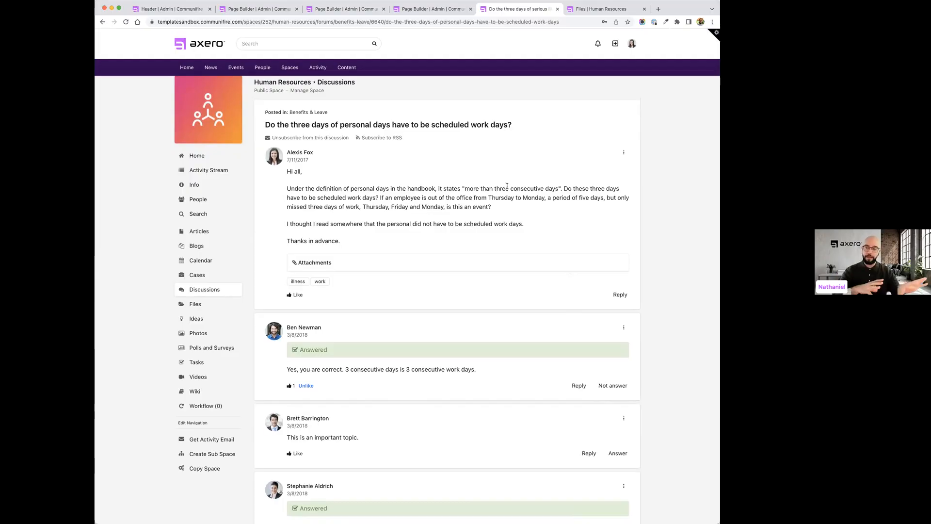
pyautogui.scroll(-5, 507, 186)
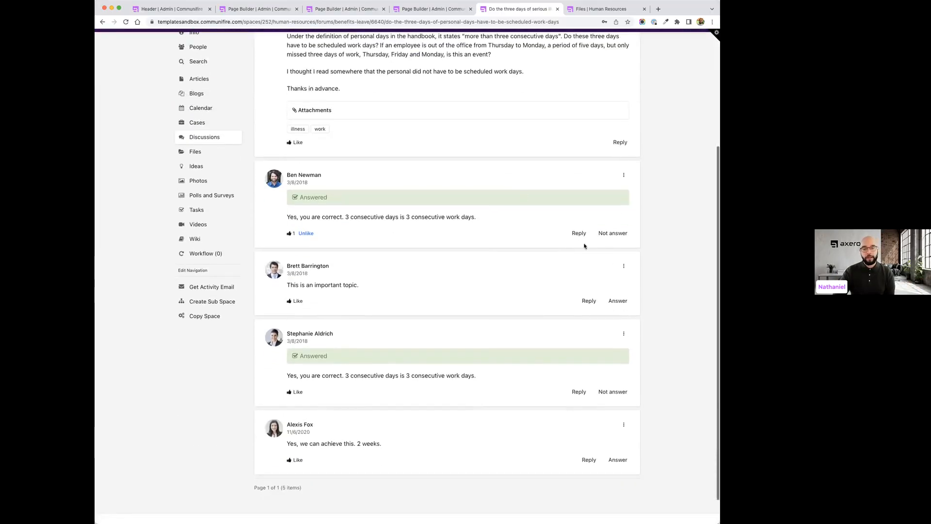
pyautogui.scroll(-1, 542, 313)
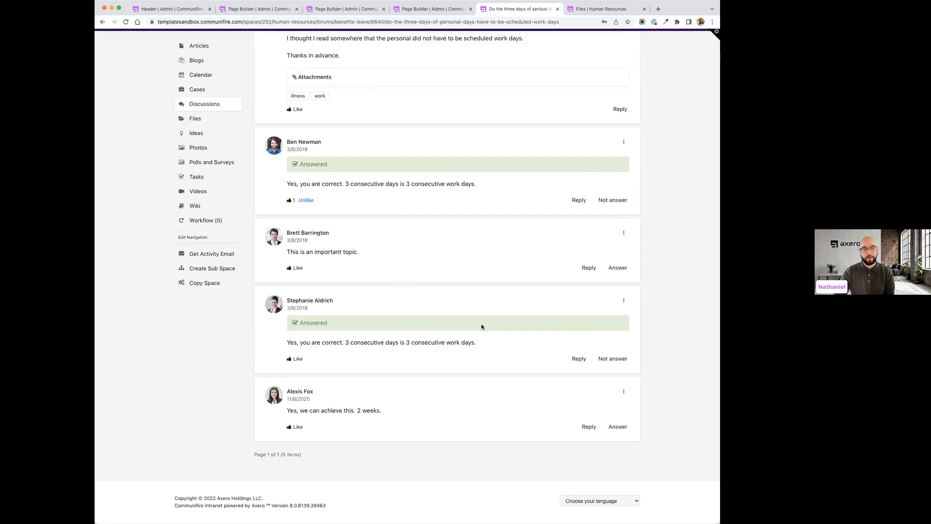
pyautogui.scroll(7, 481, 324)
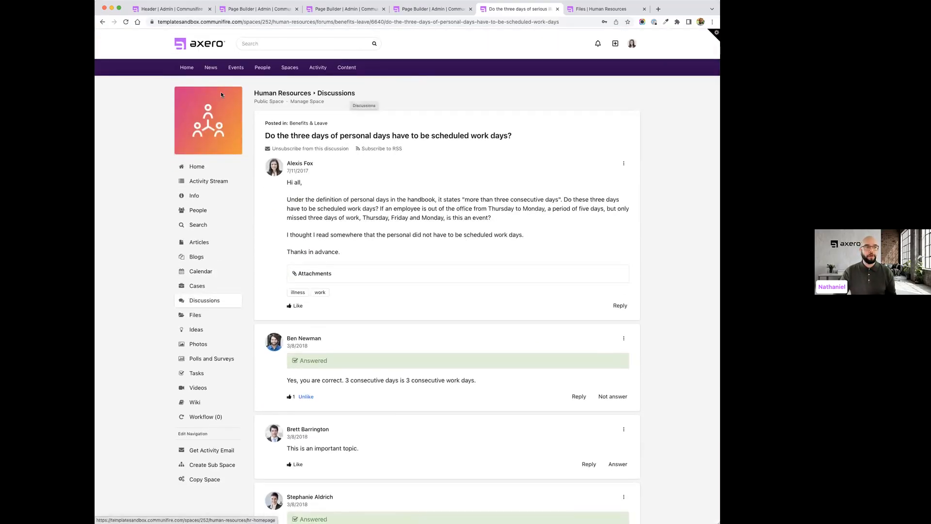
# Step: Return to the intranet homepage and review its widgets from the news area down to the footer
pyautogui.click(191, 72)
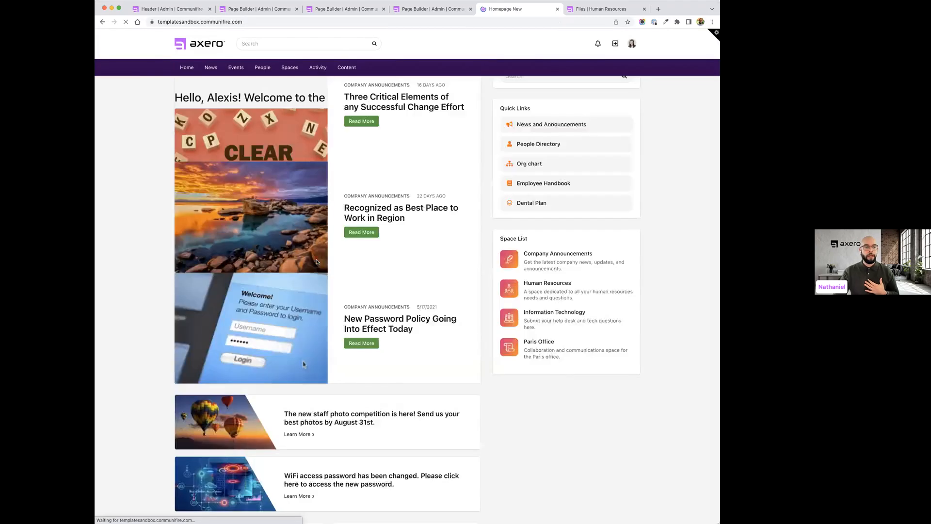
pyautogui.scroll(-3, 274, 404)
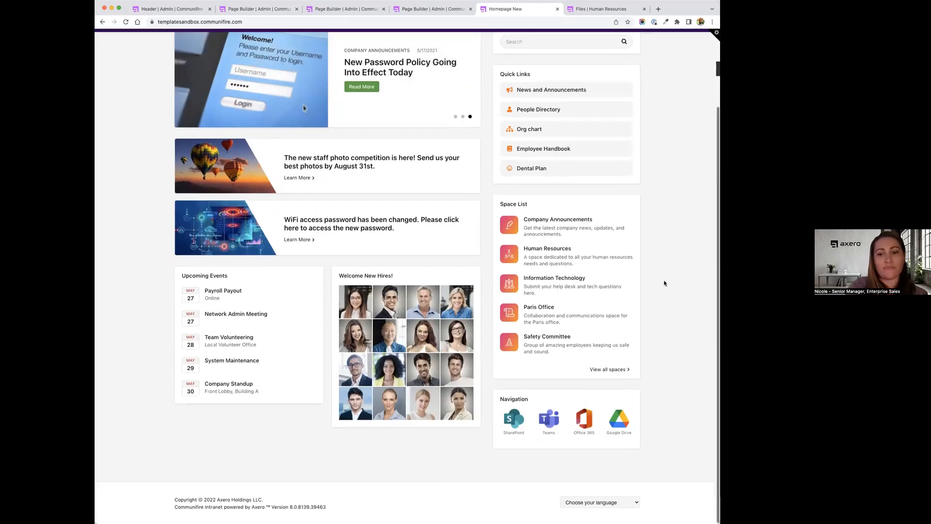
pyautogui.scroll(4, 664, 283)
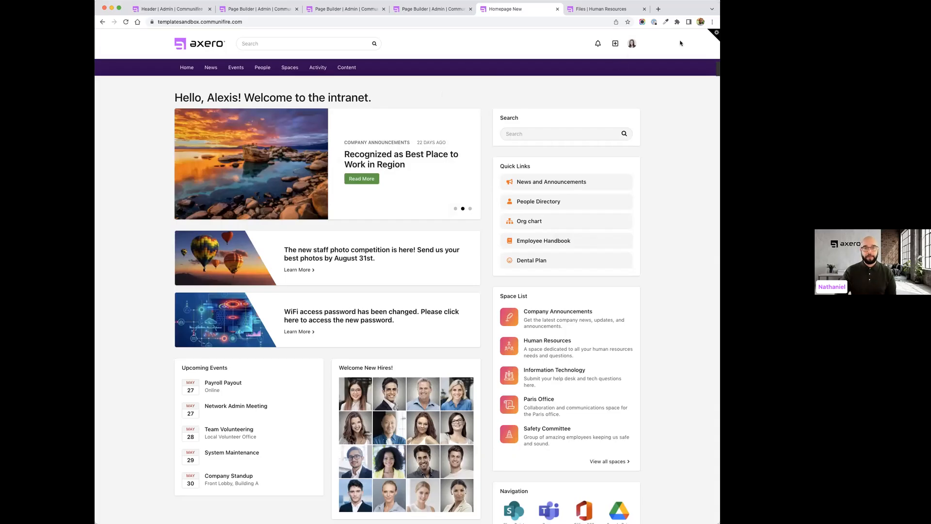
# Step: Review the content type availability in the Control Panel's Application Settings and exit back to the homepage
pyautogui.click(713, 35)
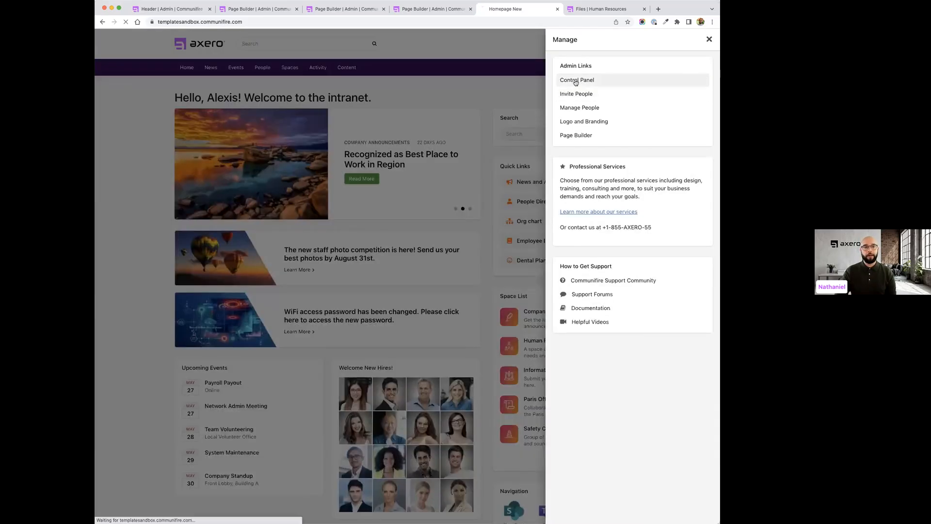
pyautogui.click(577, 80)
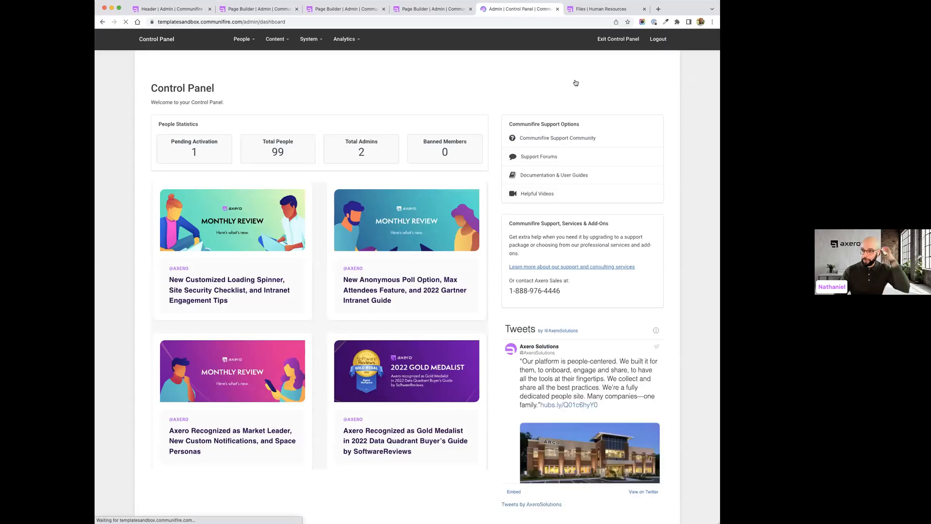
pyautogui.click(311, 39)
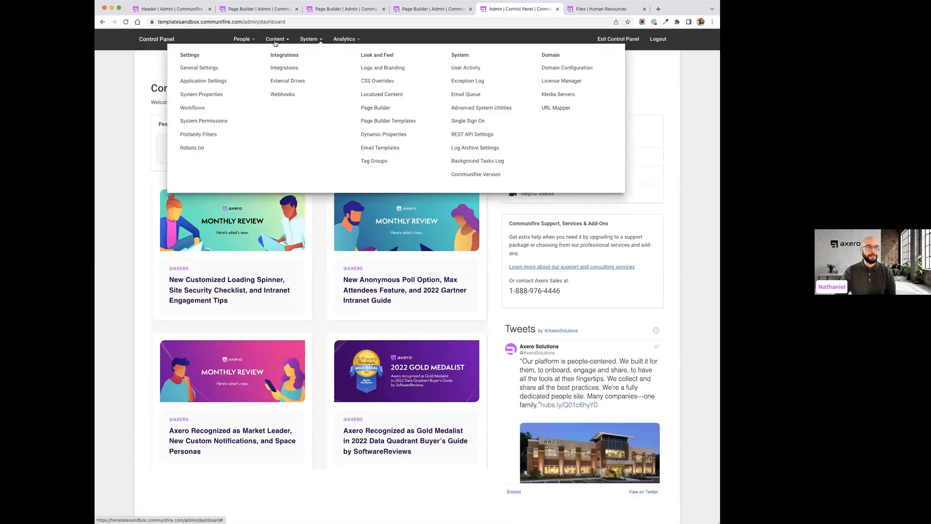
pyautogui.click(204, 81)
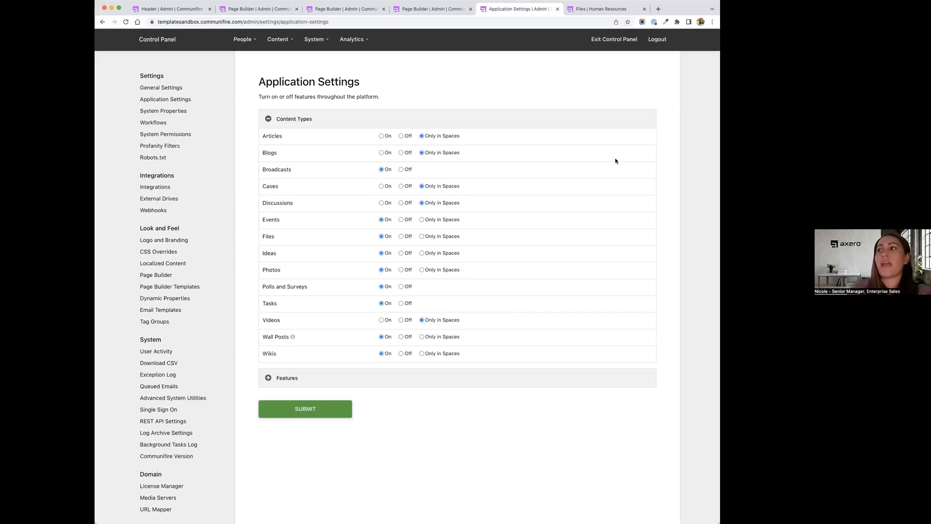
pyautogui.click(622, 39)
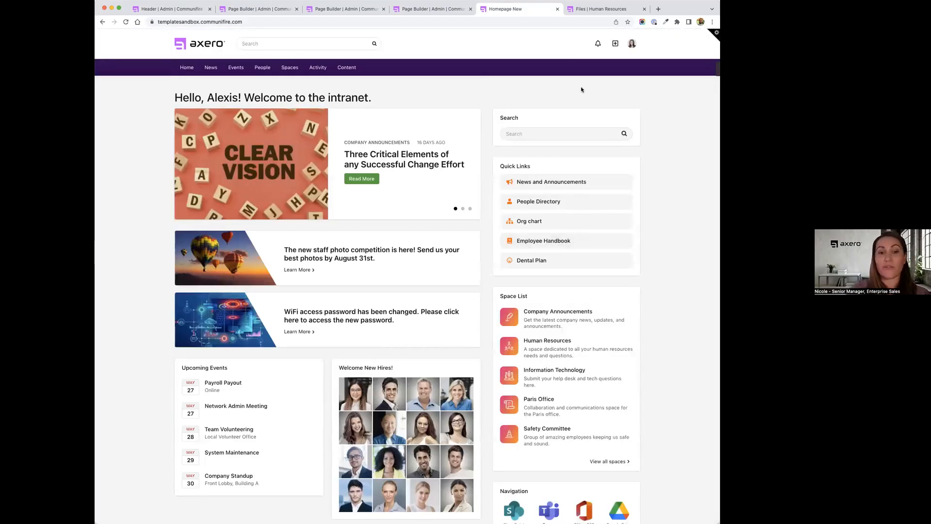
# Step: Switch to the Human Resources files page, view the space's Discussions again, and return to the homepage
pyautogui.click(601, 10)
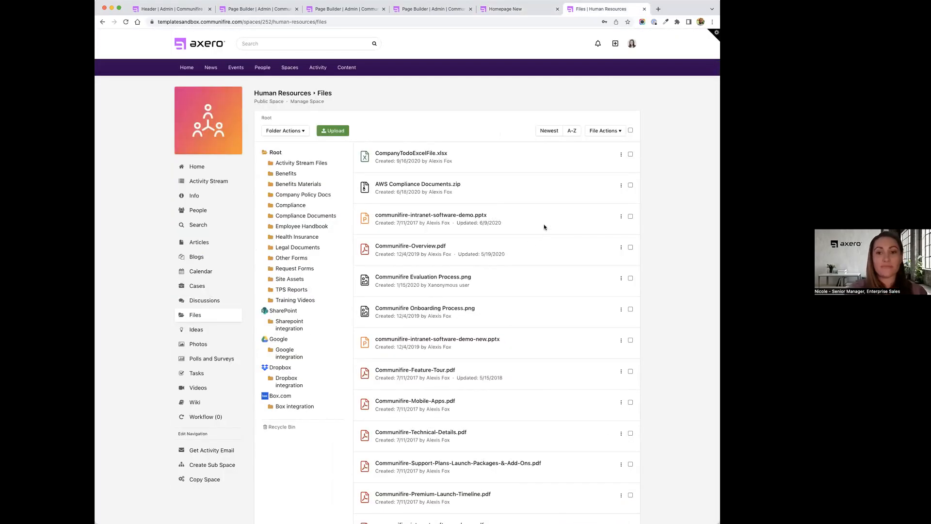
pyautogui.click(206, 302)
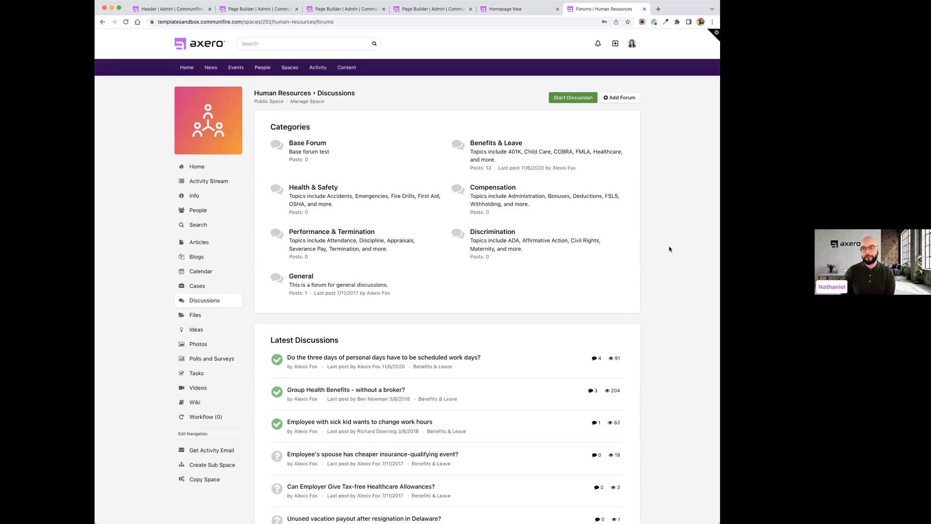
pyautogui.click(191, 71)
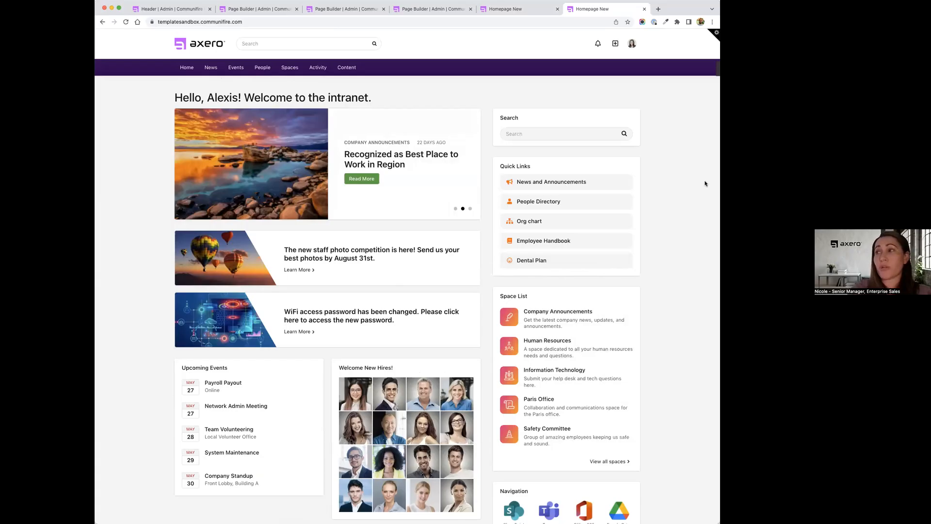
# Step: Bring up the Homepage and Space page templates documentation and view the Intranet Homepage preview image enlarged
pyautogui.press('super+Tab')
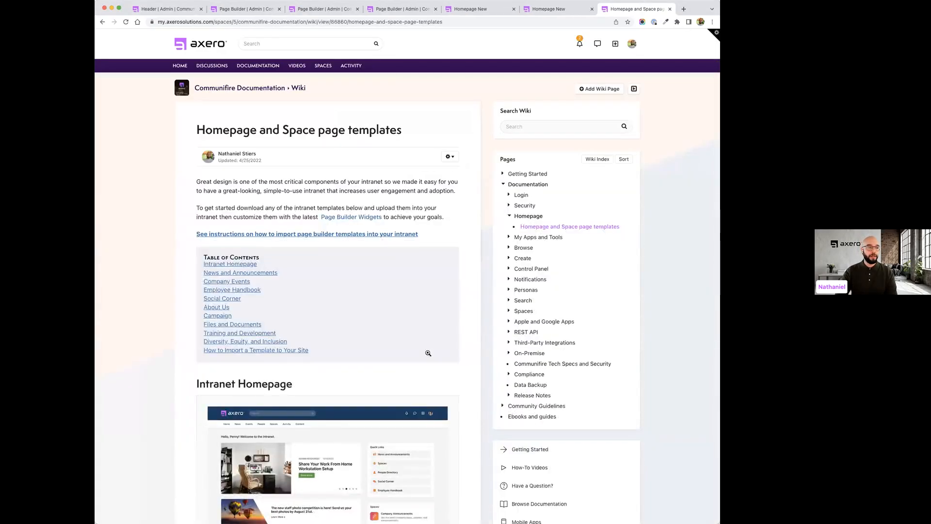
pyautogui.scroll(-5, 428, 355)
pyautogui.scroll(-3, 427, 353)
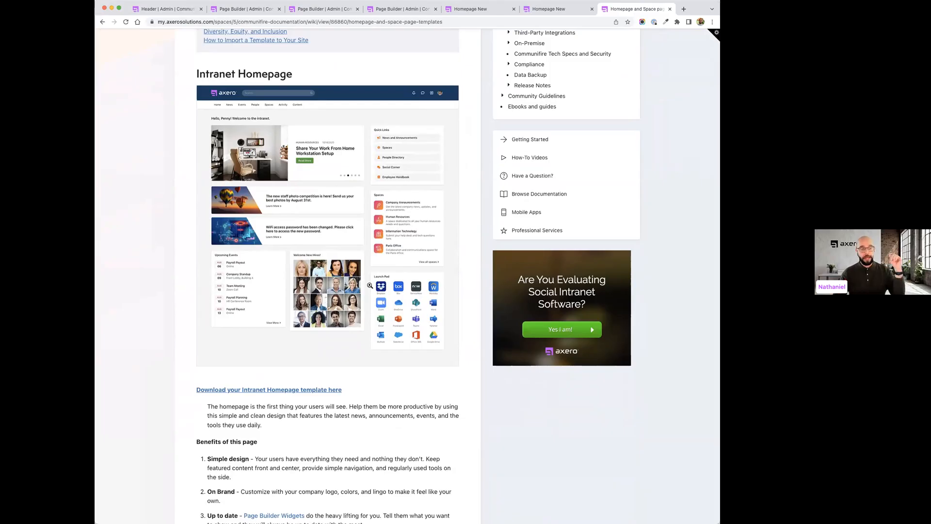
pyautogui.click(247, 202)
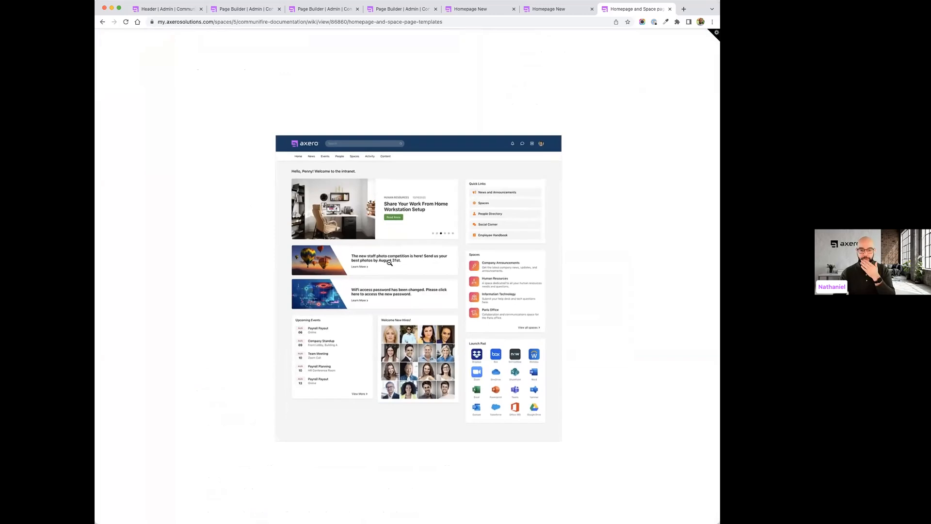
pyautogui.click(556, 389)
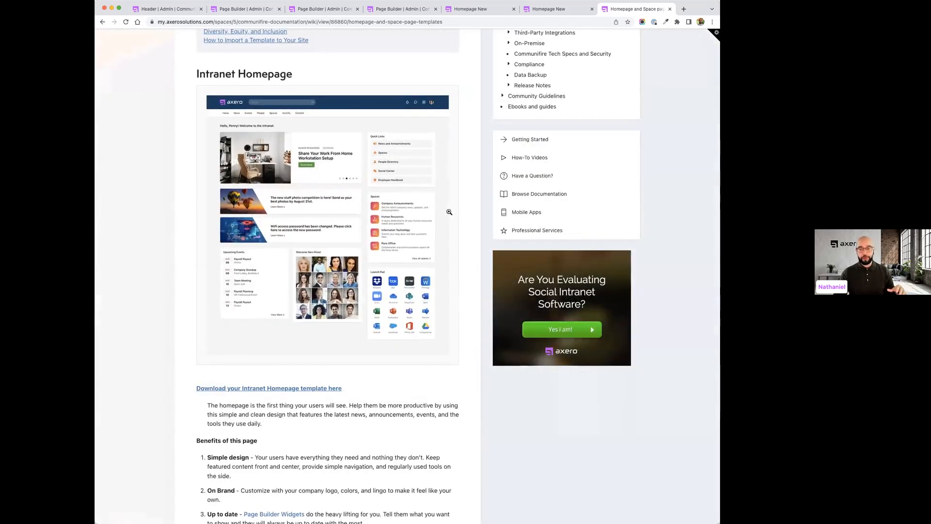
# Step: Examine the Intranet Homepage benefits and setup video, and the News and Announcements template section down to Company Events
pyautogui.scroll(-6, 449, 212)
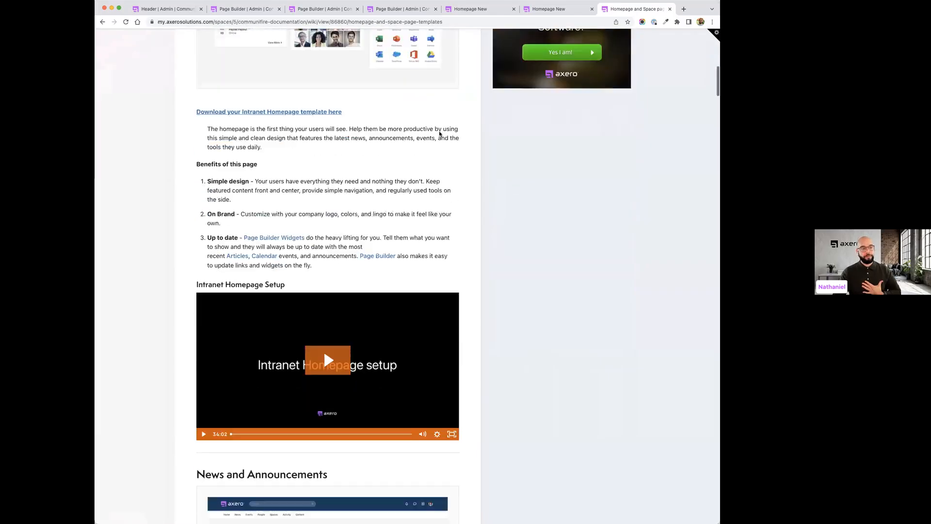
pyautogui.scroll(-5, 388, 169)
pyautogui.scroll(-3, 388, 169)
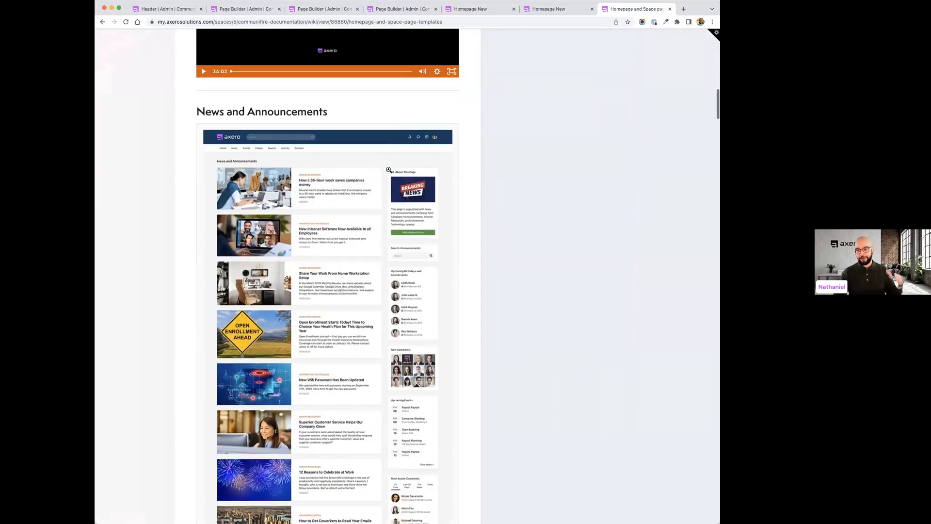
pyautogui.scroll(-3, 389, 169)
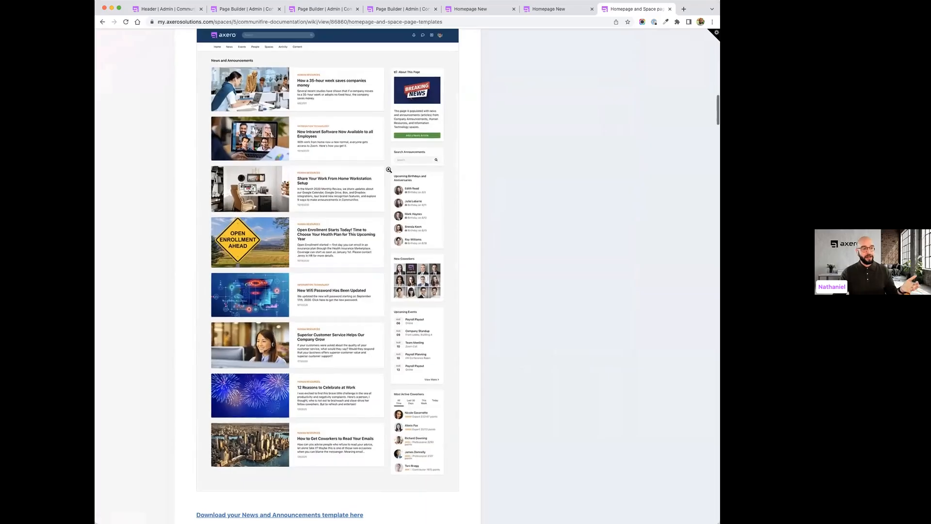
pyautogui.scroll(-5, 388, 170)
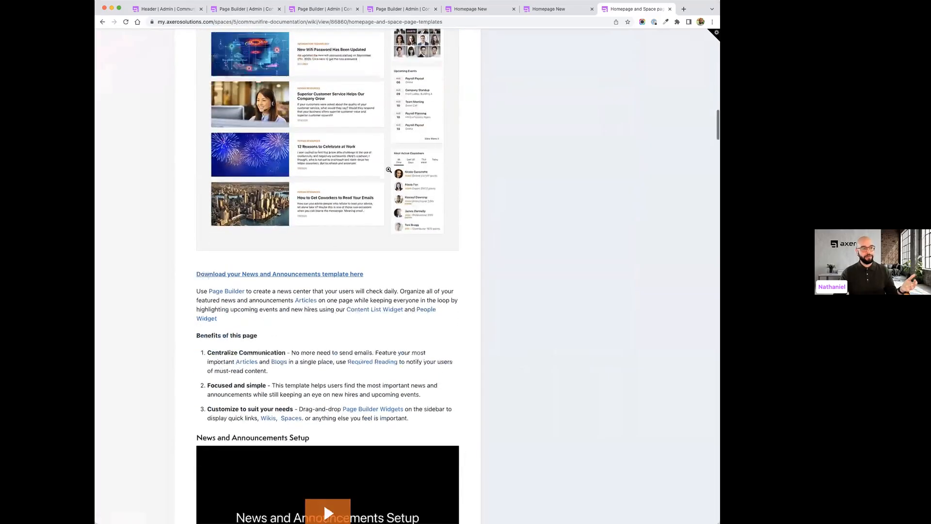
pyautogui.scroll(-4, 388, 170)
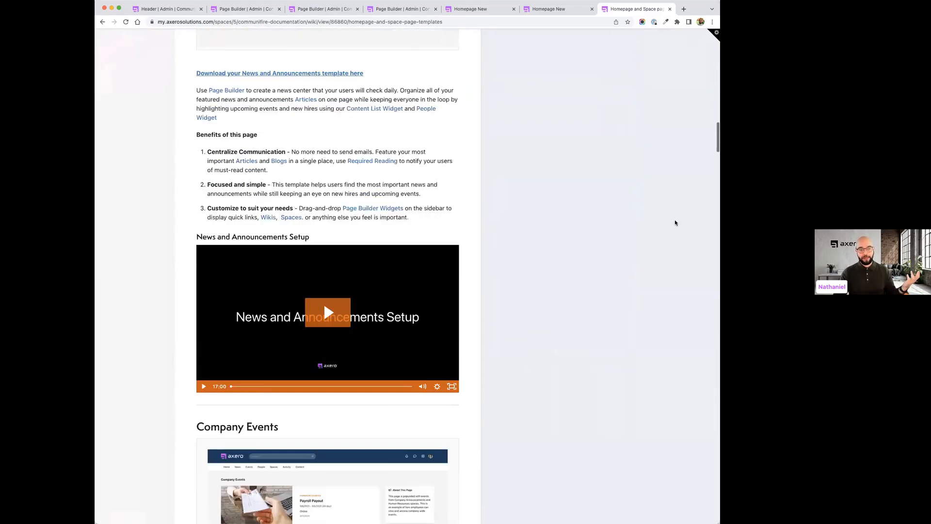
# Step: Examine the remaining template sections from Company Events through Employee Handbook, Social Corner, About Us, Campaign and Files and Documents to Diversity, Equity, and Inclusion
pyautogui.scroll(-15, 676, 223)
pyautogui.scroll(-12, 460, 209)
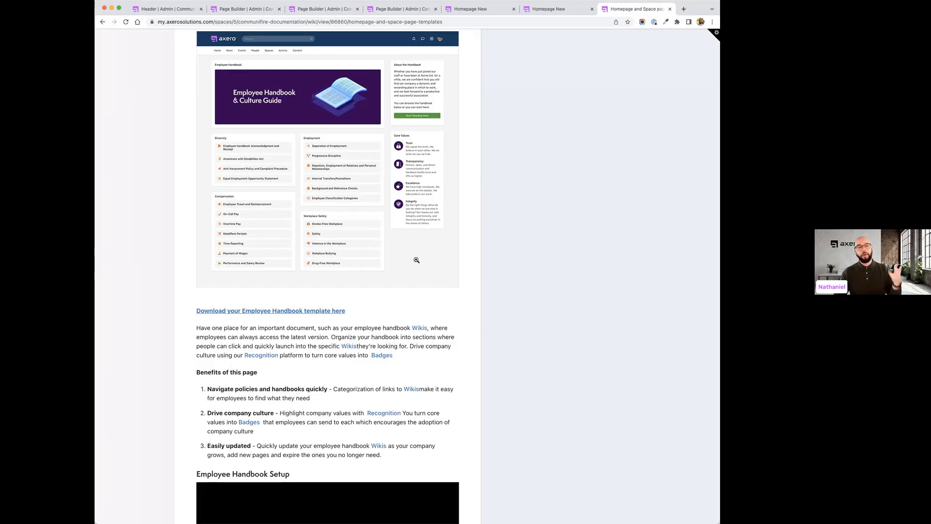
pyautogui.scroll(-9, 416, 260)
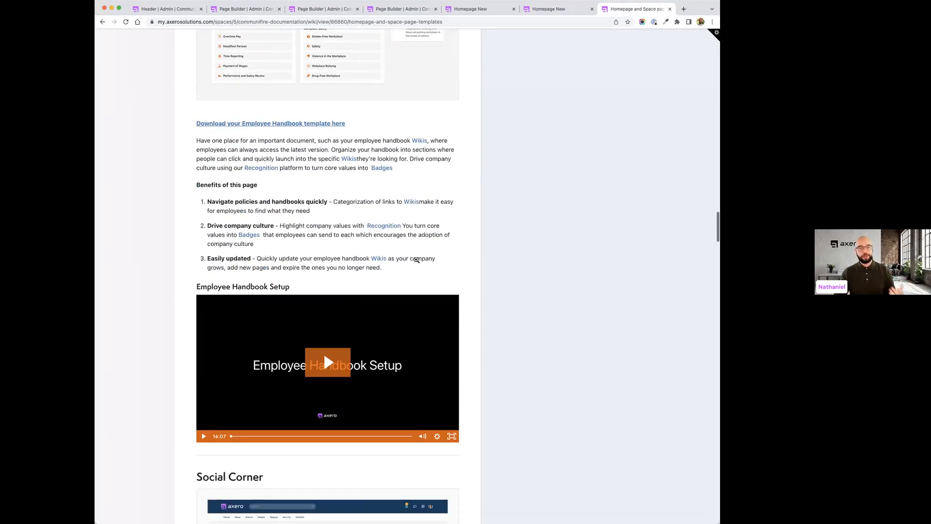
pyautogui.scroll(-4, 416, 260)
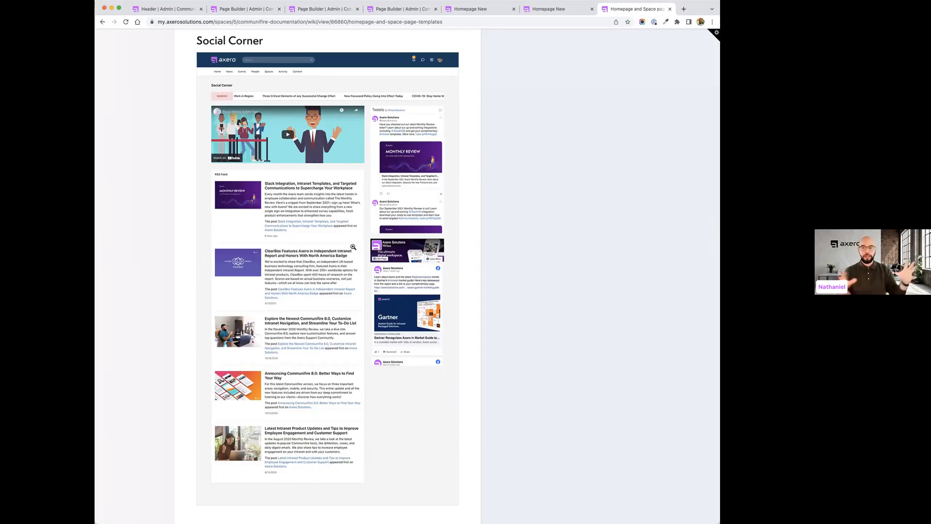
pyautogui.scroll(-10, 353, 247)
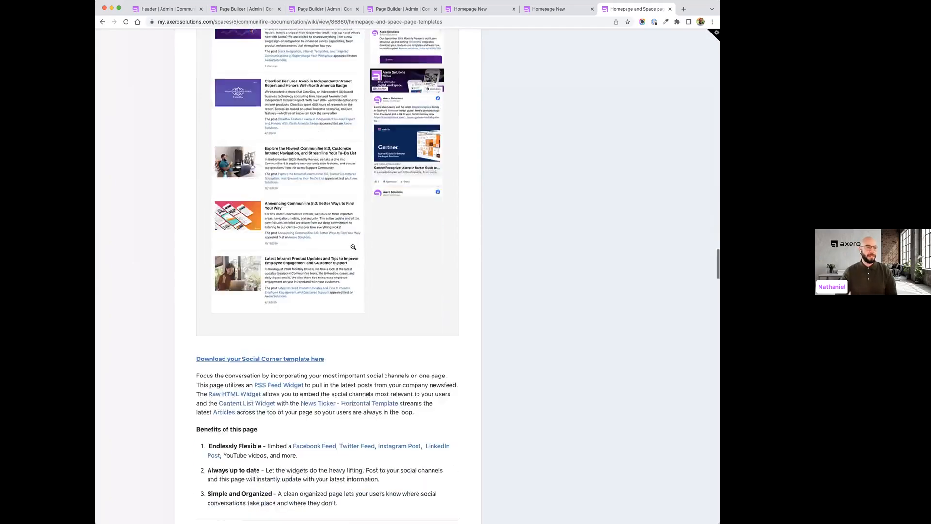
pyautogui.scroll(-6, 353, 247)
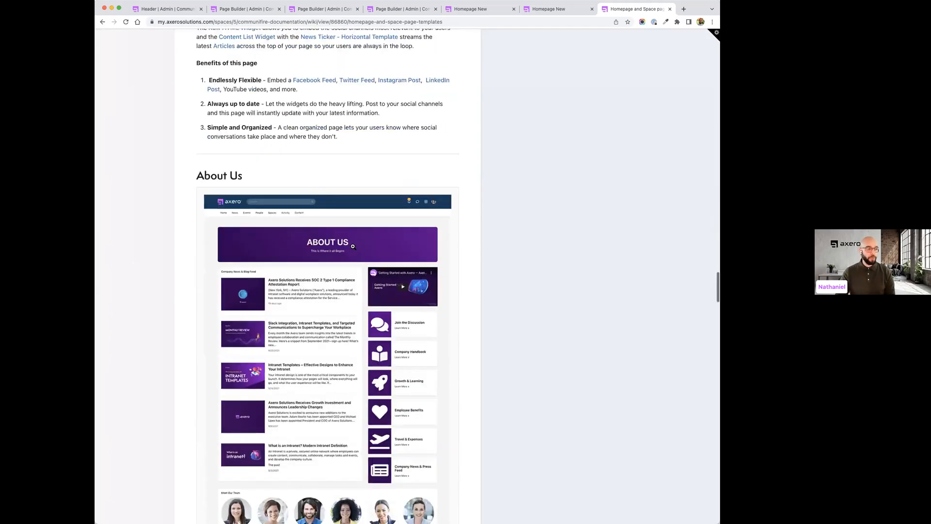
pyautogui.scroll(-15, 353, 247)
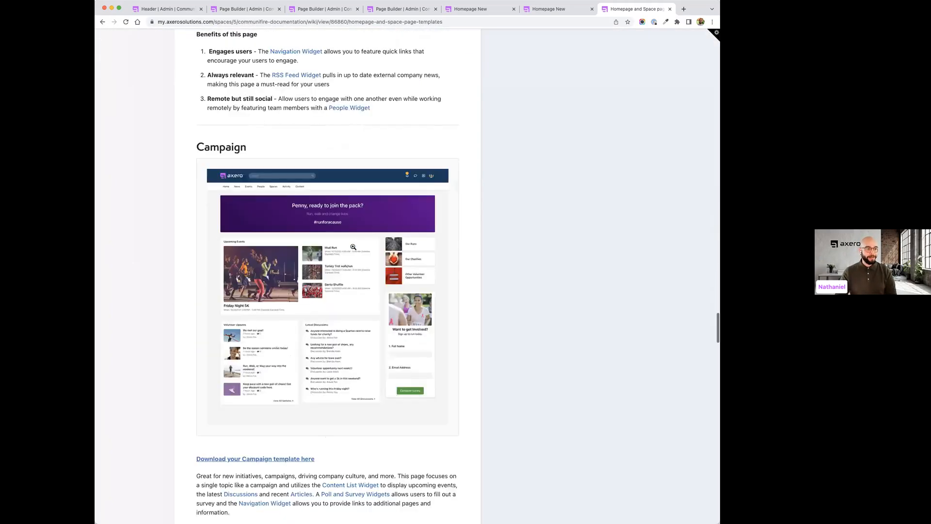
pyautogui.scroll(-15, 353, 247)
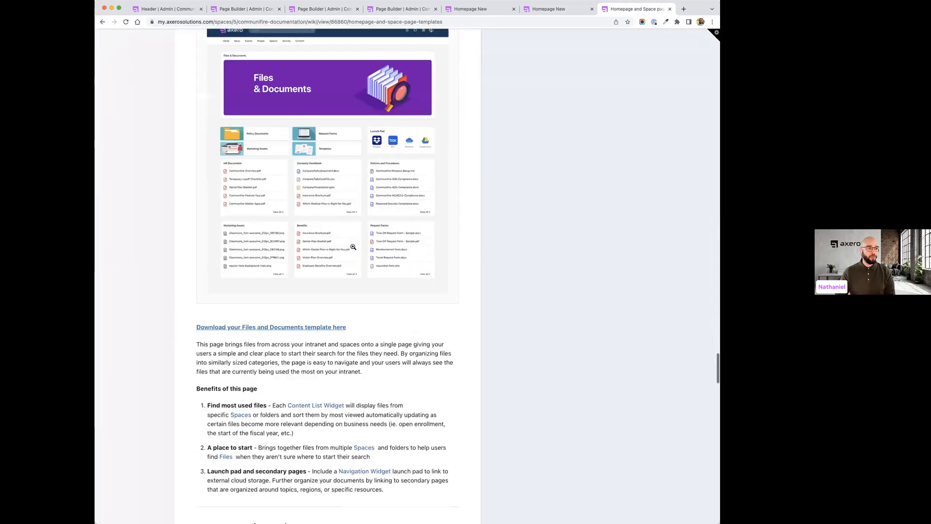
pyautogui.scroll(-10, 354, 244)
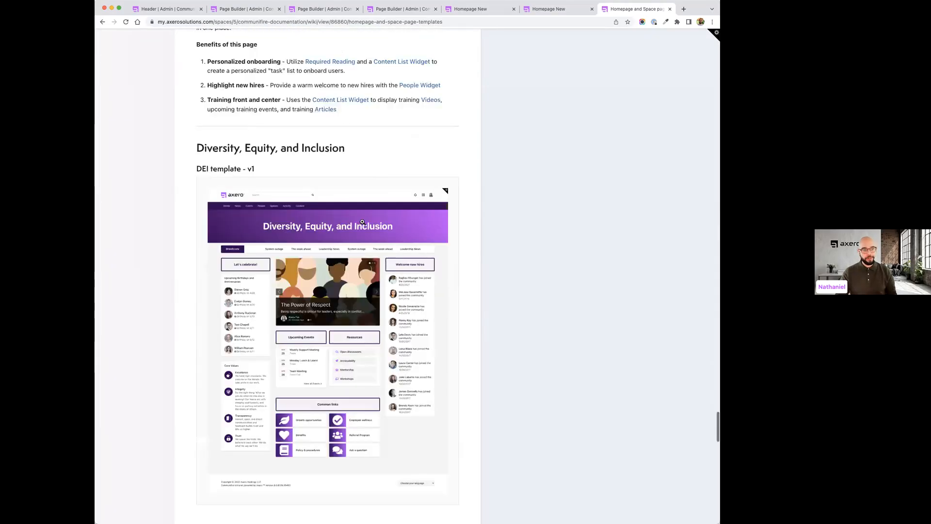
# Step: View the DEI template v1 preview image enlarged, close it, and look over the v2 preview
pyautogui.scroll(1, 388, 291)
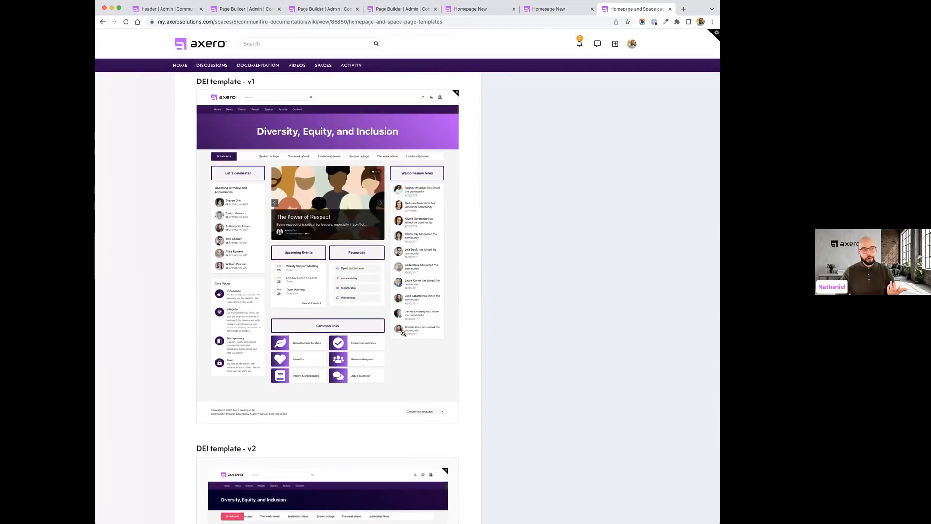
pyautogui.click(344, 274)
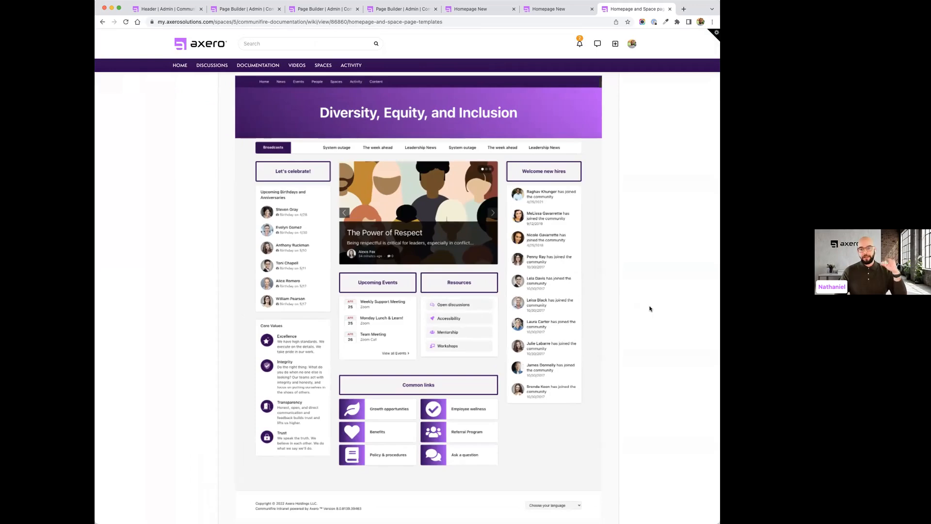
pyautogui.click(650, 309)
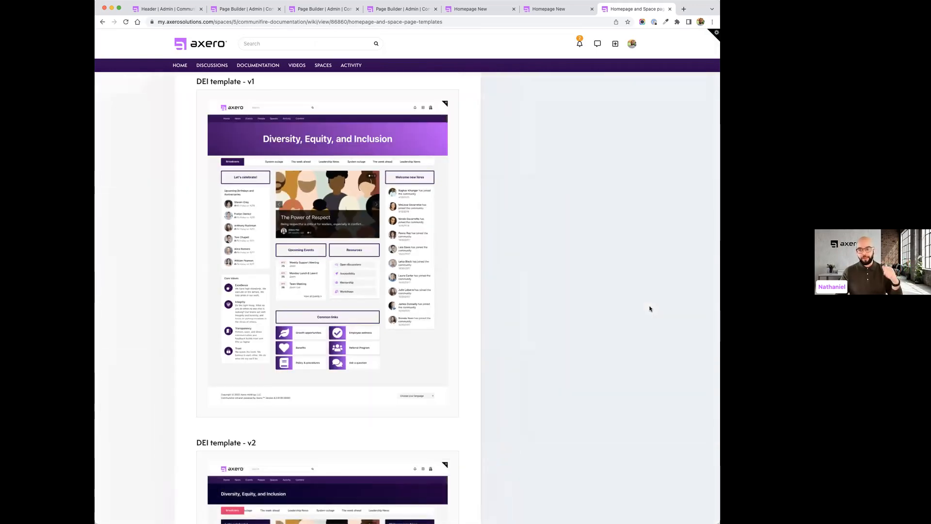
pyautogui.scroll(-3, 650, 308)
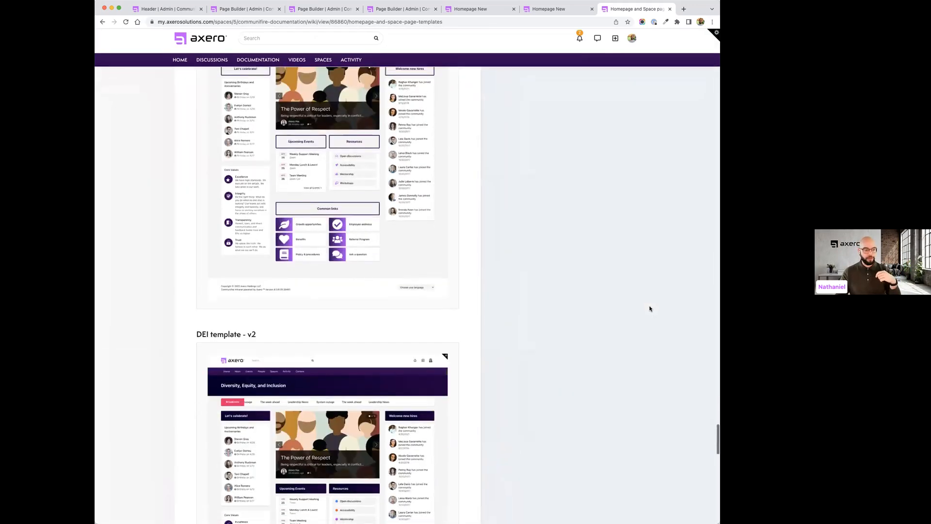
pyautogui.scroll(-4, 650, 309)
# Step: Return to the Campaign template section, view its preview image enlarged, and close the enlarged image
pyautogui.scroll(10, 650, 309)
pyautogui.scroll(20, 649, 308)
pyautogui.scroll(15, 650, 308)
pyautogui.scroll(2, 332, 300)
pyautogui.click(332, 299)
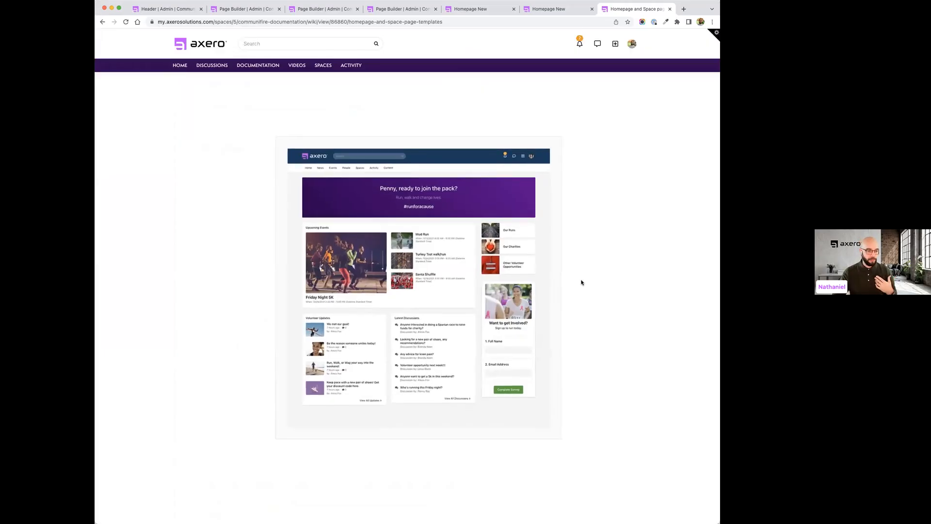
pyautogui.scroll(5, 581, 283)
pyautogui.scroll(-5, 582, 283)
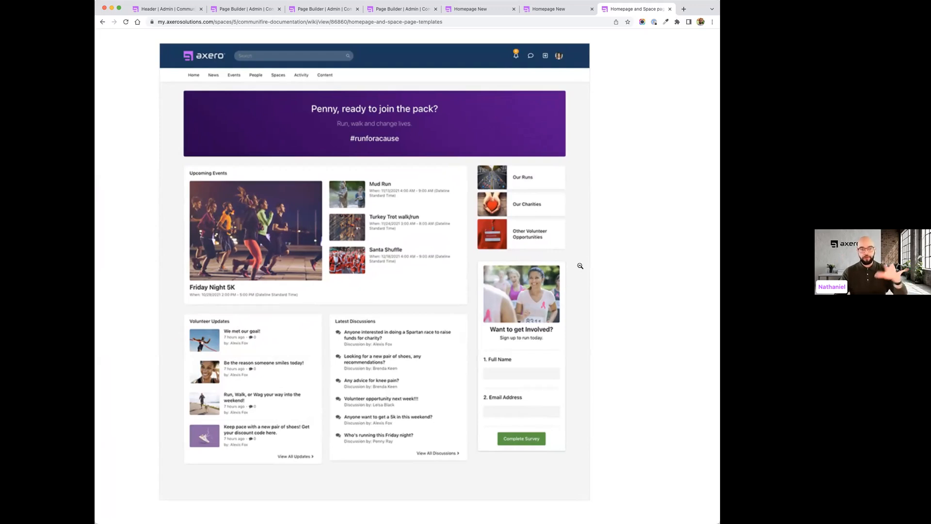
pyautogui.click(580, 266)
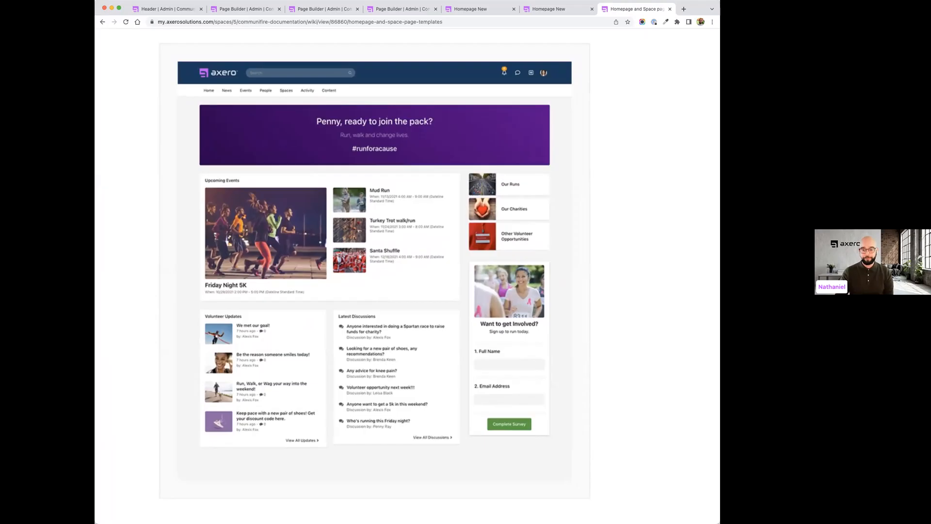
pyautogui.click(625, 202)
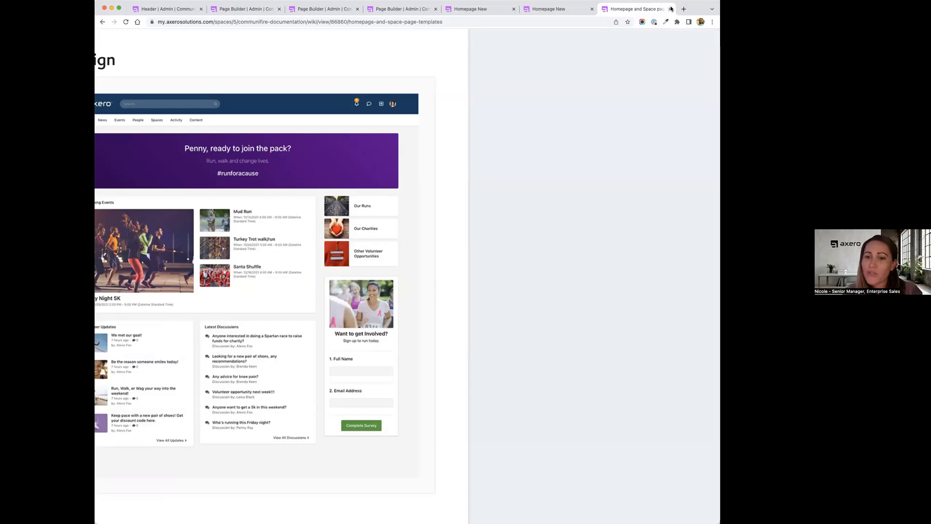
# Step: Close the template documentation and open the intranet homepage for editing in Page Builder
pyautogui.press('super+w')
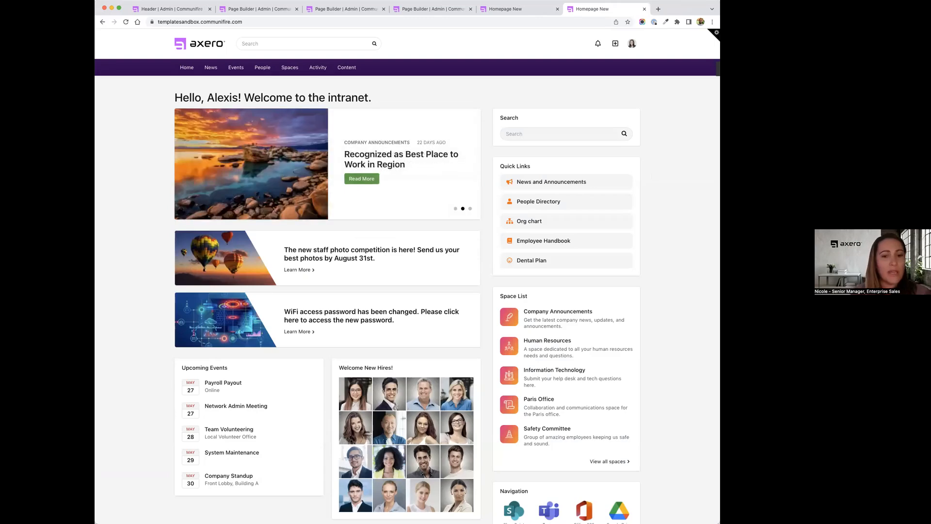
pyautogui.scroll(-3, 694, 304)
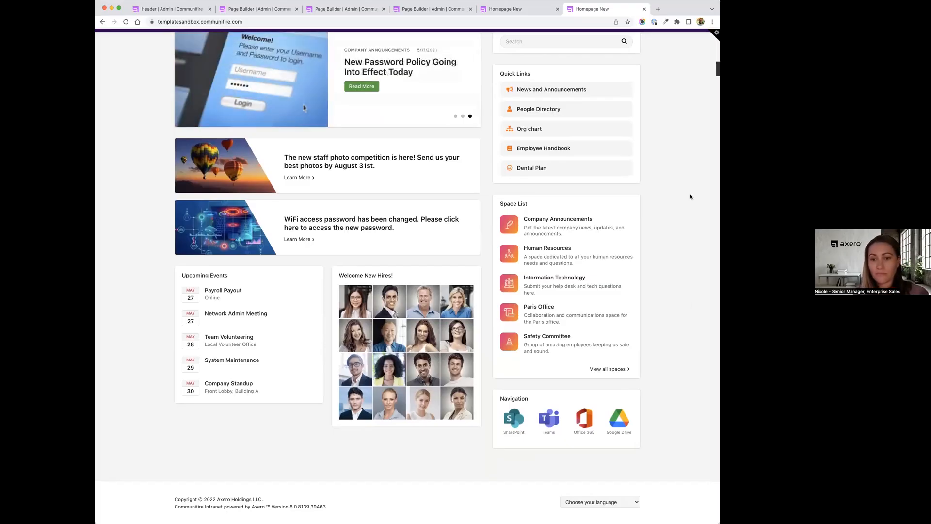
pyautogui.click(713, 70)
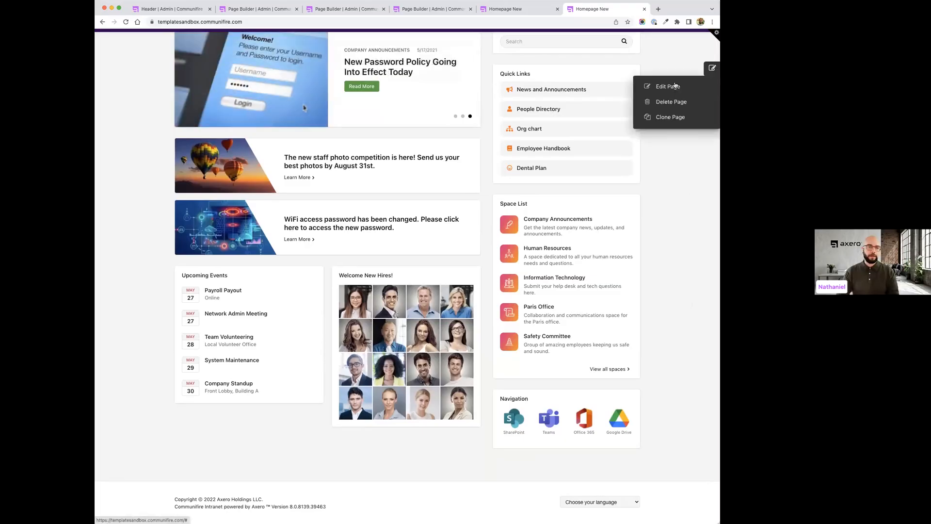
pyautogui.click(674, 85)
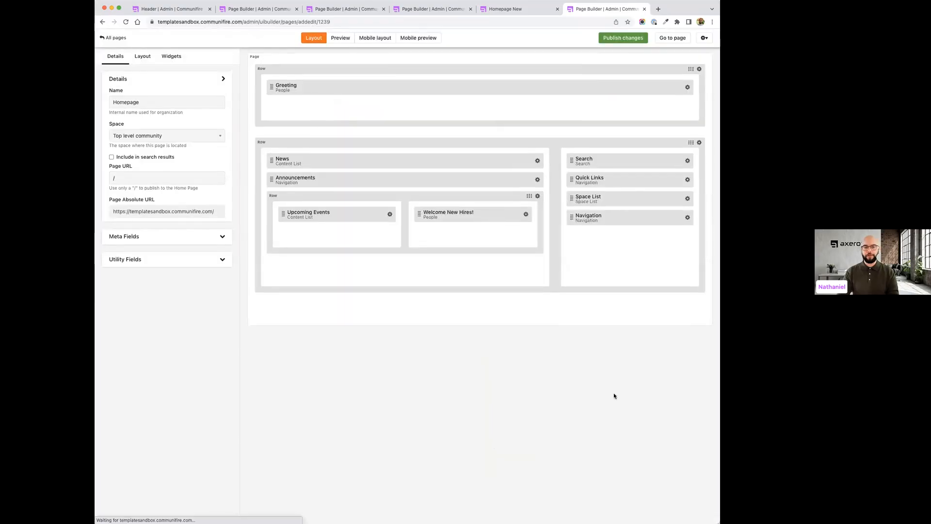
# Step: Review the SharePoint item's link and advanced image settings in the homepage's Navigation widget, and cancel without saving
pyautogui.click(687, 217)
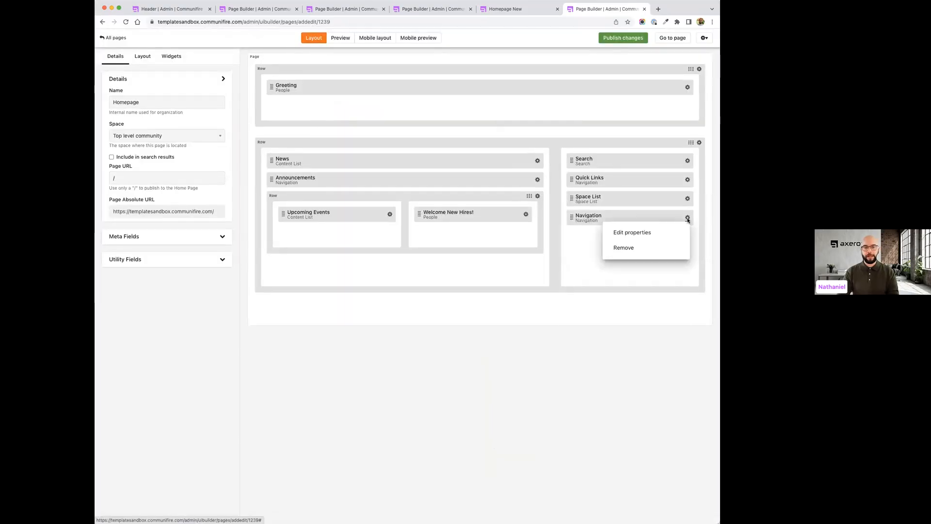
pyautogui.click(620, 232)
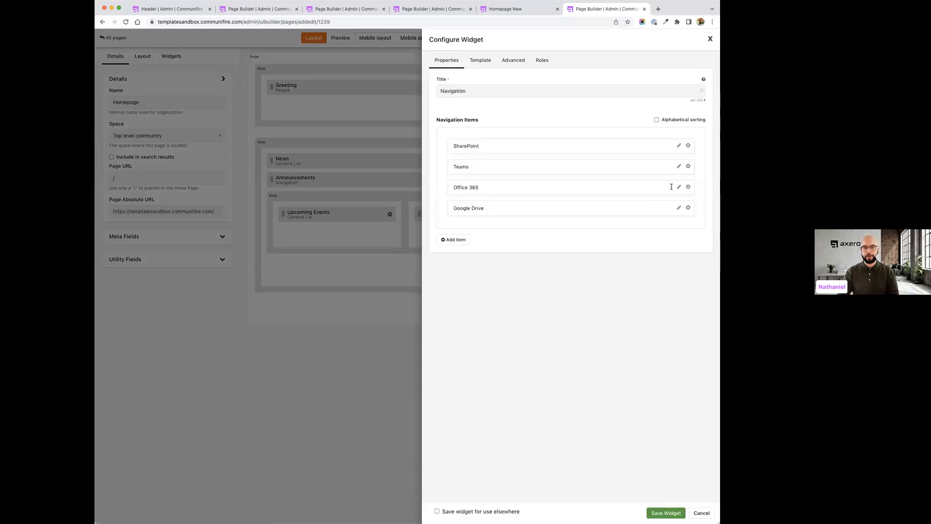
pyautogui.click(680, 146)
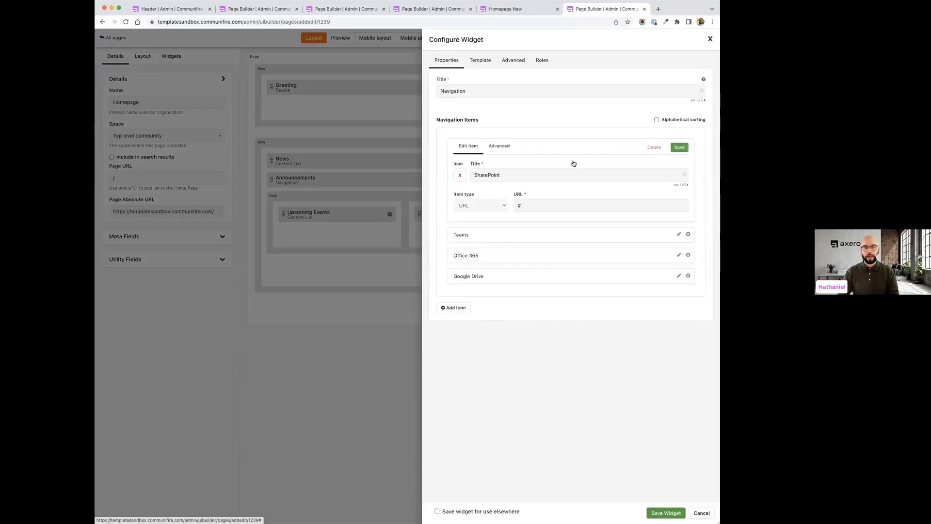
pyautogui.click(501, 147)
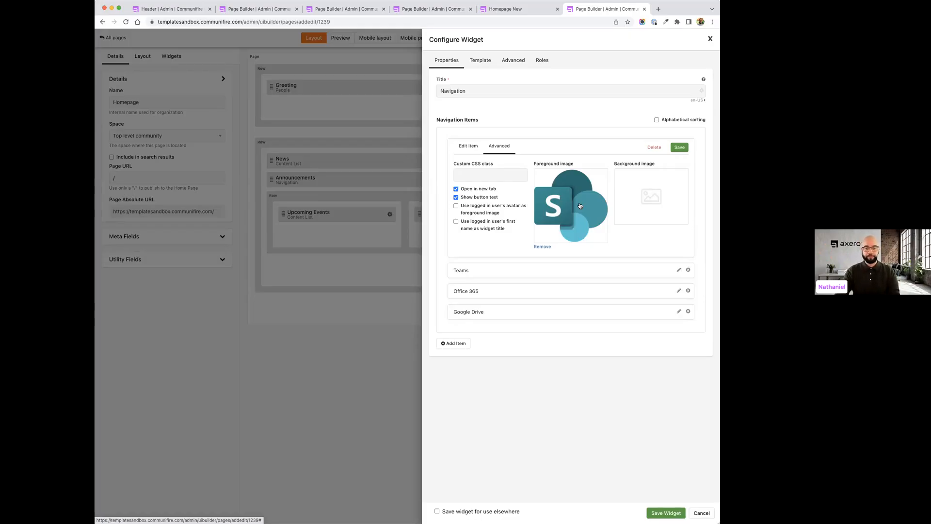
pyautogui.click(701, 513)
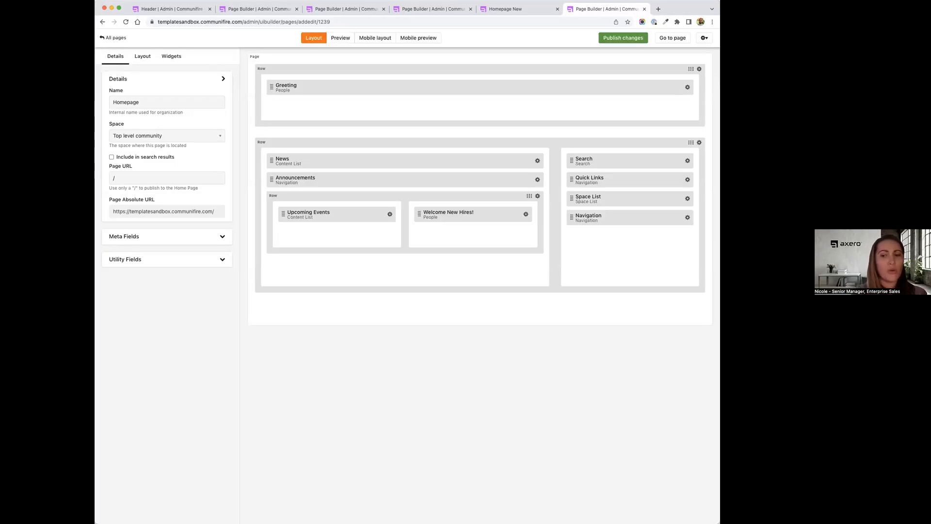
# Step: Go to the live homepage, open the Human Resources space, and review its widgets down to HR Documents
pyautogui.click(668, 37)
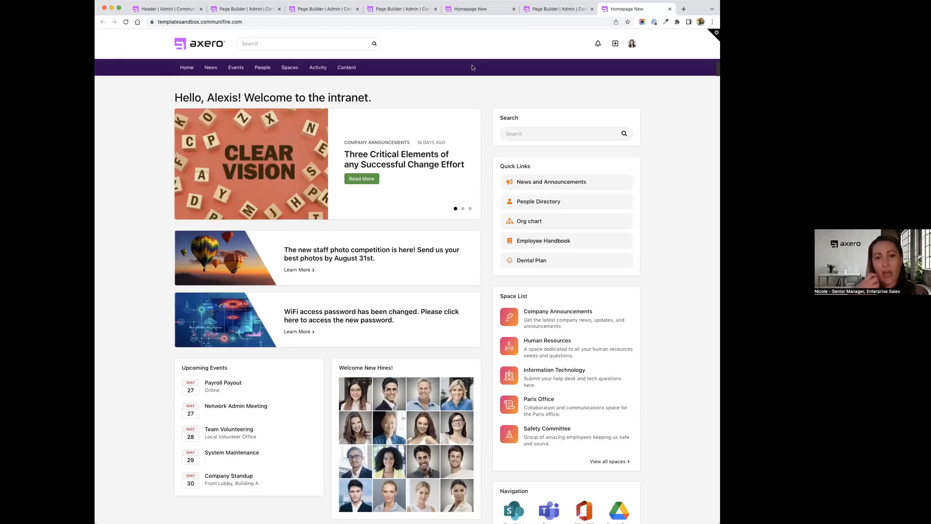
pyautogui.click(282, 68)
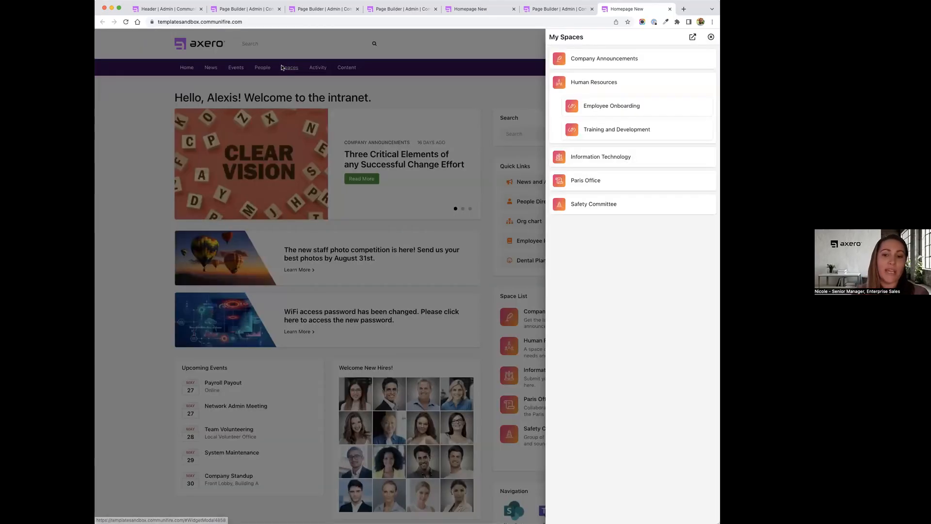
pyautogui.click(591, 85)
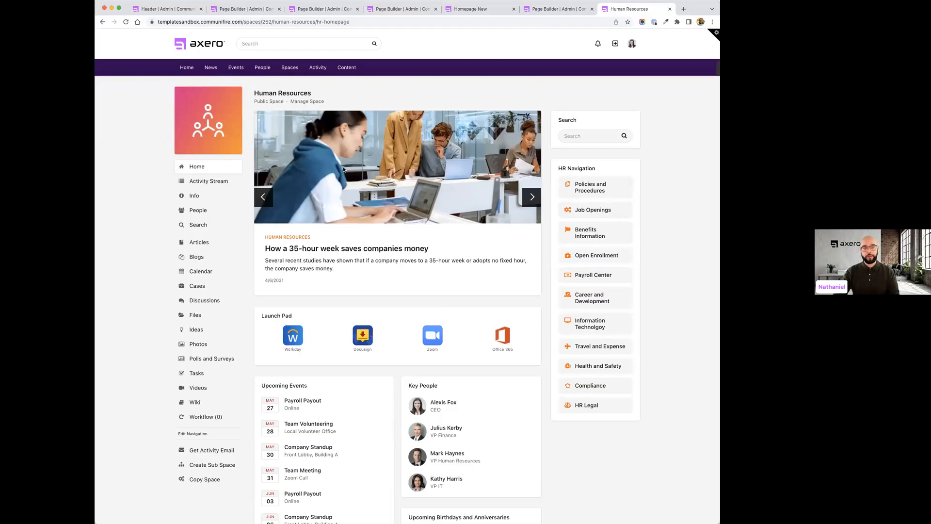
pyautogui.scroll(-5, 496, 307)
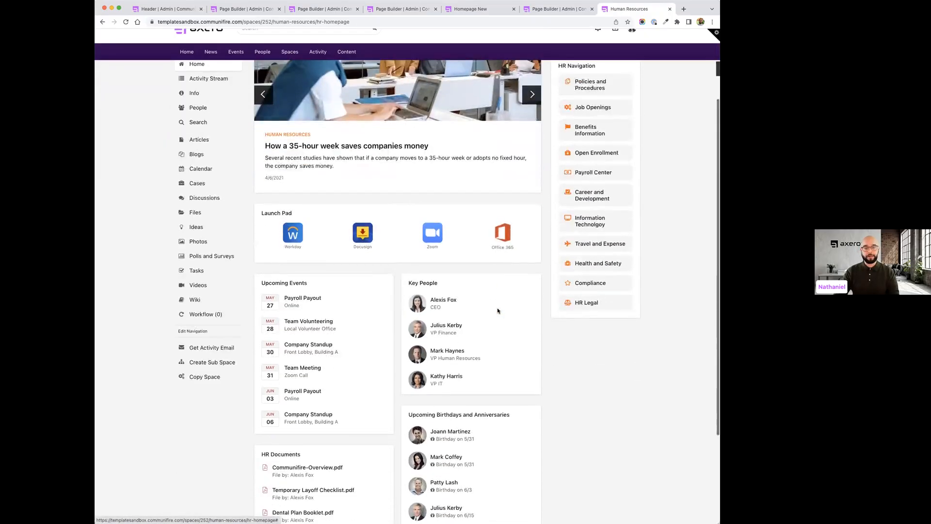
pyautogui.scroll(-1, 498, 311)
pyautogui.scroll(5, 497, 311)
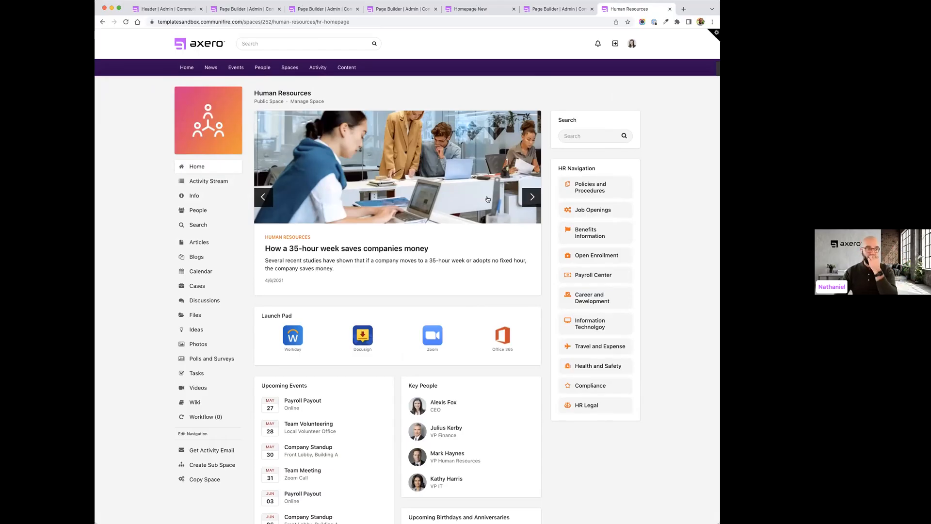
# Step: Open the Safety Committee space and review its activity stream and the post entry box
pyautogui.click(288, 69)
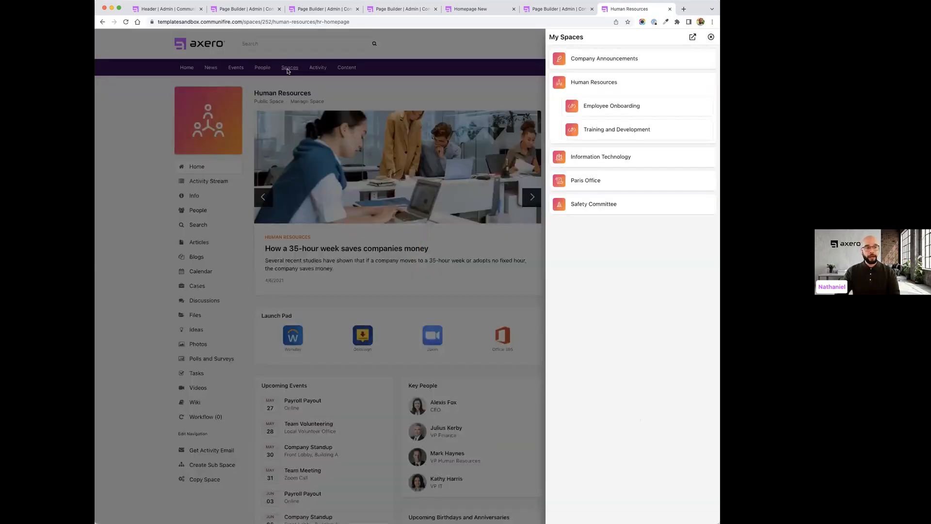
pyautogui.click(607, 209)
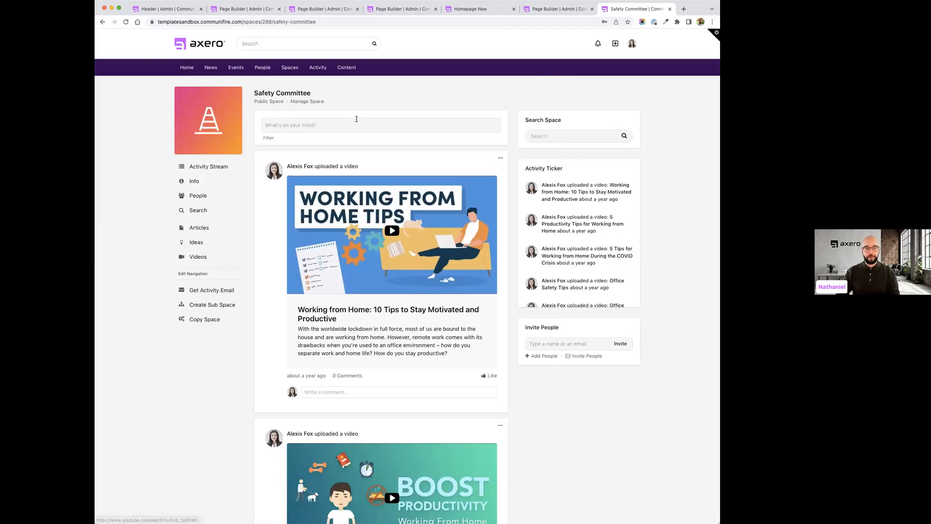
pyautogui.click(298, 124)
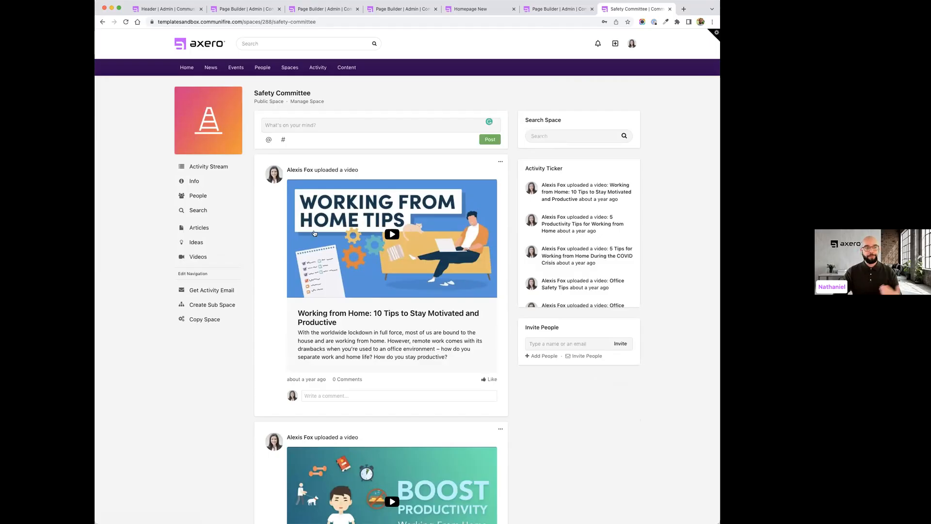
pyautogui.scroll(-3, 315, 233)
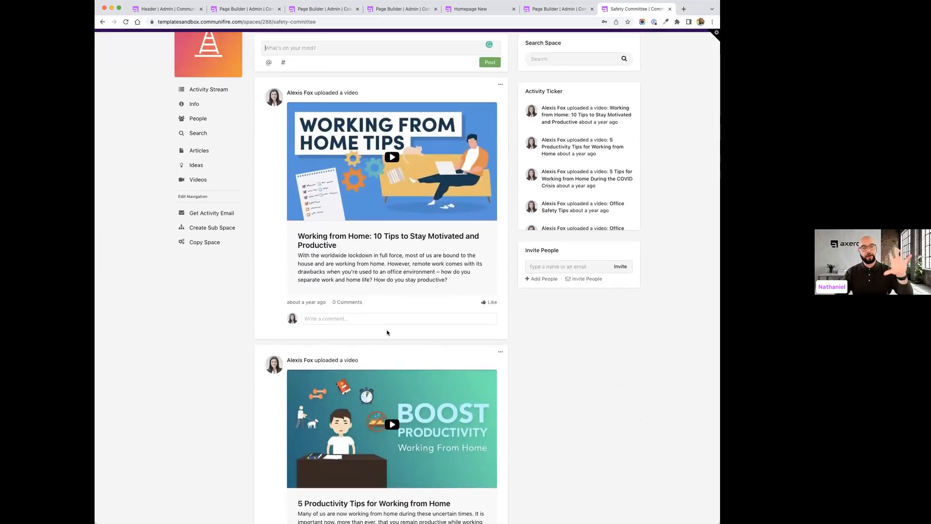
pyautogui.scroll(4, 386, 329)
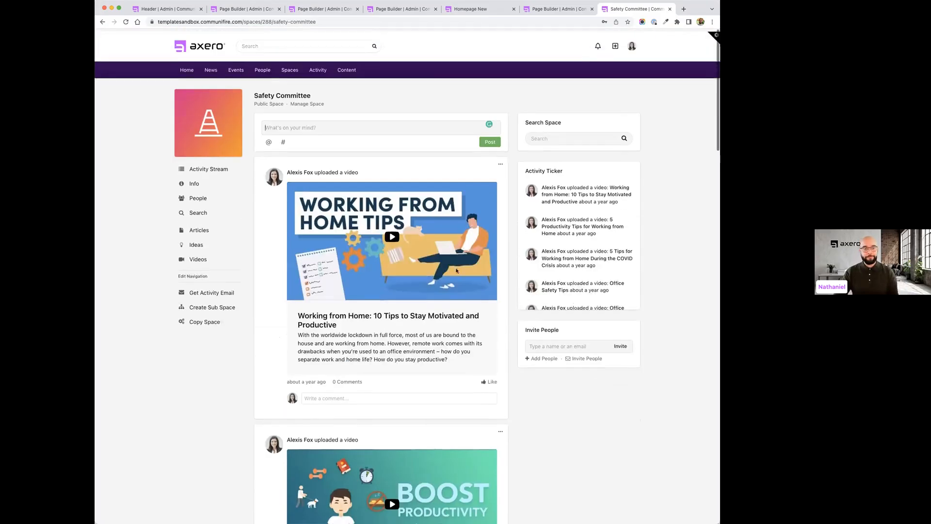
# Step: Examine the Safety Committee space's activity ticker and browse its stream of videos and ideas down to the oldest post
pyautogui.scroll(-3, 560, 218)
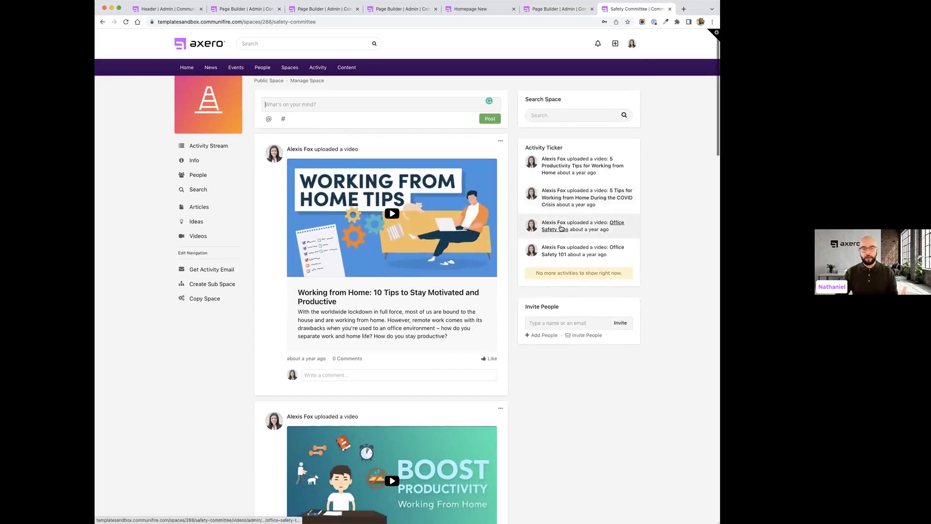
pyautogui.scroll(-10, 418, 269)
pyautogui.scroll(-15, 418, 268)
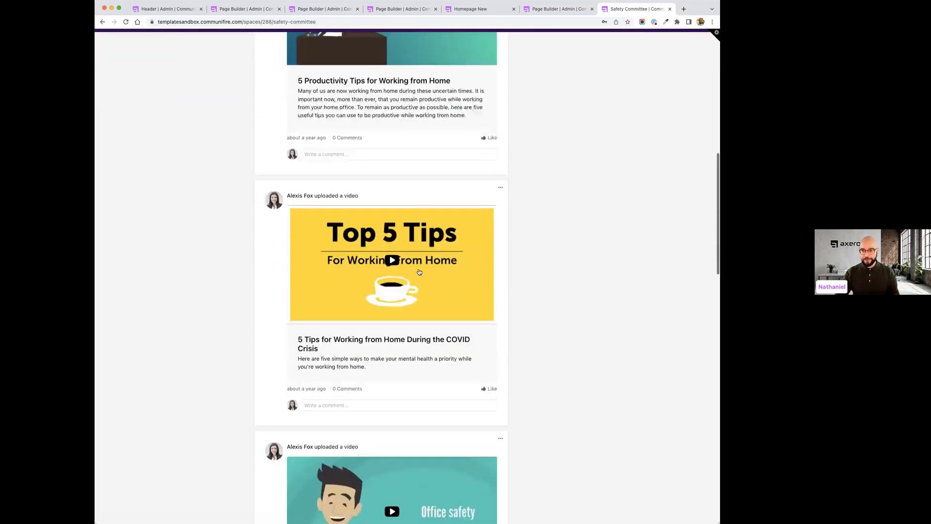
pyautogui.scroll(-5, 419, 271)
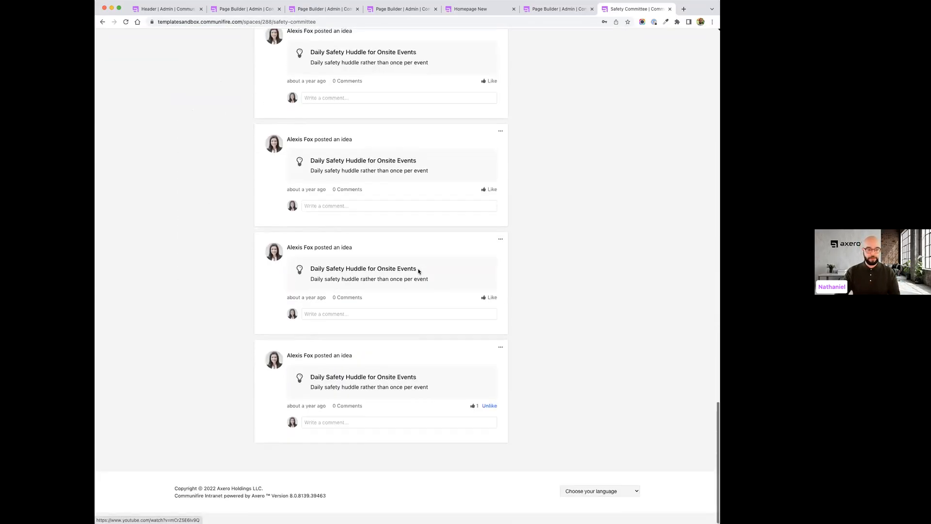
pyautogui.scroll(20, 419, 272)
pyautogui.scroll(7, 419, 272)
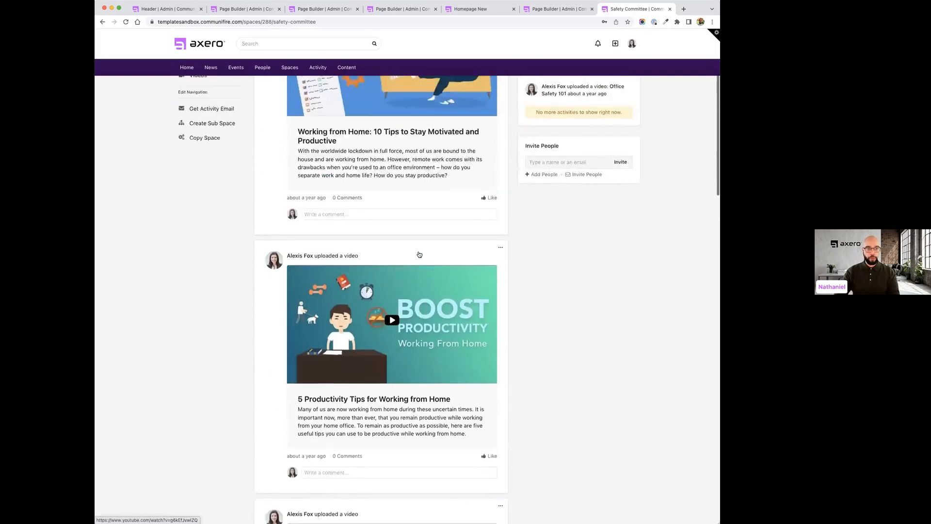
# Step: Switch to the Human Resources space and review the posts in its Activity Stream
pyautogui.click(294, 66)
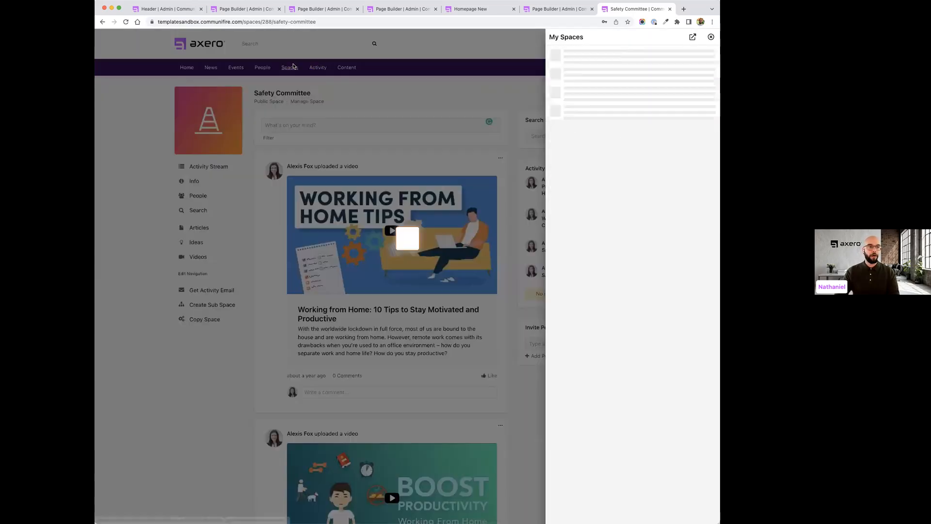
pyautogui.click(594, 88)
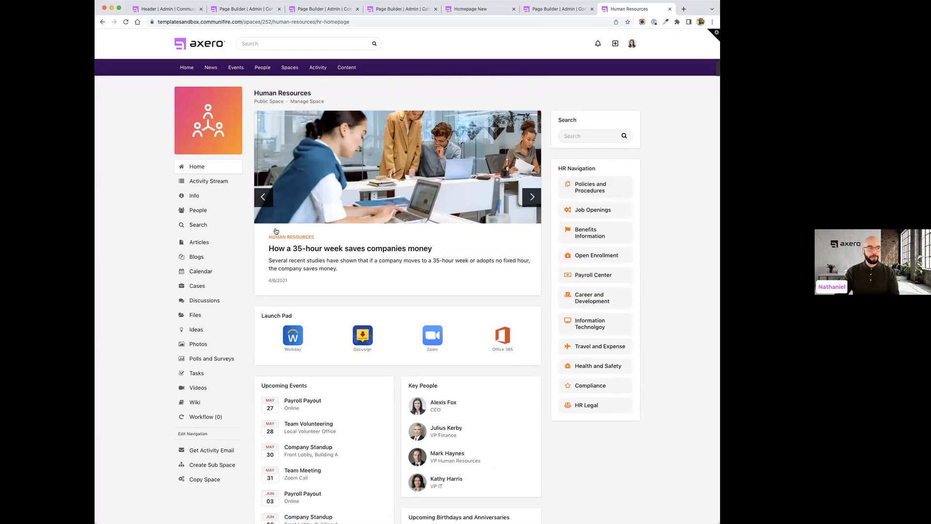
pyautogui.click(217, 183)
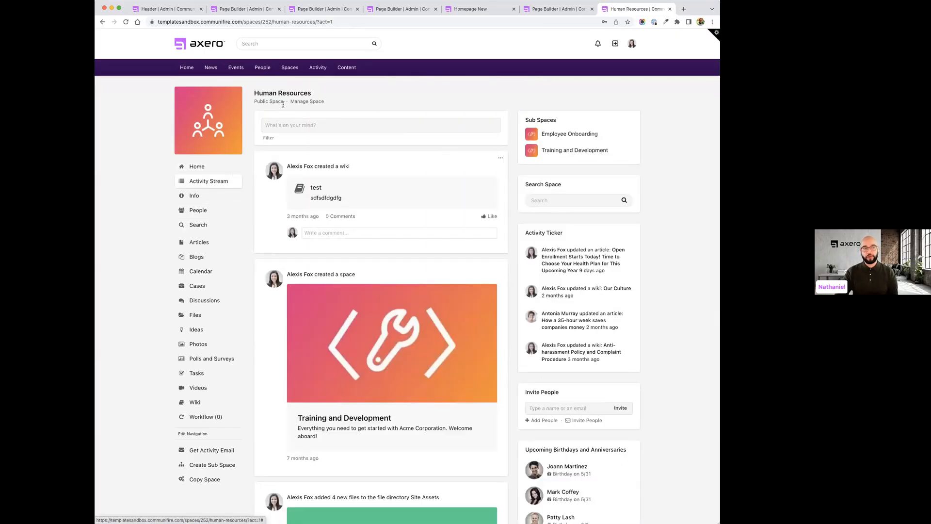
pyautogui.scroll(-3, 369, 319)
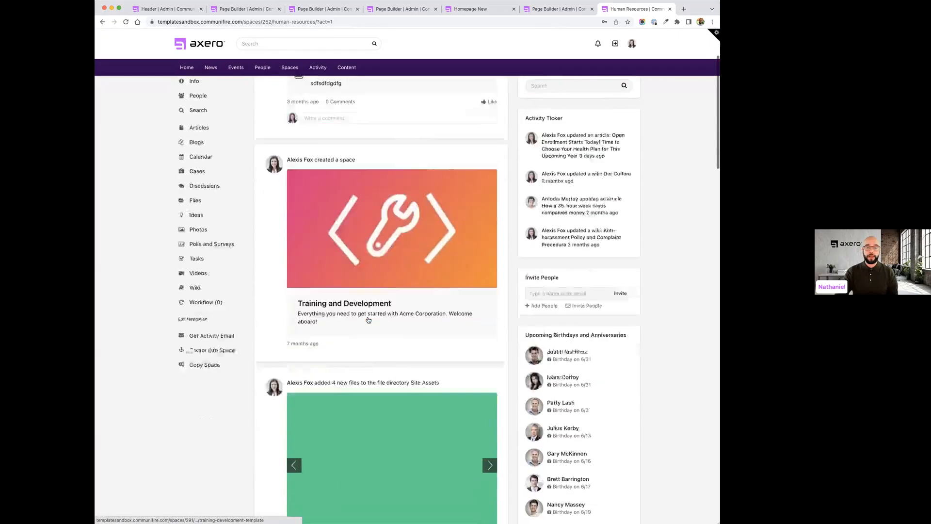
pyautogui.scroll(-5, 369, 319)
pyautogui.scroll(10, 369, 319)
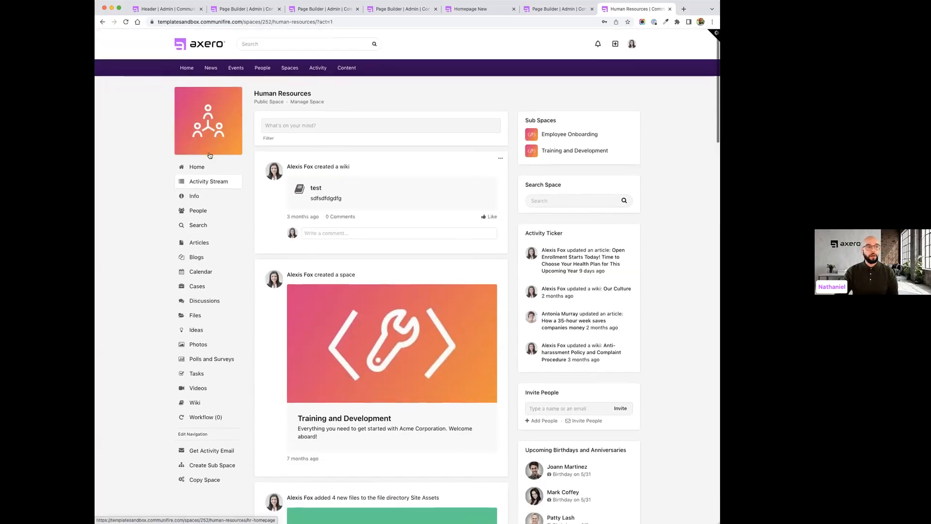
# Step: Return to the Human Resources space's home page and review its widgets down to HR Documents
pyautogui.click(197, 168)
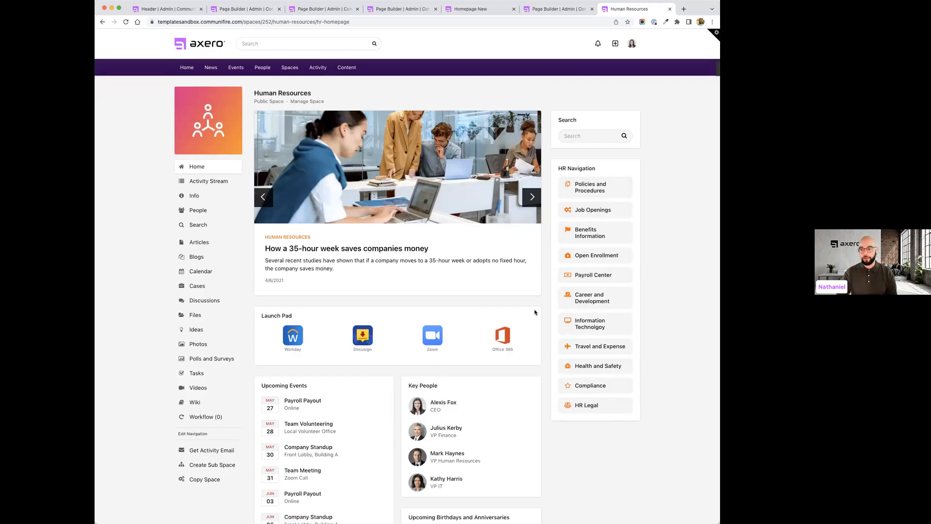
pyautogui.scroll(-5, 535, 312)
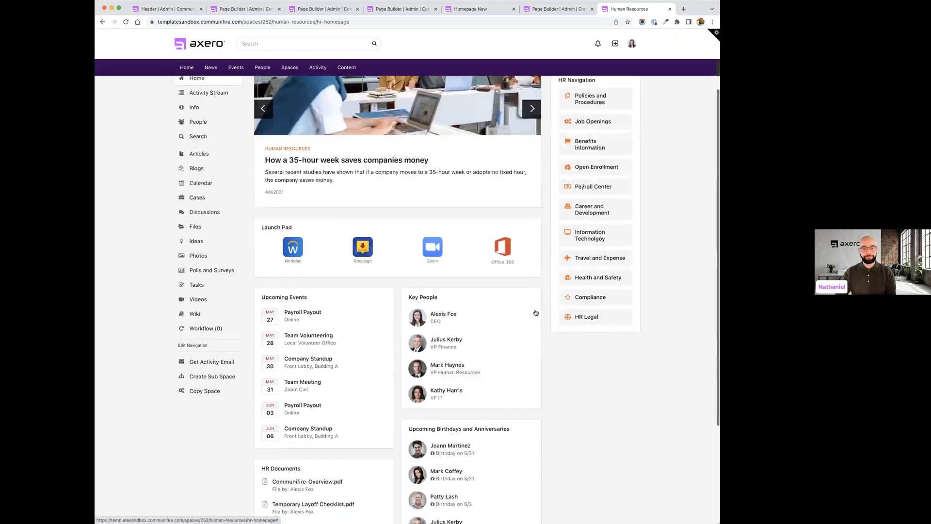
pyautogui.scroll(5, 536, 312)
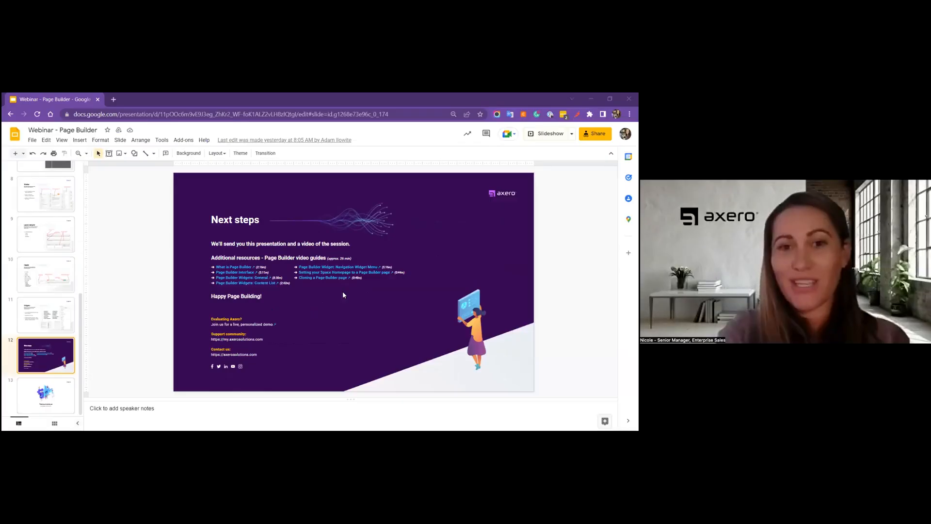
# Step: Switch to Google Slides and present the webinar's Next steps slide full screen, returning to it after the thank-you slide
pyautogui.hotkey('ctrl', 'F5')
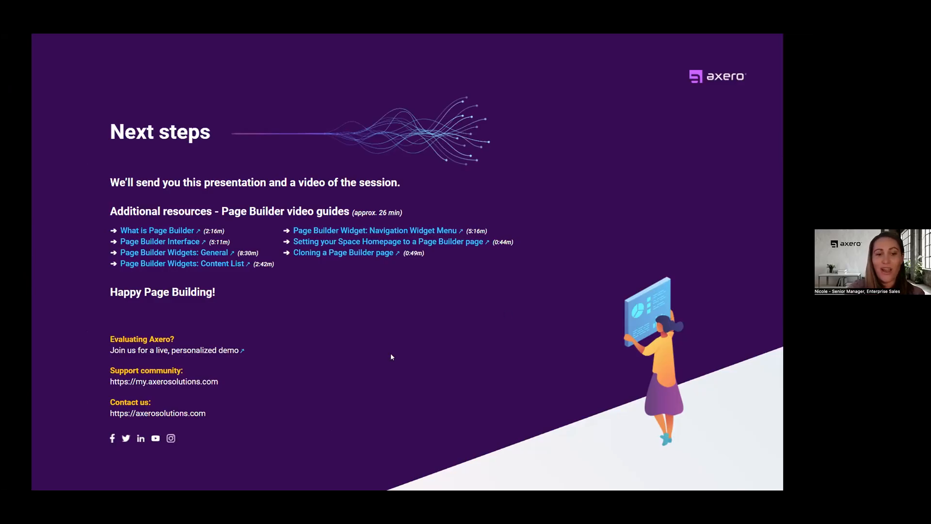
pyautogui.click(288, 327)
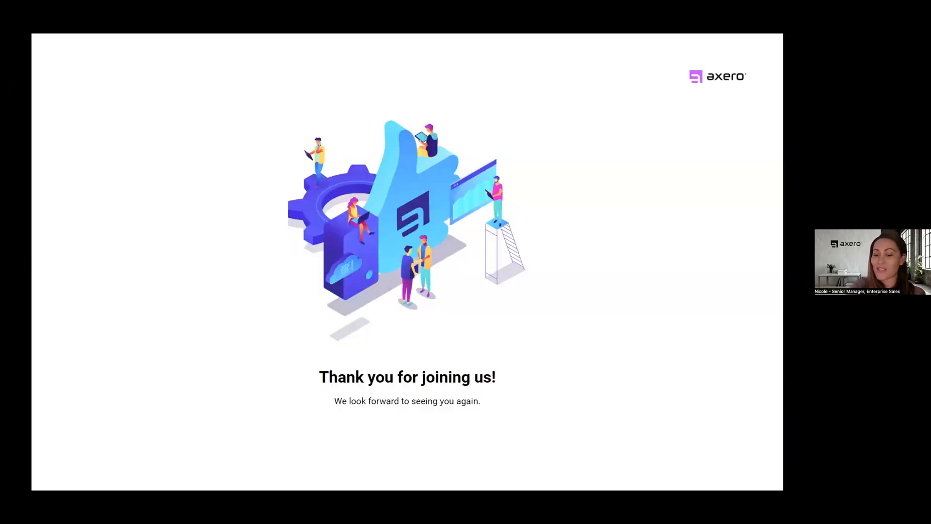
pyautogui.press('Left')
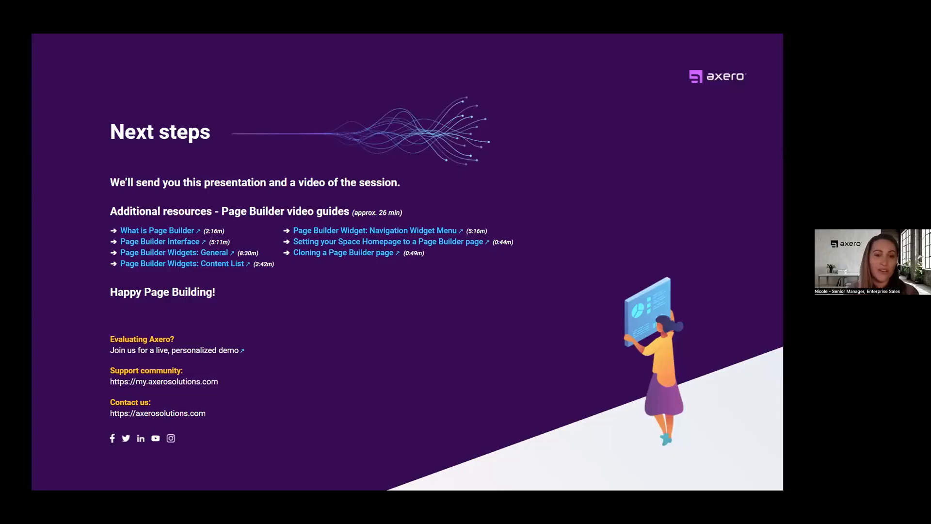